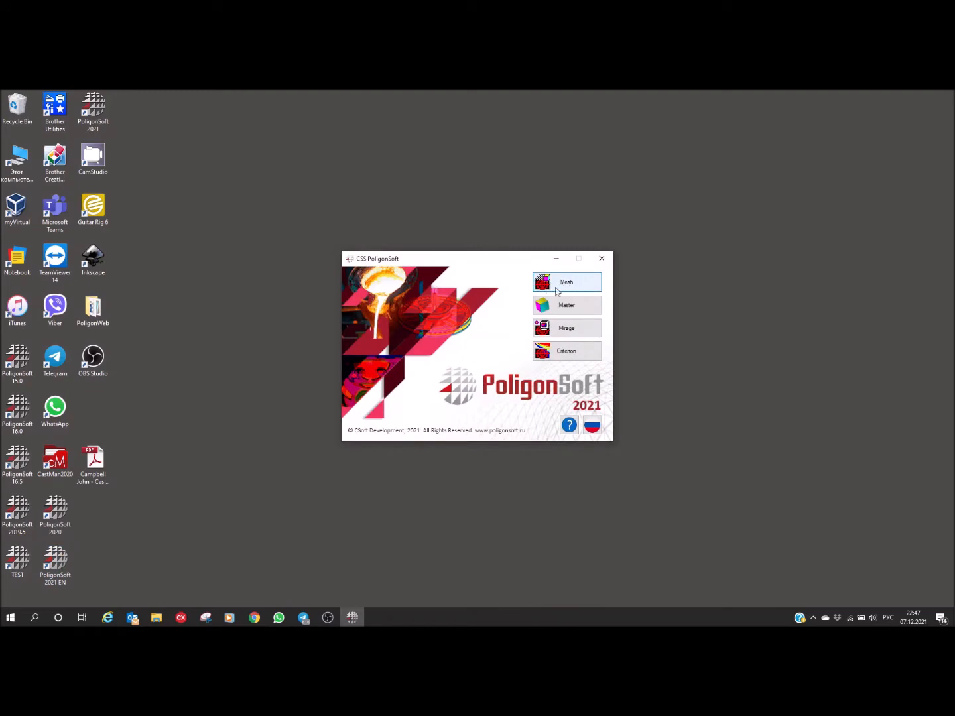
Step: Launch the Mesh program from the PoligonSoft launcher and activate SALOME's Geometry module
{"action": "left_click", "coordinate": [564, 289]}
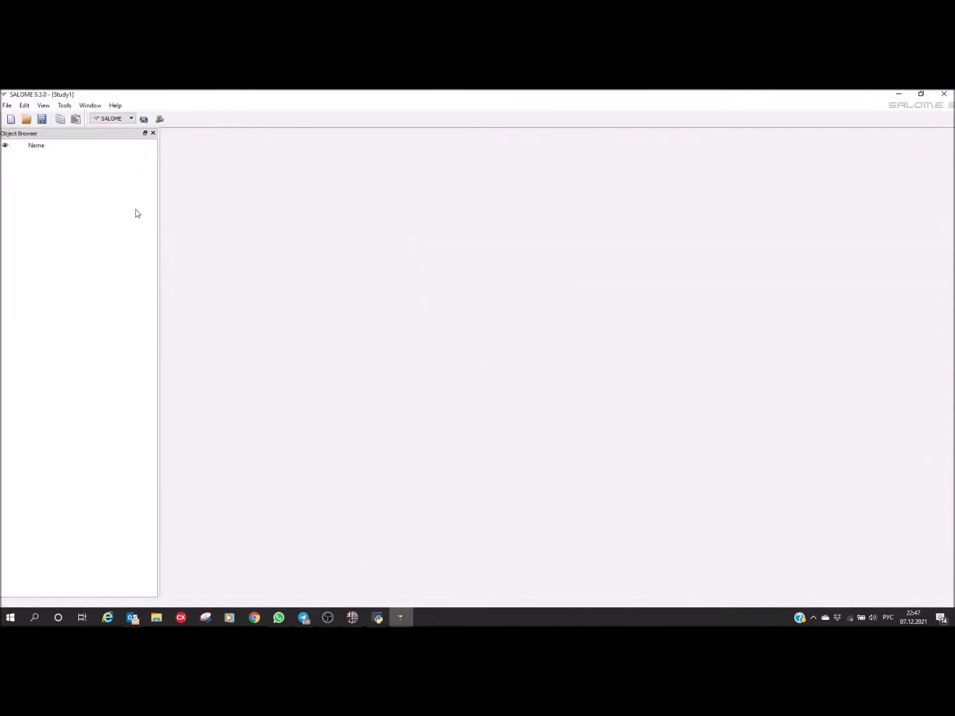
{"action": "left_click", "coordinate": [144, 122]}
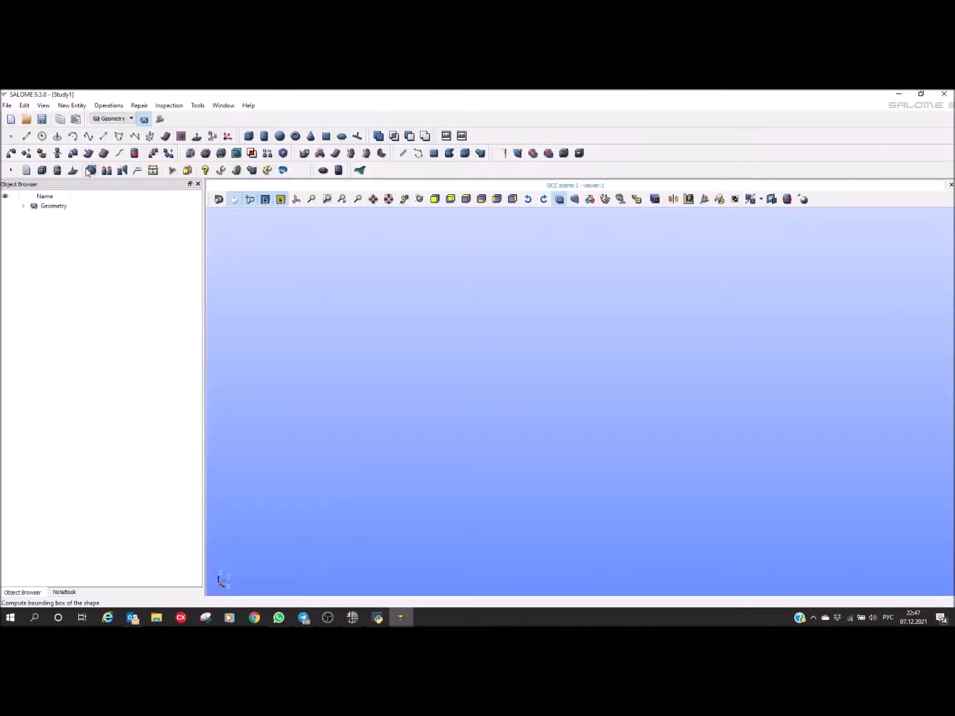
Step: Import the STEP file Y-axis.STEP from the folder D:\Modelling\China\CC horizontal\Input Data
{"action": "left_click", "coordinate": [7, 106]}
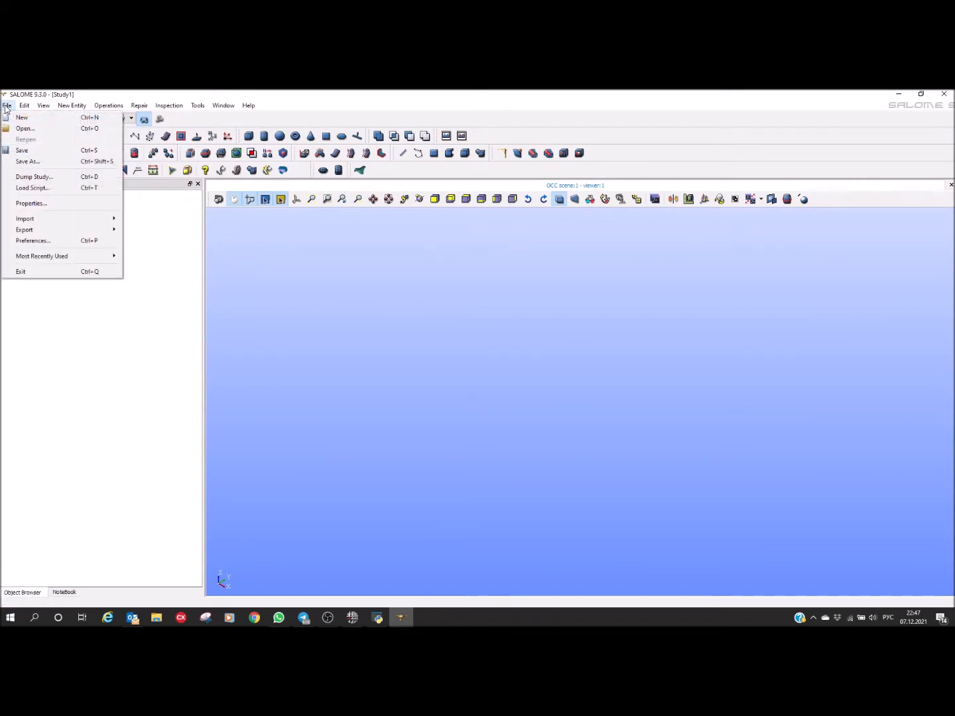
{"action": "mouse_move", "coordinate": [23, 223]}
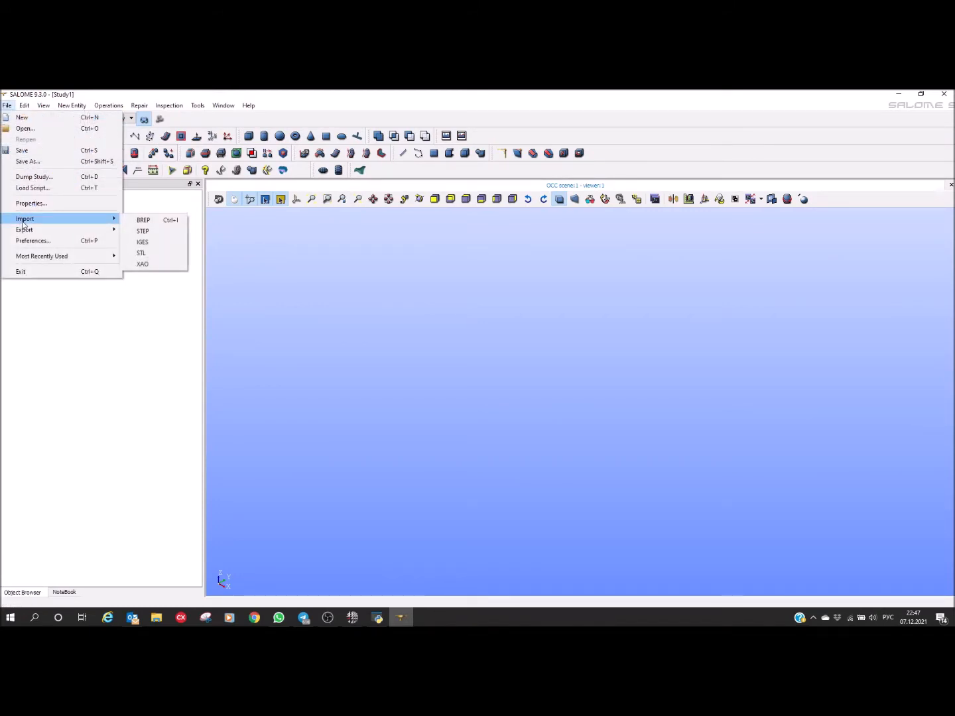
{"action": "left_click", "coordinate": [141, 232]}
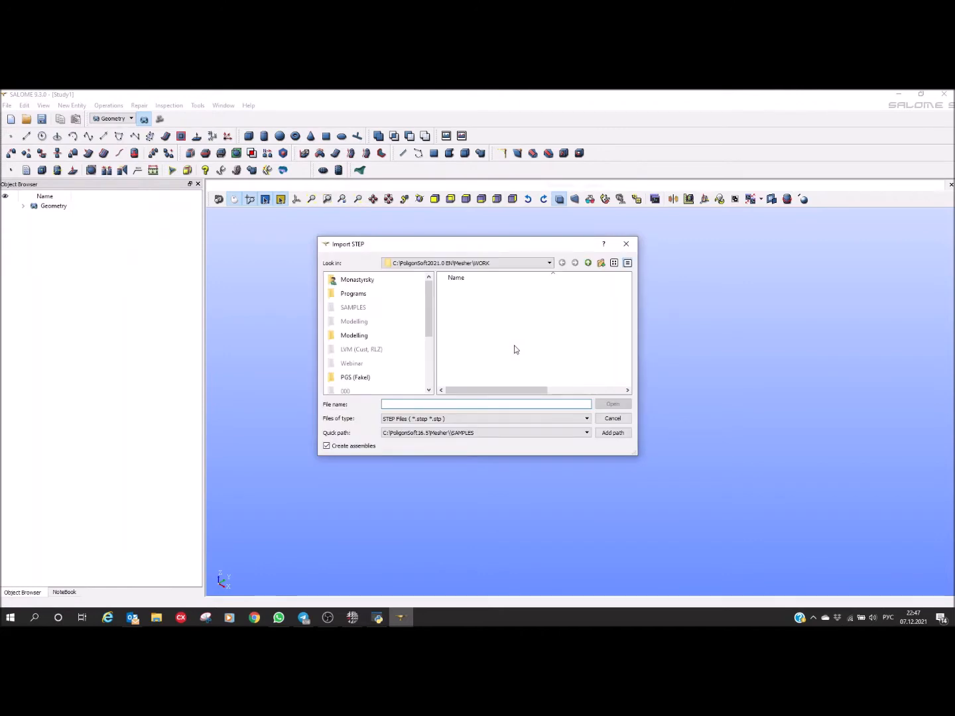
{"action": "left_click", "coordinate": [353, 337]}
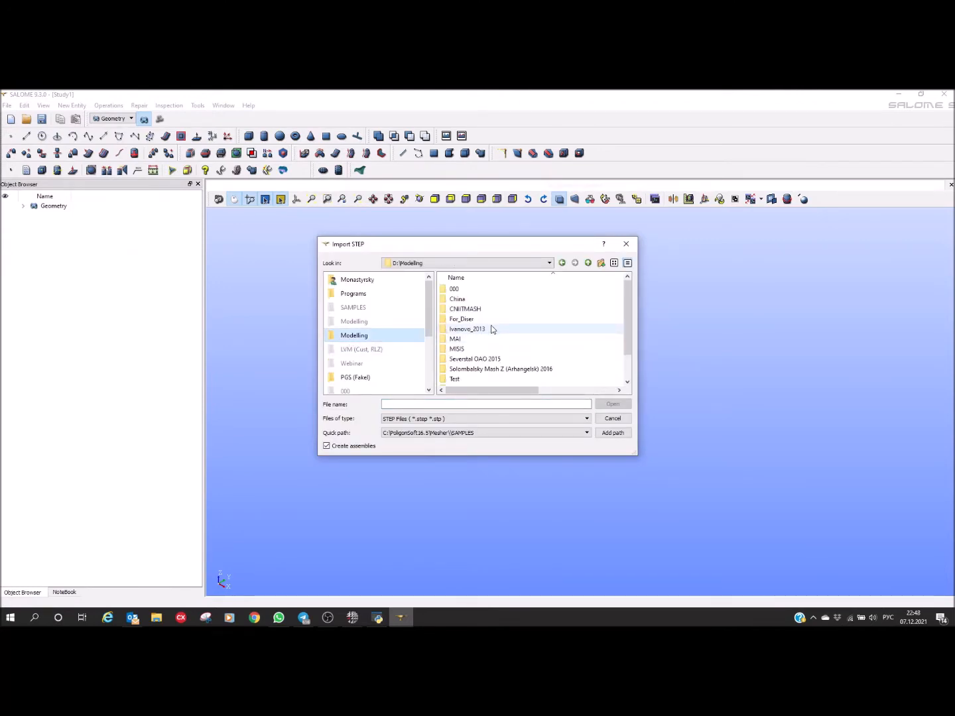
{"action": "double_click", "coordinate": [457, 299]}
{"action": "double_click", "coordinate": [459, 289]}
{"action": "double_click", "coordinate": [458, 292]}
{"action": "left_click", "coordinate": [458, 290]}
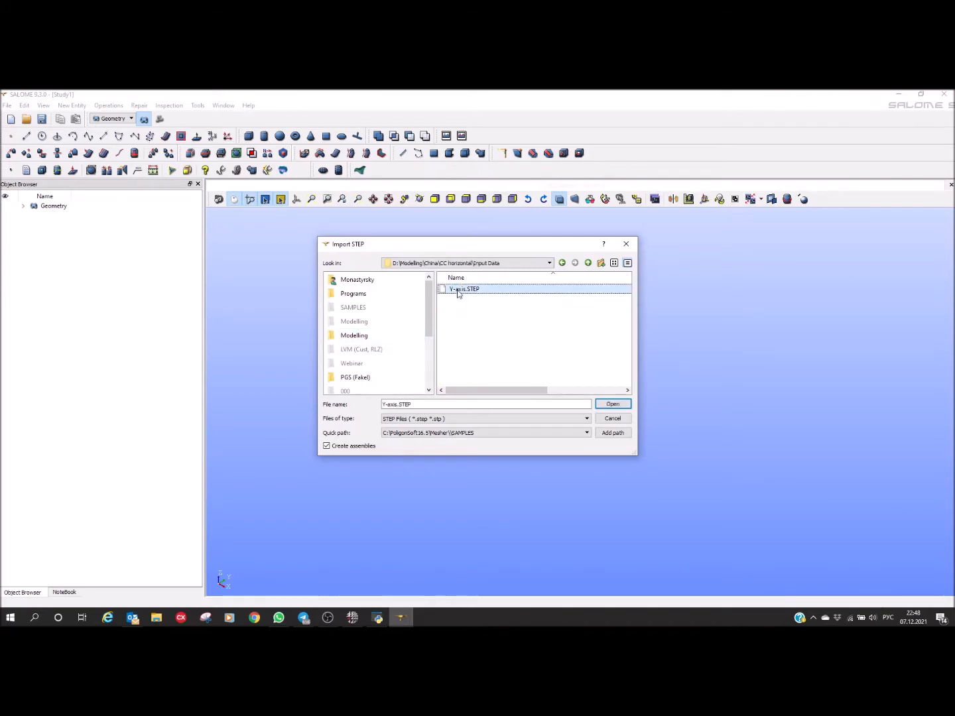
{"action": "left_click", "coordinate": [611, 405]}
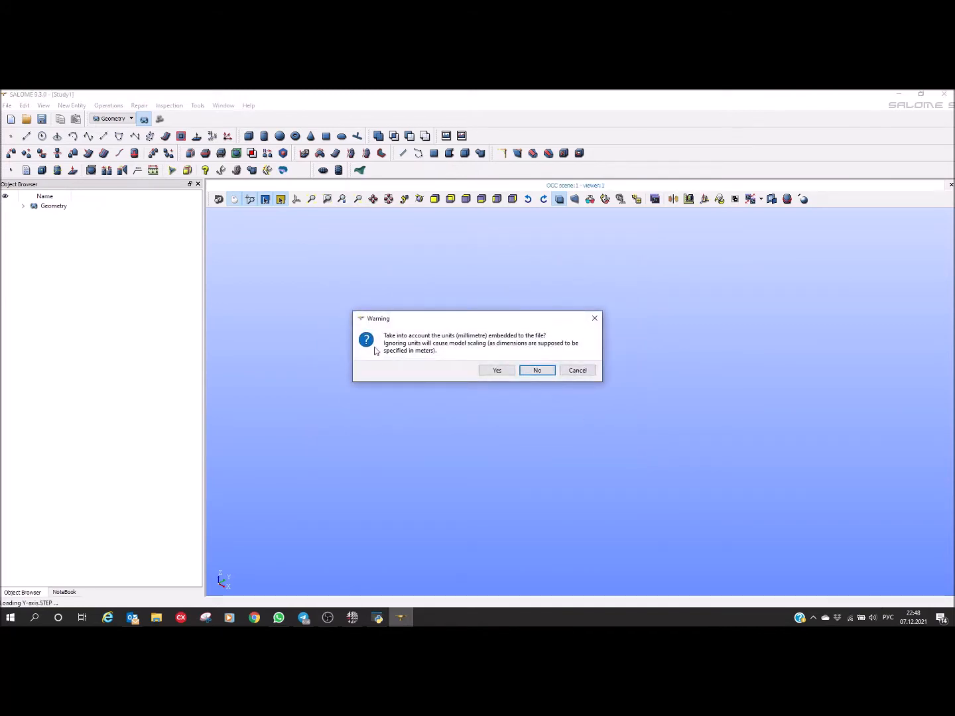
Step: Ignore the file's embedded millimetre units and create a partition from the imported solids
{"action": "left_click", "coordinate": [539, 368]}
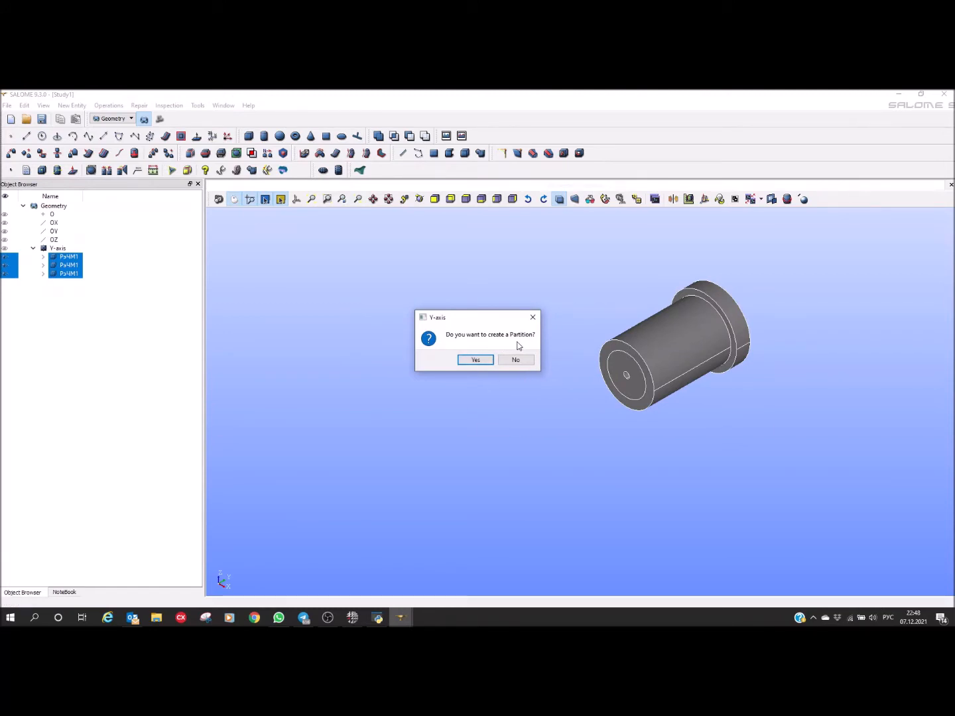
{"action": "left_click", "coordinate": [474, 361]}
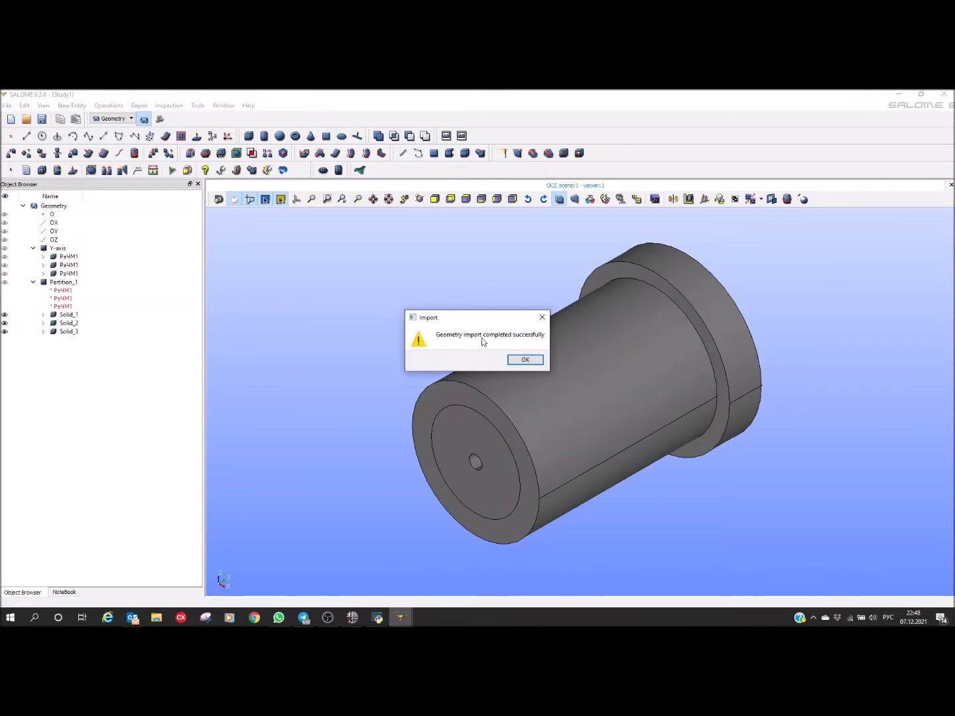
{"action": "left_click", "coordinate": [522, 360]}
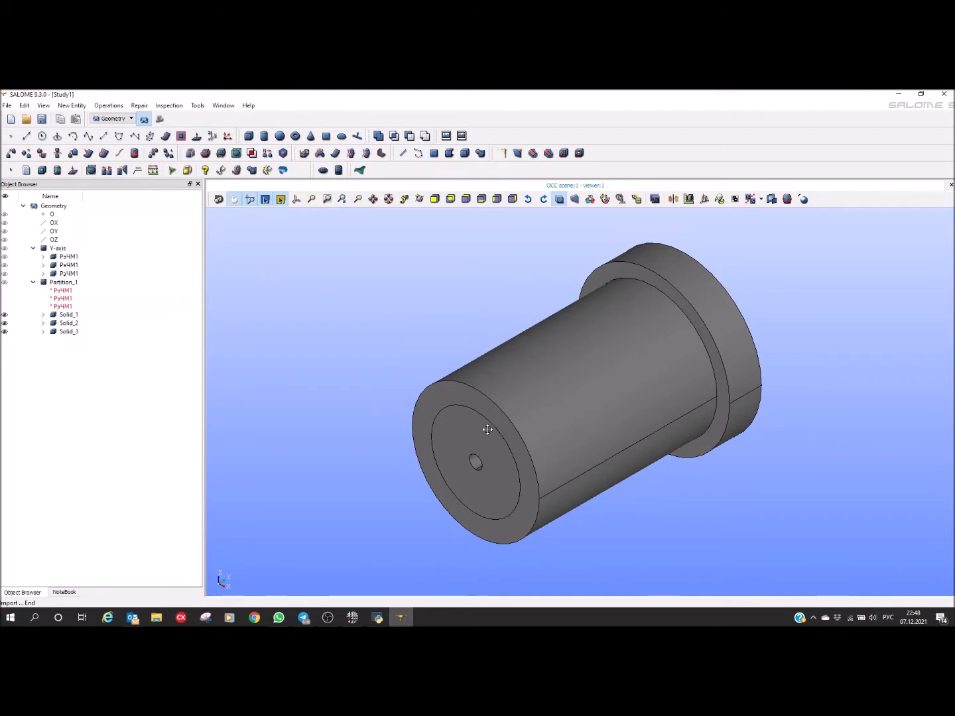
Step: Collapse the Y-axis group in the object tree and rename Solid_3 of Partition_1 as Mold
{"action": "left_click_drag", "start_coordinate": [452, 430], "coordinate": [431, 412]}
{"action": "left_click_drag", "start_coordinate": [431, 412], "coordinate": [290, 370]}
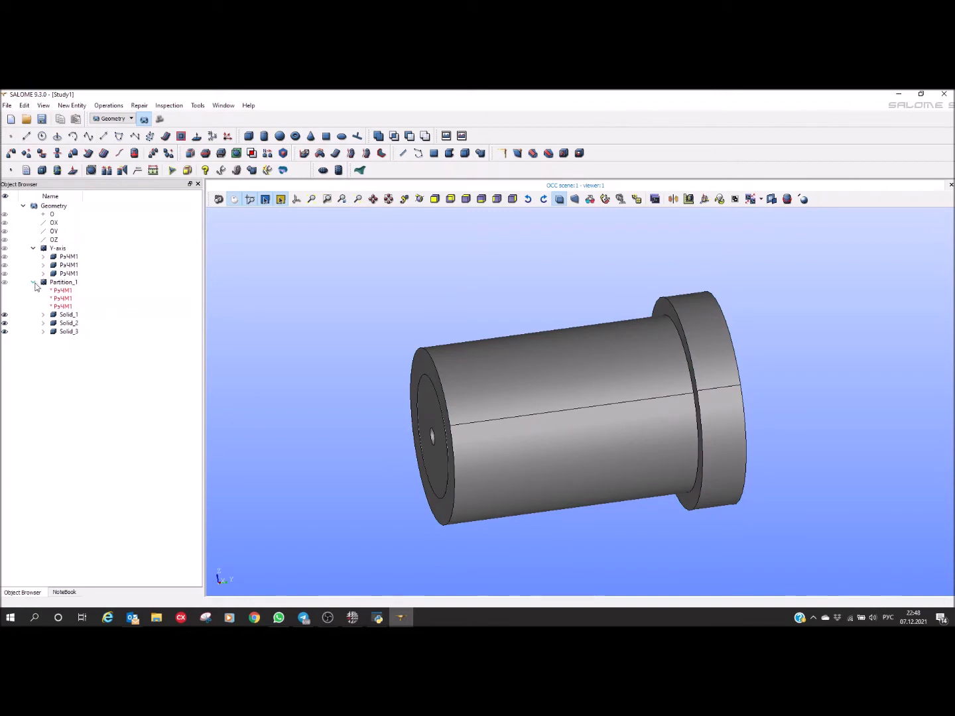
{"action": "left_click", "coordinate": [33, 248]}
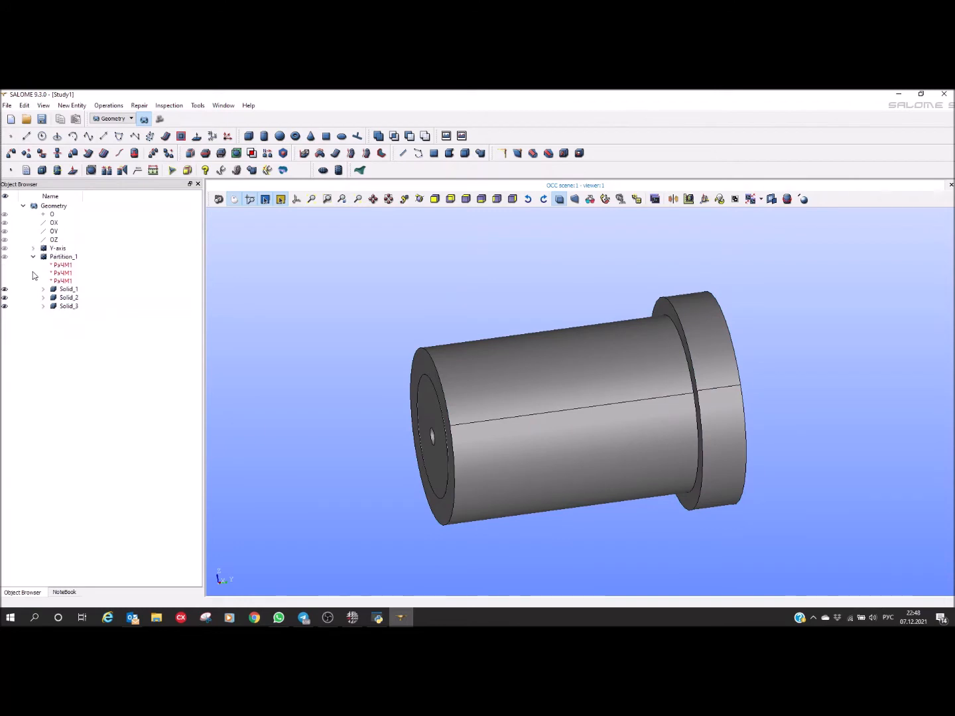
{"action": "left_click", "coordinate": [67, 307]}
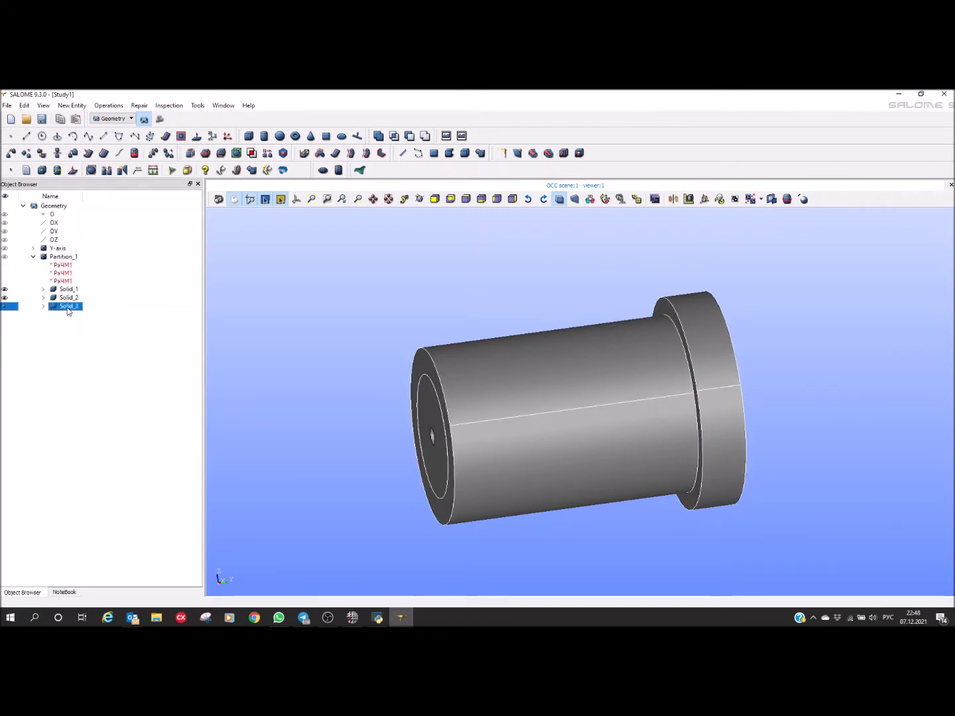
{"action": "left_click", "coordinate": [68, 308]}
{"action": "type", "text": "bщдв"}
{"action": "key", "text": "Escape"}
{"action": "key", "text": "super+space"}
{"action": "type", "text": "Mol"}
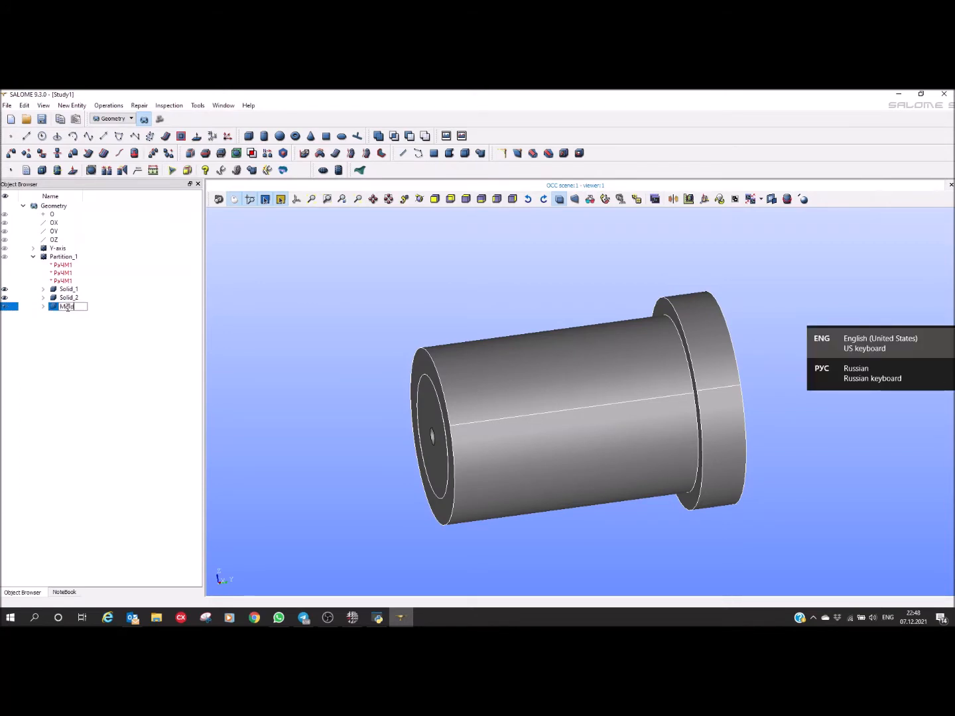
{"action": "type", "text": "d"}
{"action": "key", "text": "Return"}
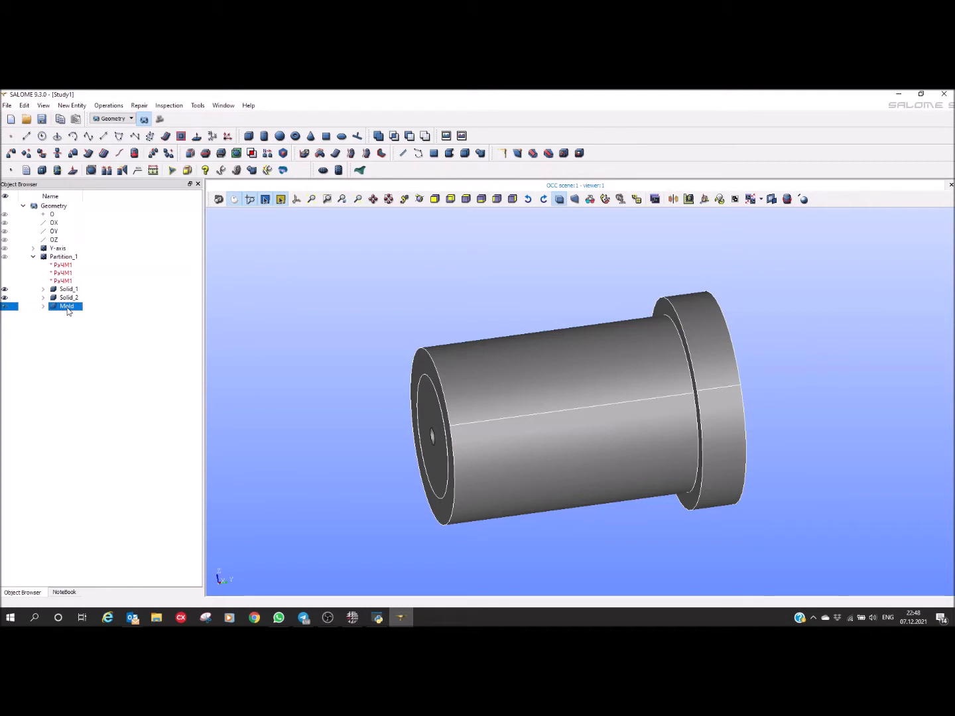
Step: Hide the Mold solid and rename the inner cylinder Solid_2 as Casting
{"action": "left_click", "coordinate": [3, 306]}
{"action": "left_click", "coordinate": [535, 407]}
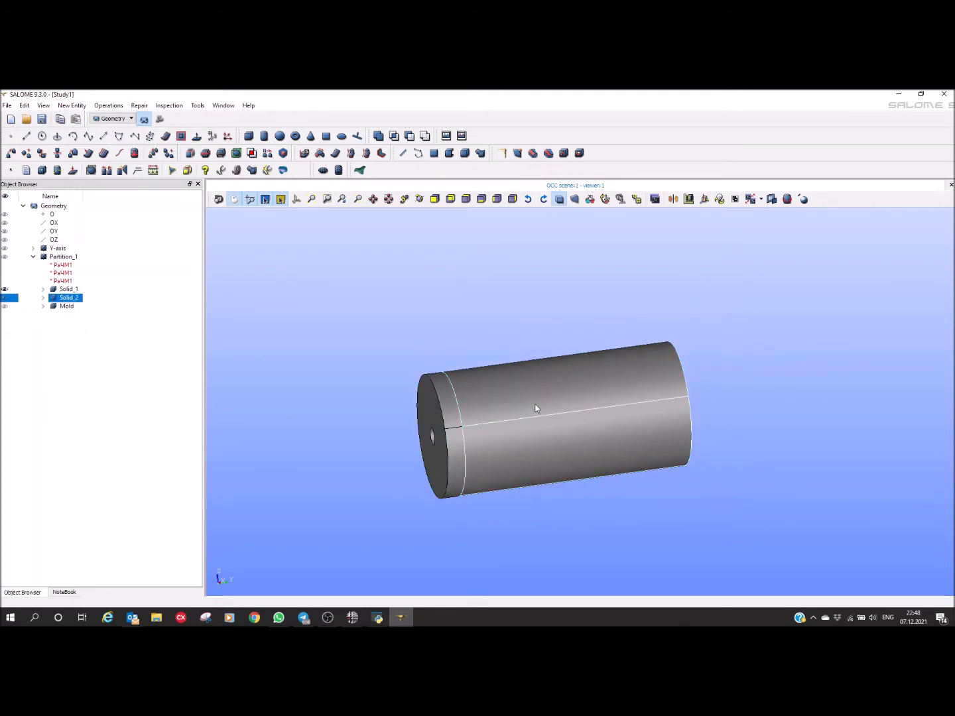
{"action": "key", "text": "F2"}
{"action": "type", "text": "Casting"}
{"action": "key", "text": "Return"}
Step: Rename Solid_1, the end disc with the small hole, as Mold2 and show the Mold solid again
{"action": "left_click", "coordinate": [71, 290]}
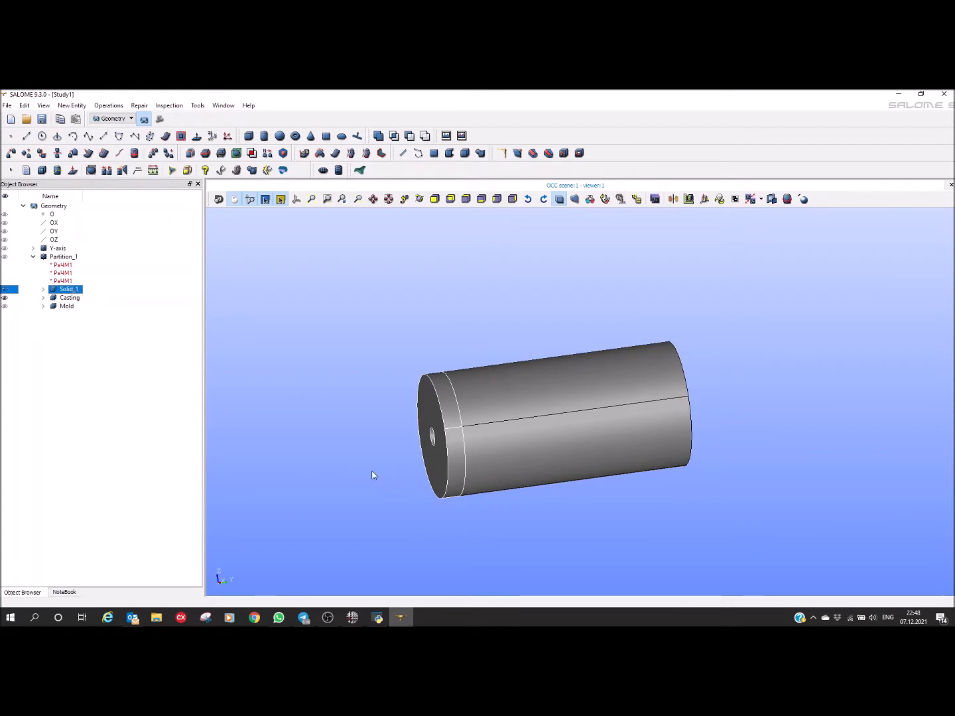
{"action": "key", "text": "F2"}
{"action": "type", "text": "Mold2"}
{"action": "key", "text": "Return"}
{"action": "left_click", "coordinate": [4, 306]}
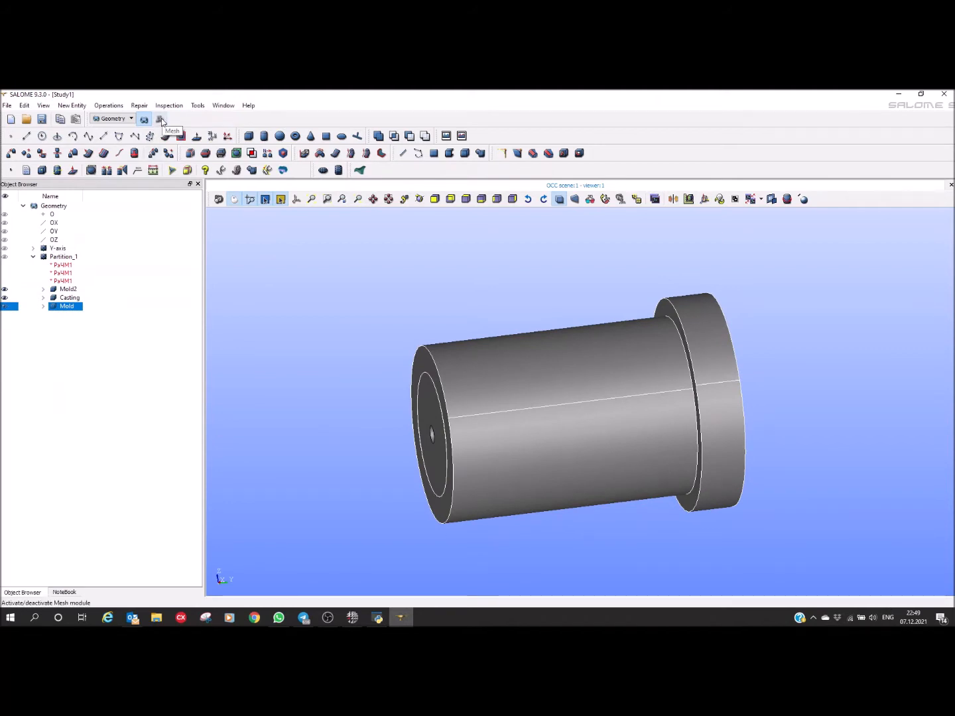
Step: Activate the Mesh module and set up a new mesh on Partition_1 with the NETGEN 1D-2D algorithm
{"action": "left_click", "coordinate": [159, 119]}
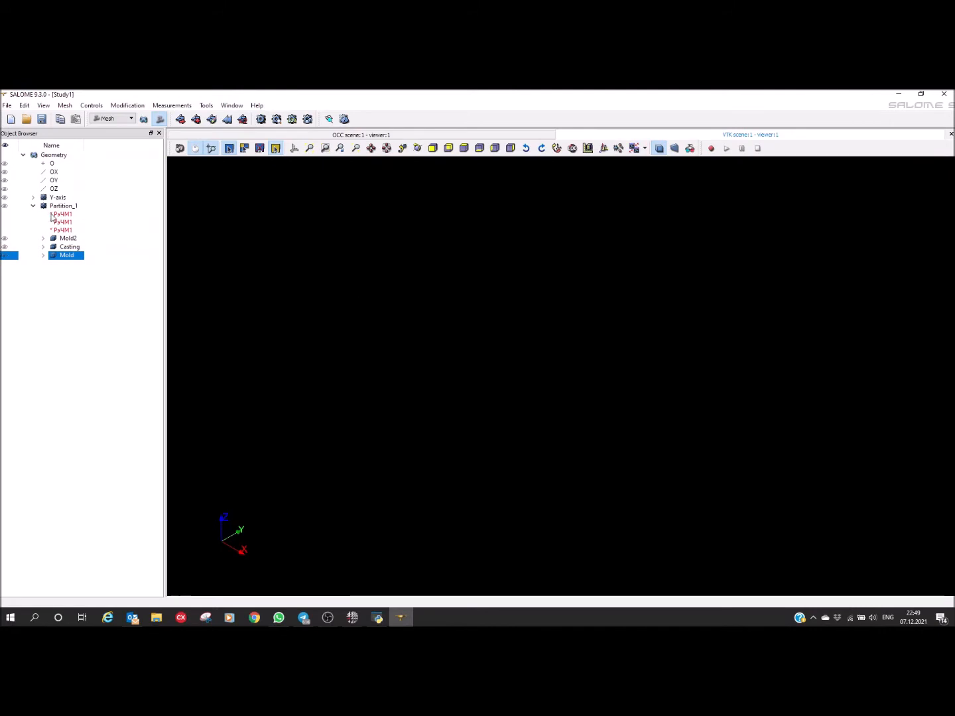
{"action": "left_click", "coordinate": [57, 205]}
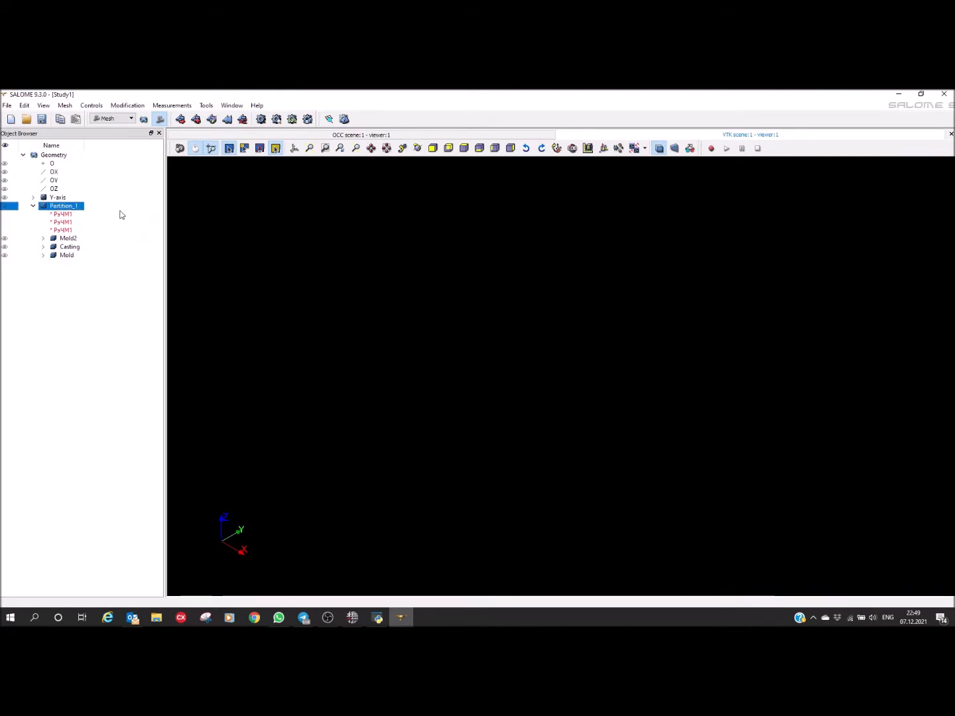
{"action": "left_click", "coordinate": [179, 120]}
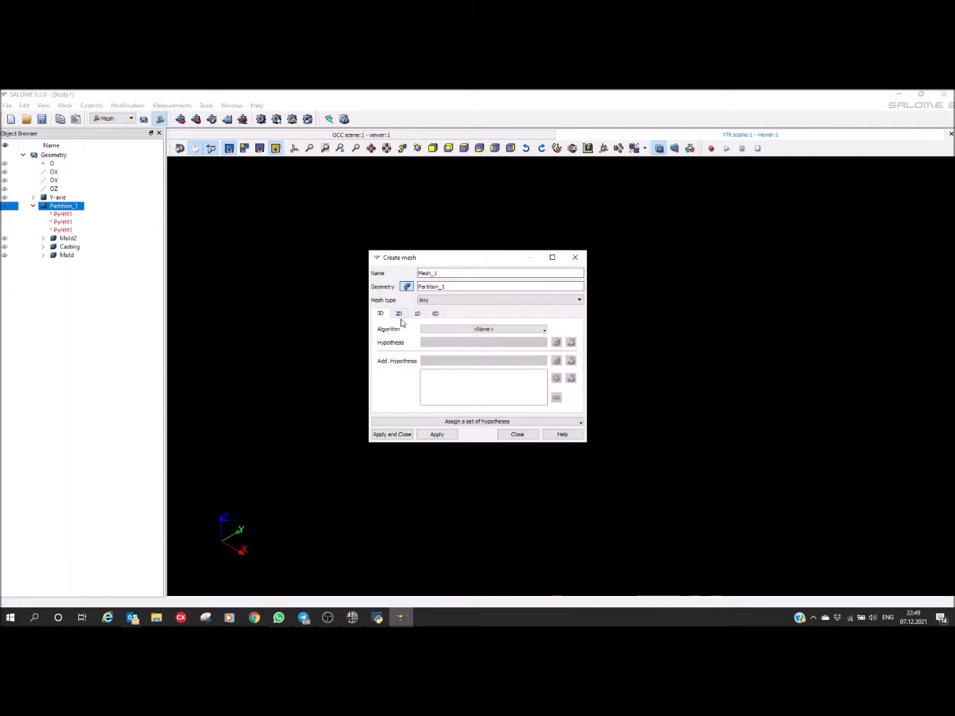
{"action": "left_click", "coordinate": [398, 318]}
{"action": "left_click", "coordinate": [462, 331]}
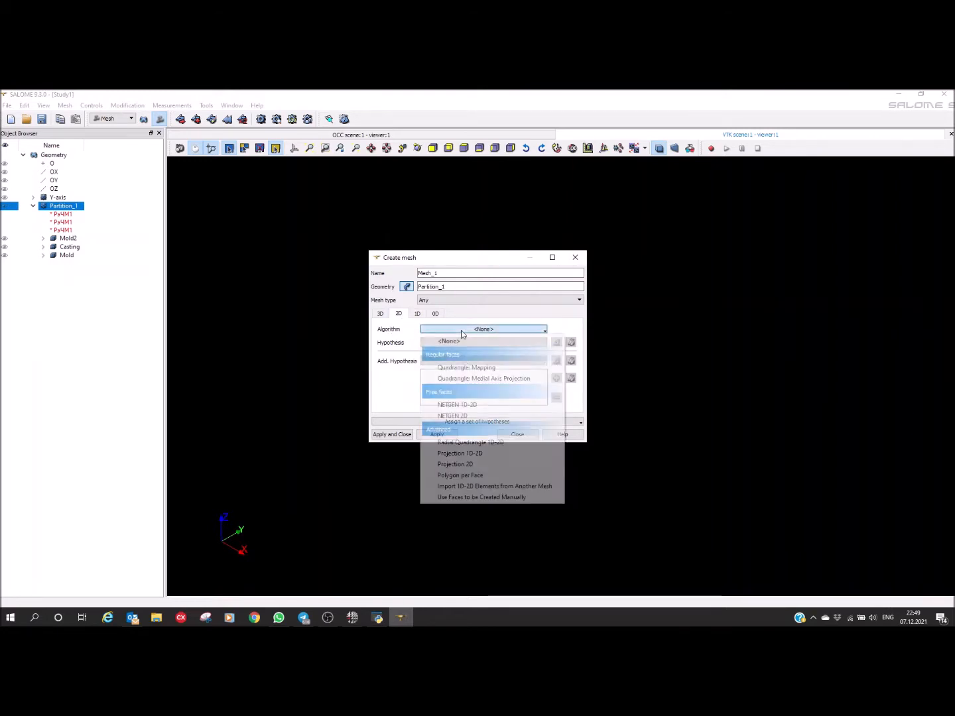
{"action": "left_click", "coordinate": [468, 406]}
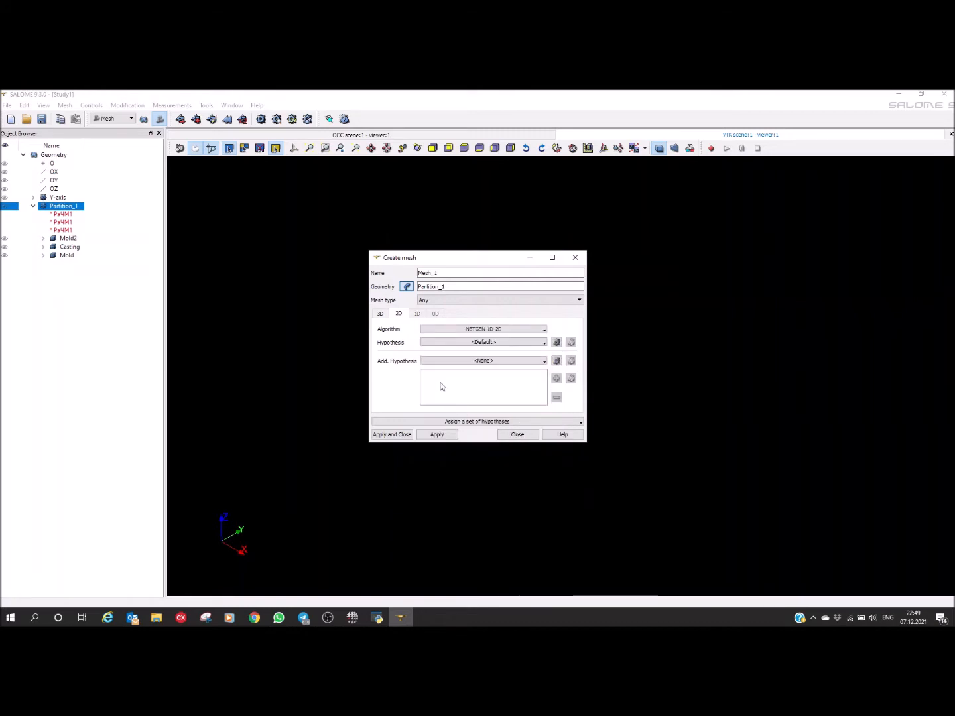
Step: Add a NETGEN 2D Parameters hypothesis with maximum size 10, minimum size 1 and Coarse fineness, and create the mesh
{"action": "left_click", "coordinate": [556, 342]}
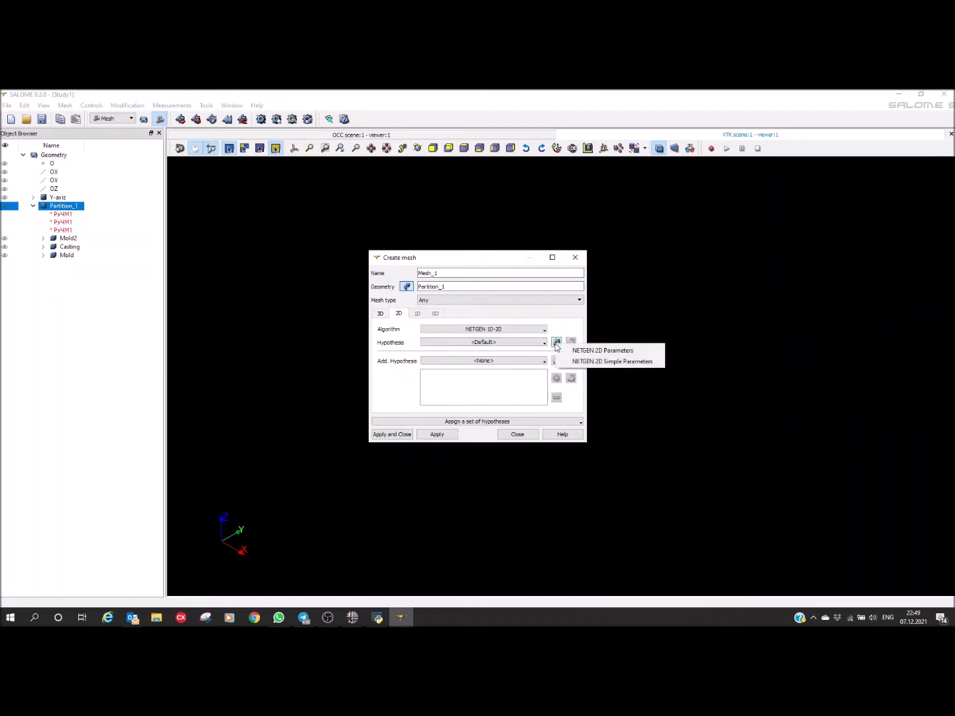
{"action": "left_click", "coordinate": [611, 354]}
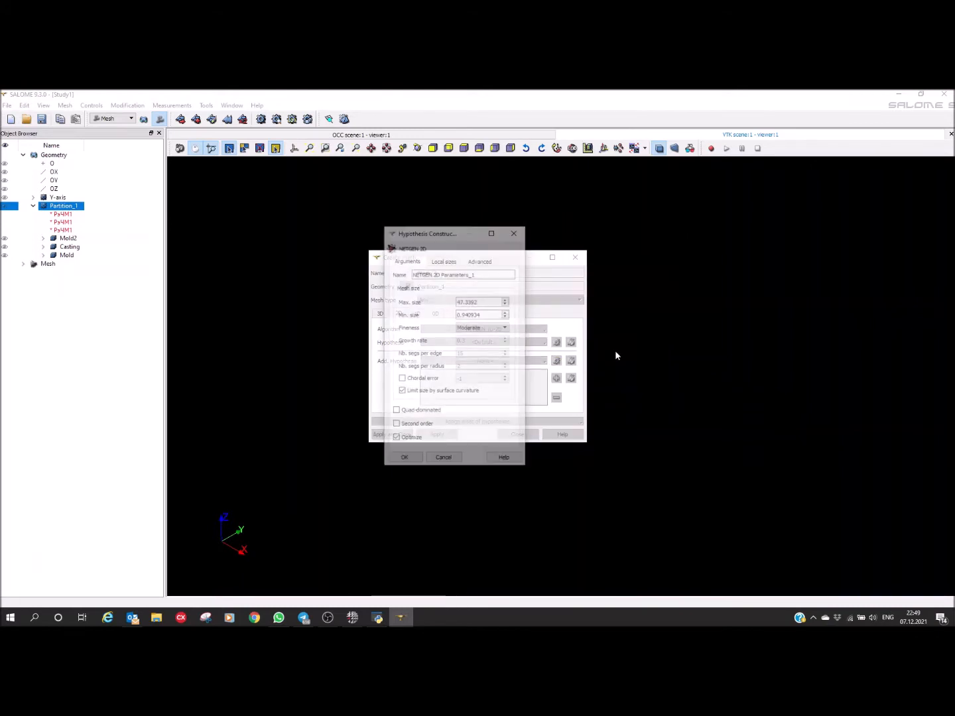
{"action": "left_click_drag", "start_coordinate": [413, 236], "coordinate": [633, 252]}
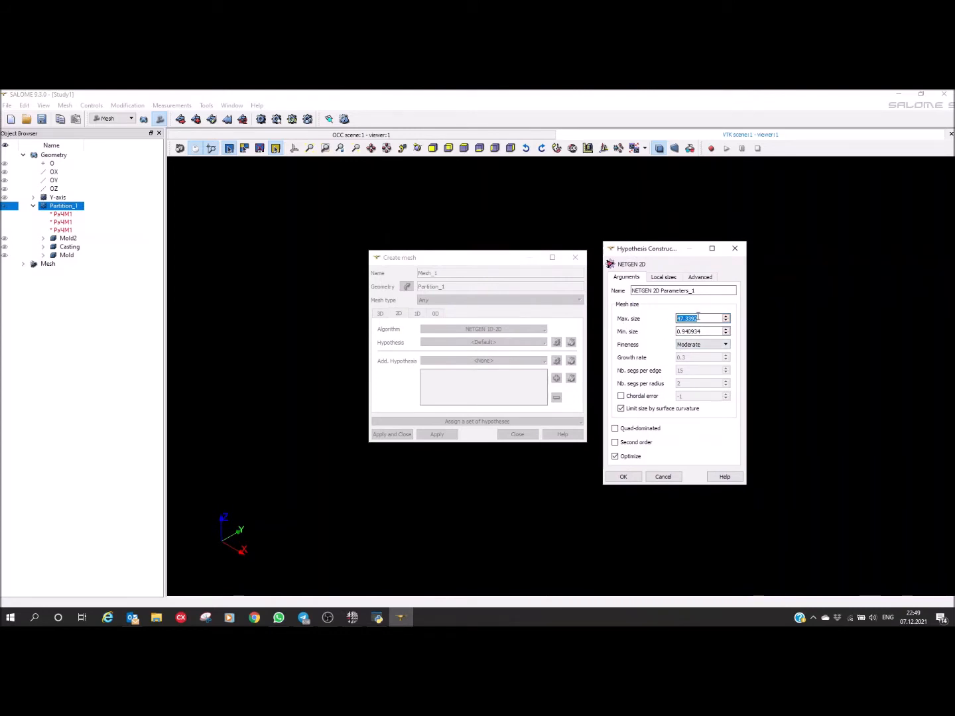
{"action": "type", "text": "10"}
{"action": "key", "text": "Tab"}
{"action": "type", "text": "1"}
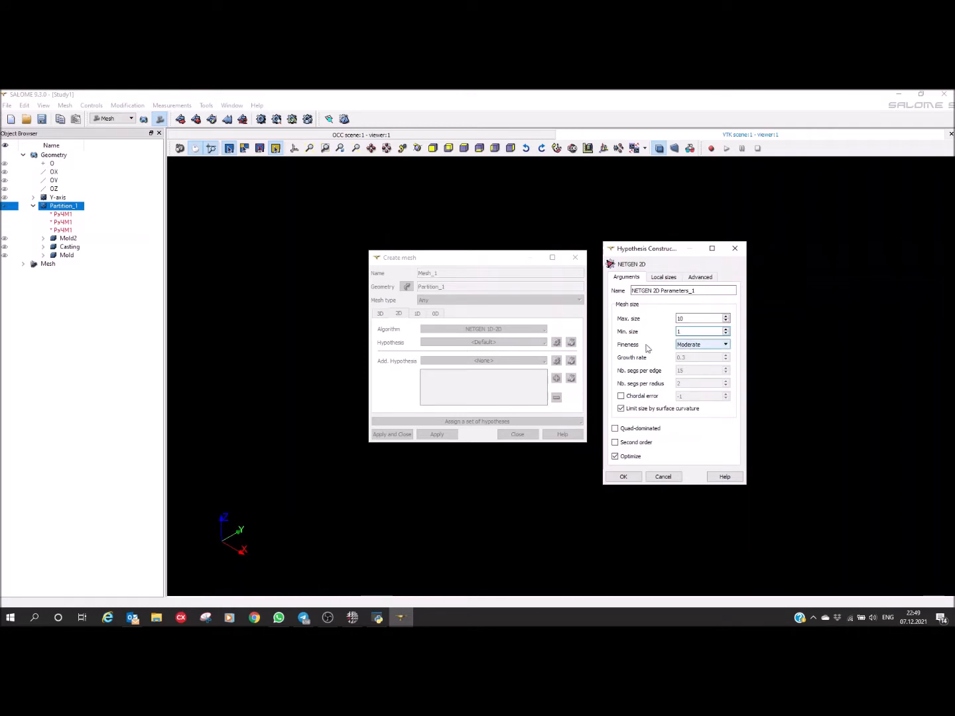
{"action": "left_click", "coordinate": [694, 345]}
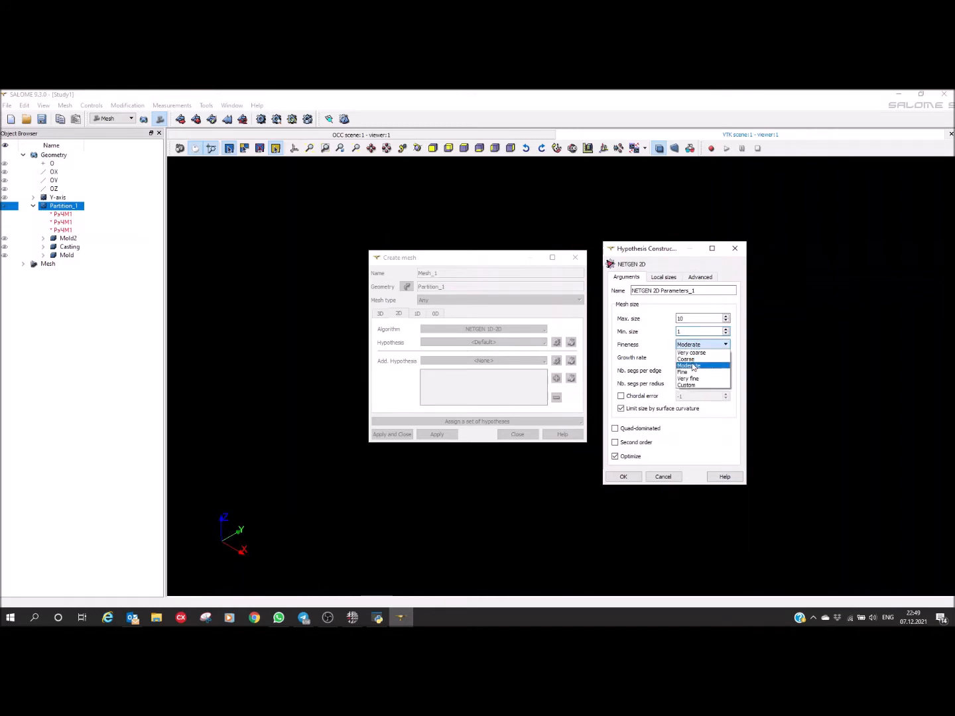
{"action": "left_click", "coordinate": [687, 358]}
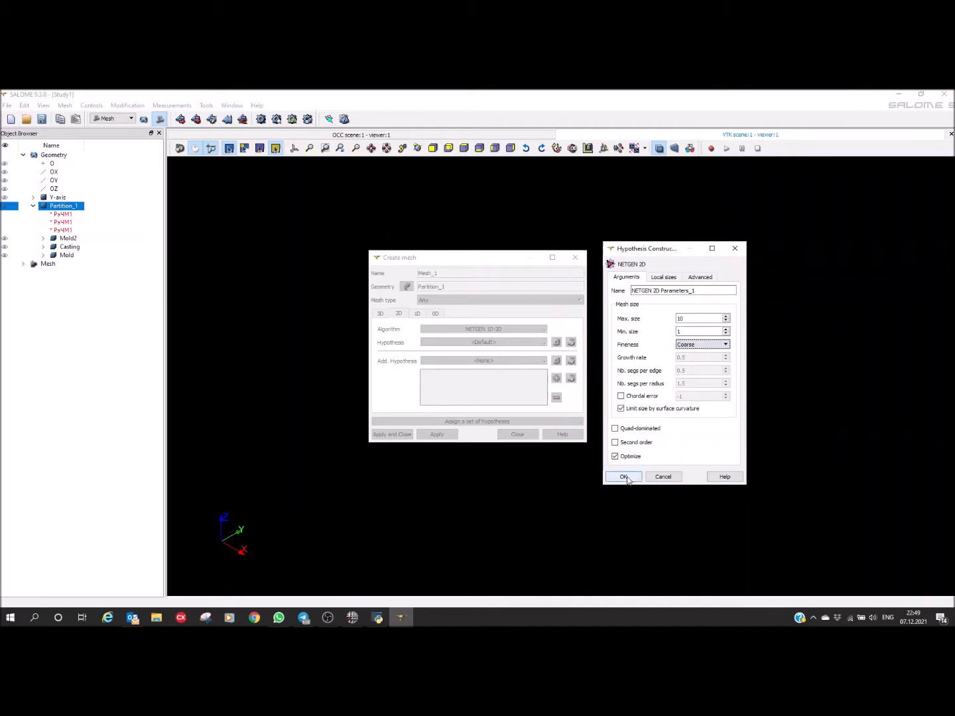
{"action": "left_click", "coordinate": [627, 477]}
{"action": "left_click", "coordinate": [380, 434]}
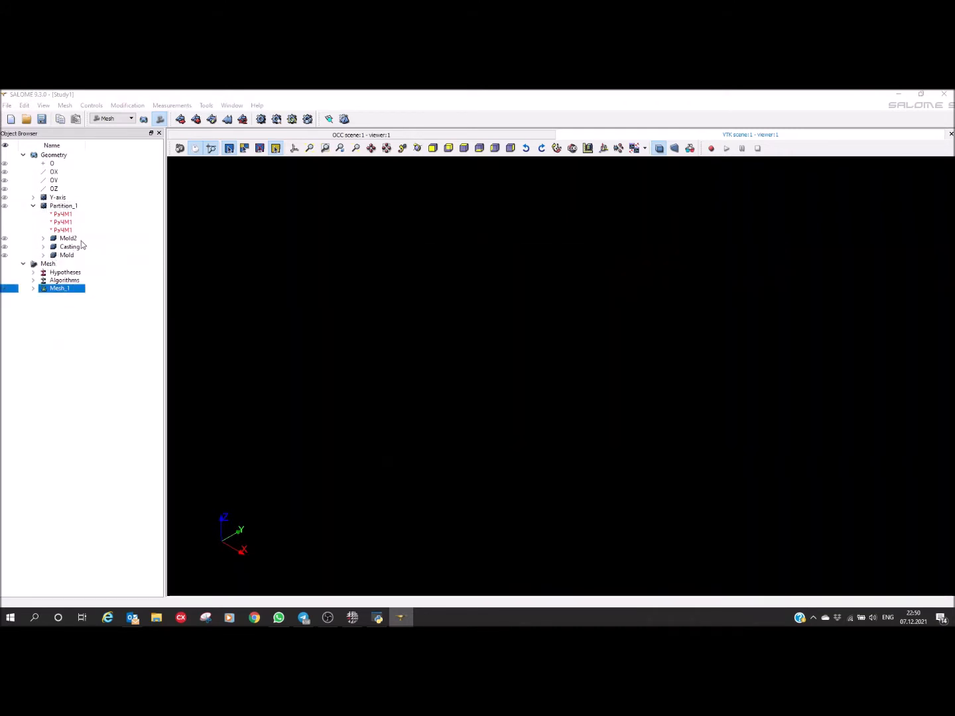
Step: Set up a sub-mesh of Mesh_1 on the Casting solid with the NETGEN 1D-2D algorithm
{"action": "right_click", "coordinate": [56, 291]}
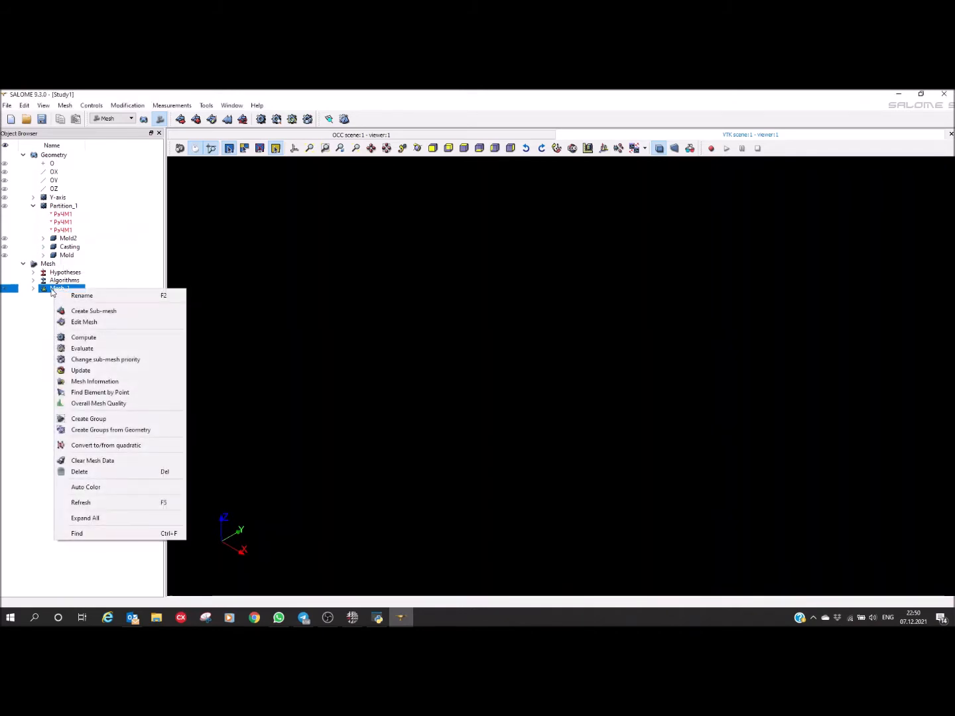
{"action": "left_click", "coordinate": [98, 311]}
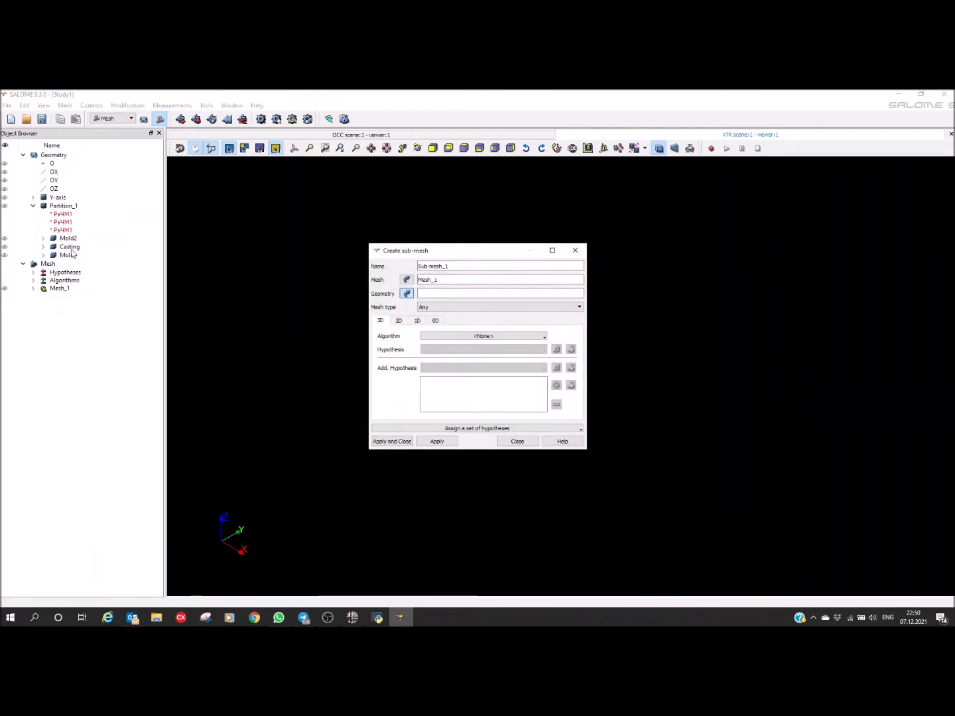
{"action": "left_click", "coordinate": [68, 247]}
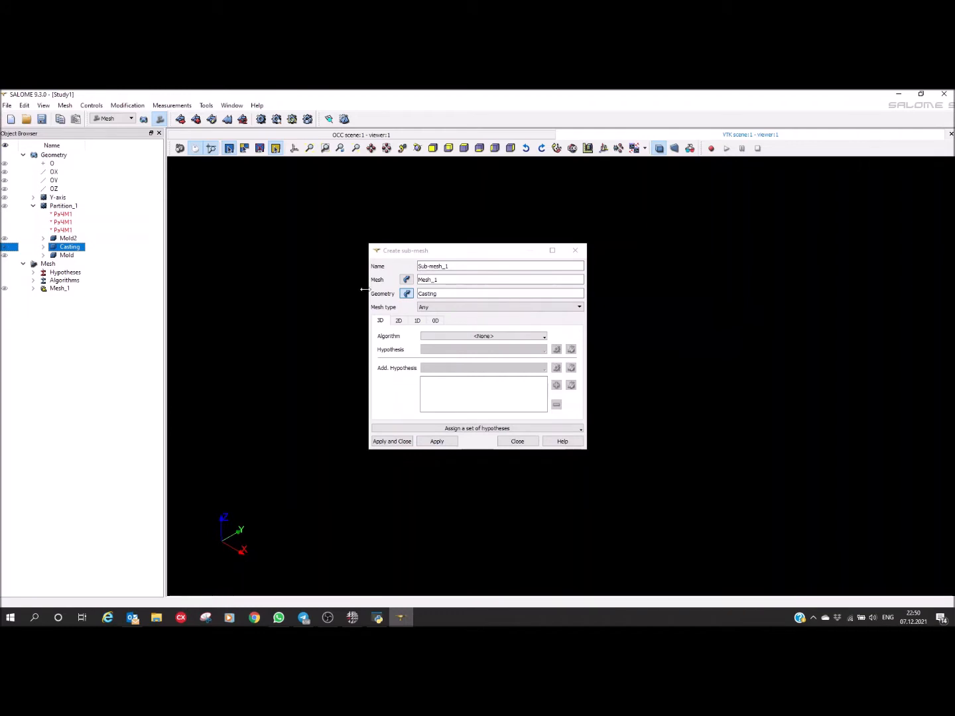
{"action": "left_click", "coordinate": [398, 320]}
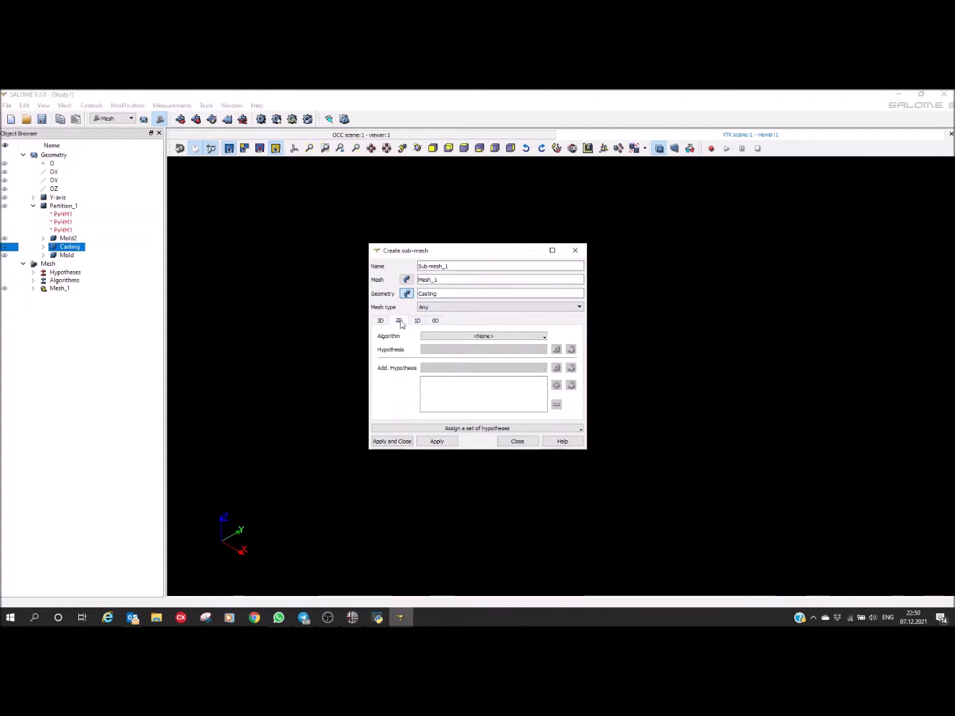
{"action": "left_click", "coordinate": [464, 338]}
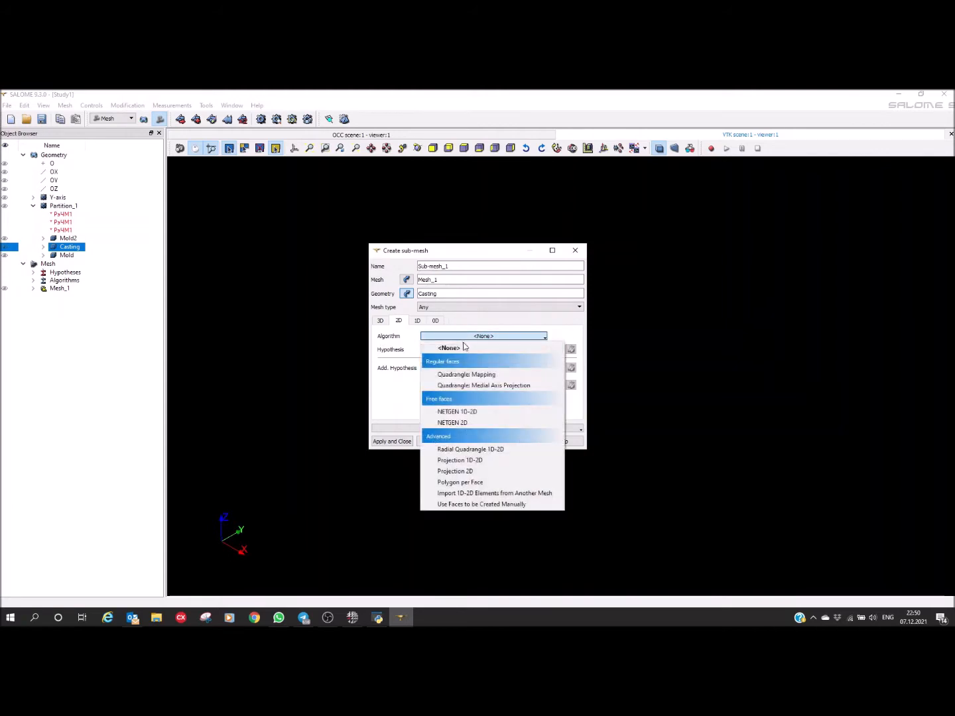
{"action": "left_click", "coordinate": [465, 411]}
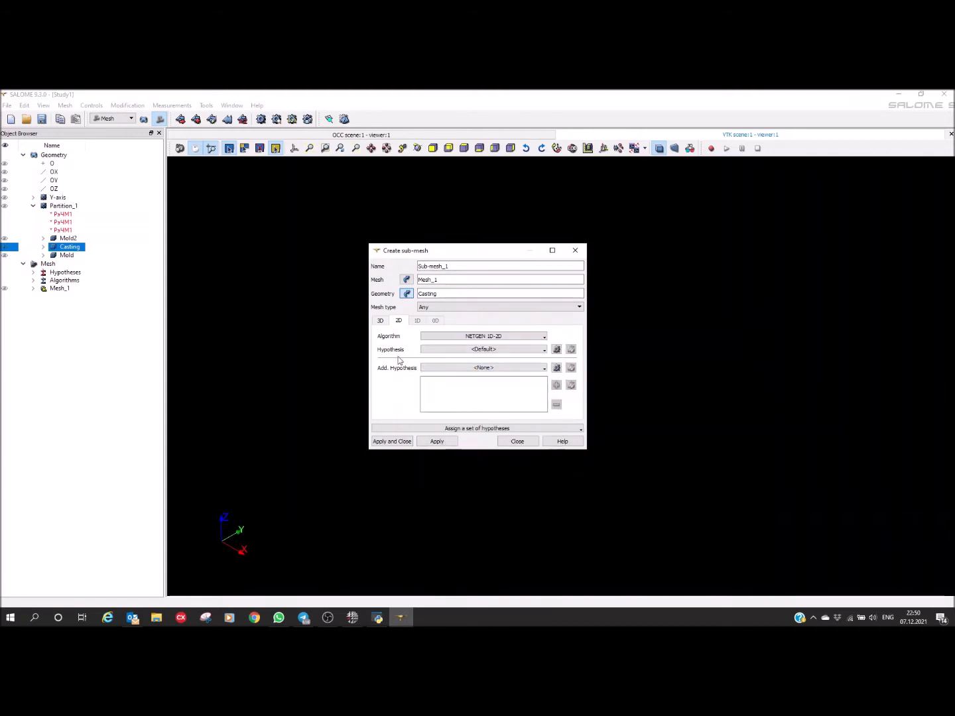
Step: Add a NETGEN 2D Parameters hypothesis with maximum size 5, minimum size 1 and Coarse fineness, and create the sub-mesh
{"action": "left_click", "coordinate": [556, 349]}
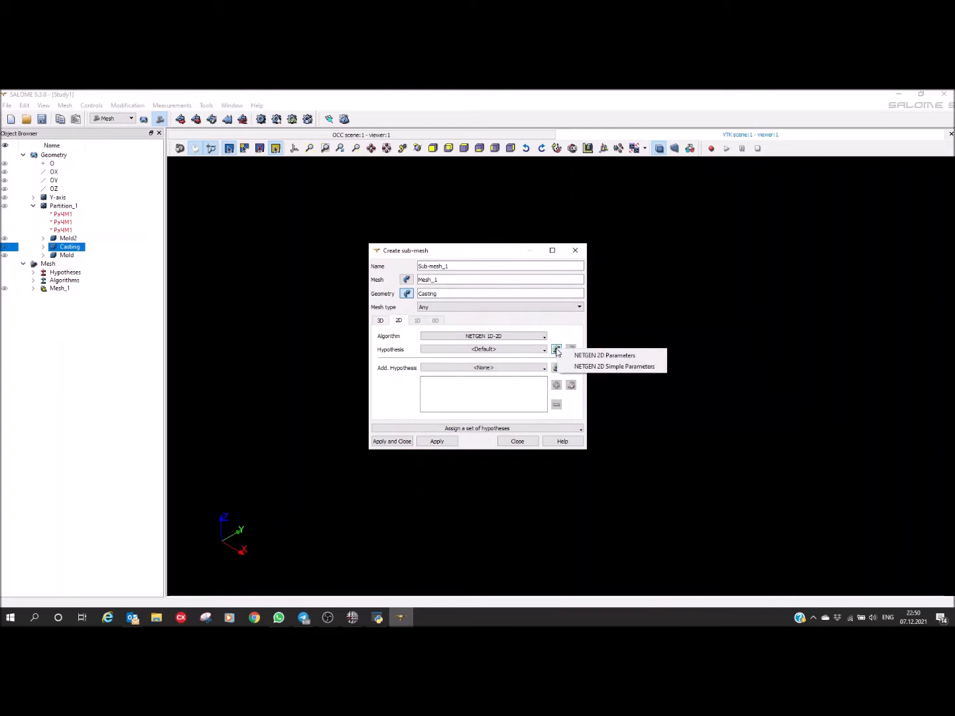
{"action": "left_click", "coordinate": [611, 356]}
{"action": "left_click_drag", "start_coordinate": [491, 302], "coordinate": [391, 300]}
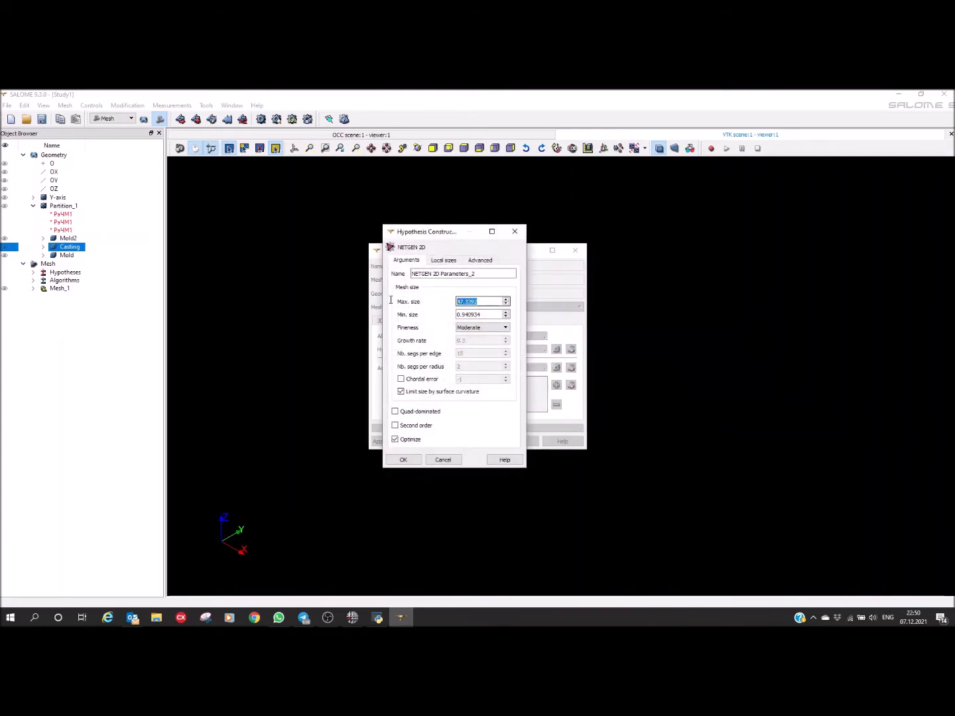
{"action": "type", "text": "5"}
{"action": "left_click_drag", "start_coordinate": [490, 315], "coordinate": [349, 315]}
{"action": "type", "text": "1"}
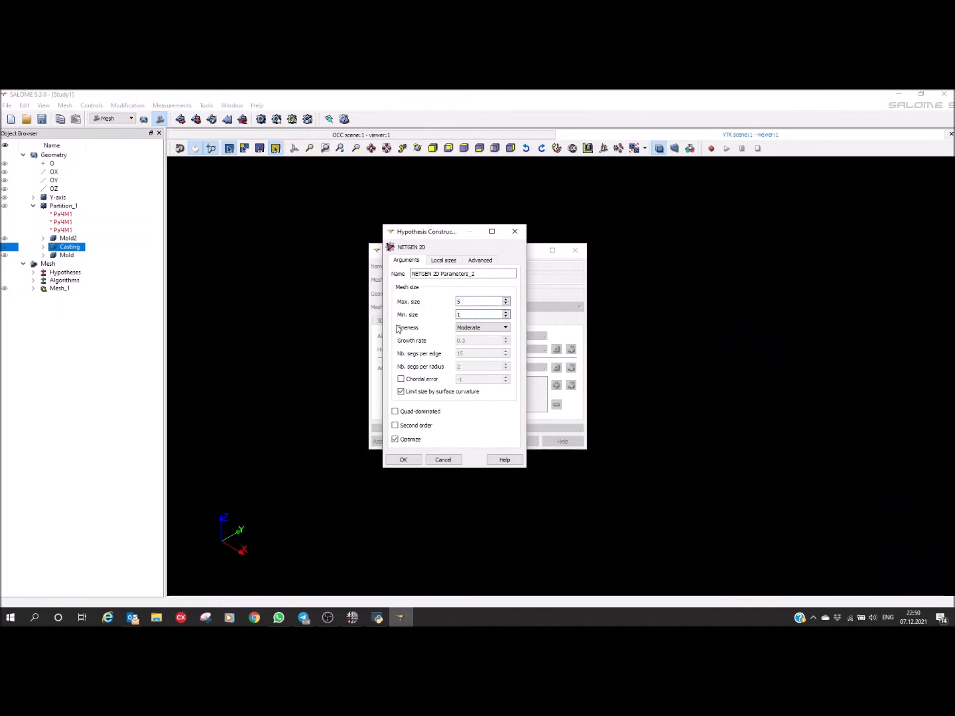
{"action": "left_click", "coordinate": [475, 329]}
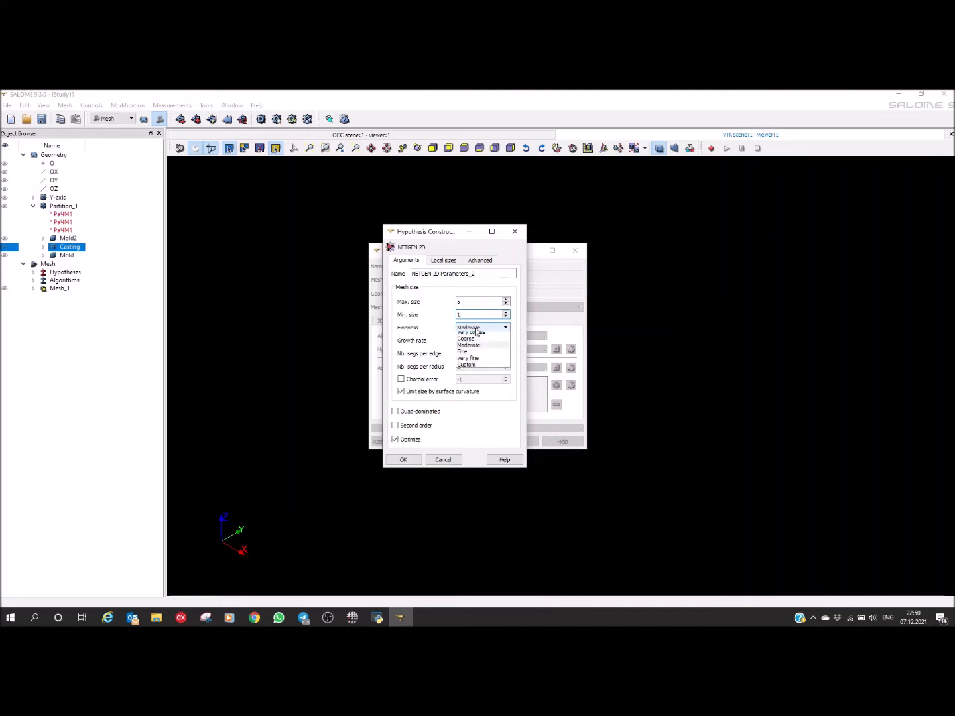
{"action": "left_click", "coordinate": [468, 342]}
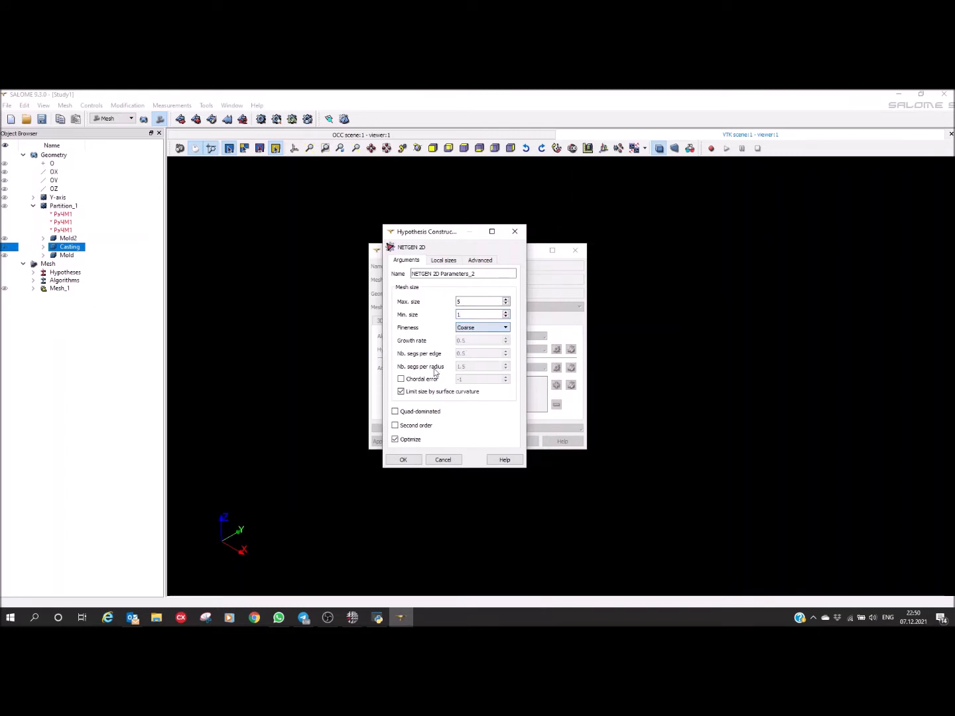
{"action": "left_click", "coordinate": [397, 458]}
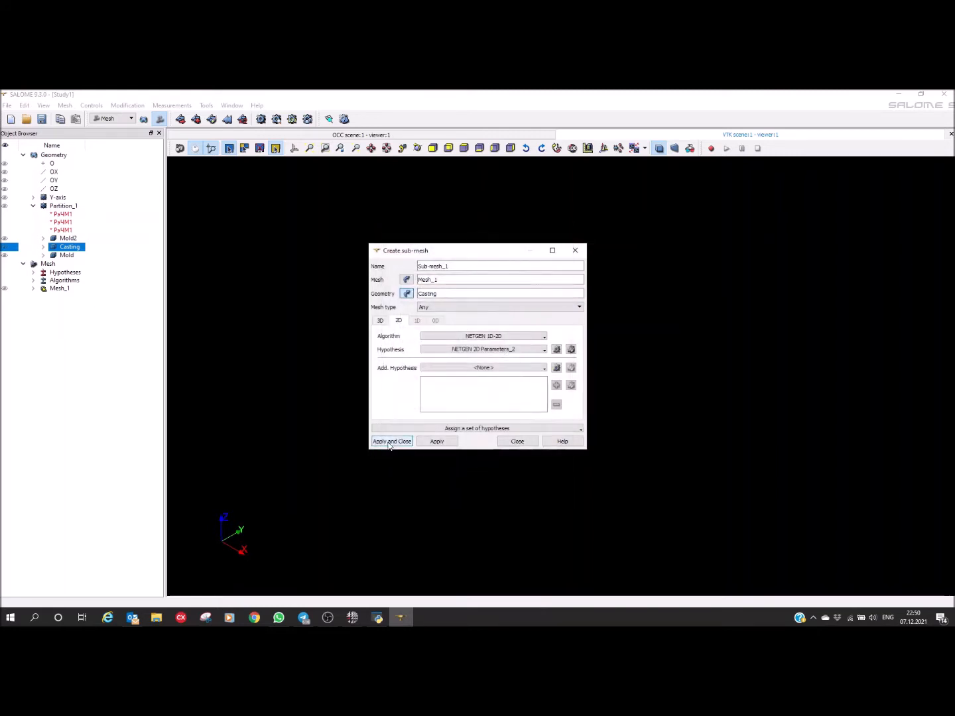
{"action": "left_click", "coordinate": [390, 440]}
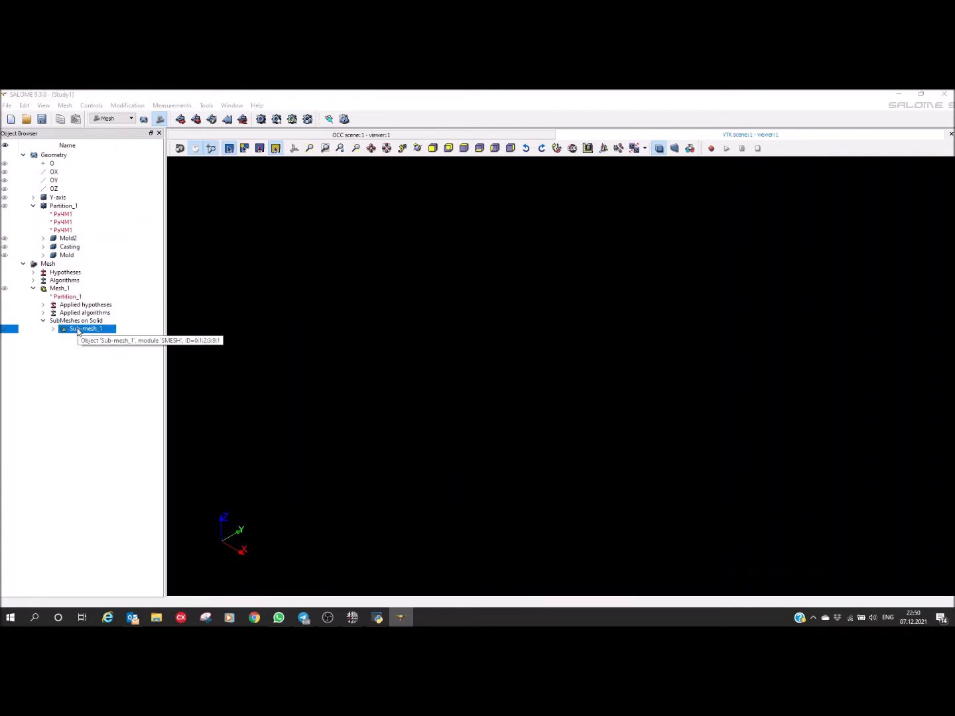
Step: Compute Sub-mesh_1 and inspect the element size across the casting's wall thickness
{"action": "right_click", "coordinate": [75, 332]}
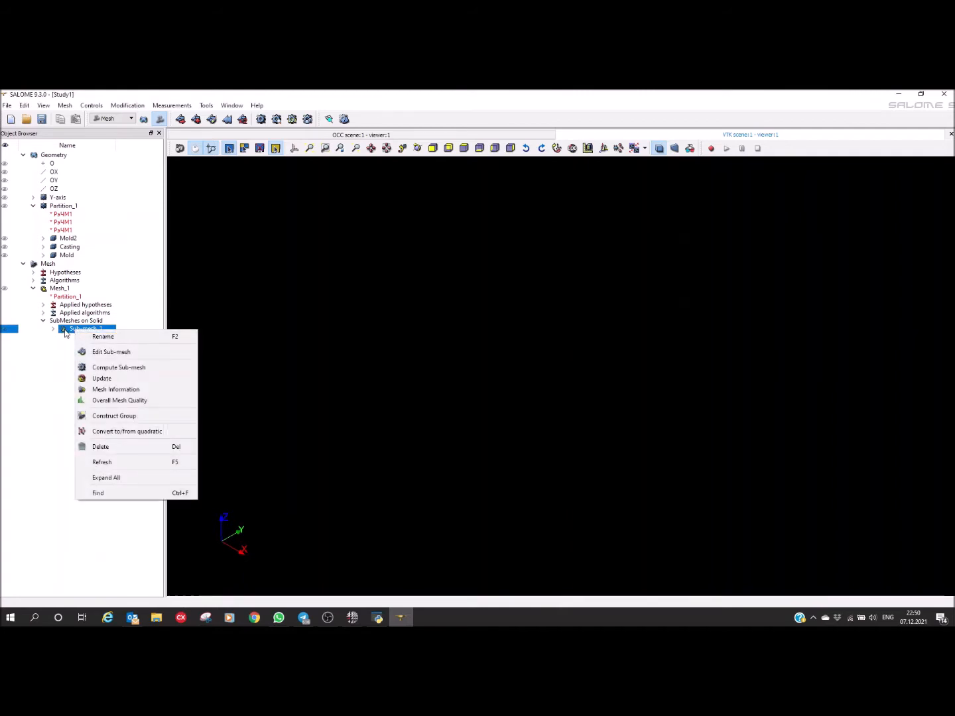
{"action": "left_click", "coordinate": [121, 369]}
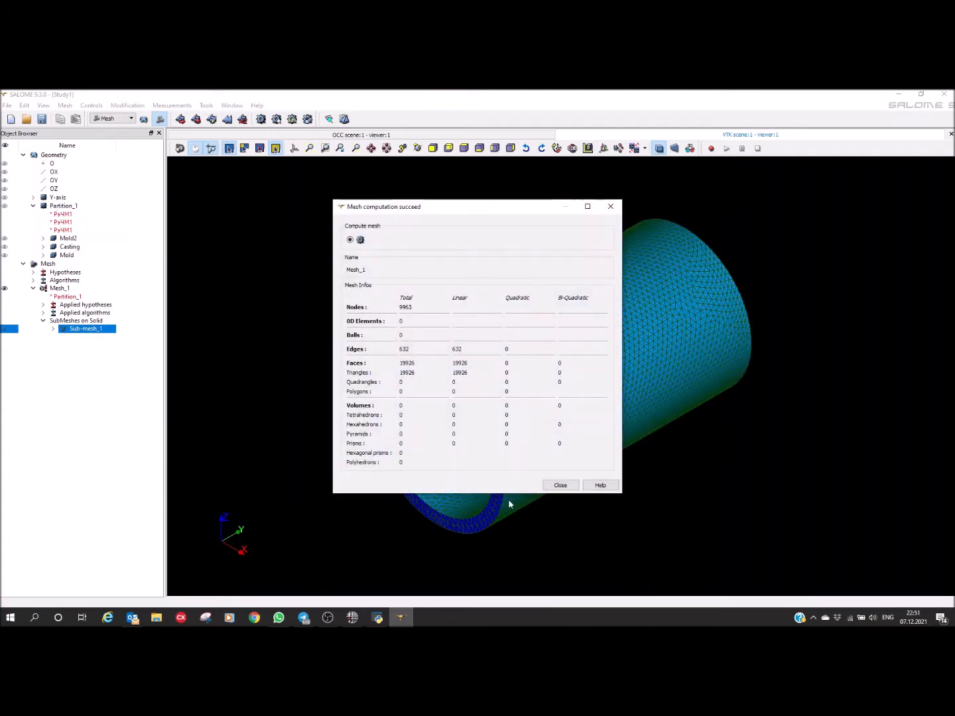
{"action": "left_click", "coordinate": [552, 490]}
{"action": "left_click_drag", "start_coordinate": [485, 458], "coordinate": [583, 410]}
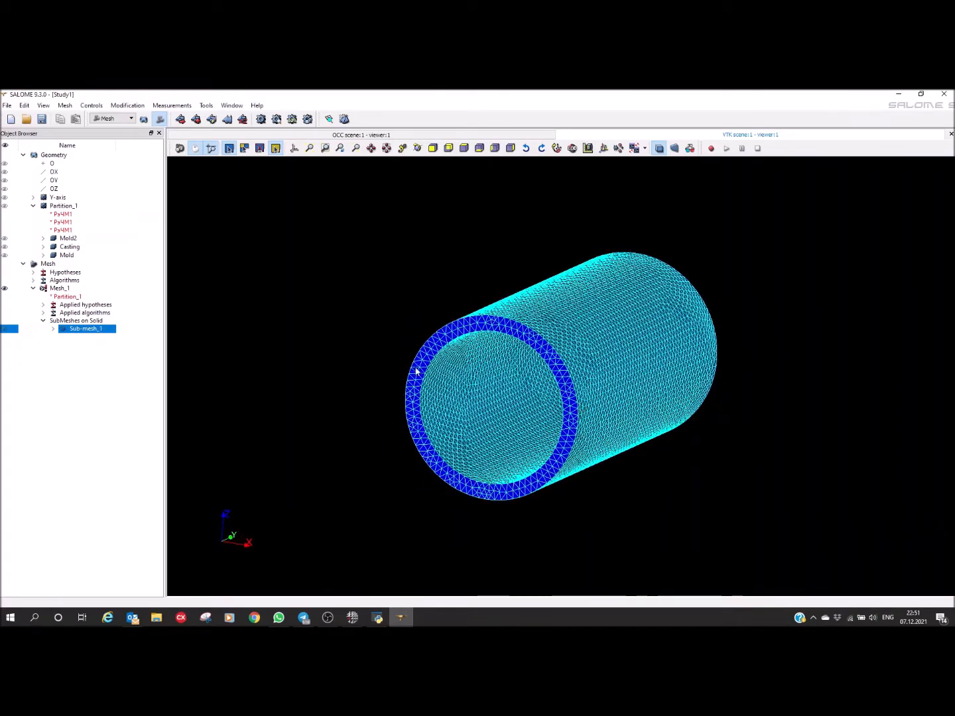
{"action": "scroll", "coordinate": [557, 439], "scroll_direction": "up", "scroll_amount": 1}
{"action": "scroll", "coordinate": [557, 439], "scroll_direction": "up", "scroll_amount": 2}
{"action": "left_click_drag", "start_coordinate": [518, 295], "coordinate": [481, 320]}
{"action": "scroll", "coordinate": [510, 346], "scroll_direction": "up", "scroll_amount": 2}
{"action": "scroll", "coordinate": [504, 348], "scroll_direction": "down", "scroll_amount": 3}
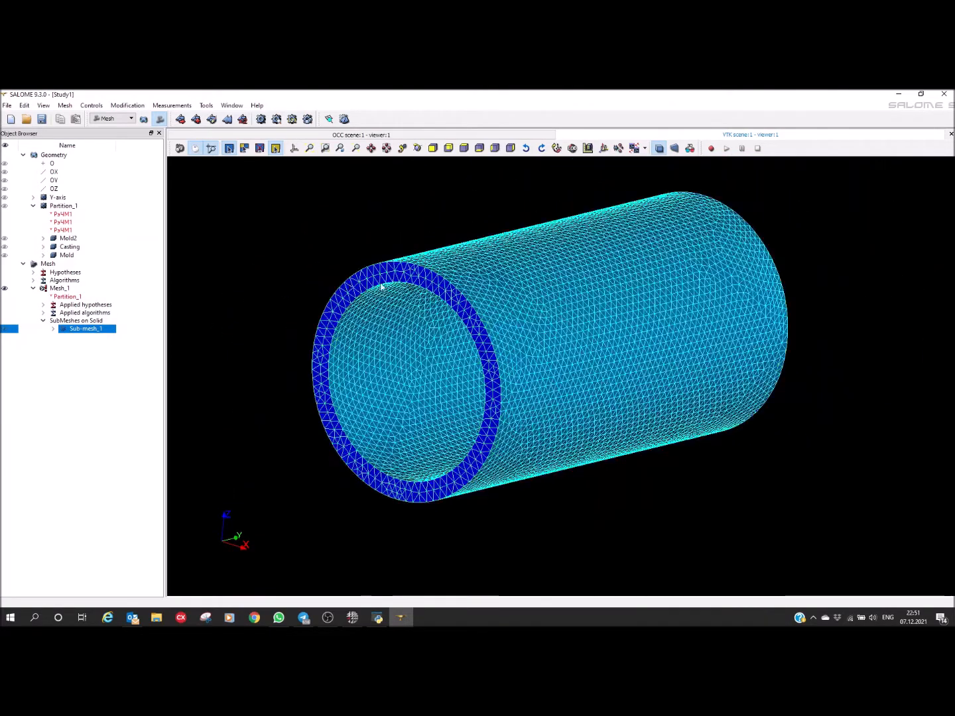
Step: Set the maximum size in Sub-mesh_1's NETGEN 2D hypothesis to 2 and apply the sub-mesh edit
{"action": "right_click", "coordinate": [75, 333]}
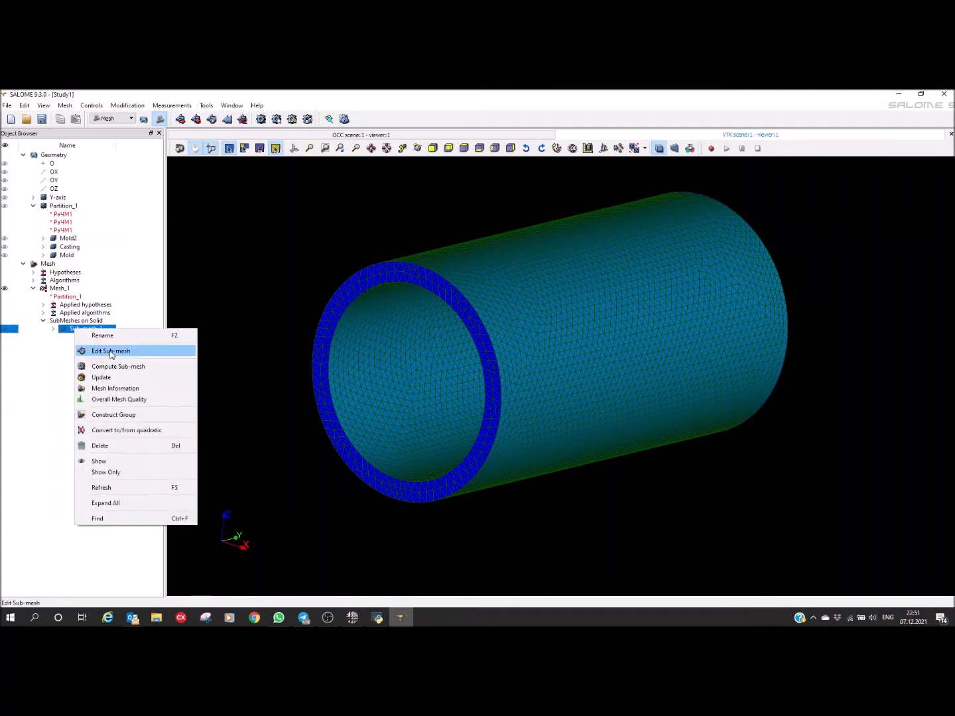
{"action": "left_click", "coordinate": [111, 351]}
{"action": "left_click", "coordinate": [399, 327]}
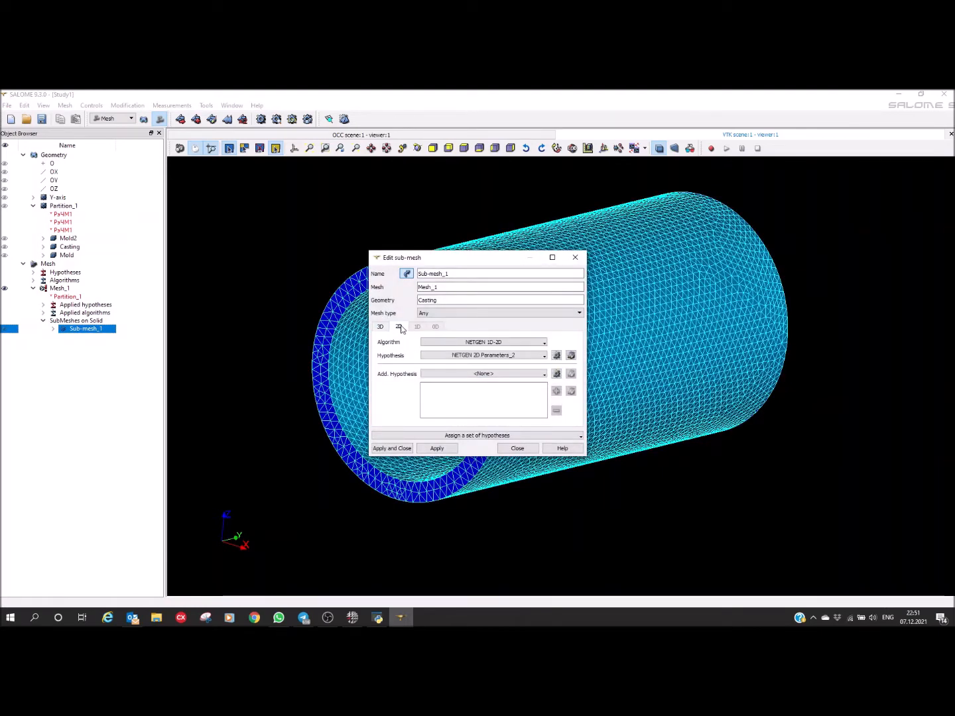
{"action": "left_click", "coordinate": [569, 357]}
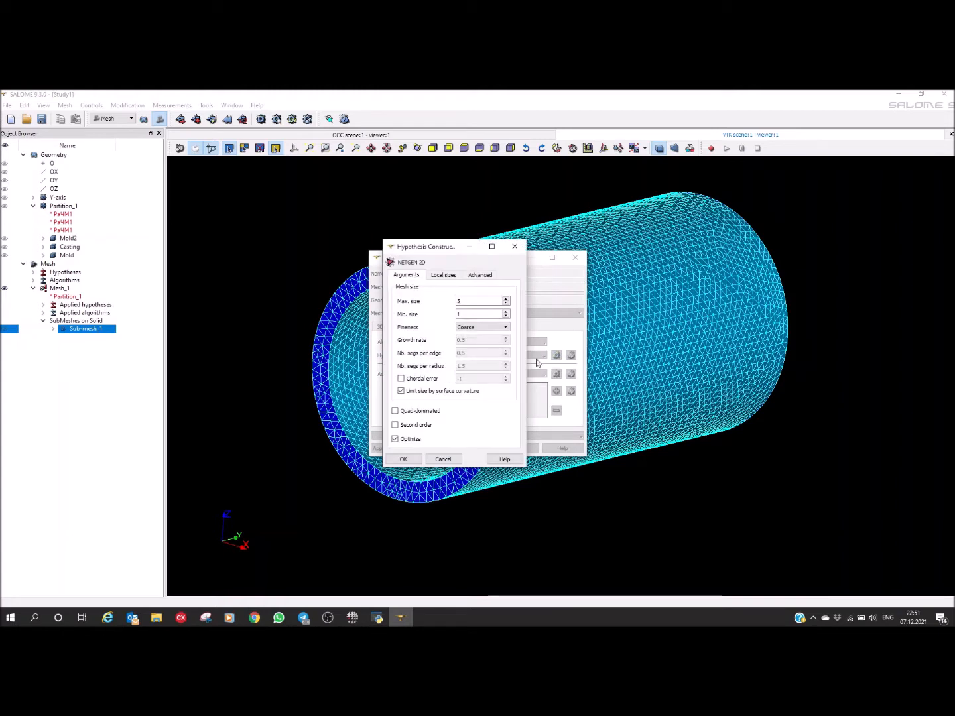
{"action": "double_click", "coordinate": [525, 307]}
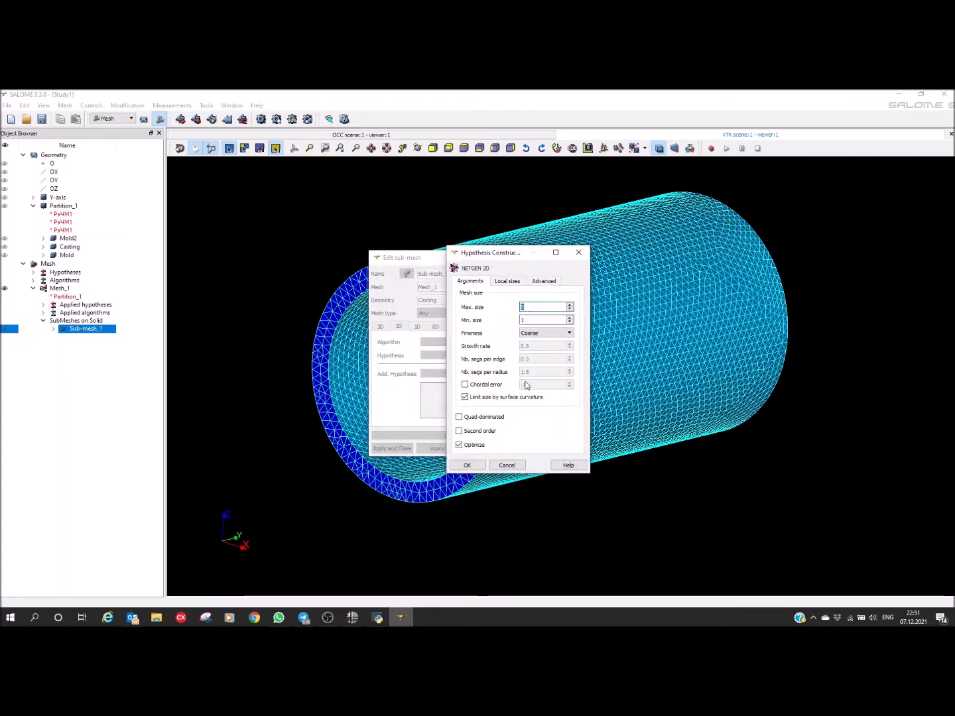
{"action": "type", "text": "2"}
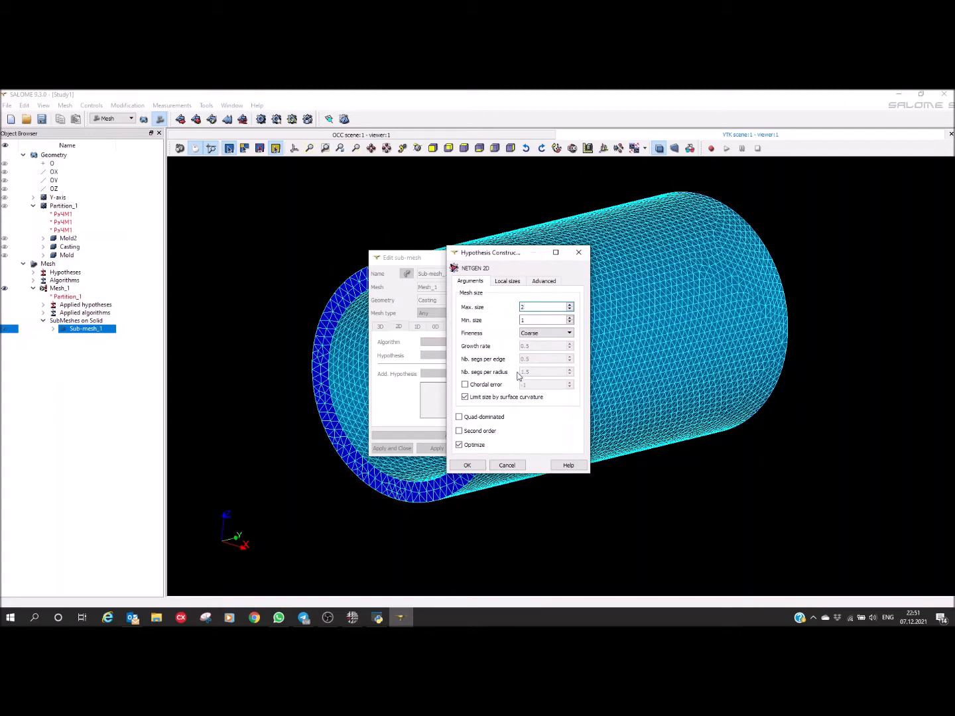
{"action": "left_click", "coordinate": [466, 465]}
{"action": "left_click", "coordinate": [385, 447]}
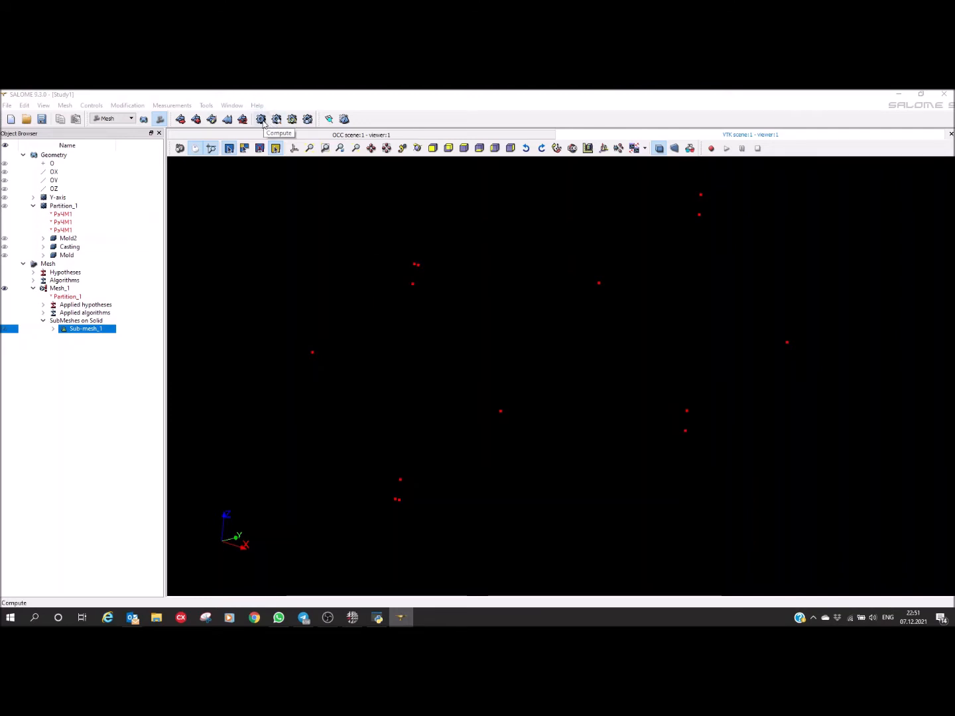
Step: Recompute Sub-mesh_1 with the refined size and inspect the casting's end face
{"action": "right_click", "coordinate": [95, 329]}
{"action": "left_click", "coordinate": [123, 369]}
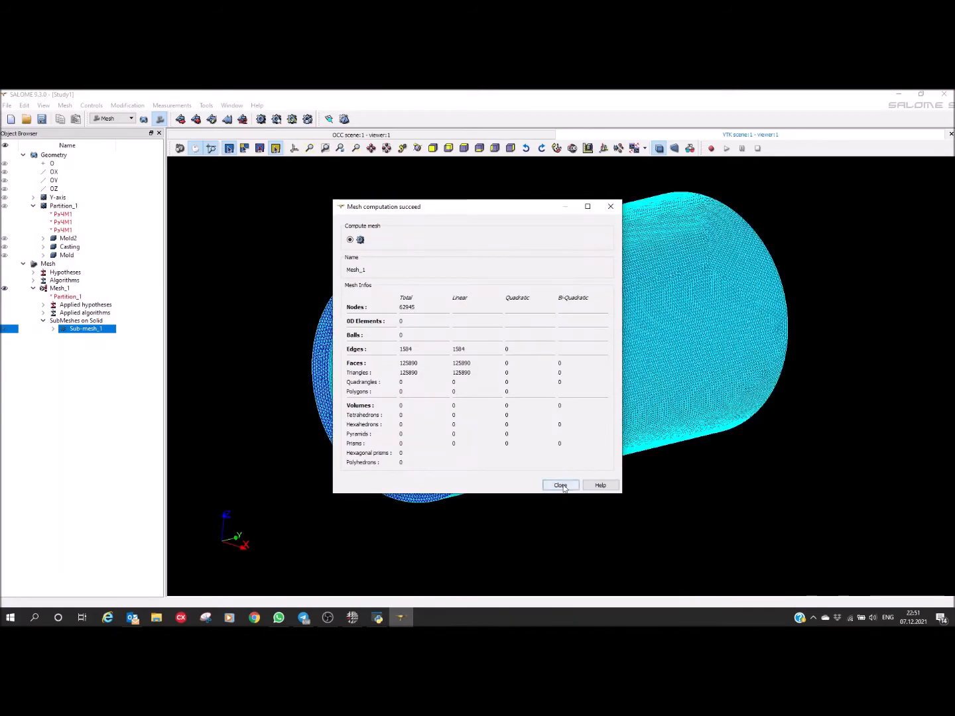
{"action": "left_click", "coordinate": [560, 486]}
{"action": "scroll", "coordinate": [359, 315], "scroll_direction": "up", "scroll_amount": 5}
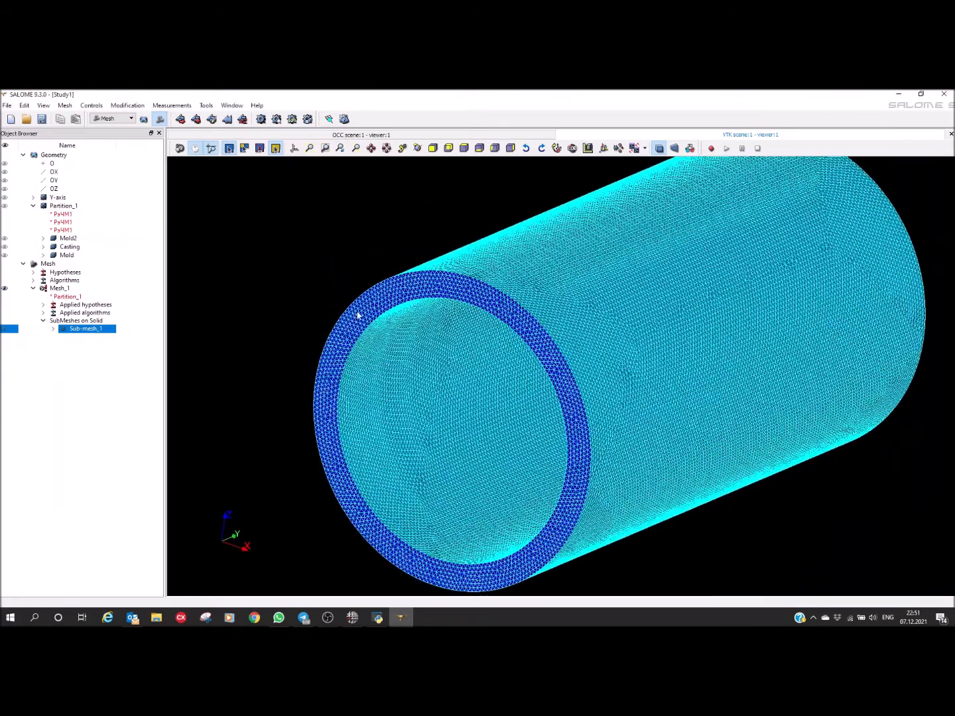
{"action": "scroll", "coordinate": [538, 303], "scroll_direction": "down", "scroll_amount": 5}
{"action": "left_click_drag", "start_coordinate": [490, 406], "coordinate": [475, 378]}
Step: Compute the complete Mesh_1 and inspect the elements around the small hole in the end disc
{"action": "left_click", "coordinate": [63, 289]}
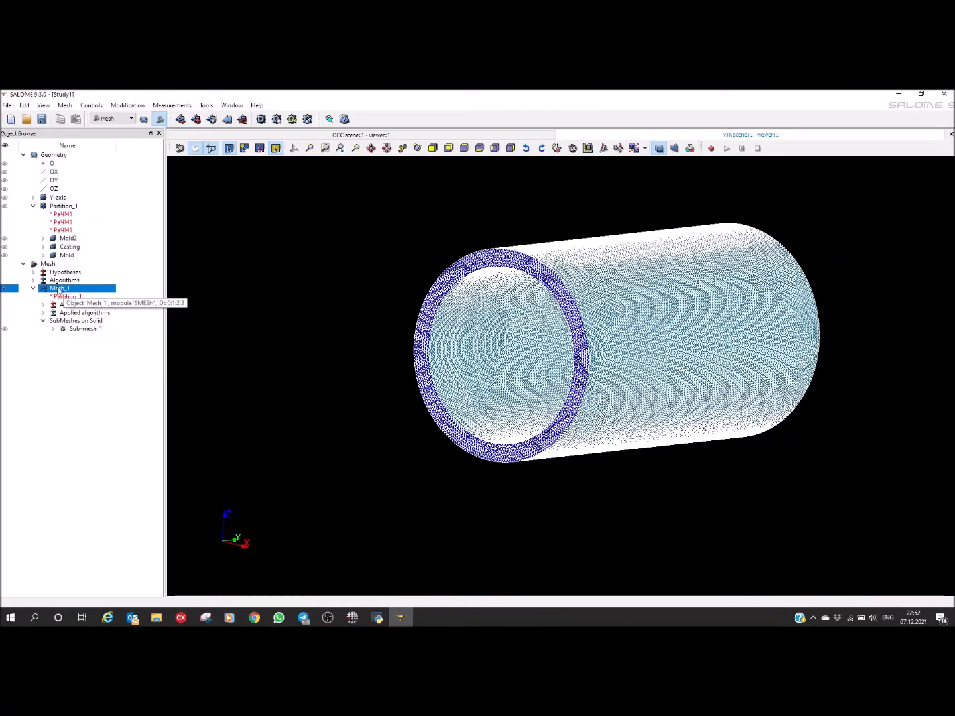
{"action": "left_click", "coordinate": [261, 119]}
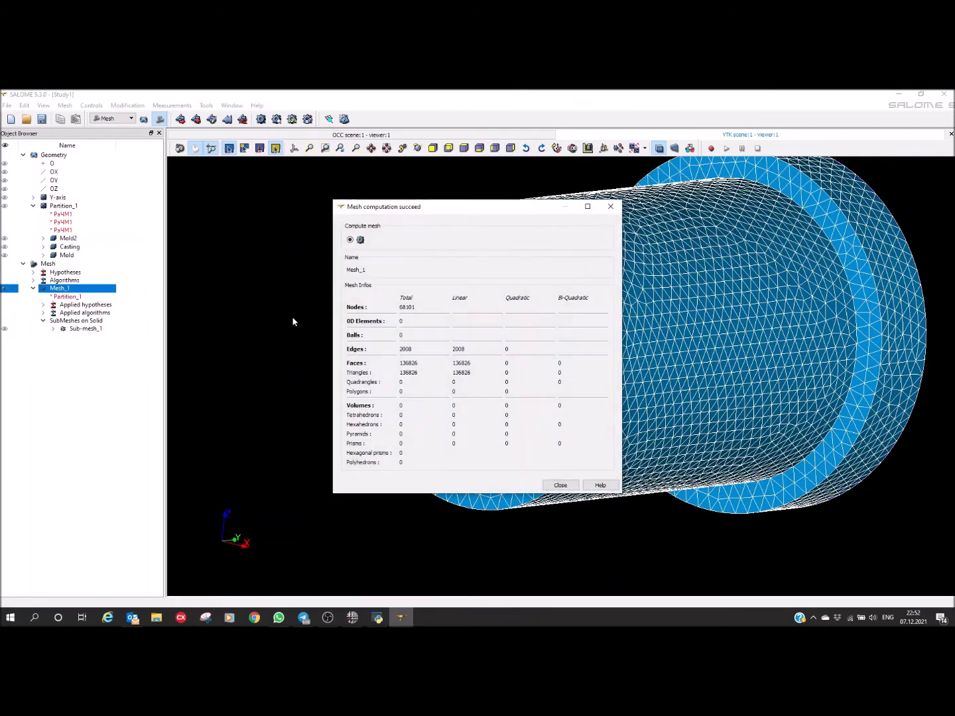
{"action": "left_click", "coordinate": [550, 488]}
{"action": "right_click_drag", "start_coordinate": [792, 374], "coordinate": [748, 419], "text": "ctrl"}
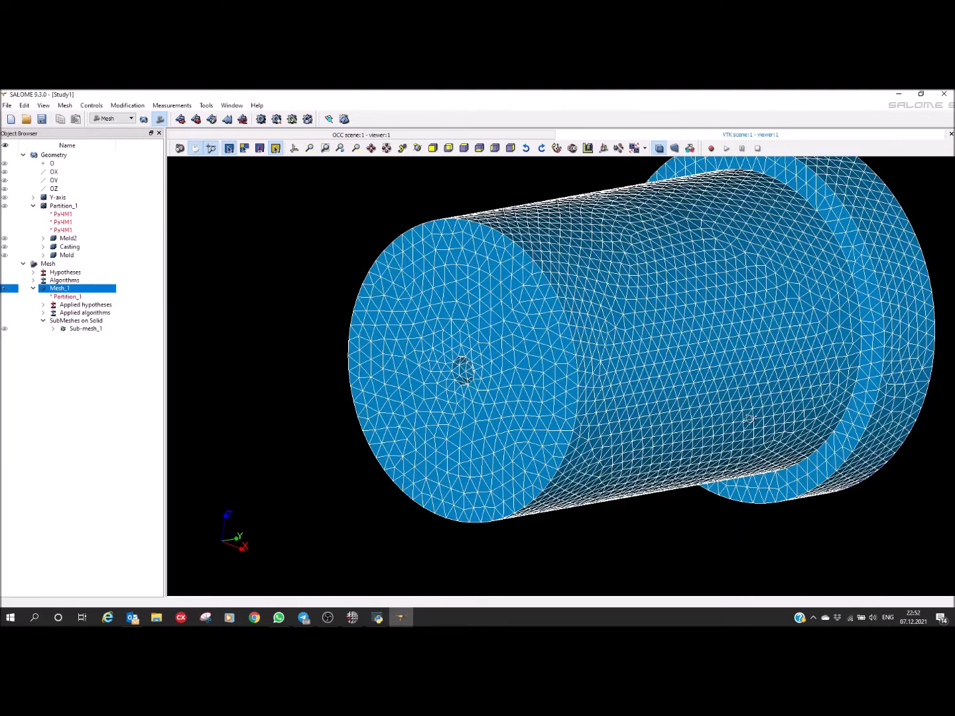
{"action": "scroll", "coordinate": [503, 374], "scroll_direction": "up", "scroll_amount": 5}
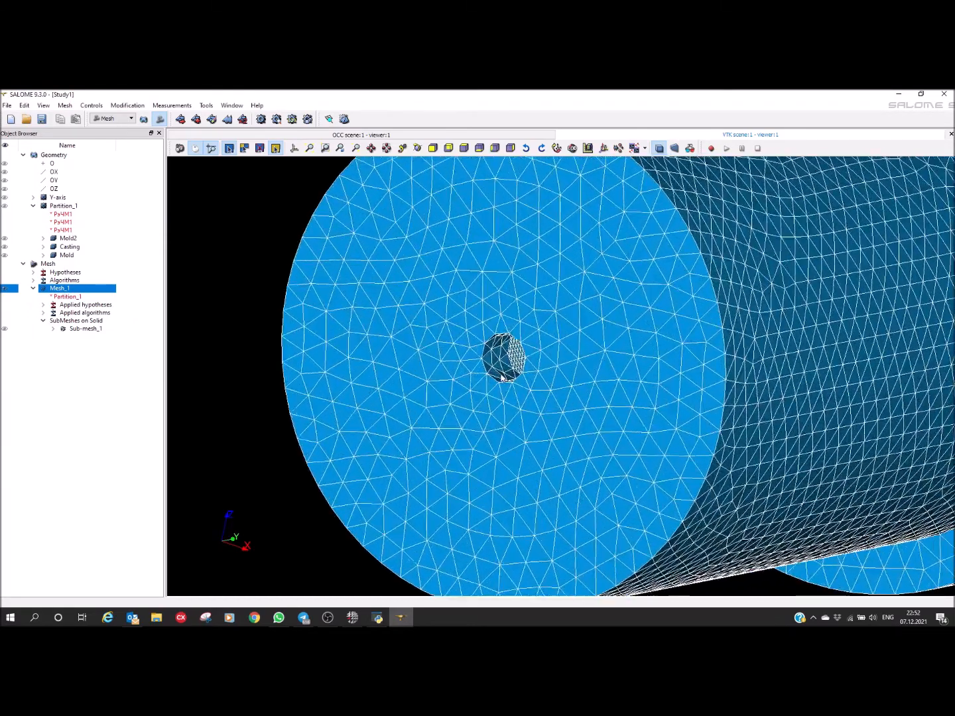
{"action": "scroll", "coordinate": [501, 377], "scroll_direction": "up", "scroll_amount": 6}
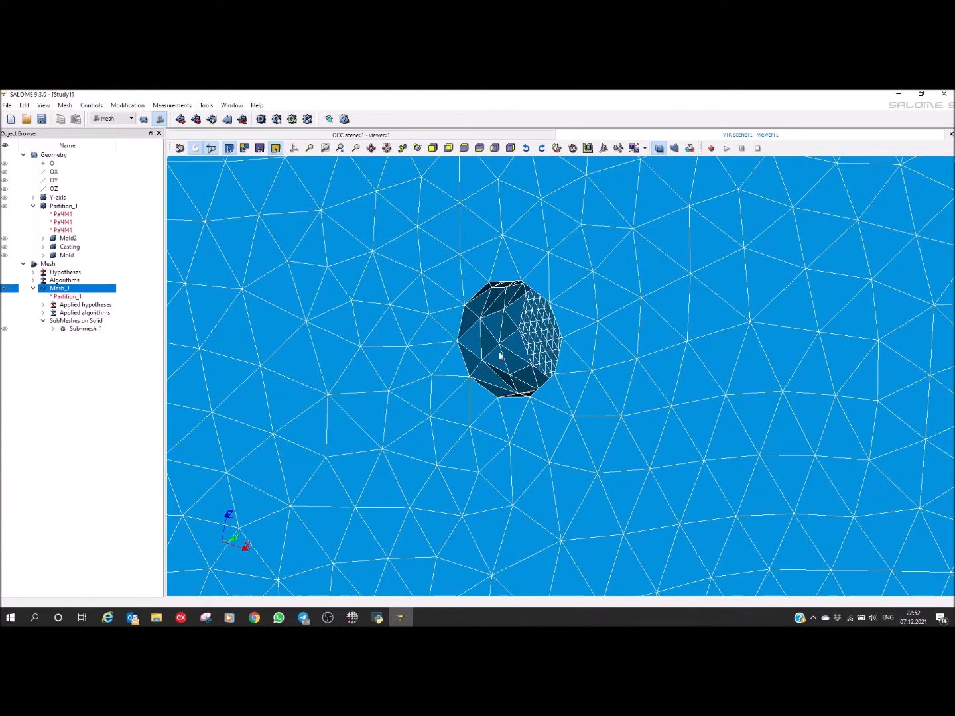
{"action": "scroll", "coordinate": [473, 377], "scroll_direction": "down", "scroll_amount": 6}
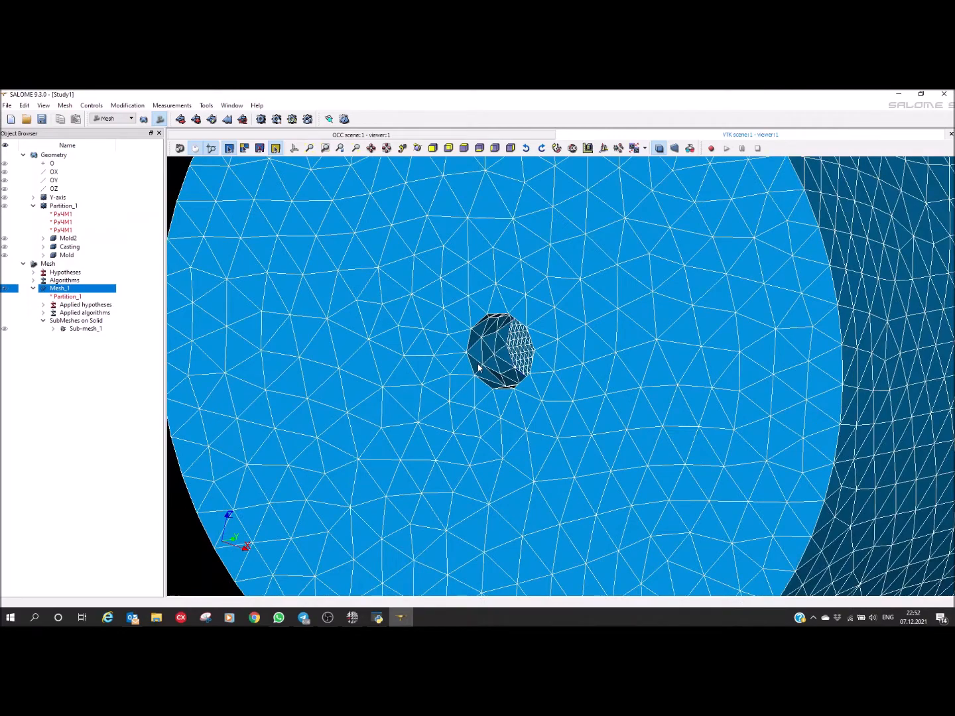
{"action": "scroll", "coordinate": [476, 365], "scroll_direction": "down", "scroll_amount": 3}
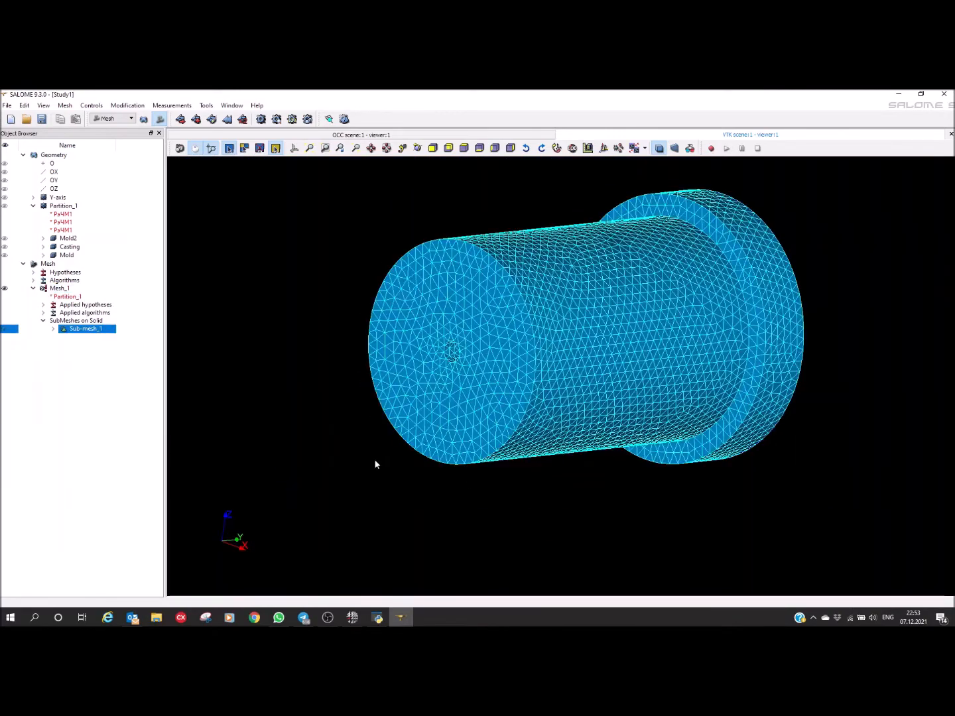
Step: Run the 2D Mesh Quality check with Sub-mesh_1 selected, covering minimum angle, aspect ratio and 2D length
{"action": "left_click_drag", "start_coordinate": [493, 339], "coordinate": [490, 360]}
{"action": "left_click_drag", "start_coordinate": [542, 286], "coordinate": [501, 362]}
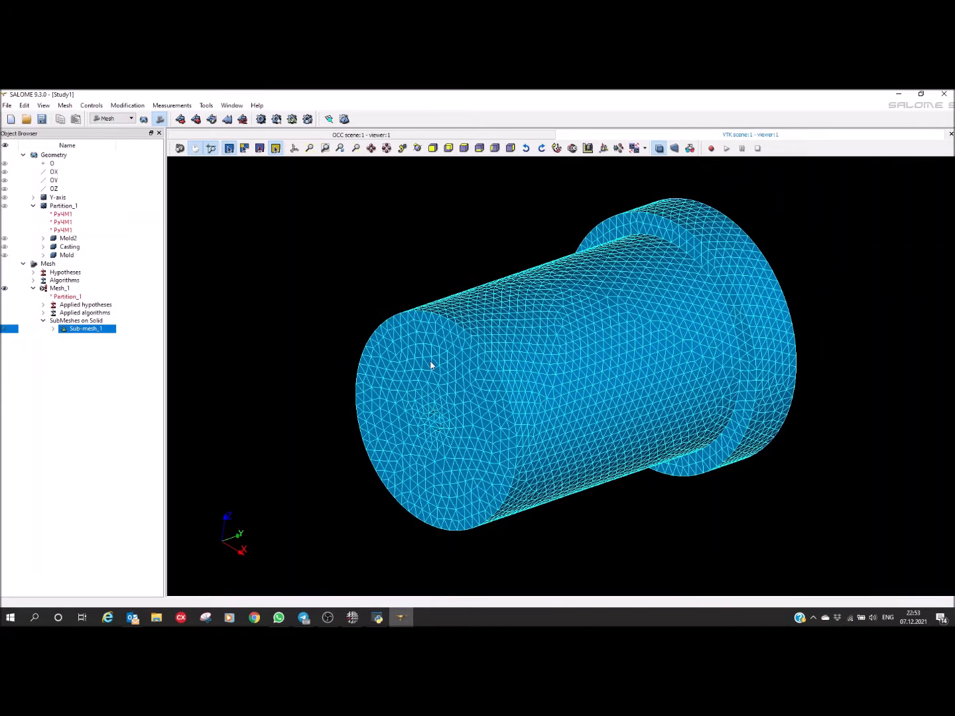
{"action": "left_click_drag", "start_coordinate": [430, 365], "coordinate": [421, 344]}
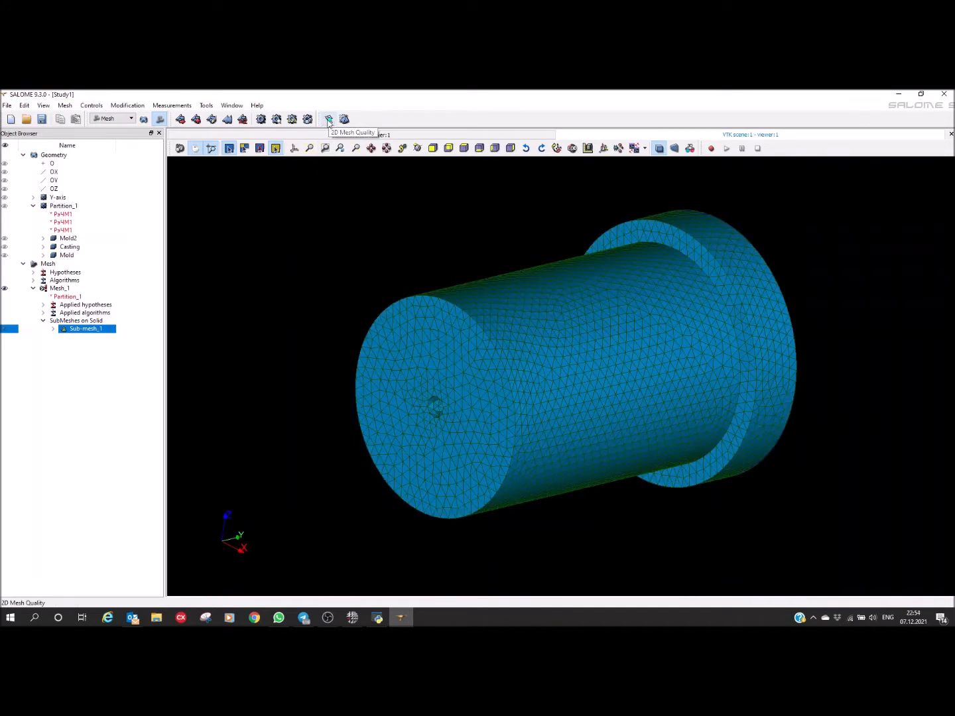
{"action": "left_click", "coordinate": [328, 119]}
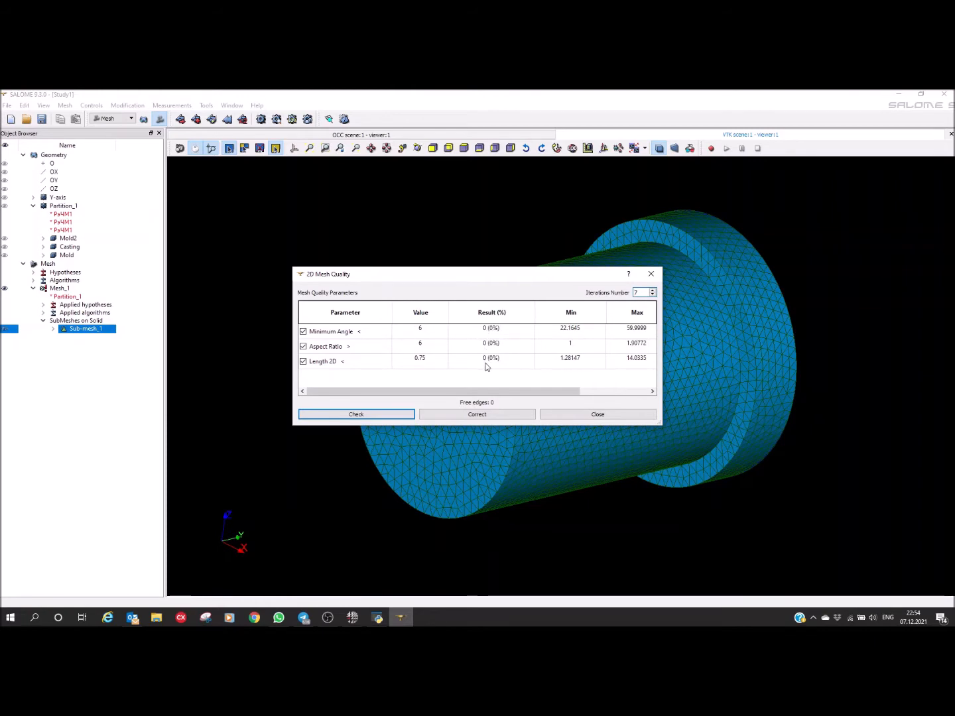
Step: Finish the 2D quality check and compute the 3D mesh for the whole Mesh_1
{"action": "left_click", "coordinate": [653, 275]}
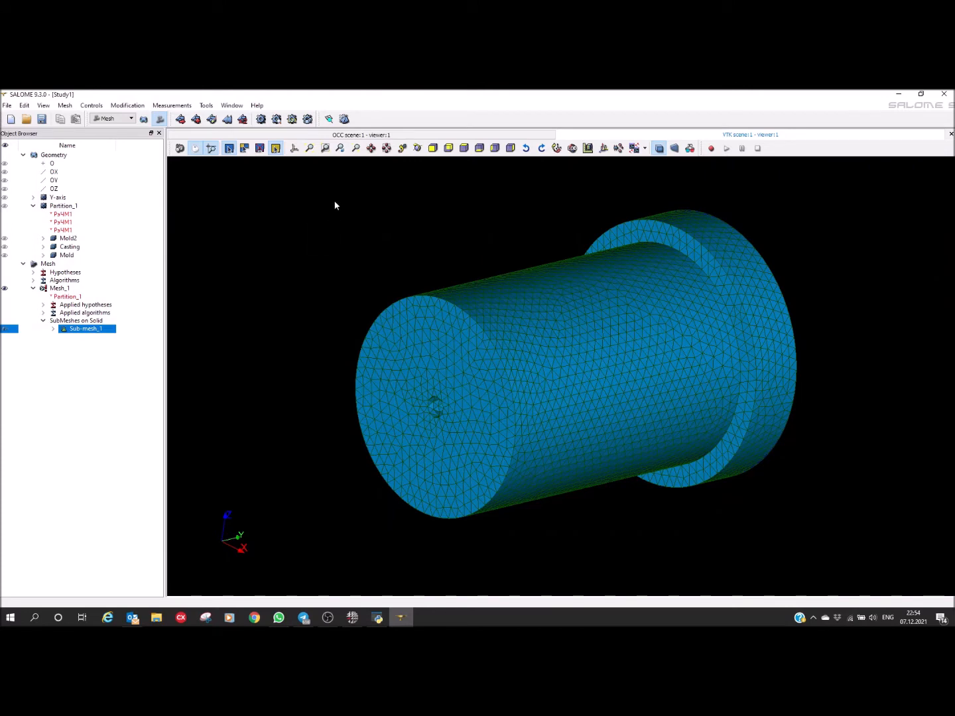
{"action": "left_click", "coordinate": [345, 120]}
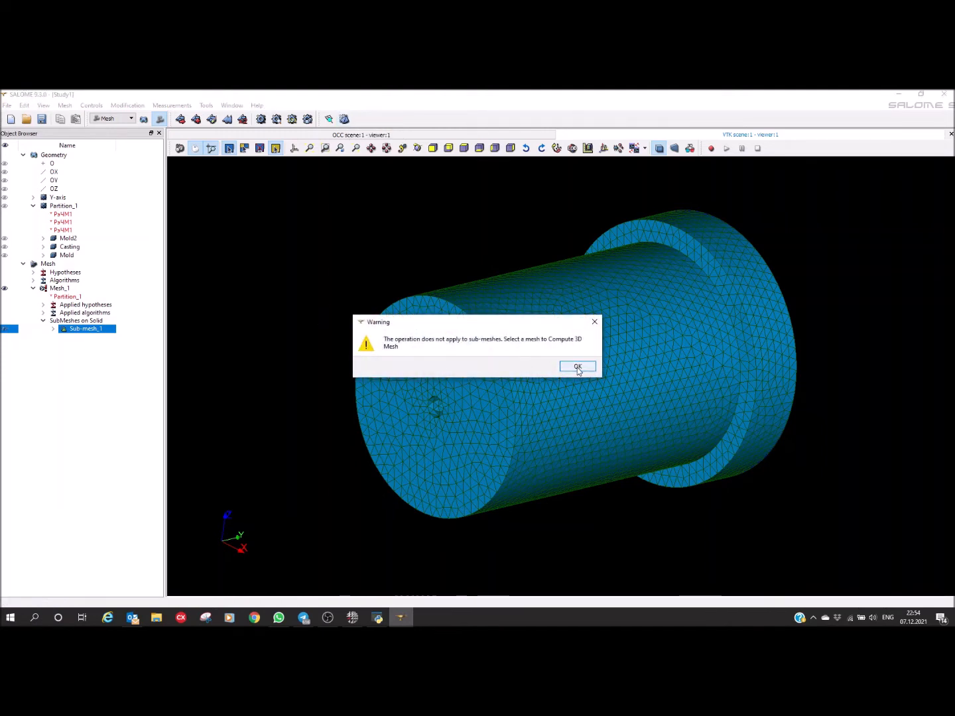
{"action": "left_click", "coordinate": [577, 366]}
{"action": "left_click", "coordinate": [60, 290]}
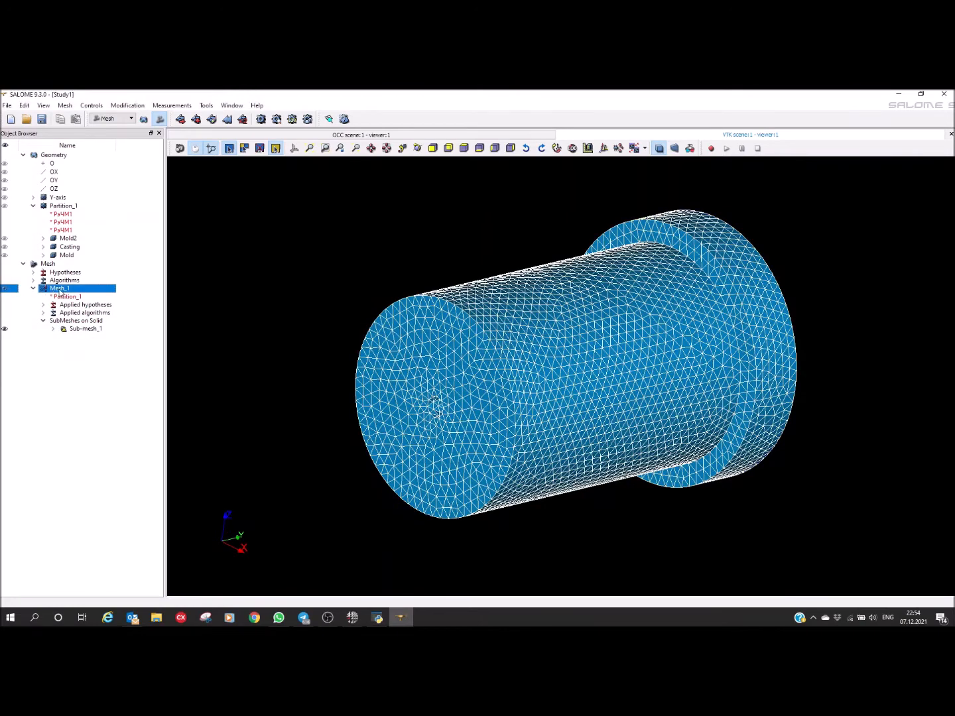
{"action": "left_click", "coordinate": [344, 119]}
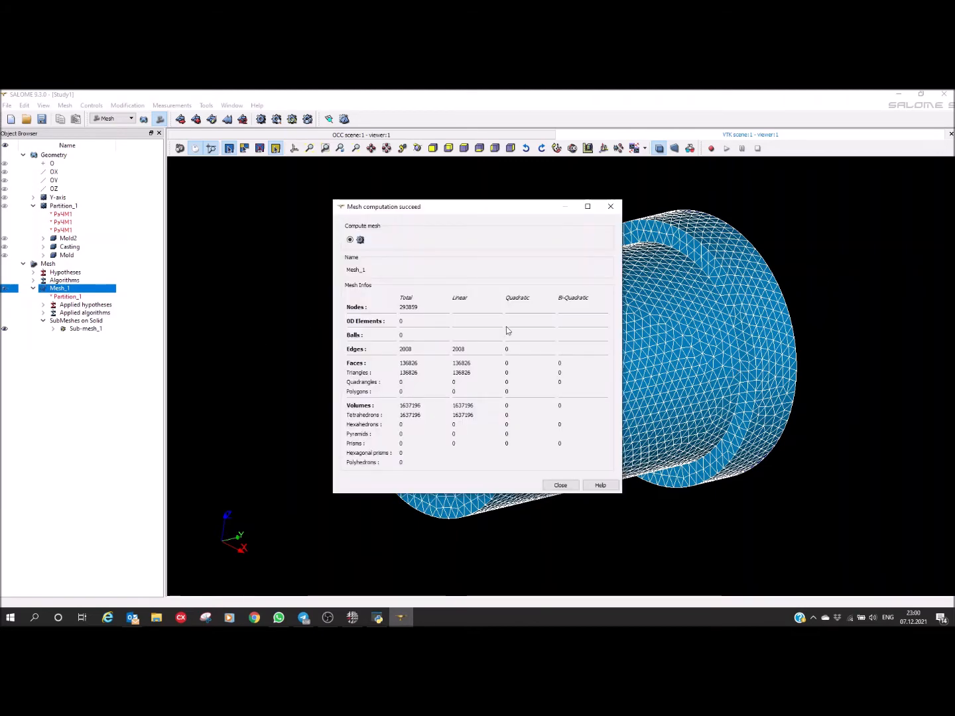
{"action": "left_click", "coordinate": [610, 207]}
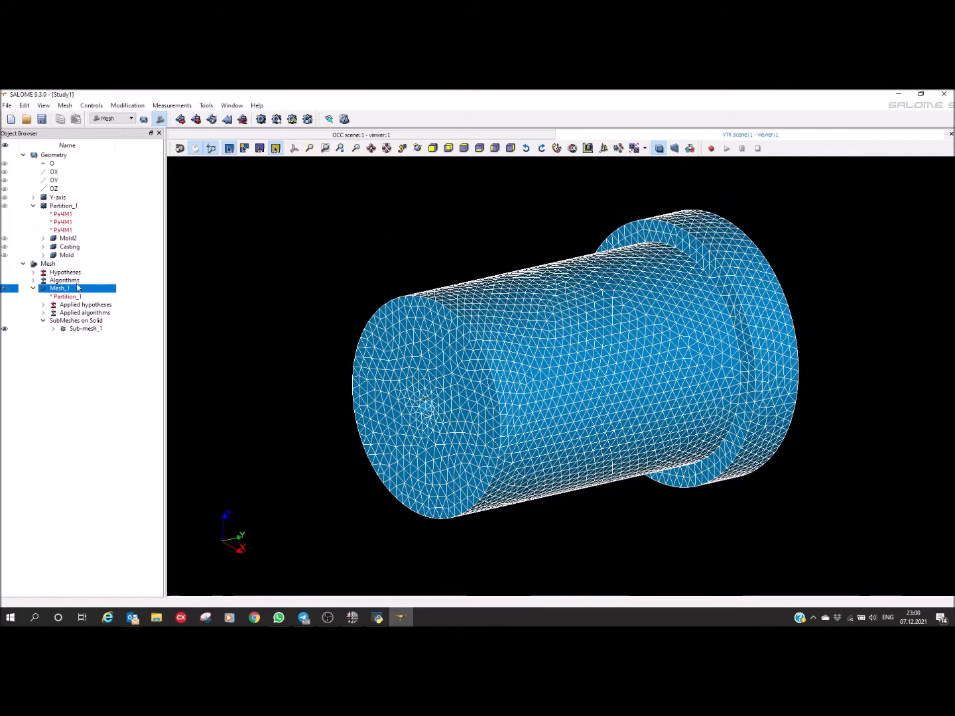
Step: Create element groups in Mesh_1 from the Mold2, Casting and Mold geometries
{"action": "right_click", "coordinate": [65, 290]}
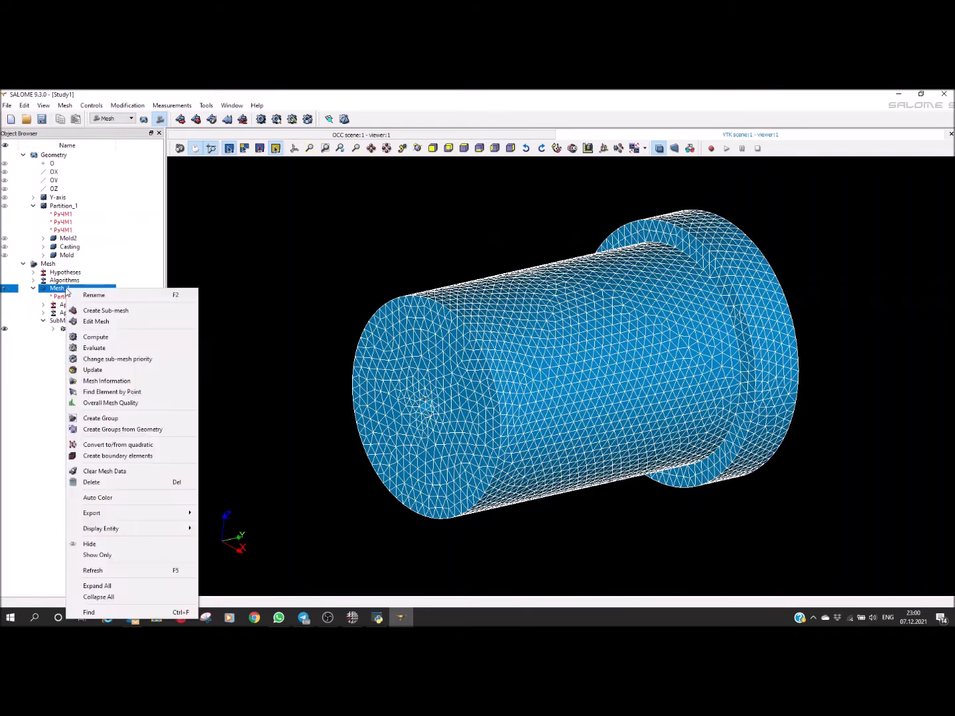
{"action": "left_click", "coordinate": [111, 430]}
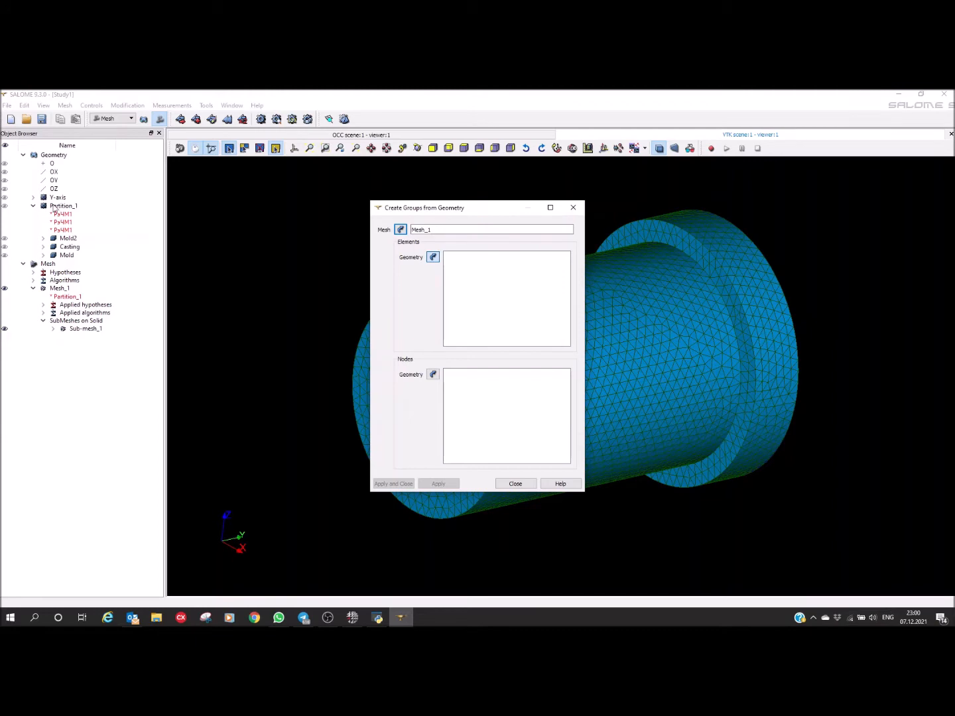
{"action": "left_click_drag", "start_coordinate": [85, 239], "coordinate": [68, 259]}
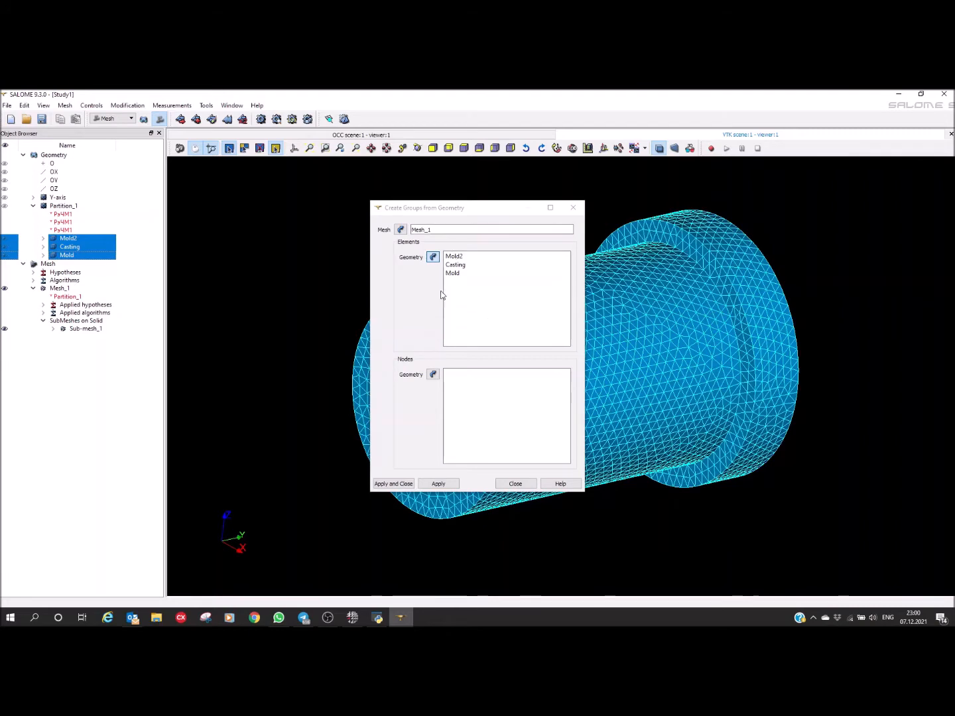
{"action": "left_click", "coordinate": [392, 484]}
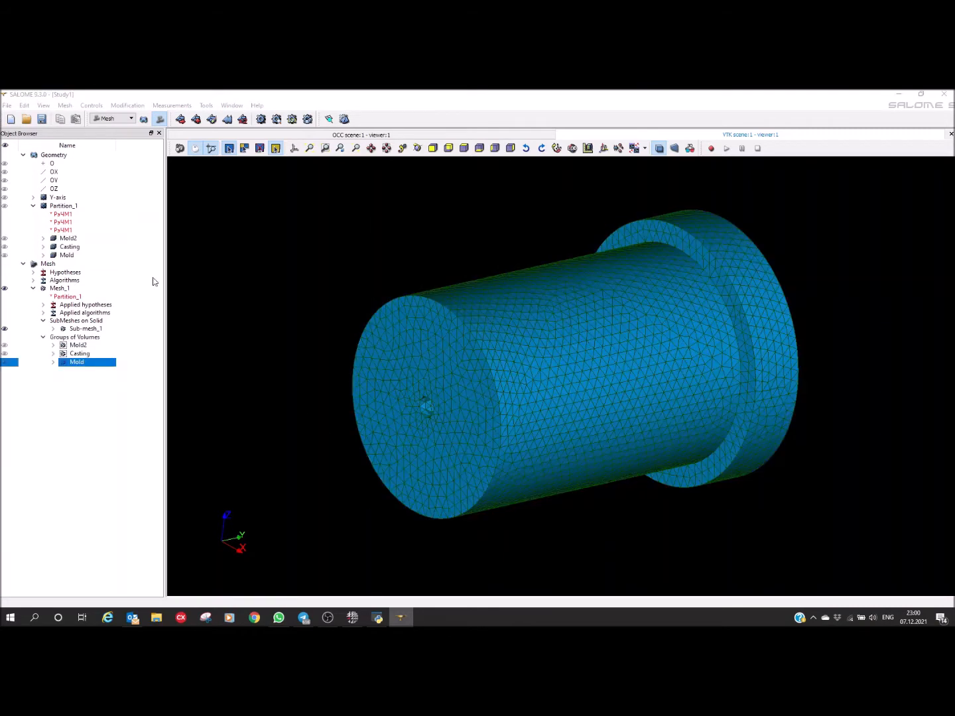
Step: Export Mesh_1 as a MED 4.0 file named Mesh_1 into a new Model folder inside CC horizontal
{"action": "right_click", "coordinate": [59, 289]}
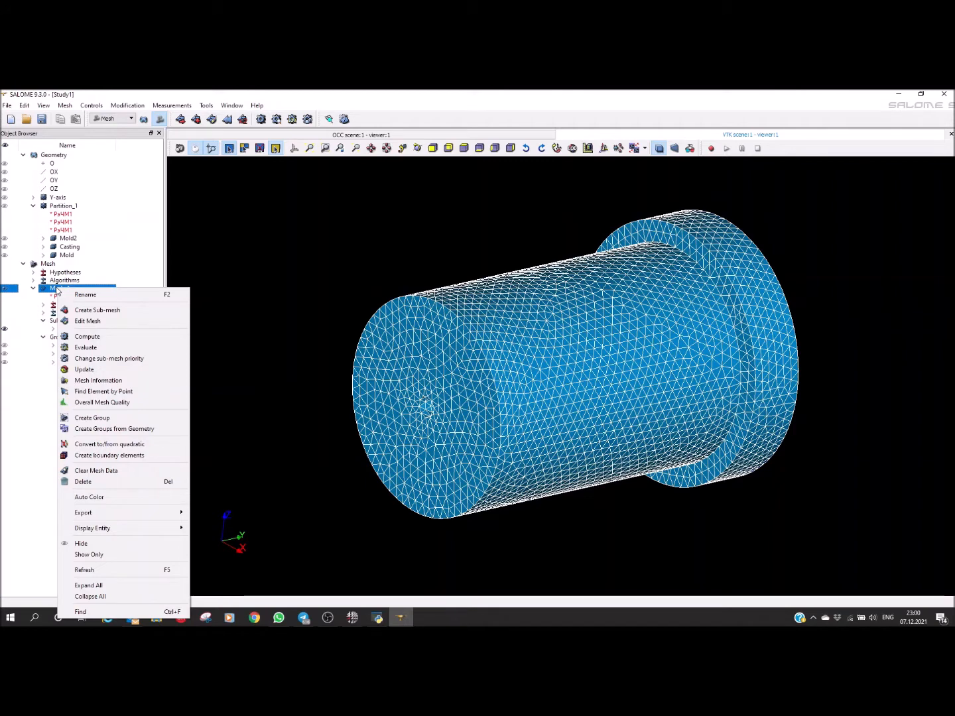
{"action": "mouse_move", "coordinate": [71, 516]}
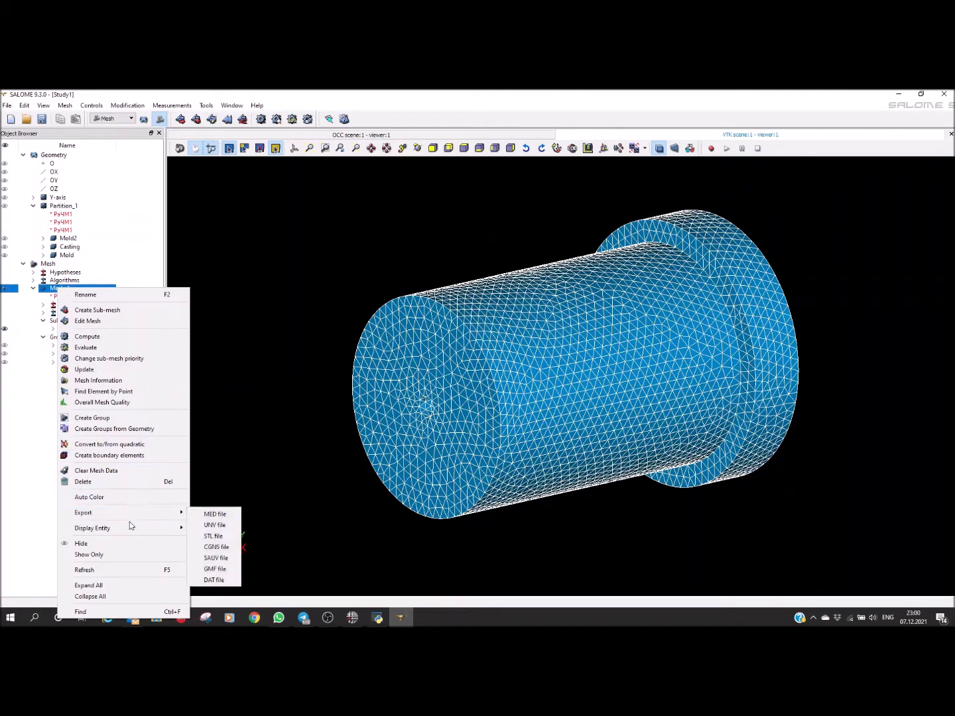
{"action": "left_click", "coordinate": [211, 514]}
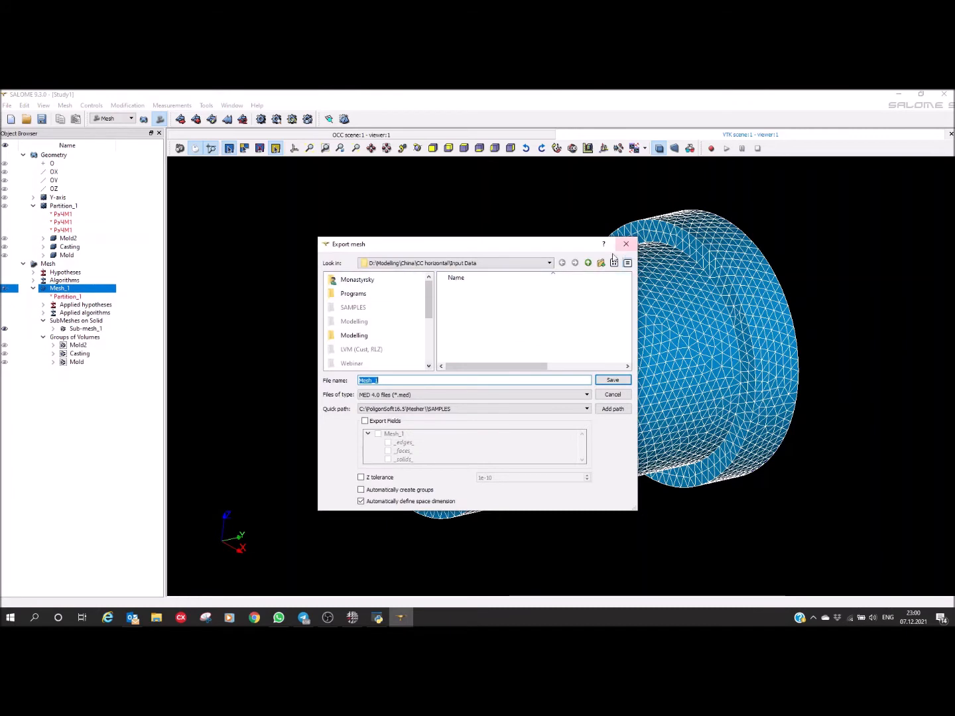
{"action": "left_click", "coordinate": [588, 263]}
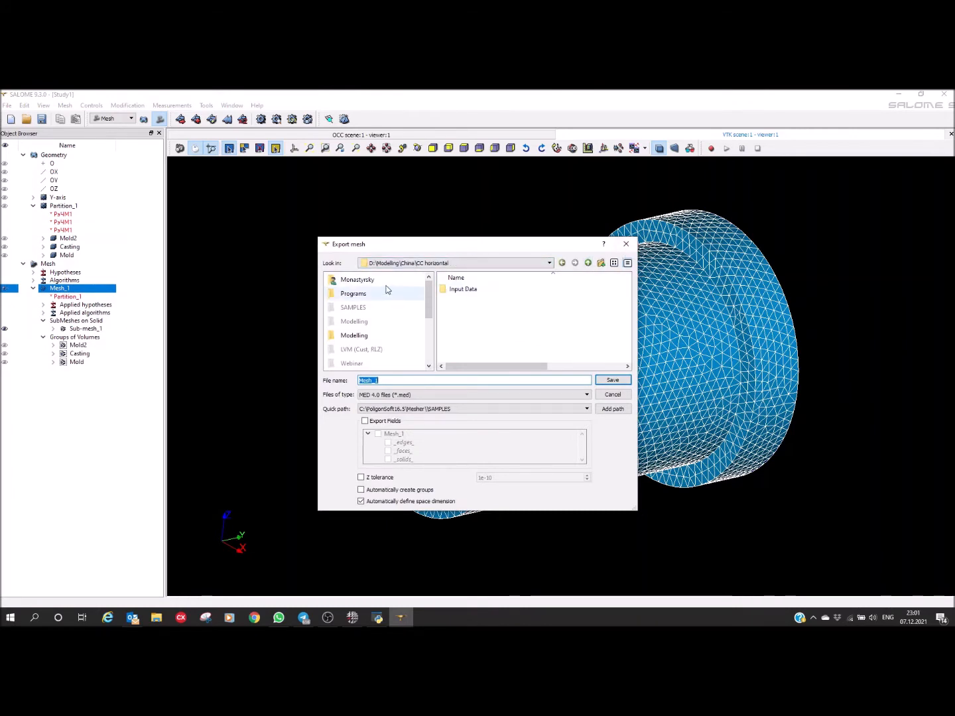
{"action": "left_click", "coordinate": [600, 263]}
{"action": "type", "text": "Model"}
{"action": "key", "text": "Return"}
{"action": "key", "text": "Return"}
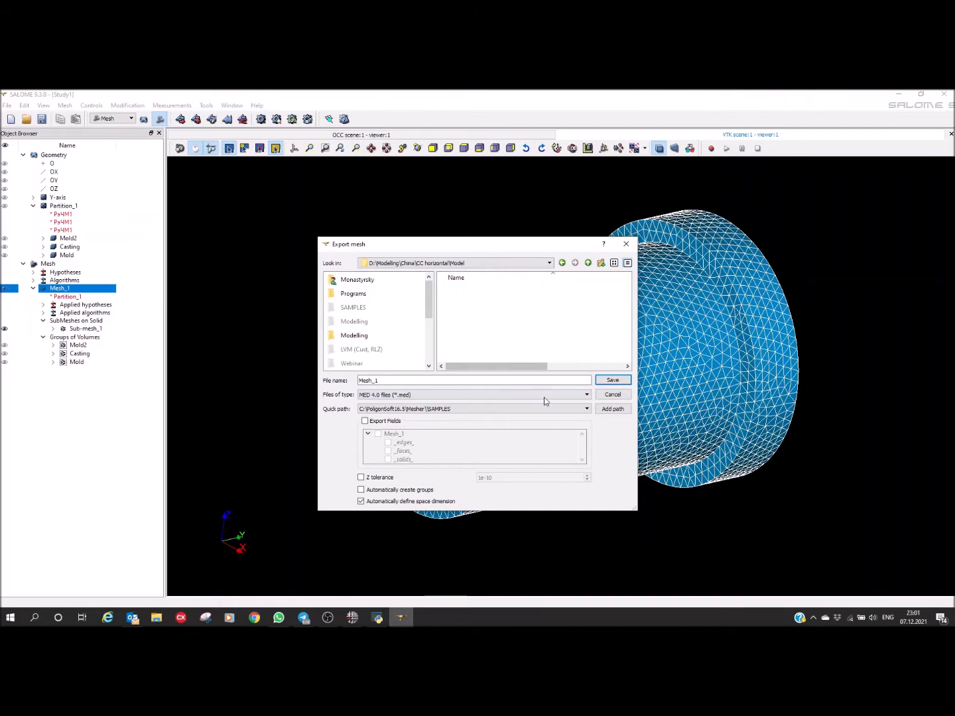
{"action": "left_click", "coordinate": [609, 380]}
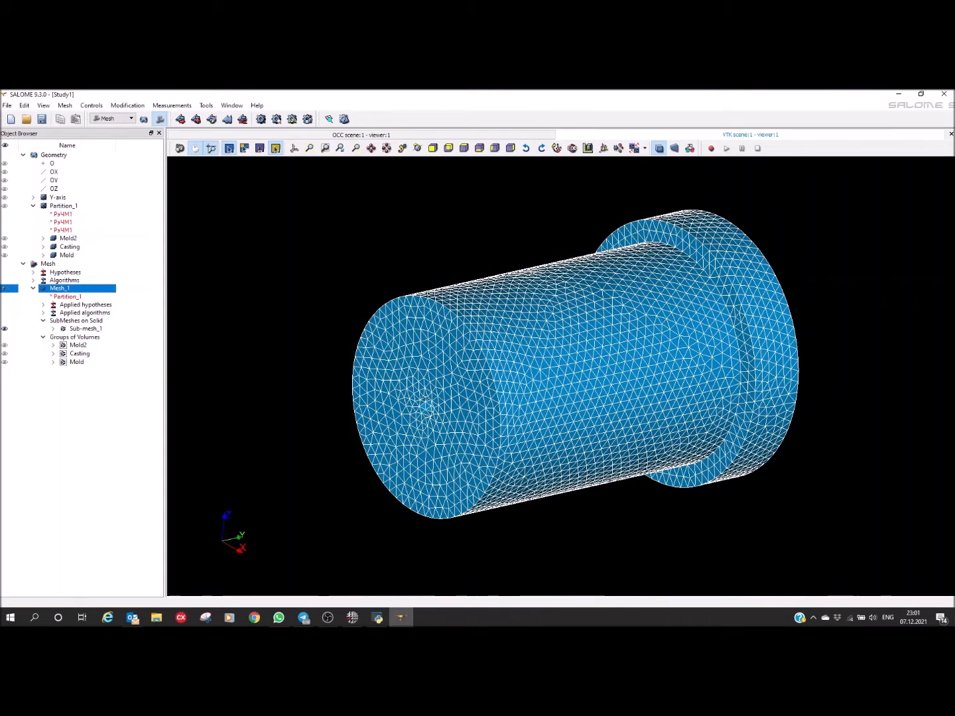
Step: Quit SALOME with its servers shut down, saving the study as Study1 in the Model folder, and close the leftover console
{"action": "left_click", "coordinate": [943, 94]}
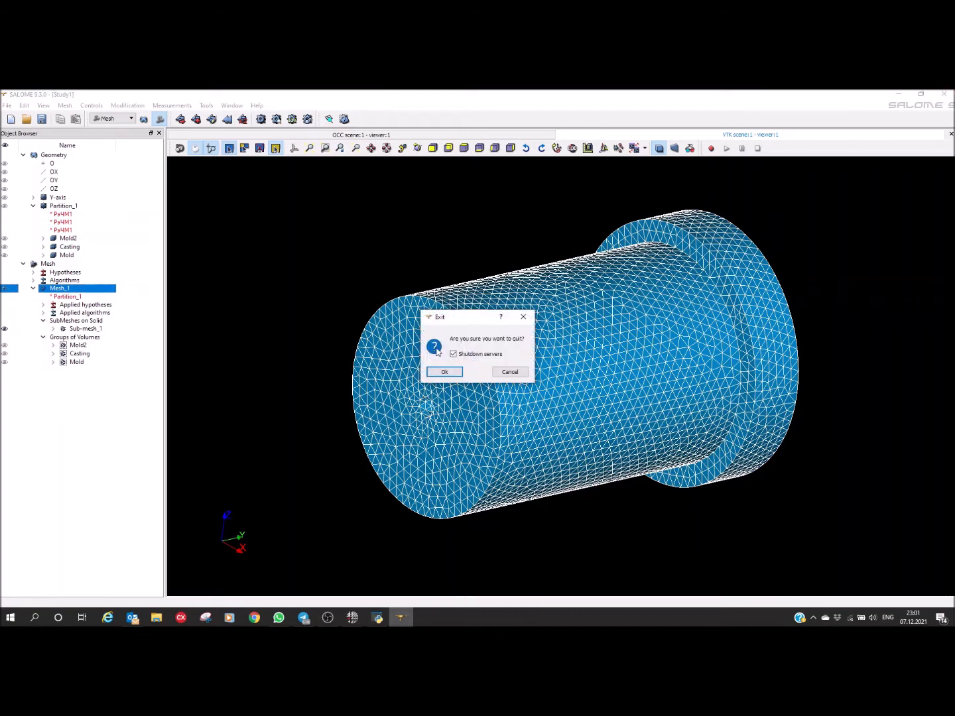
{"action": "left_click", "coordinate": [444, 372]}
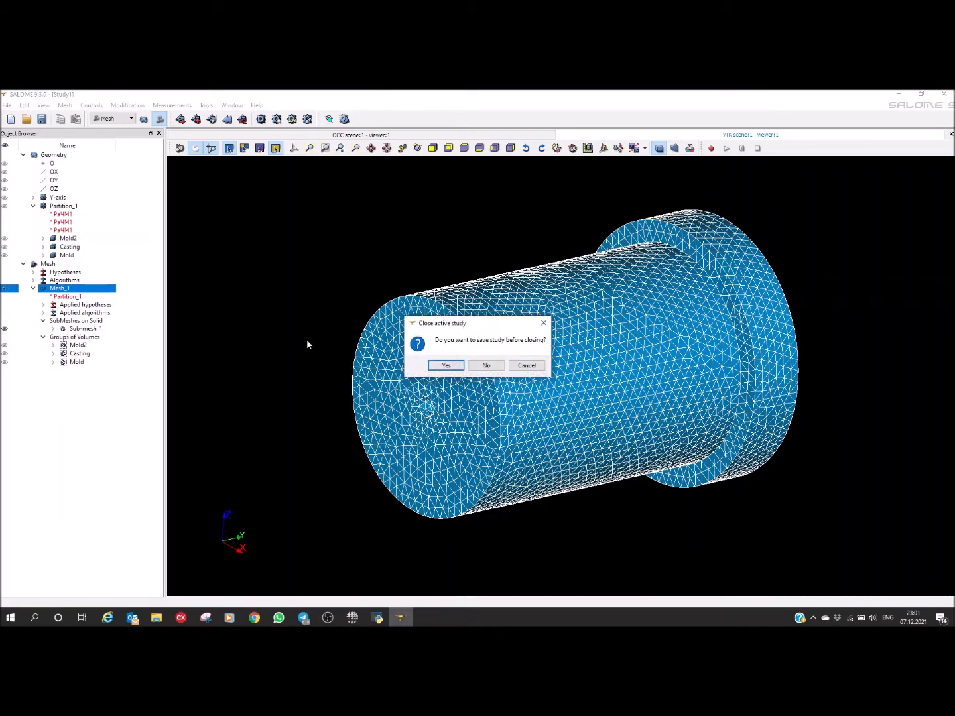
{"action": "left_click", "coordinate": [444, 367]}
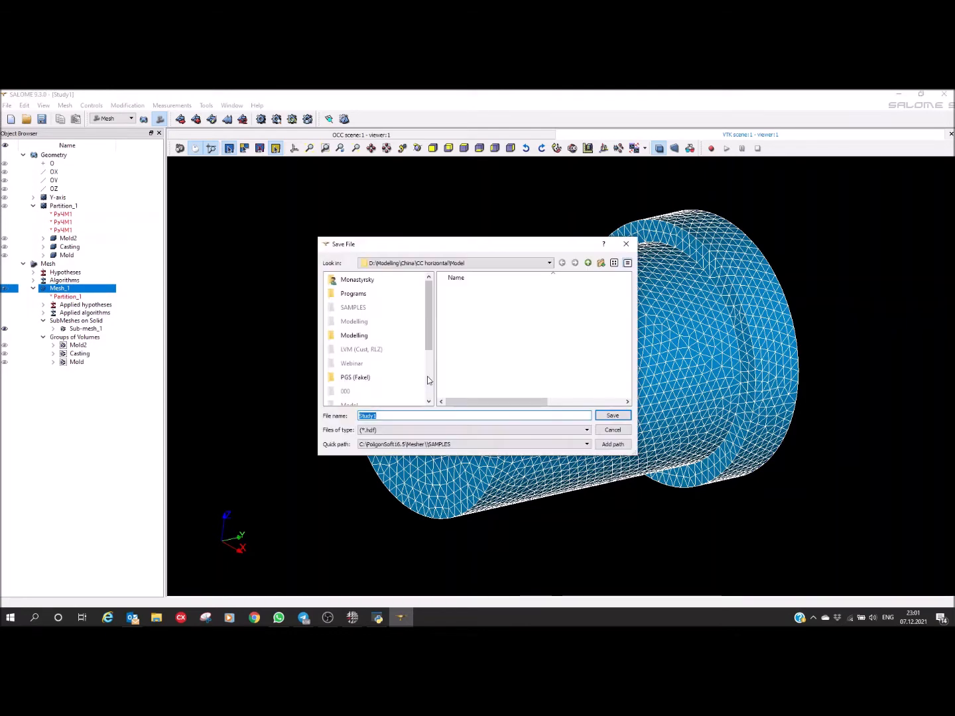
{"action": "left_click", "coordinate": [598, 415]}
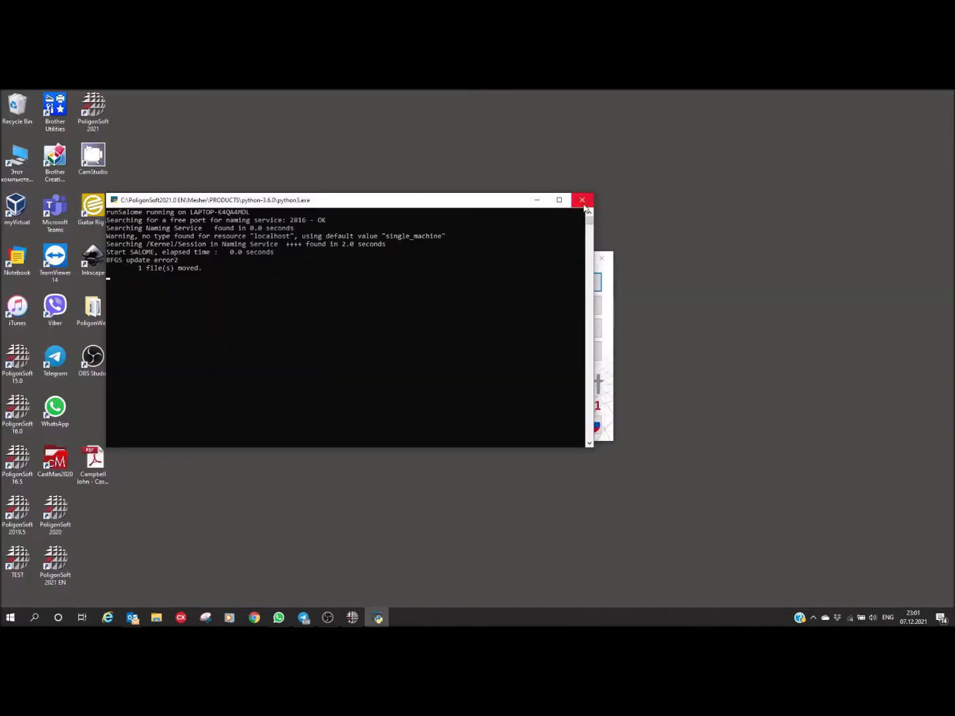
{"action": "left_click", "coordinate": [582, 200]}
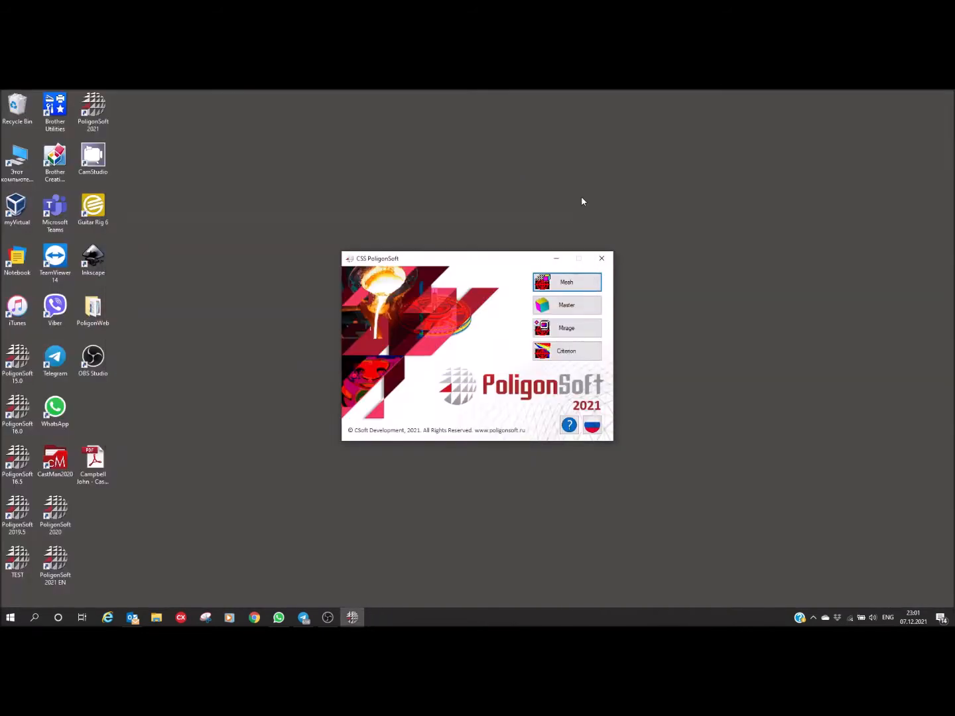
Step: Switch to the PoligonSoft launcher and start the Master module in a maximized window
{"action": "left_click_drag", "start_coordinate": [473, 261], "coordinate": [537, 252]}
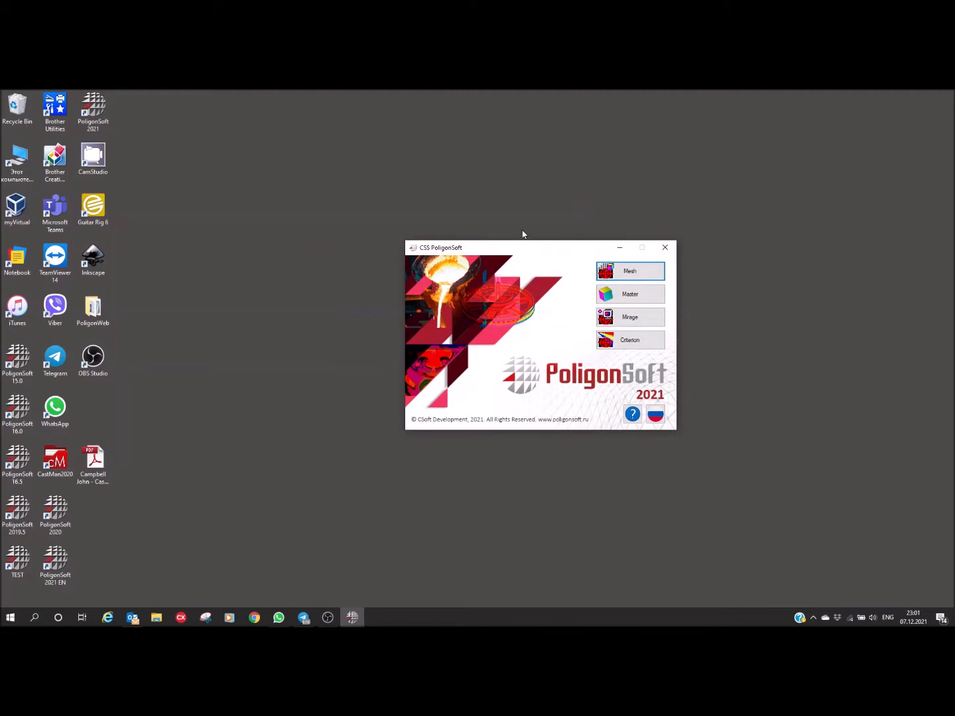
{"action": "left_click", "coordinate": [630, 295]}
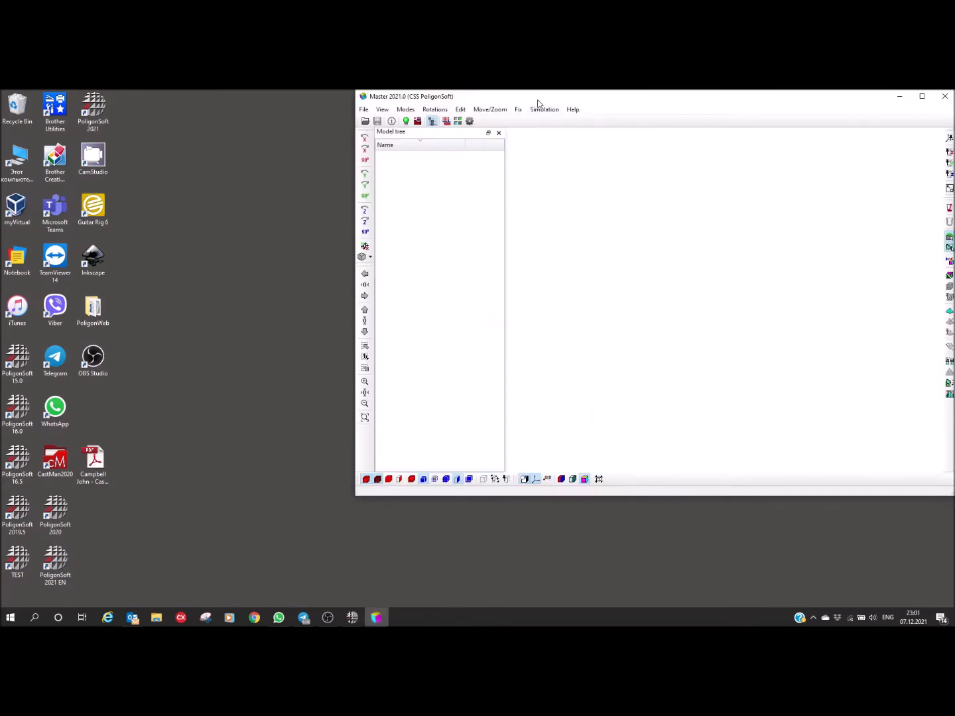
{"action": "double_click", "coordinate": [535, 99]}
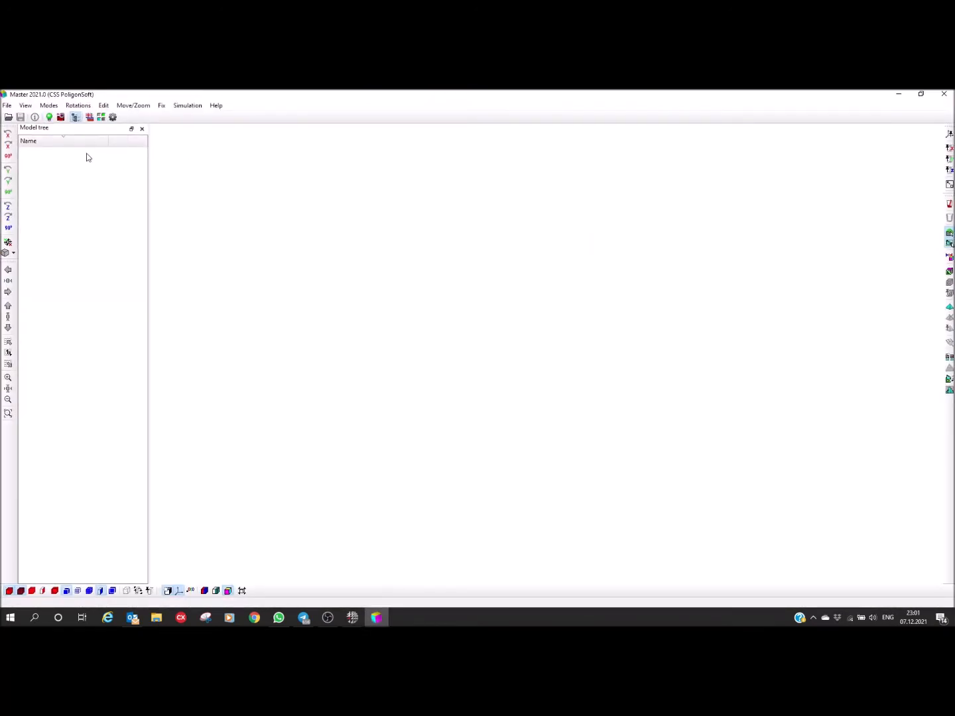
Step: Open Mesh_1.med from D:\Modelling\China\CC horizontal\Model as a Salome file with units in millimeters
{"action": "left_click", "coordinate": [10, 117]}
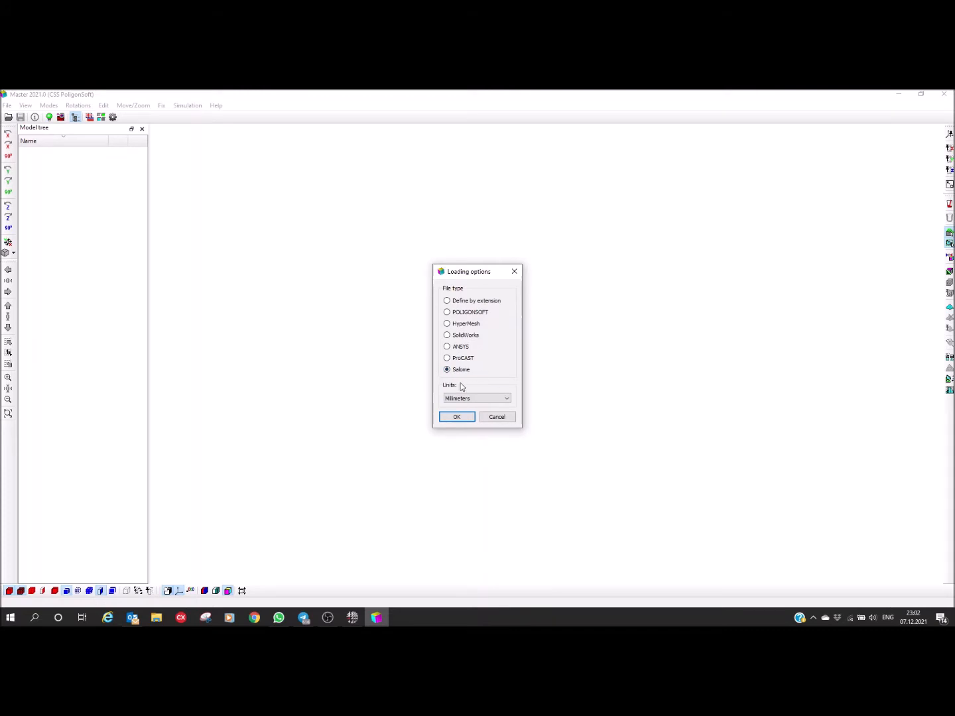
{"action": "left_click", "coordinate": [455, 416]}
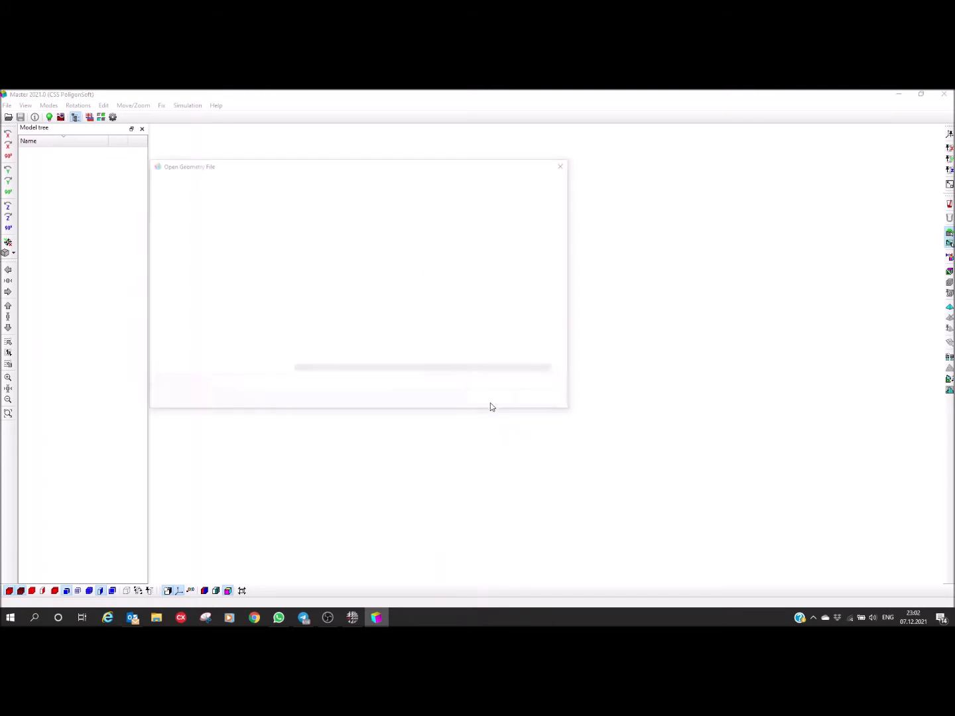
{"action": "left_click_drag", "start_coordinate": [319, 166], "coordinate": [439, 197]}
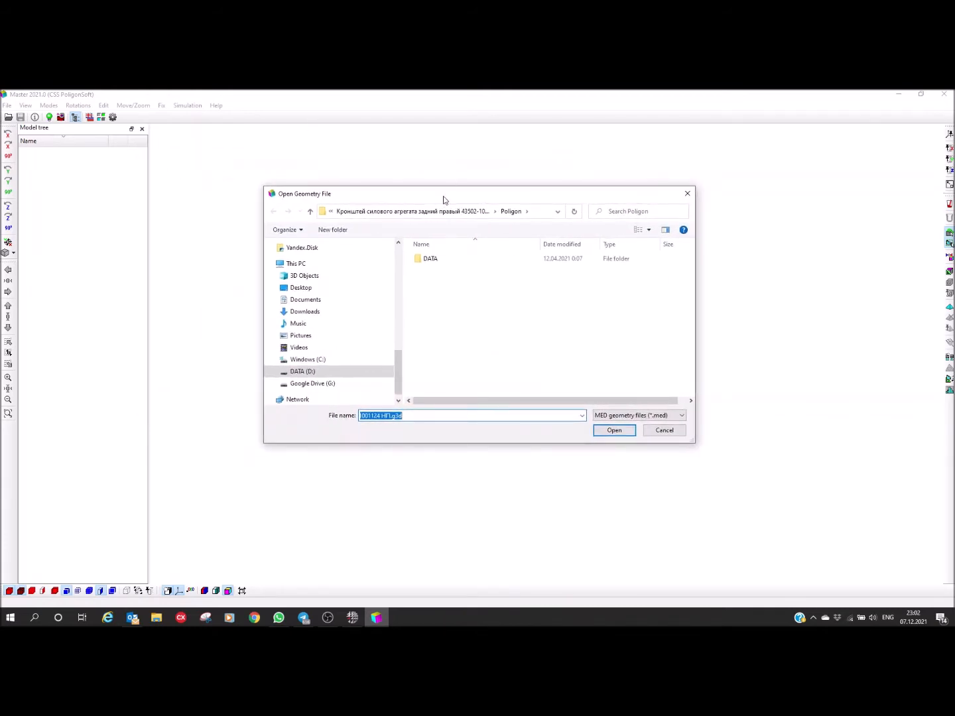
{"action": "left_click", "coordinate": [303, 372]}
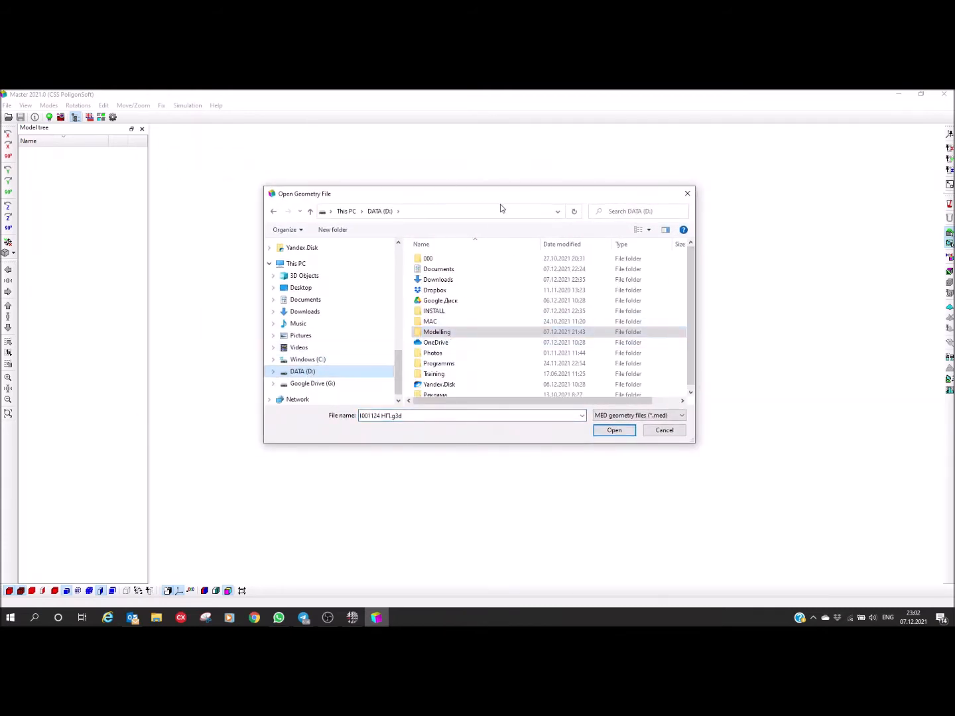
{"action": "double_click", "coordinate": [455, 330]}
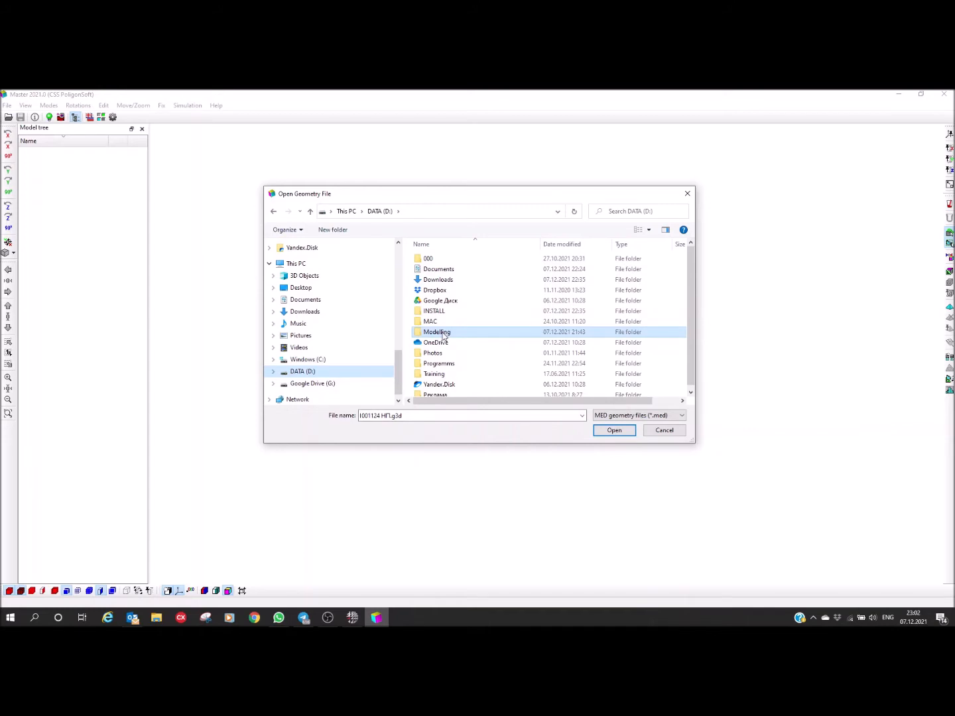
{"action": "left_click", "coordinate": [432, 272]}
{"action": "double_click", "coordinate": [432, 271]}
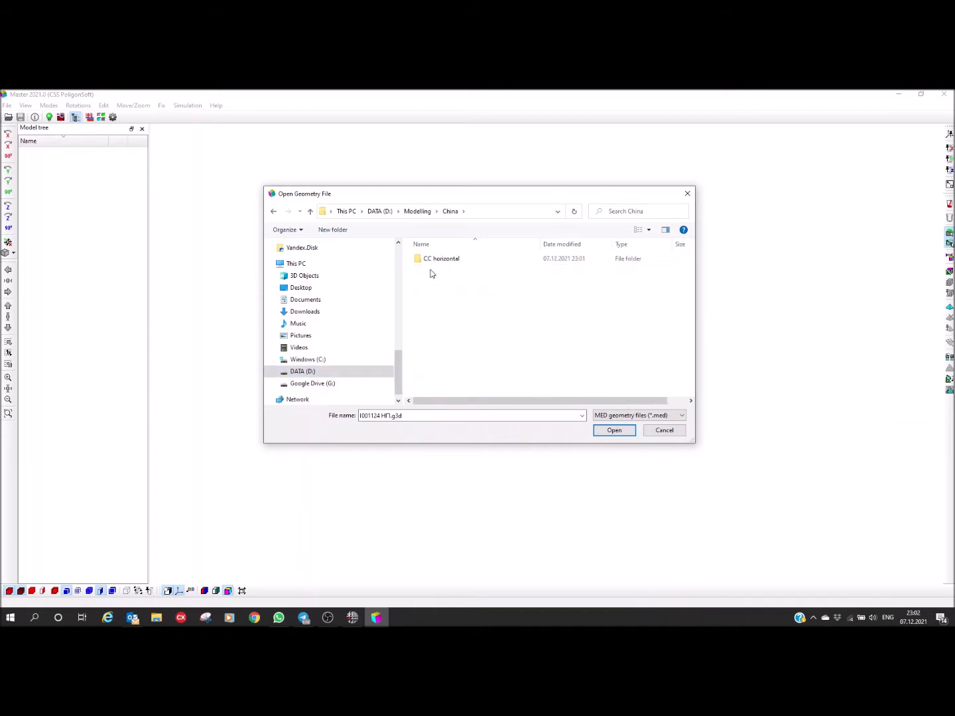
{"action": "double_click", "coordinate": [429, 261]}
{"action": "double_click", "coordinate": [432, 270]}
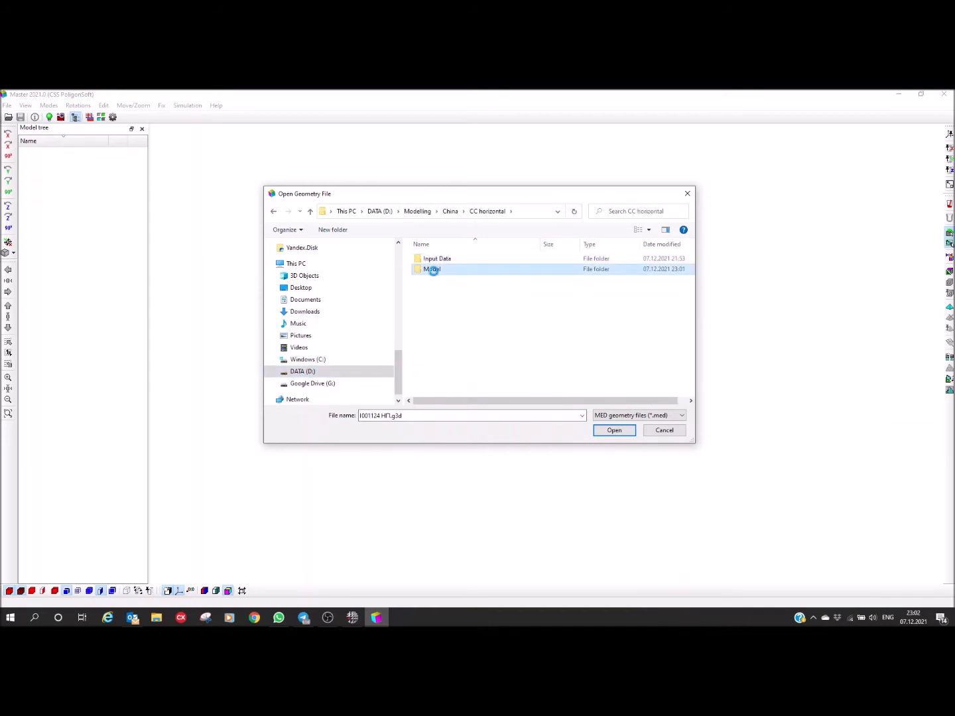
{"action": "left_click", "coordinate": [434, 263]}
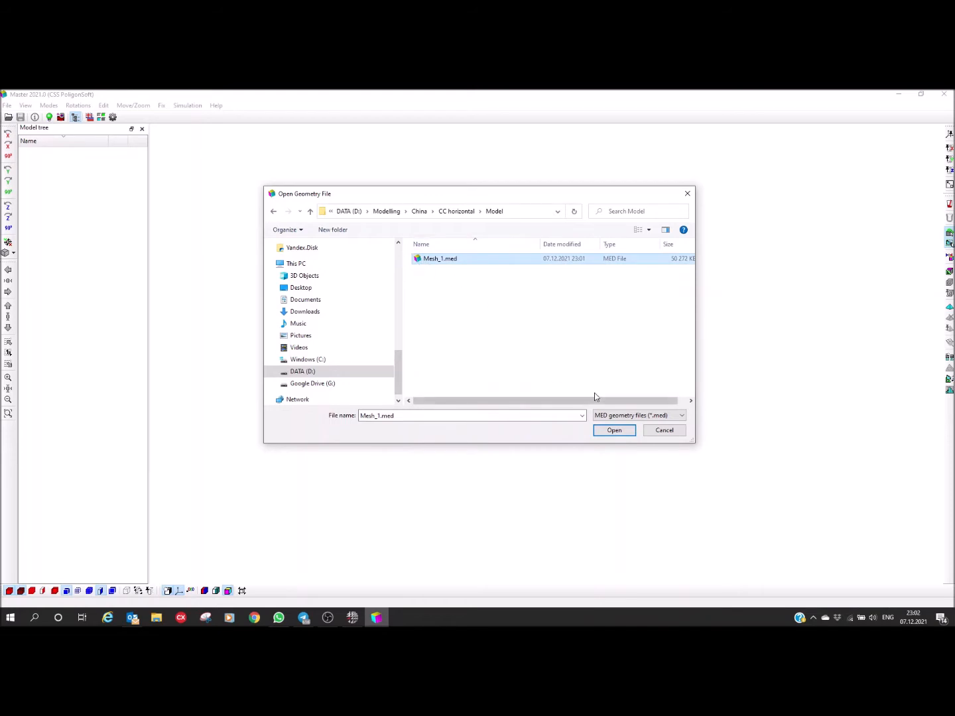
{"action": "left_click", "coordinate": [618, 433]}
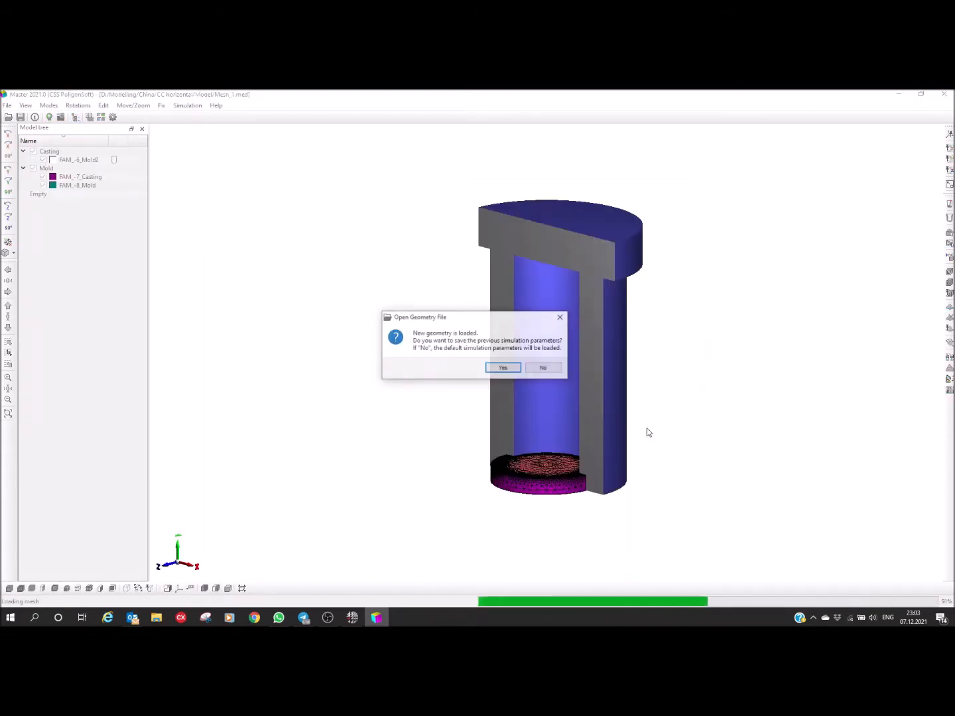
Step: Load the default simulation parameters instead of keeping the previous ones and view the sectioned mold from a raised front angle
{"action": "left_click_drag", "start_coordinate": [471, 316], "coordinate": [379, 314]}
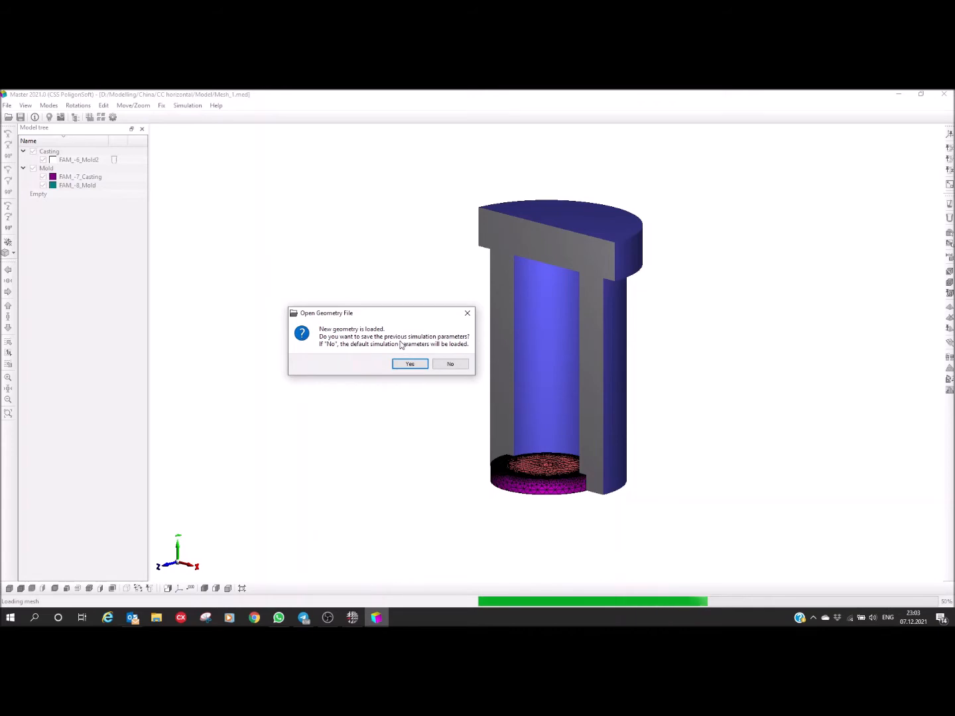
{"action": "left_click", "coordinate": [451, 365]}
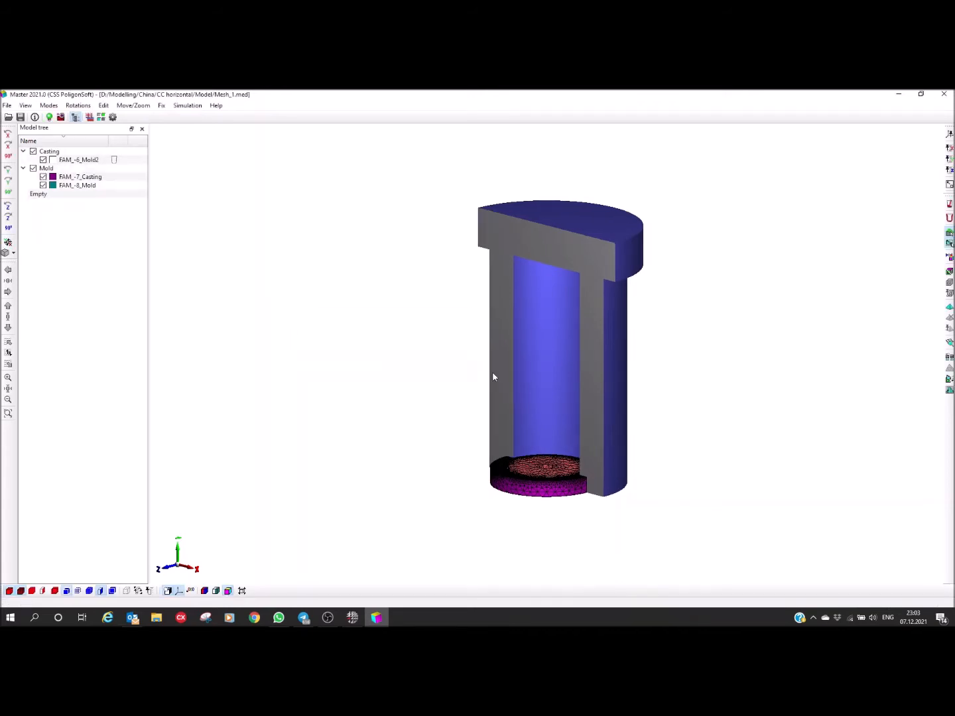
{"action": "left_click_drag", "start_coordinate": [469, 422], "coordinate": [546, 457]}
{"action": "left_click_drag", "start_coordinate": [472, 354], "coordinate": [439, 375]}
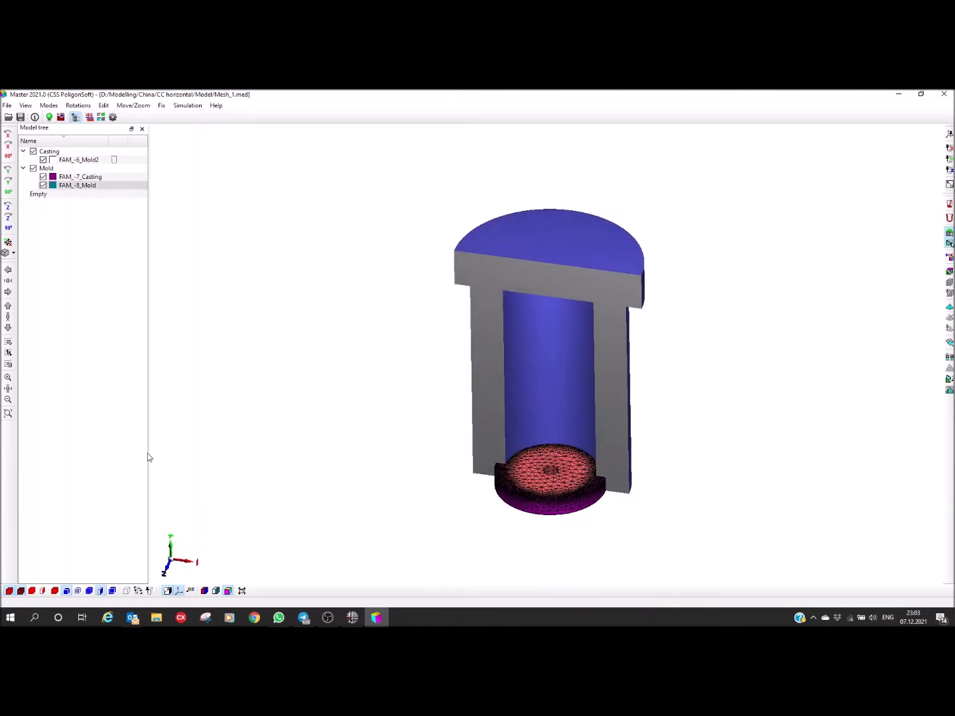
Step: Color the sectioned model by volume index and orient it so the inner casting surface faces front
{"action": "left_click", "coordinate": [216, 592]}
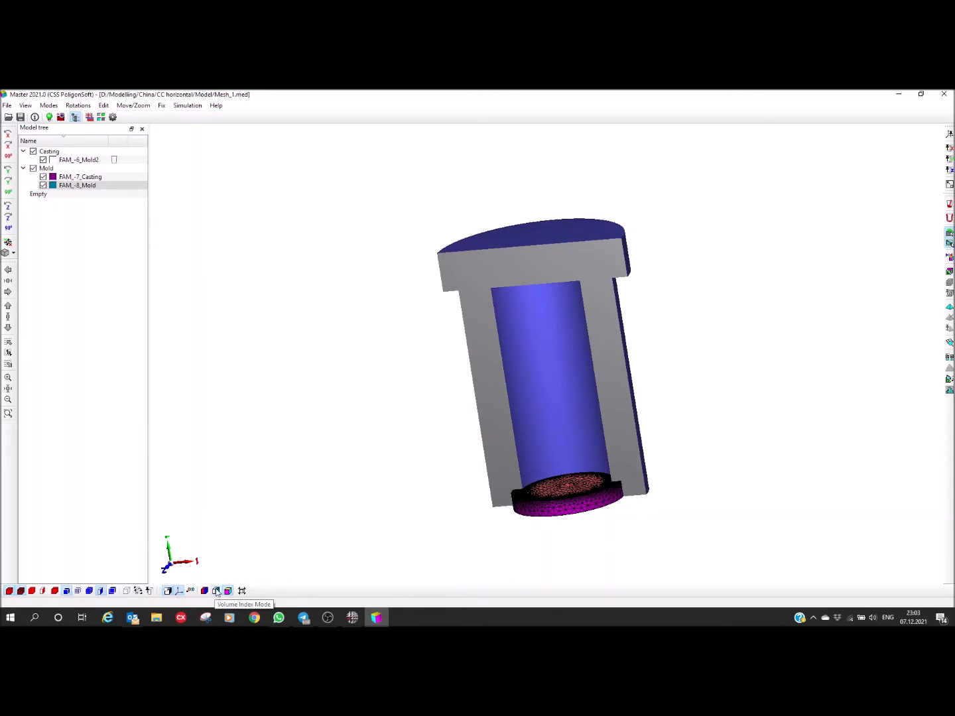
{"action": "left_click", "coordinate": [216, 591]}
{"action": "mouse_move", "coordinate": [323, 513]}
{"action": "left_mouse_down"}
{"action": "mouse_move", "coordinate": [319, 495]}
{"action": "mouse_move", "coordinate": [306, 517]}
{"action": "mouse_move", "coordinate": [322, 514]}
{"action": "left_mouse_up"}
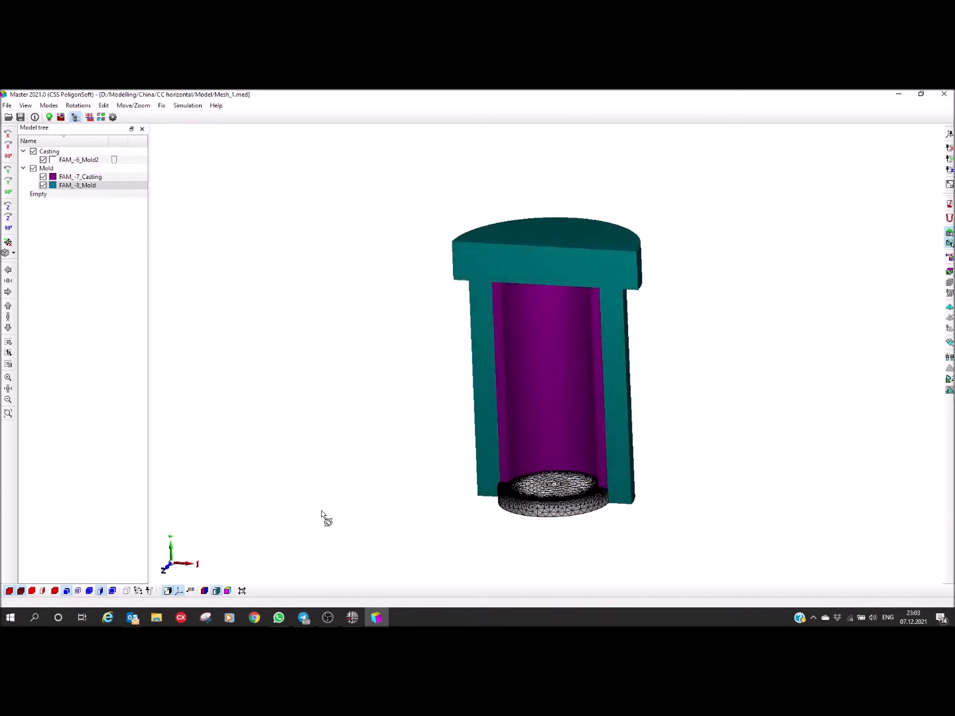
{"action": "middle_click_drag", "start_coordinate": [534, 361], "coordinate": [451, 352]}
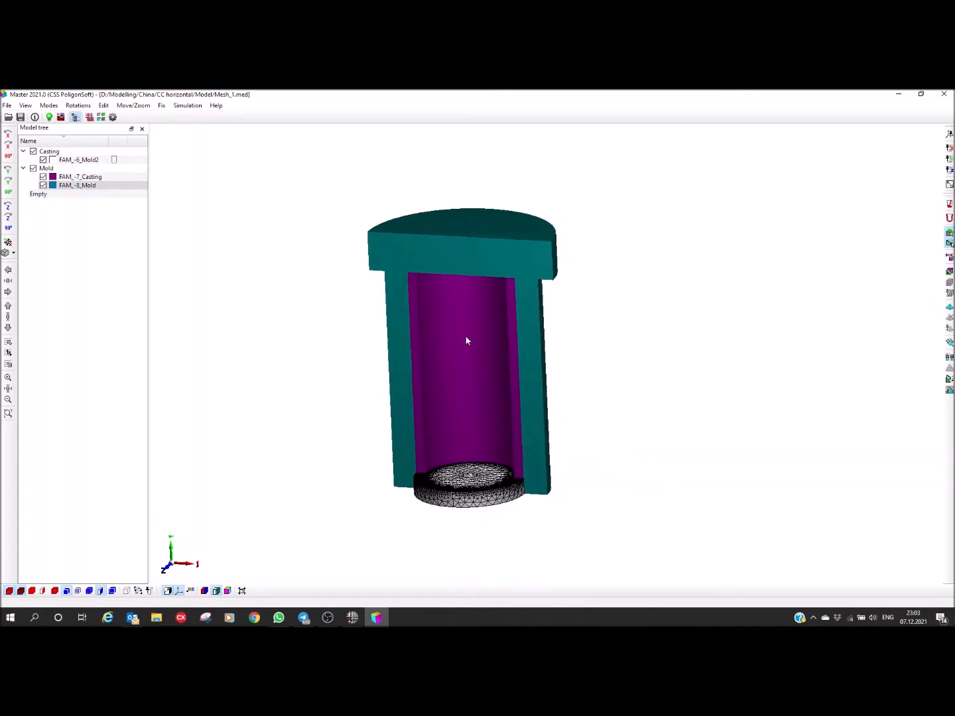
{"action": "left_click_drag", "start_coordinate": [454, 350], "coordinate": [443, 374]}
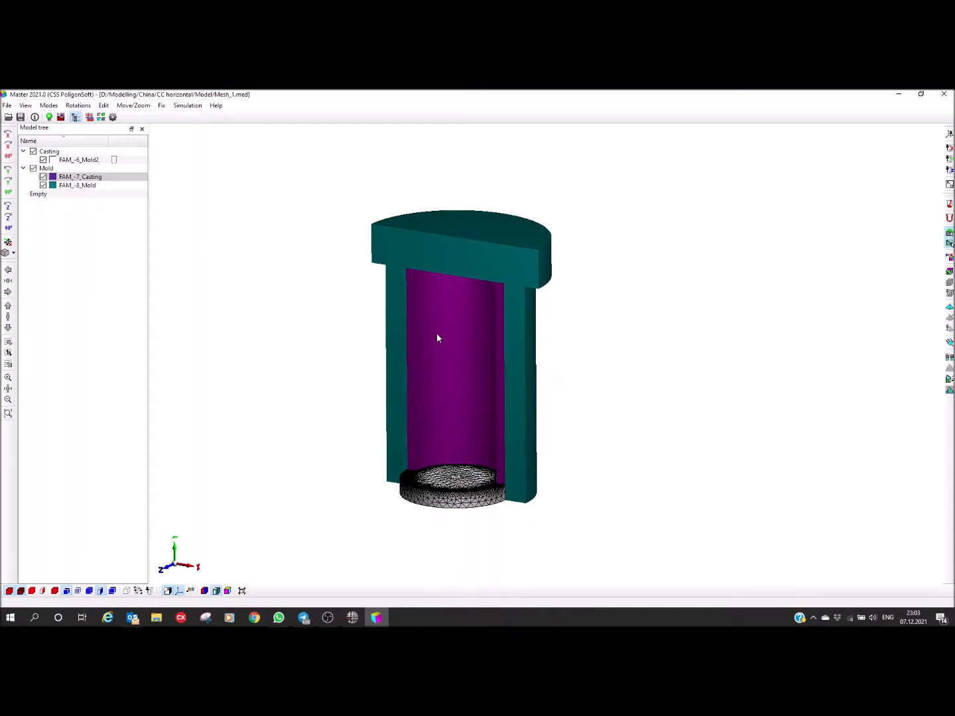
Step: Set the FAM_-7_Casting volume to type Casting with volume index 1 and apply default boundary faces
{"action": "double_click", "coordinate": [436, 337]}
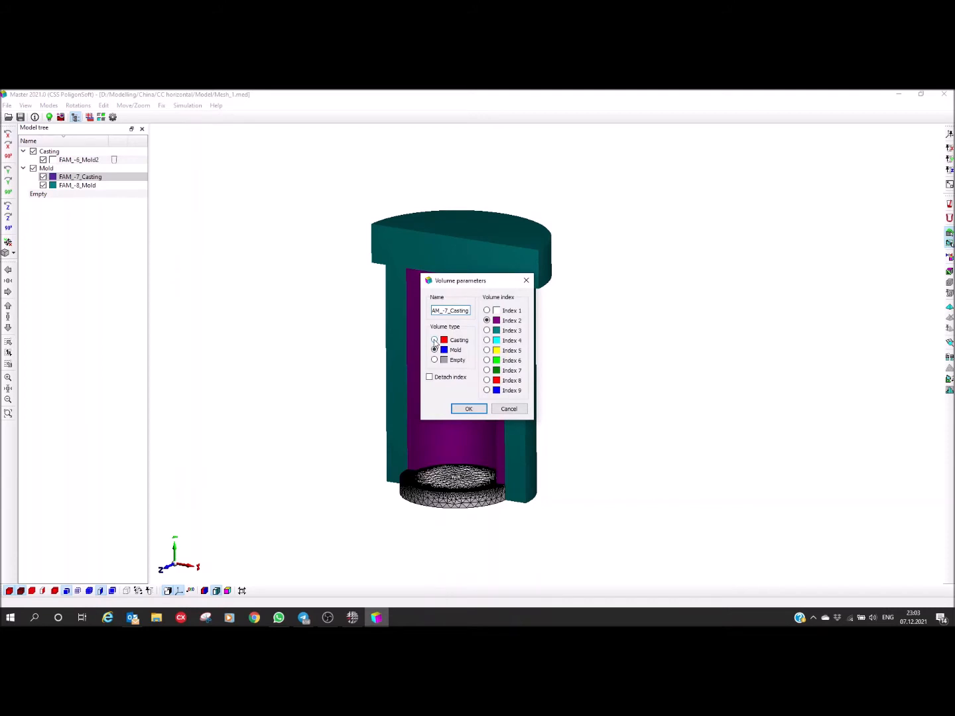
{"action": "left_click", "coordinate": [435, 340]}
{"action": "left_click", "coordinate": [487, 311]}
{"action": "left_click", "coordinate": [456, 413]}
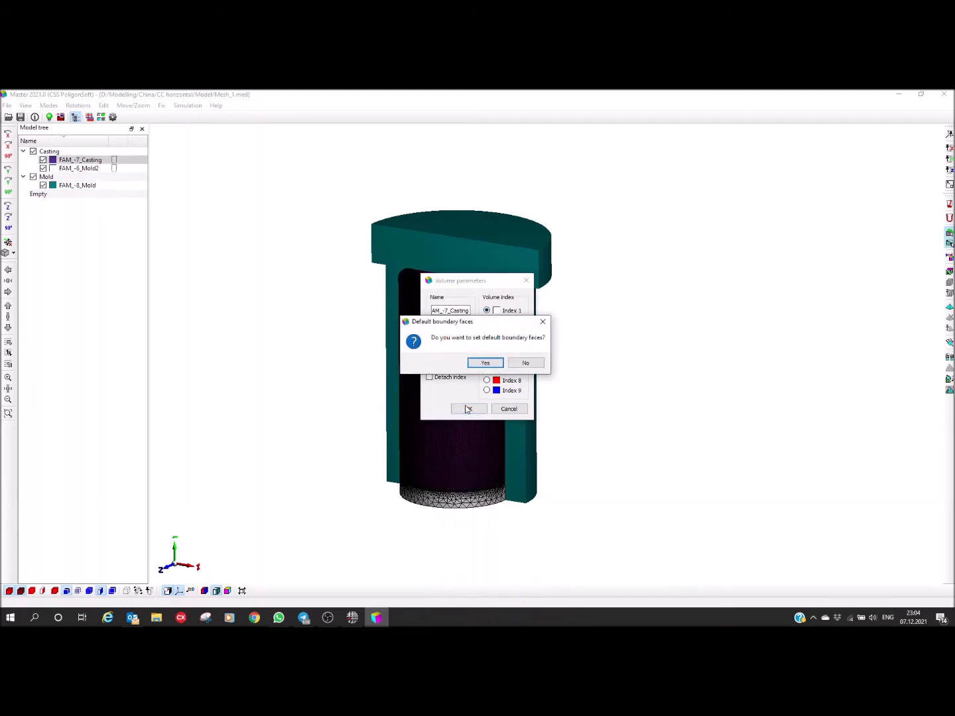
{"action": "left_click", "coordinate": [485, 364]}
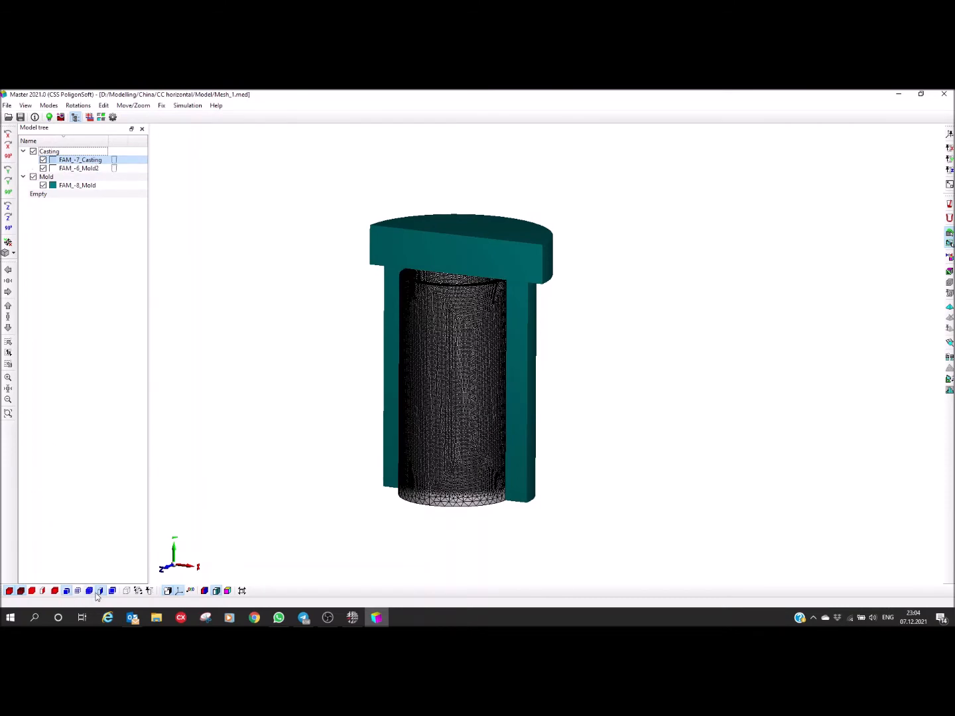
Step: Display the casting volumes without mesh lines and bring the end plug with the central hole into view
{"action": "left_click", "coordinate": [21, 591]}
{"action": "left_click_drag", "start_coordinate": [208, 494], "coordinate": [224, 305]}
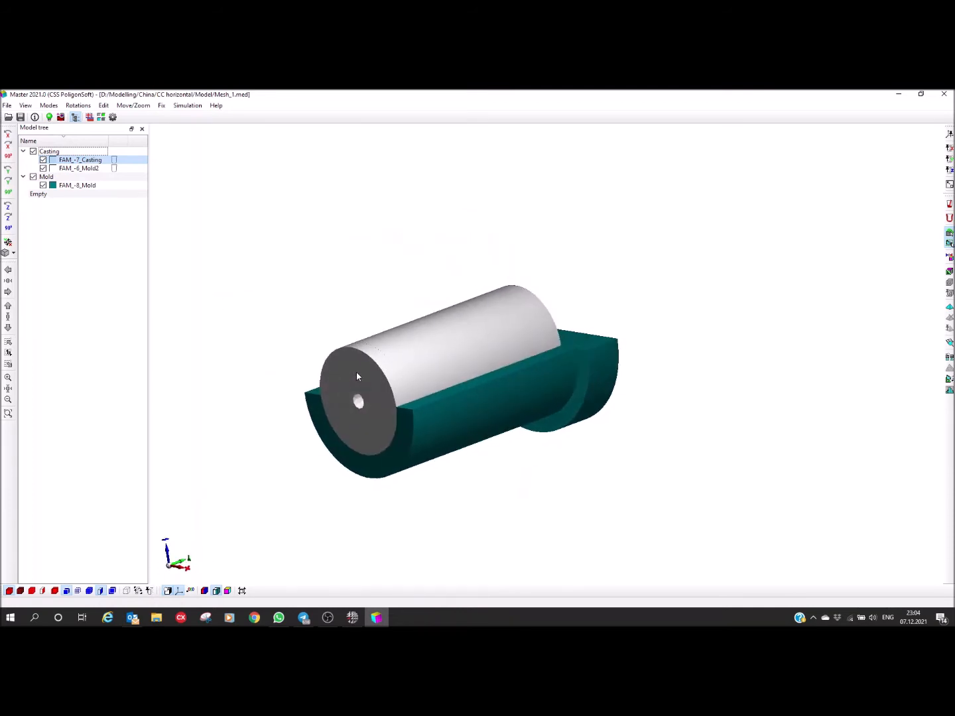
{"action": "left_click_drag", "start_coordinate": [400, 425], "coordinate": [310, 296]}
{"action": "left_click_drag", "start_coordinate": [367, 316], "coordinate": [468, 384]}
{"action": "left_click_drag", "start_coordinate": [410, 468], "coordinate": [446, 468]}
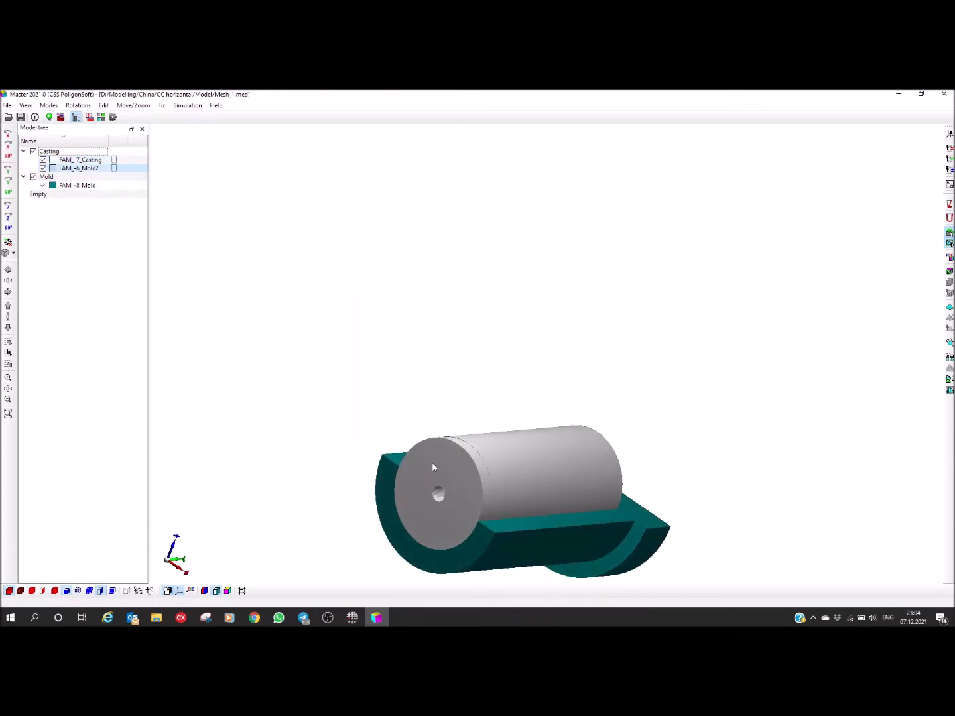
Step: Change the FAM_-6_Mold2 end plug to volume type Mold, keeping index 1, and apply default boundary faces
{"action": "double_click", "coordinate": [433, 466]}
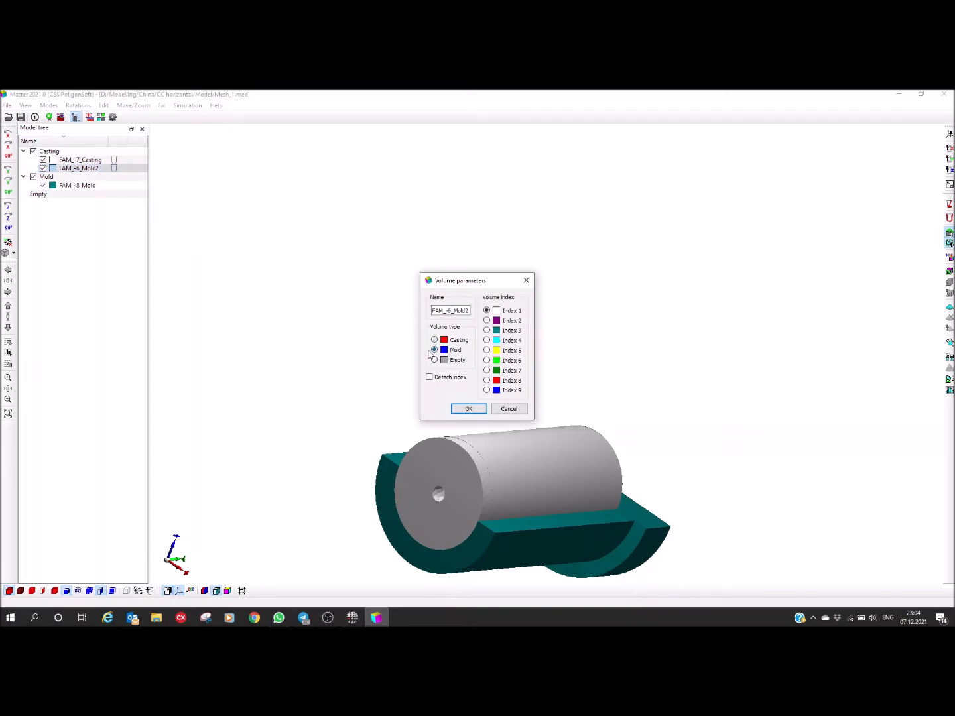
{"action": "left_click", "coordinate": [481, 409]}
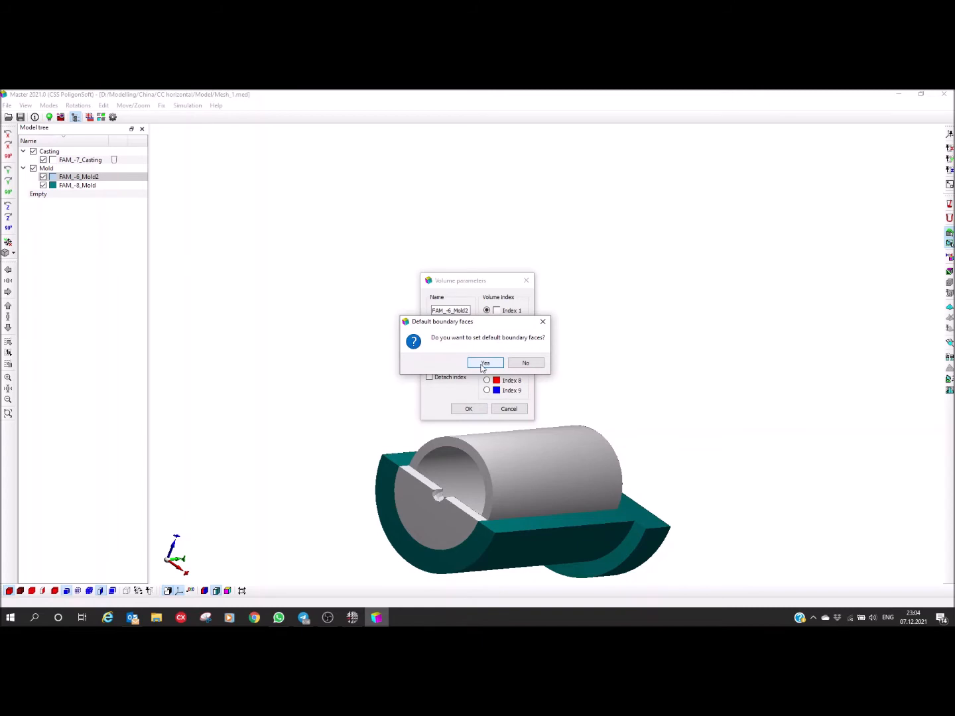
{"action": "left_click", "coordinate": [481, 367]}
{"action": "left_click_drag", "start_coordinate": [399, 495], "coordinate": [397, 450]}
{"action": "middle_click_drag", "start_coordinate": [397, 453], "coordinate": [385, 344]}
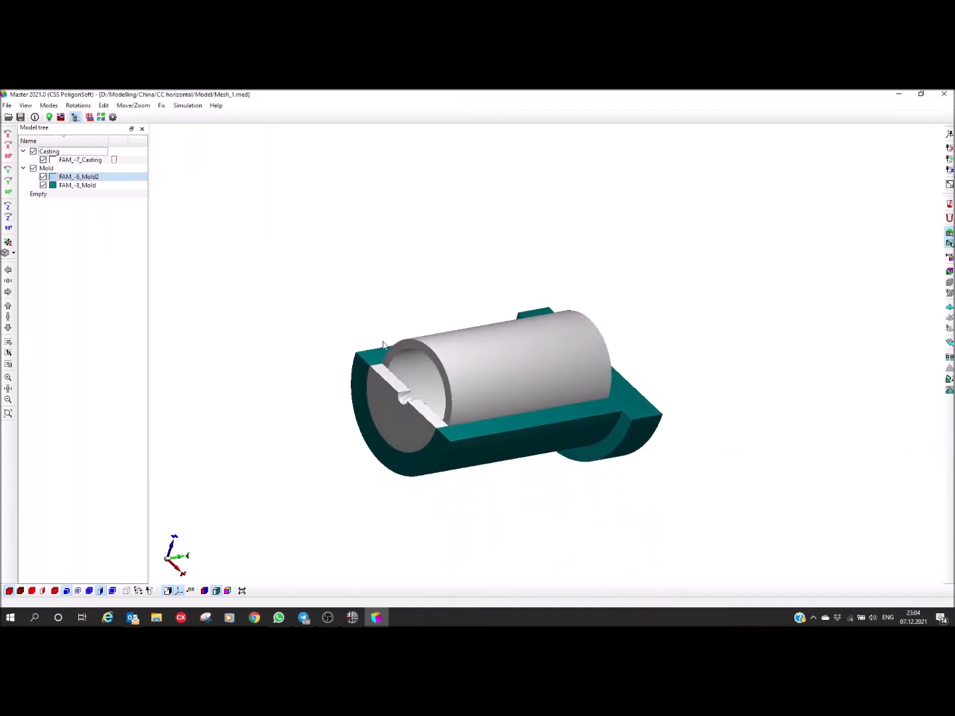
Step: Hide and redisplay each of the three volumes in turn and examine the sectioned assembly from several angles
{"action": "left_click", "coordinate": [44, 161]}
{"action": "left_click", "coordinate": [43, 159]}
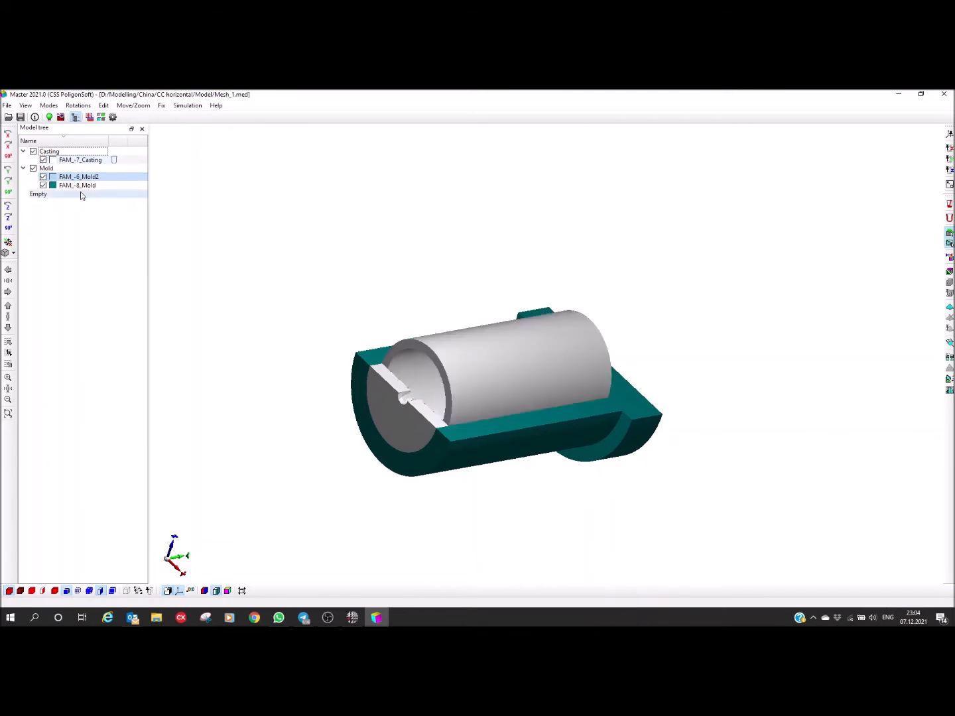
{"action": "left_click", "coordinate": [44, 177]}
{"action": "left_click", "coordinate": [43, 177]}
{"action": "left_click", "coordinate": [43, 186]}
{"action": "left_click", "coordinate": [43, 186]}
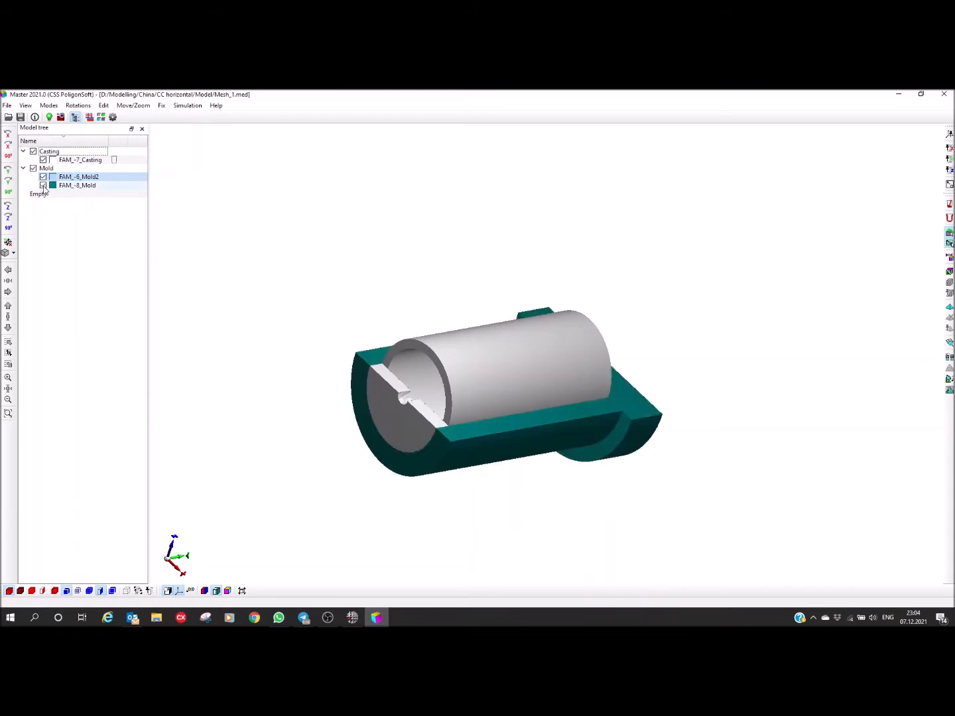
{"action": "middle_click_drag", "start_coordinate": [331, 397], "coordinate": [184, 553]}
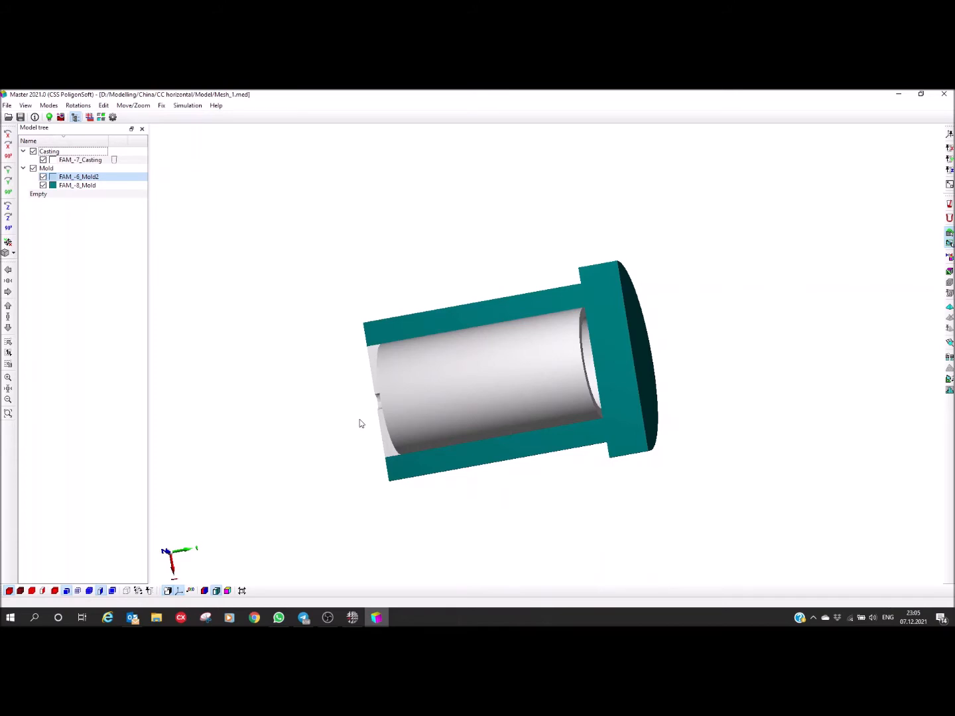
{"action": "mouse_move", "coordinate": [394, 400]}
{"action": "left_mouse_down"}
{"action": "mouse_move", "coordinate": [486, 460]}
{"action": "mouse_move", "coordinate": [452, 450]}
{"action": "mouse_move", "coordinate": [428, 458]}
{"action": "mouse_move", "coordinate": [397, 343]}
{"action": "mouse_move", "coordinate": [388, 385]}
{"action": "left_mouse_up"}
{"action": "left_click_drag", "start_coordinate": [380, 466], "coordinate": [399, 399]}
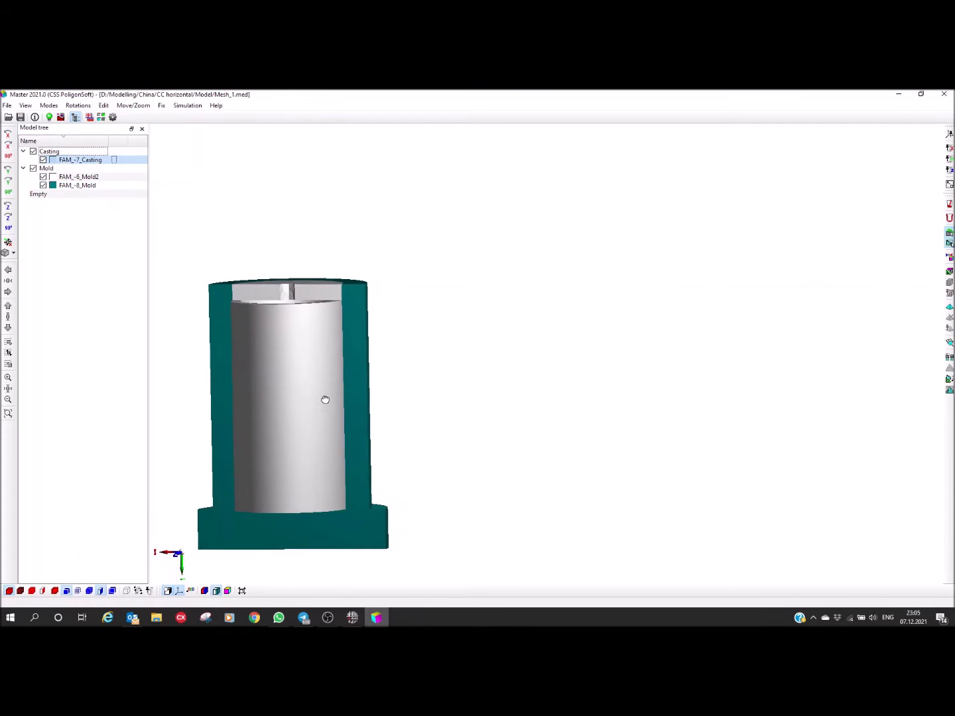
{"action": "middle_click_drag", "start_coordinate": [323, 397], "coordinate": [396, 405]}
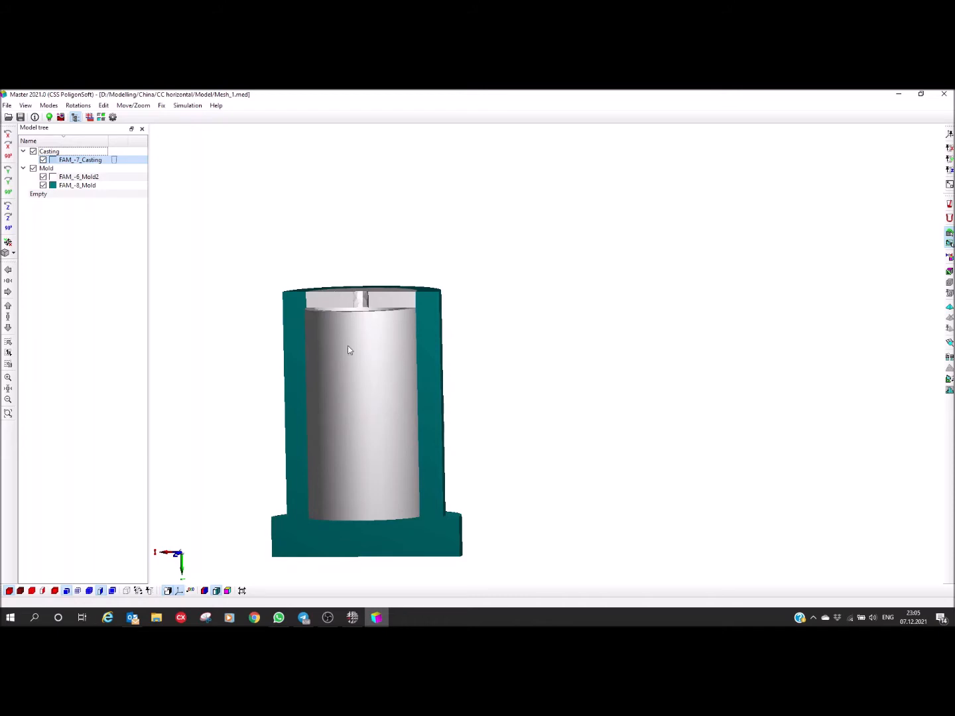
{"action": "left_click_drag", "start_coordinate": [340, 360], "coordinate": [330, 392]}
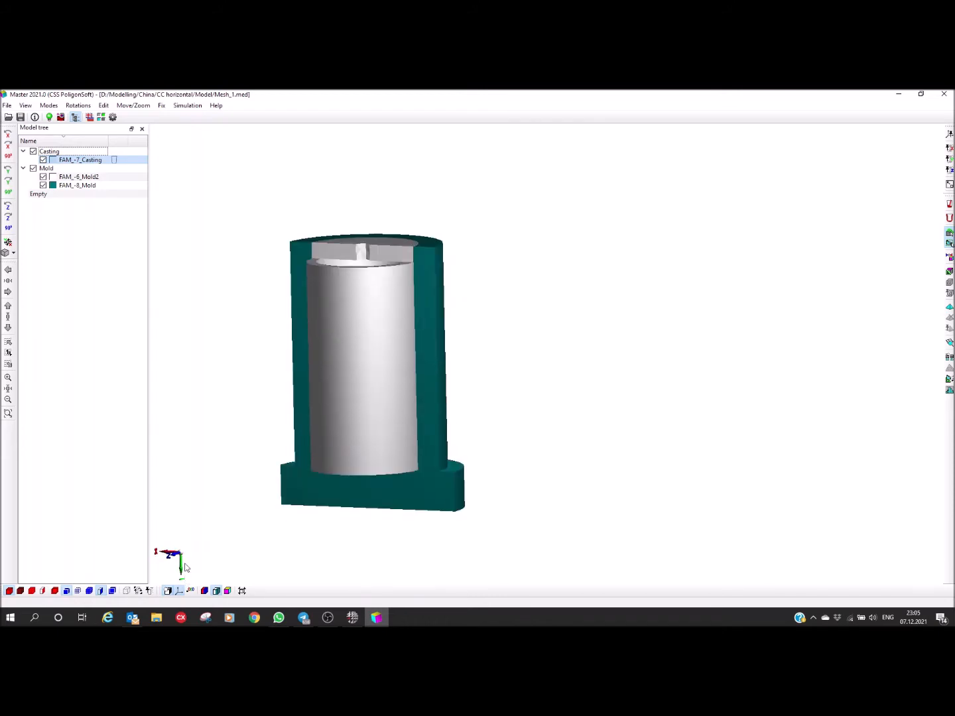
{"action": "left_click", "coordinate": [8, 242]}
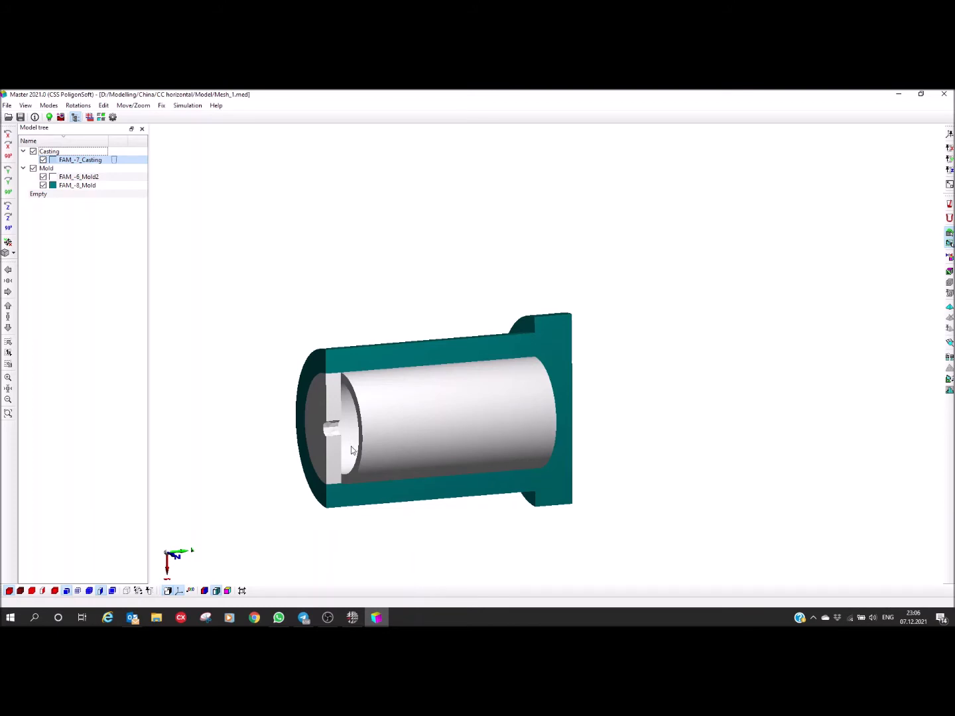
Step: Assign SCh20 (200).bd from C:\PoligonSoft2021.0 EN\BD\Iron as the simulation's alloy properties file and review its thermal data
{"action": "left_click", "coordinate": [49, 117]}
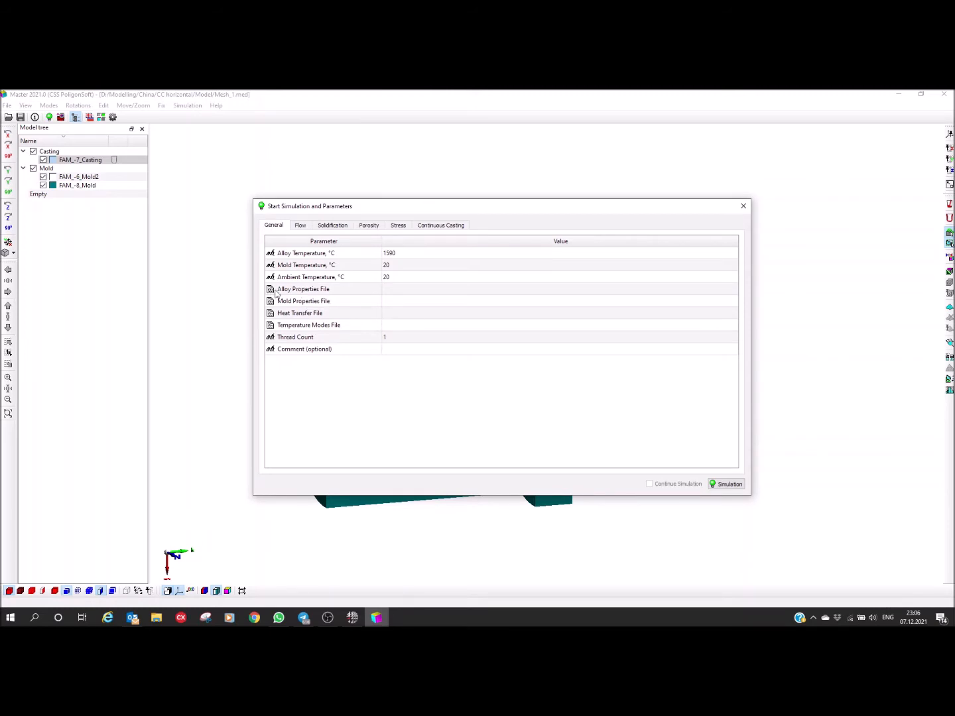
{"action": "left_click", "coordinate": [461, 292]}
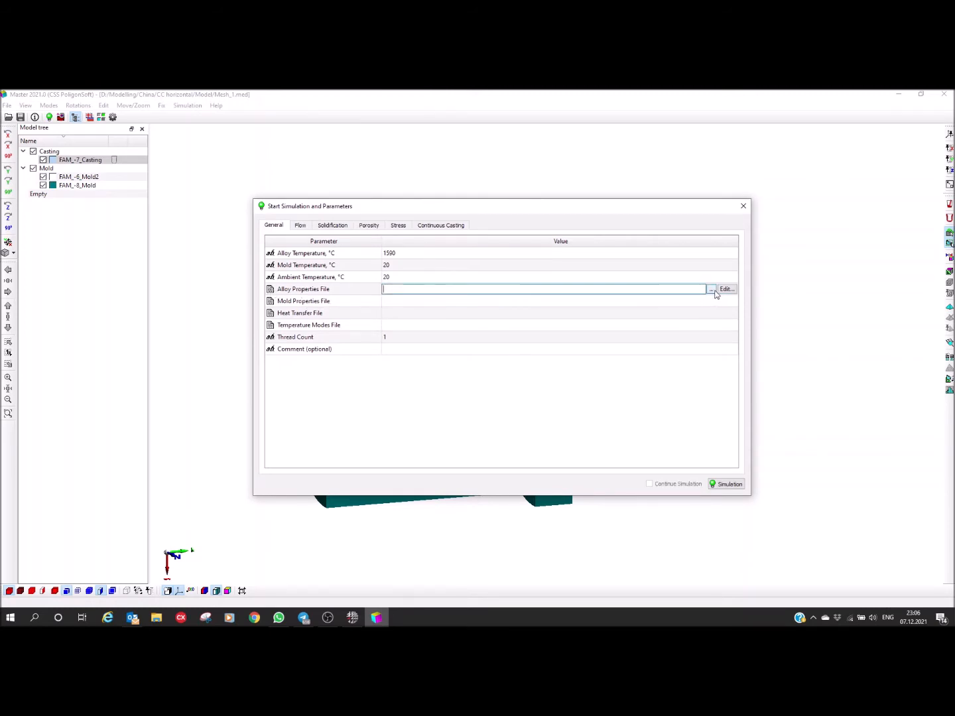
{"action": "left_click", "coordinate": [710, 290]}
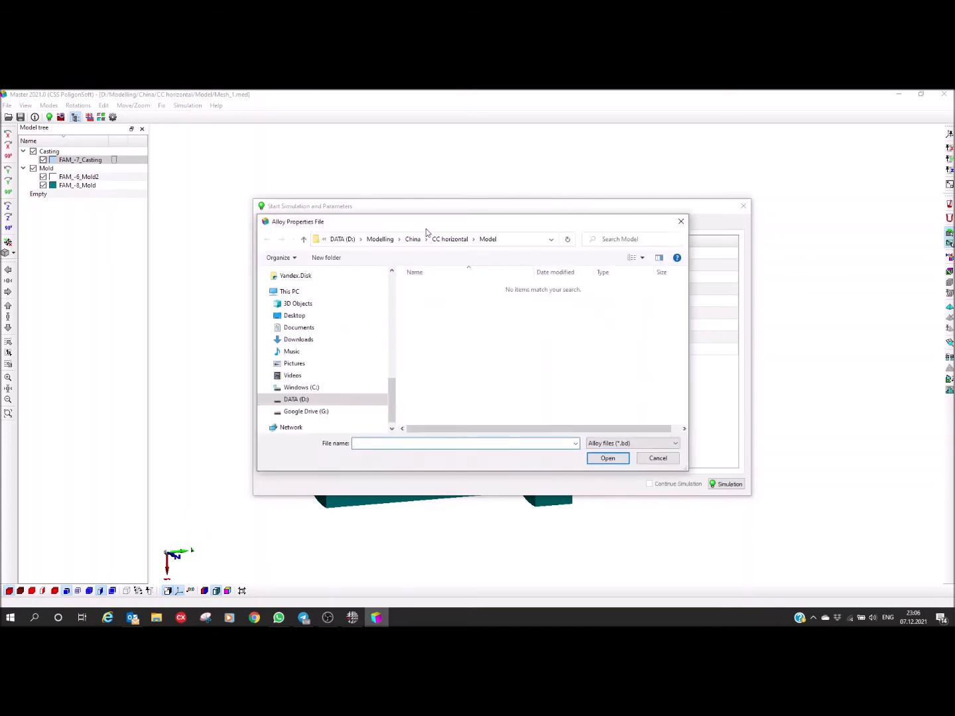
{"action": "left_click", "coordinate": [305, 387]}
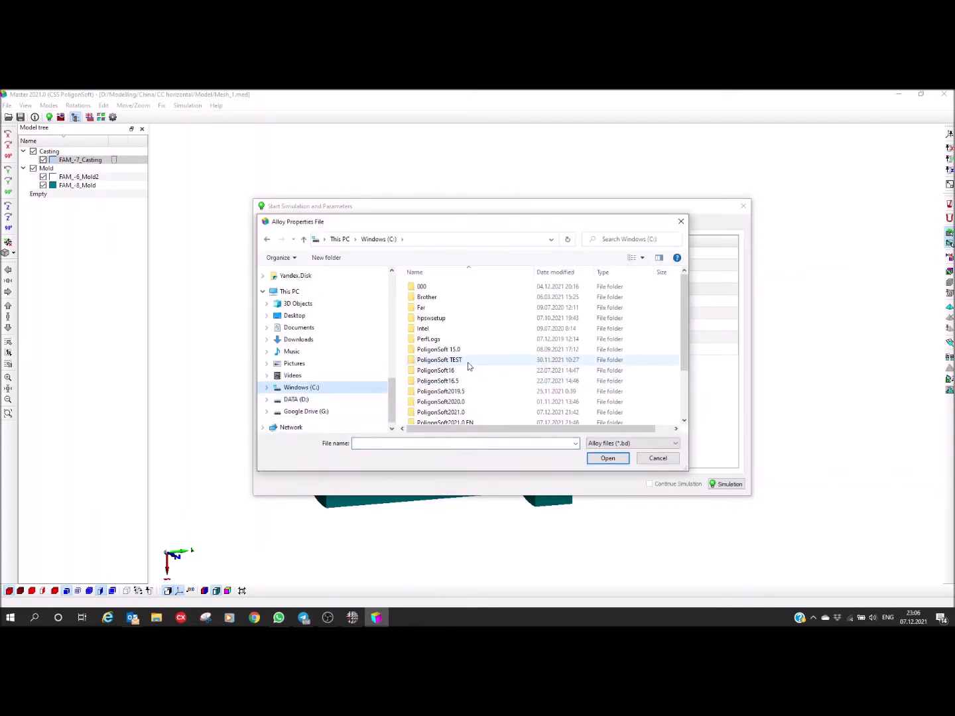
{"action": "scroll", "coordinate": [437, 379], "scroll_direction": "down", "scroll_amount": 2}
{"action": "double_click", "coordinate": [450, 368]}
{"action": "left_click", "coordinate": [427, 290]}
{"action": "double_click", "coordinate": [427, 290]}
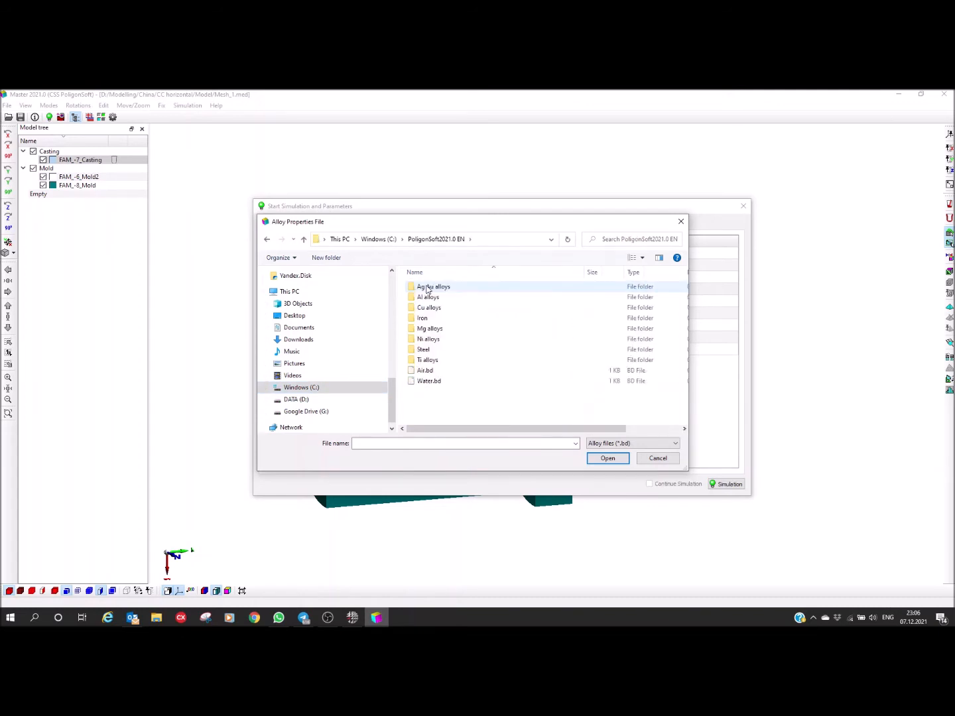
{"action": "double_click", "coordinate": [423, 317]}
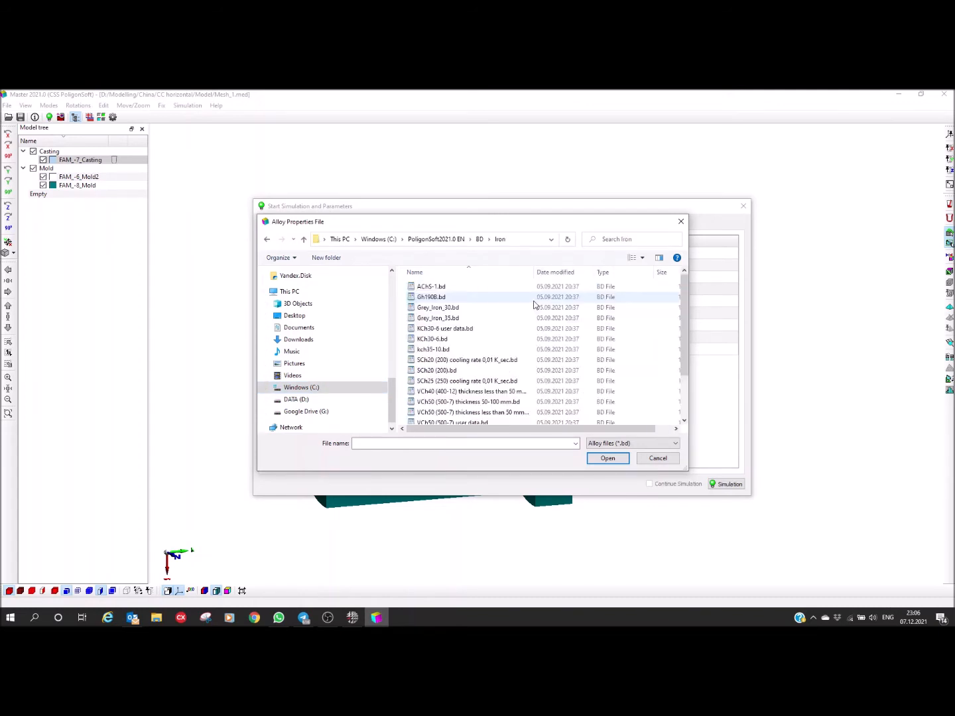
{"action": "scroll", "coordinate": [450, 346], "scroll_direction": "down", "scroll_amount": 1}
{"action": "left_click", "coordinate": [438, 345]}
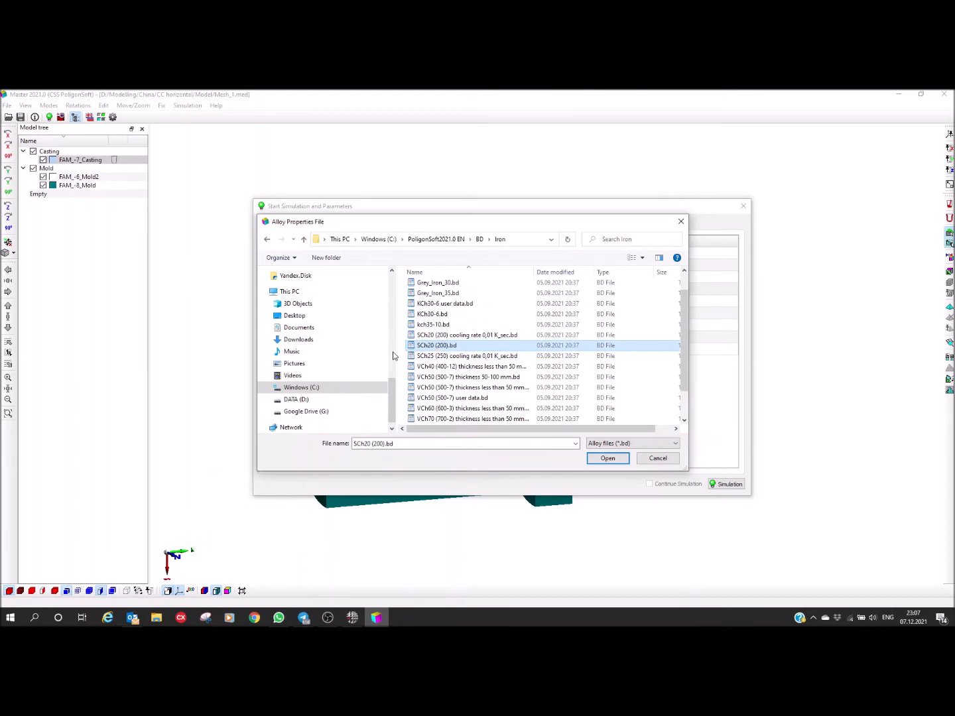
{"action": "left_click", "coordinate": [607, 459]}
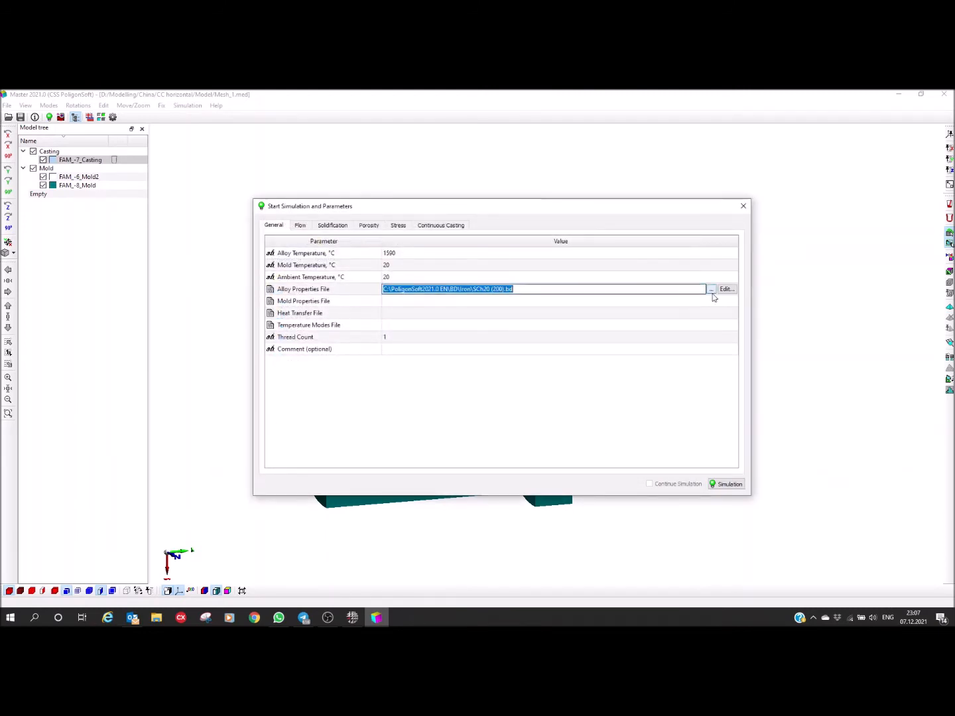
{"action": "left_click", "coordinate": [725, 290]}
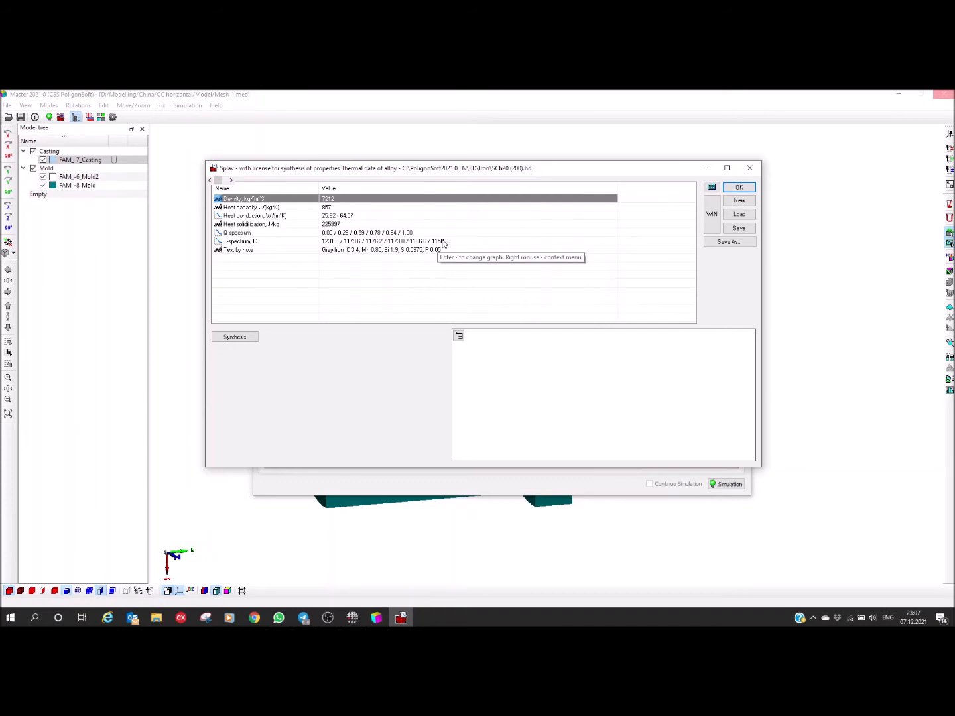
{"action": "left_click", "coordinate": [749, 170]}
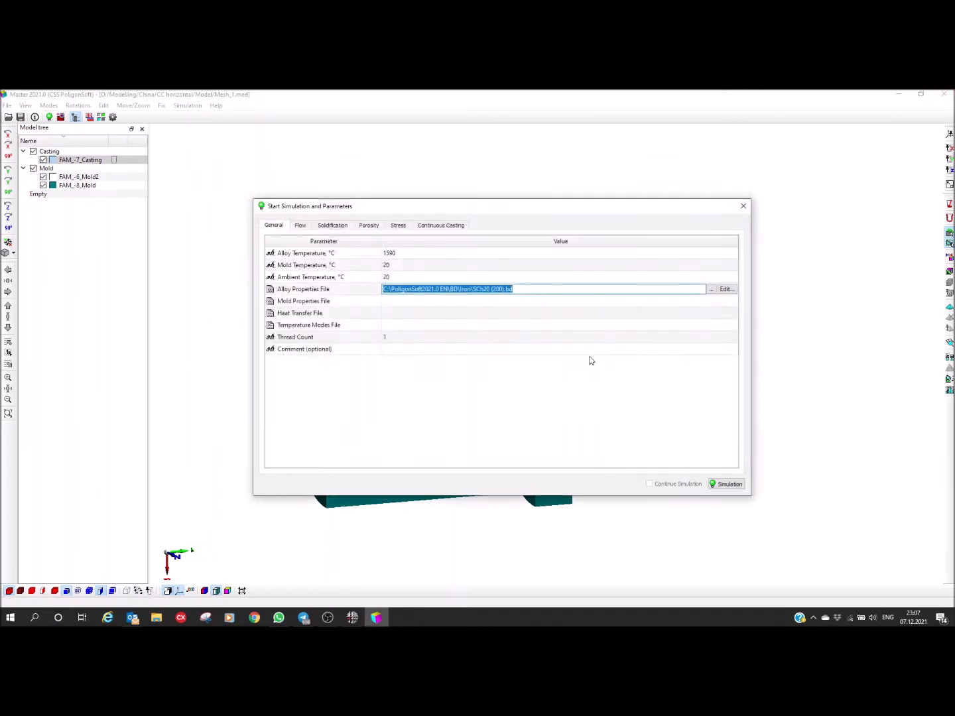
Step: Start a new mould material data set for the simulation's Mold Properties File
{"action": "left_click", "coordinate": [420, 303]}
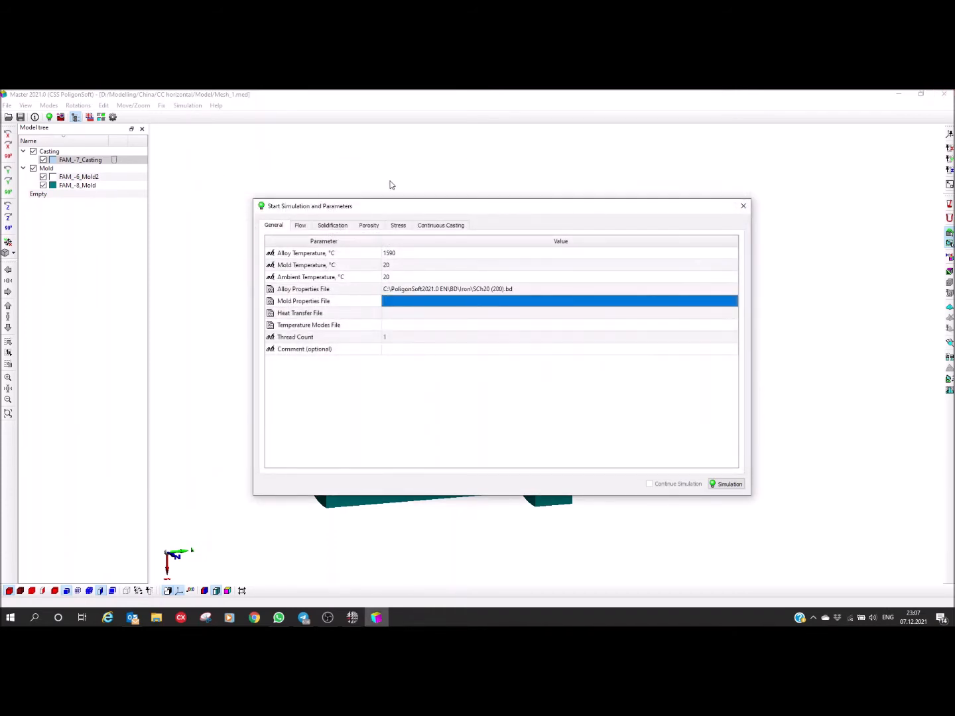
{"action": "left_click_drag", "start_coordinate": [374, 206], "coordinate": [534, 186]}
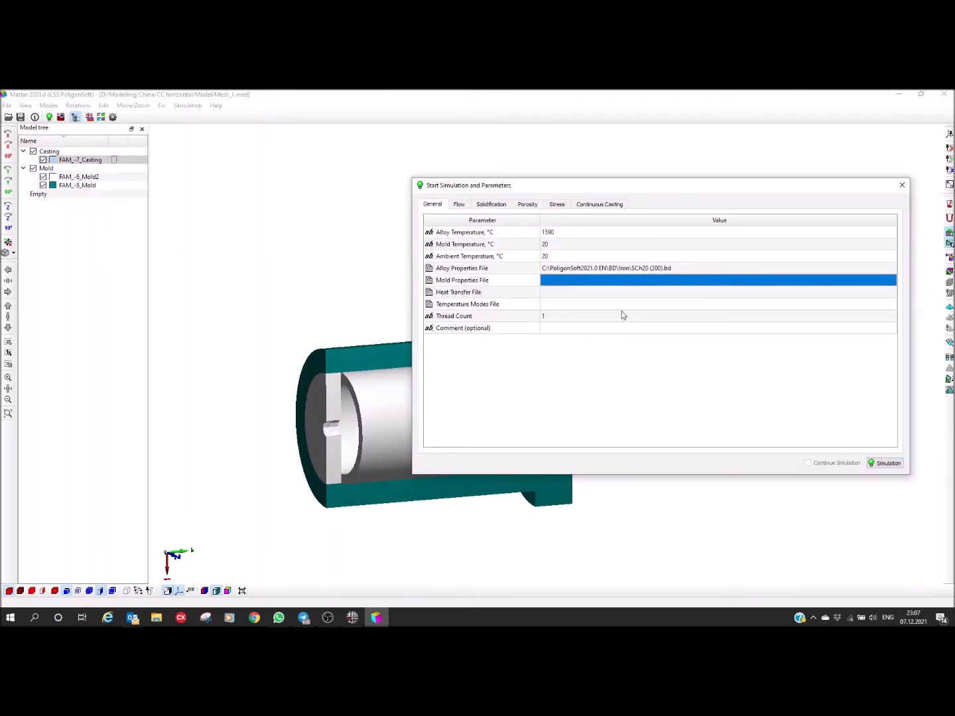
{"action": "left_click", "coordinate": [578, 281]}
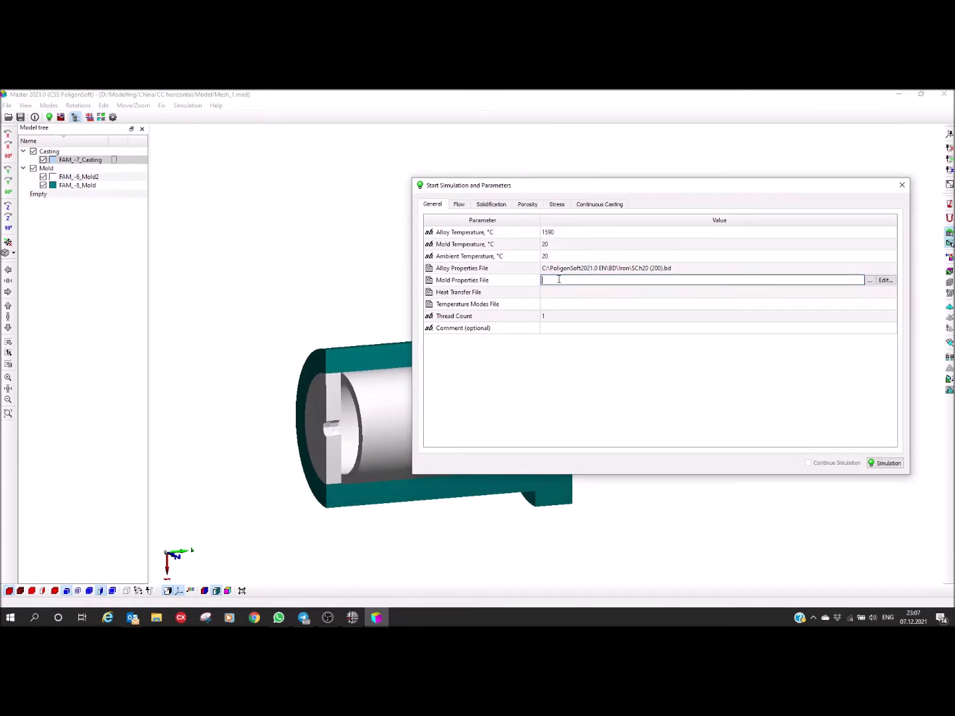
{"action": "left_click", "coordinate": [885, 280]}
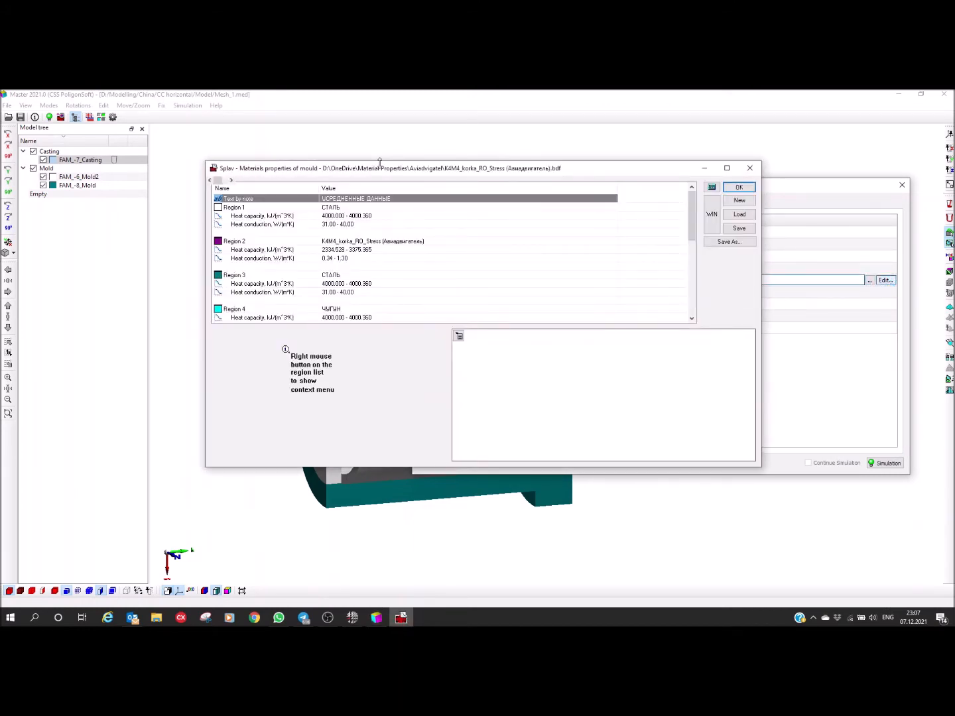
{"action": "left_click_drag", "start_coordinate": [383, 172], "coordinate": [405, 197]}
{"action": "left_click", "coordinate": [755, 227]}
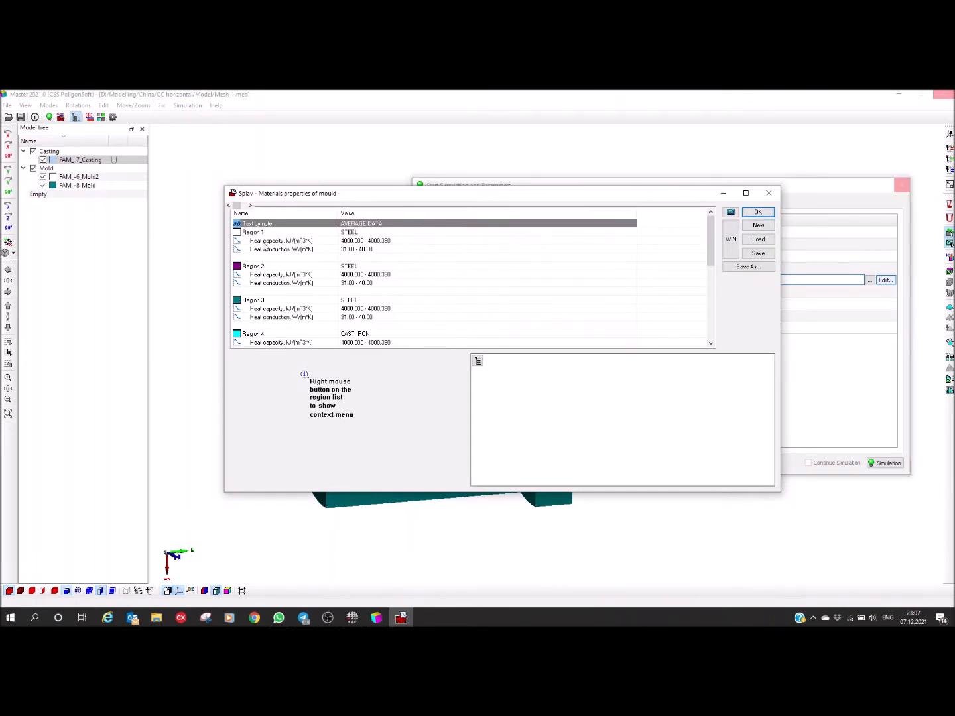
{"action": "left_click_drag", "start_coordinate": [300, 200], "coordinate": [306, 210]}
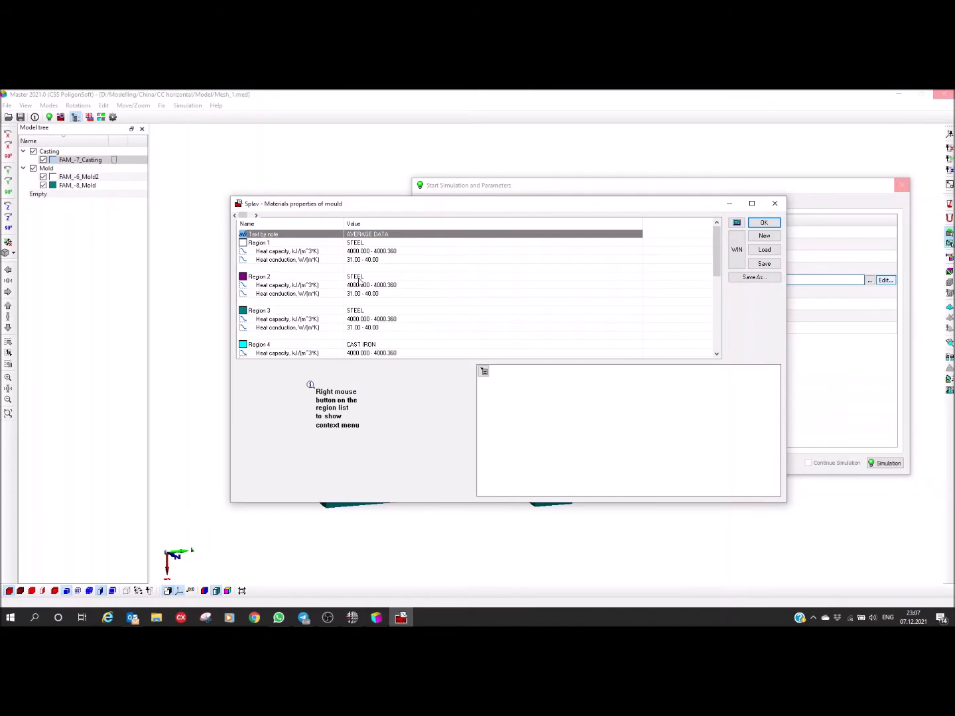
Step: Load Steel Carbon from the material base into mould Region 2 and review its heat capacity and heat conduction curves
{"action": "left_click", "coordinate": [328, 277]}
{"action": "left_click", "coordinate": [248, 278]}
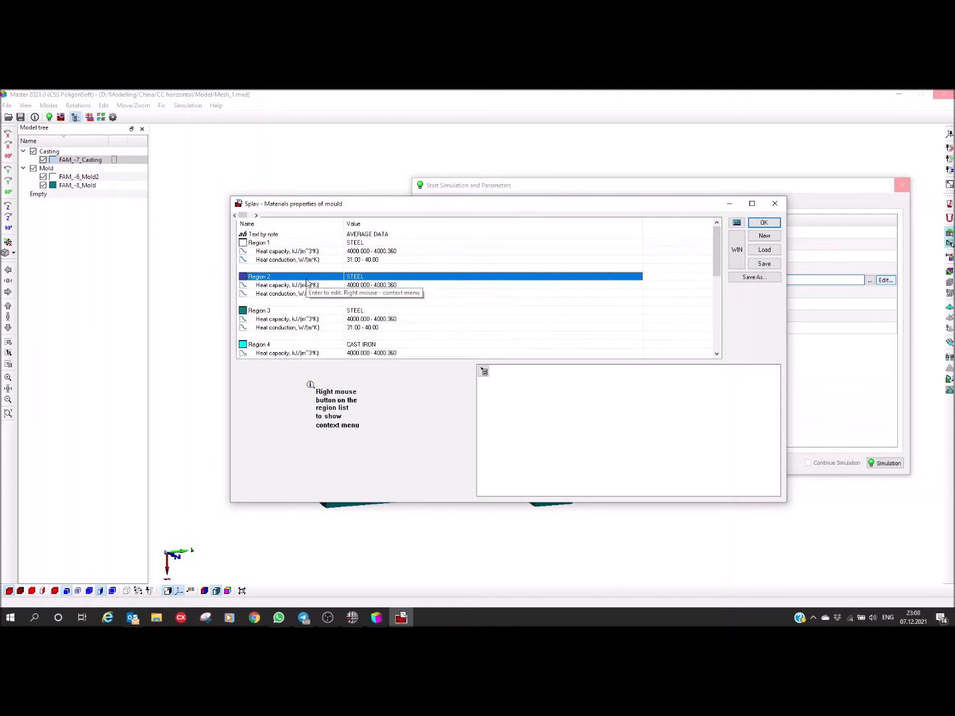
{"action": "right_click", "coordinate": [365, 279]}
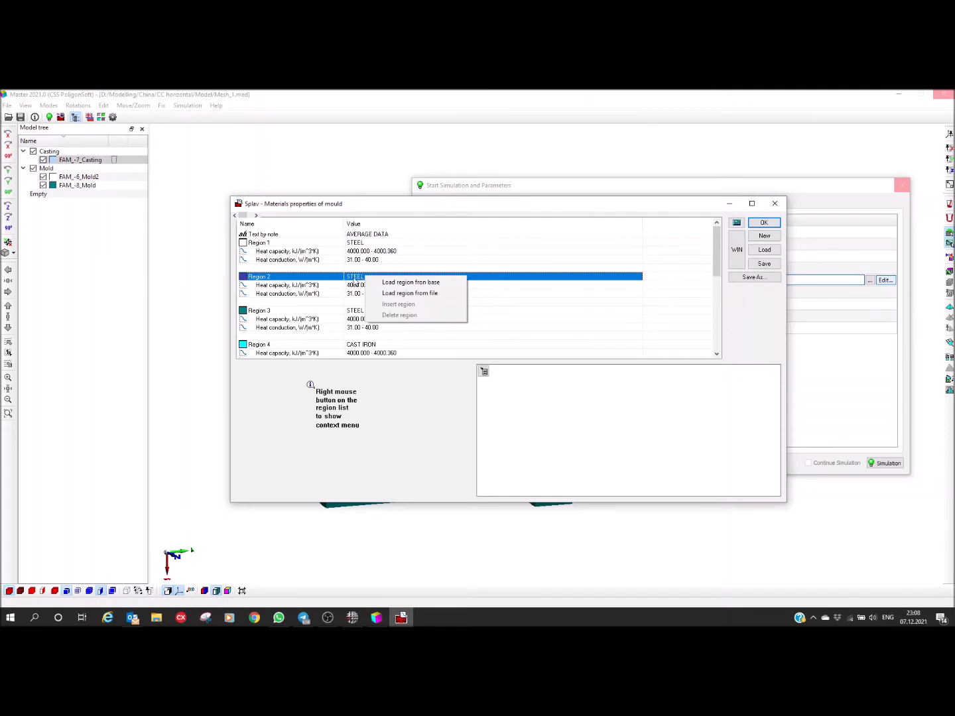
{"action": "left_click", "coordinate": [410, 284]}
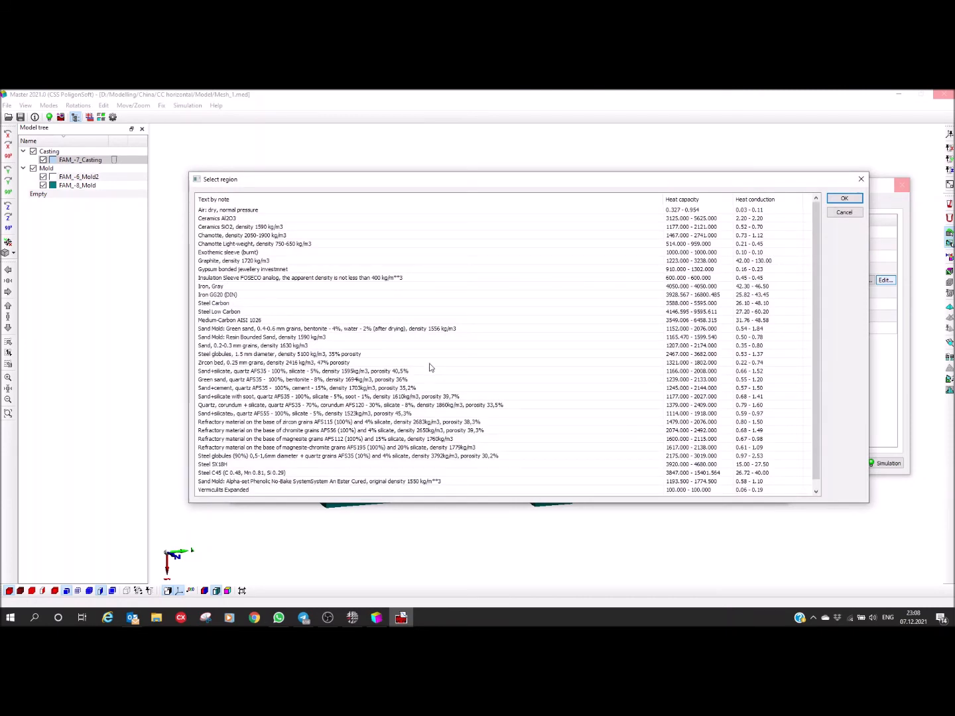
{"action": "double_click", "coordinate": [212, 304]}
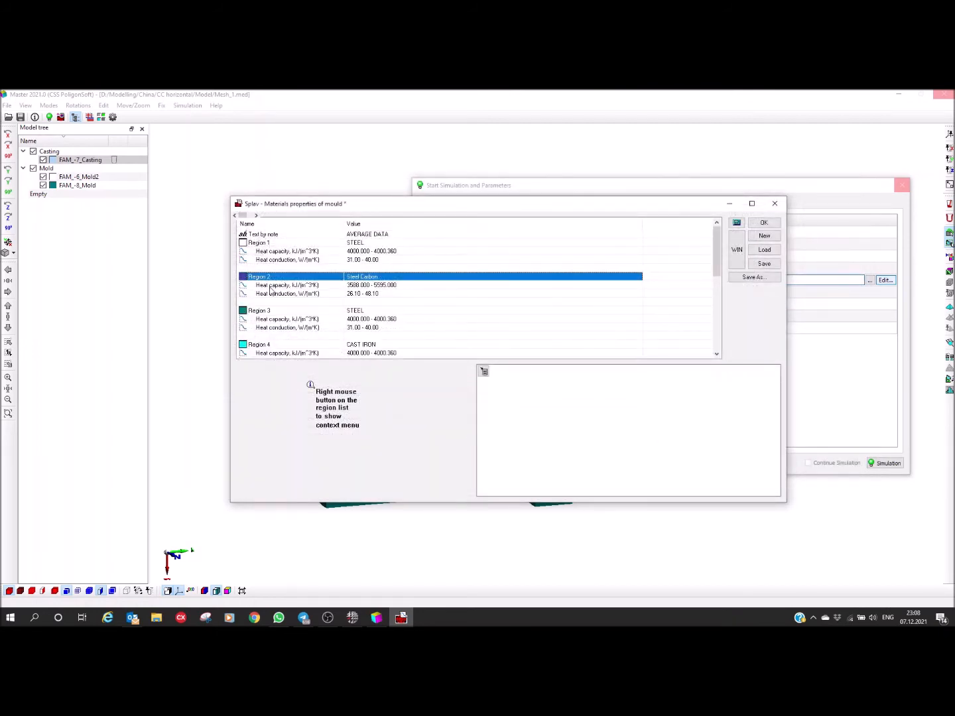
{"action": "left_click", "coordinate": [368, 286]}
{"action": "double_click", "coordinate": [368, 285]}
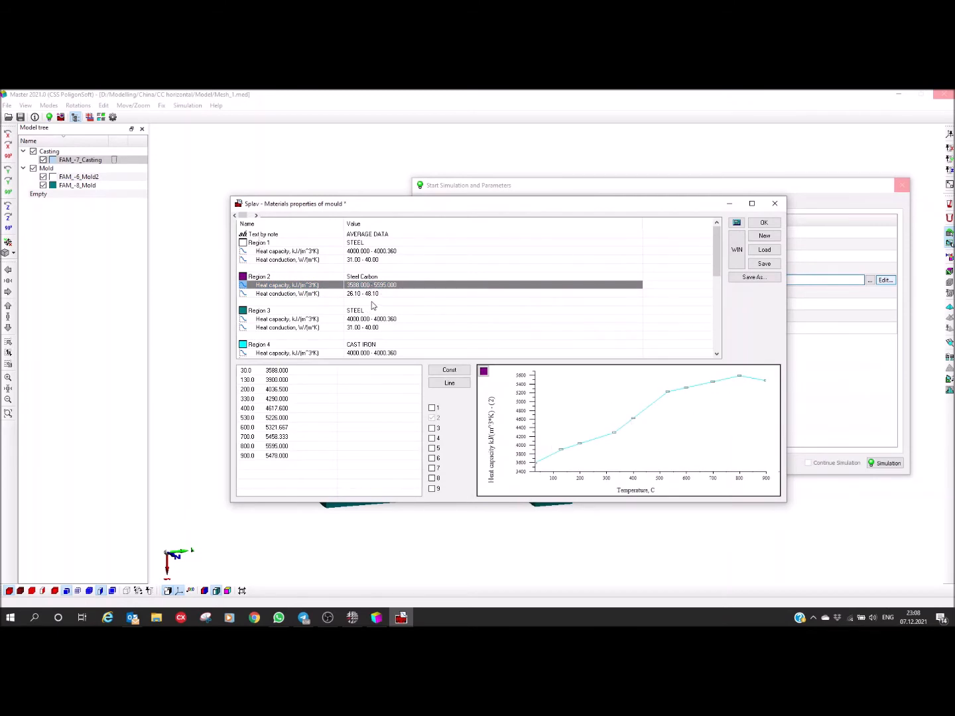
{"action": "left_click", "coordinate": [358, 295]}
{"action": "double_click", "coordinate": [358, 294]}
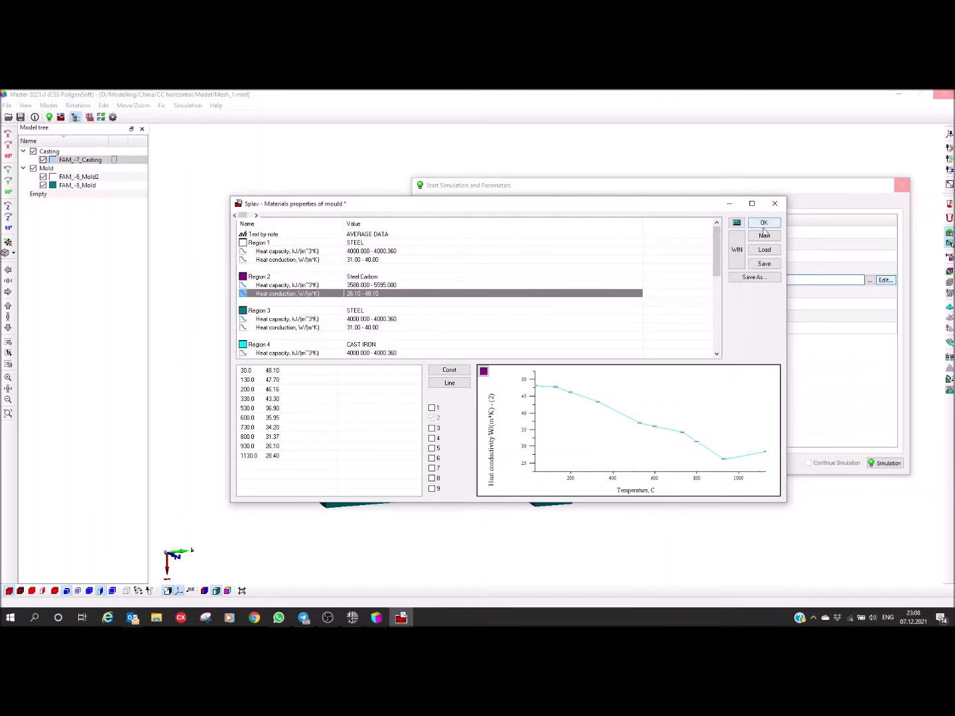
Step: Save the mould data as CC.bdf in D:\Modelling\China\CC horizontal and assign it as the simulation's mold properties file
{"action": "left_click", "coordinate": [769, 266]}
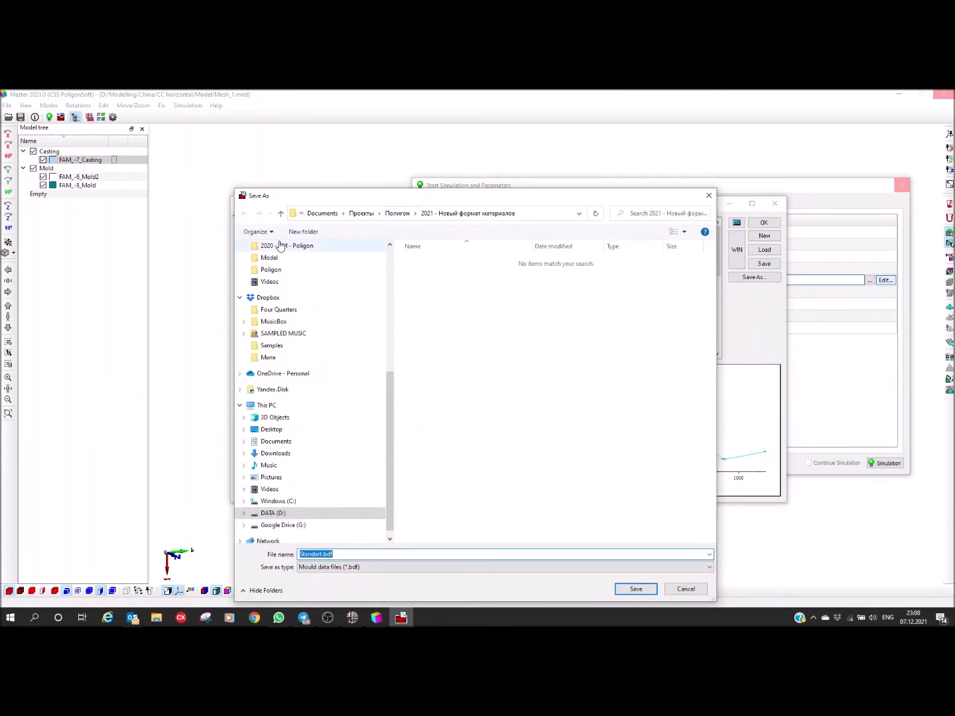
{"action": "left_click", "coordinate": [274, 514]}
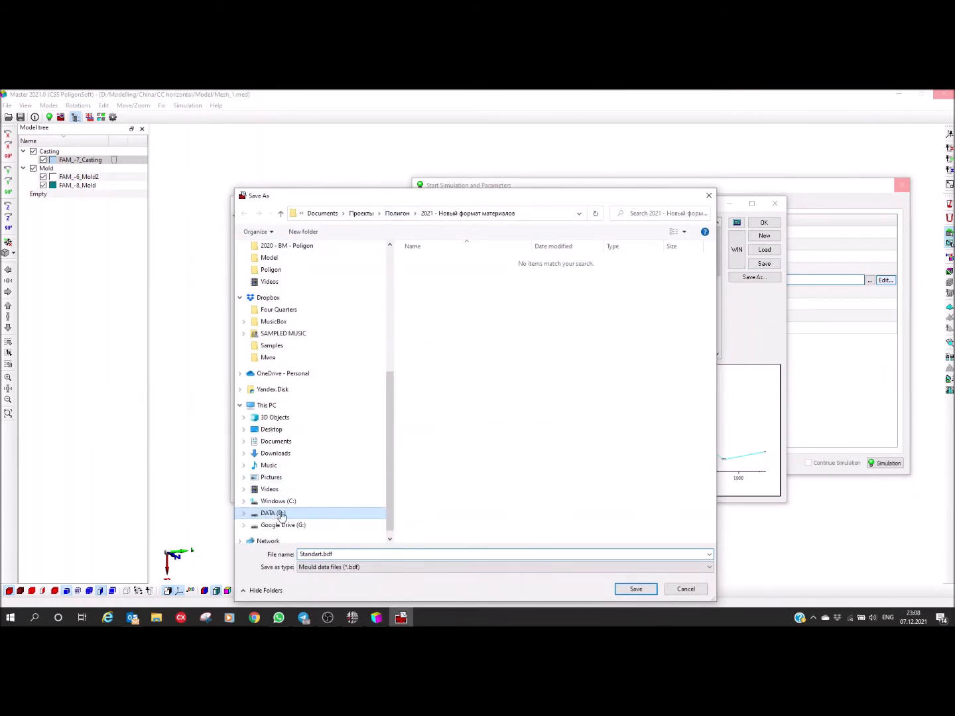
{"action": "left_click", "coordinate": [435, 336]}
{"action": "double_click", "coordinate": [437, 336]}
{"action": "left_click", "coordinate": [427, 271]}
{"action": "double_click", "coordinate": [426, 272]}
{"action": "left_click", "coordinate": [431, 263]}
{"action": "double_click", "coordinate": [429, 264]}
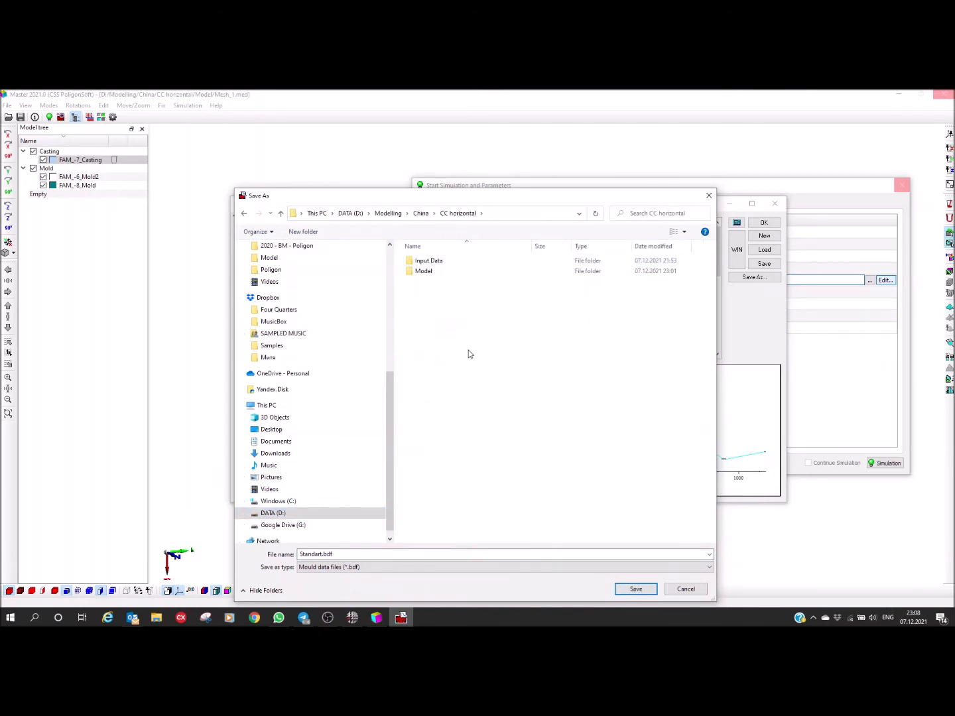
{"action": "double_click", "coordinate": [386, 551]}
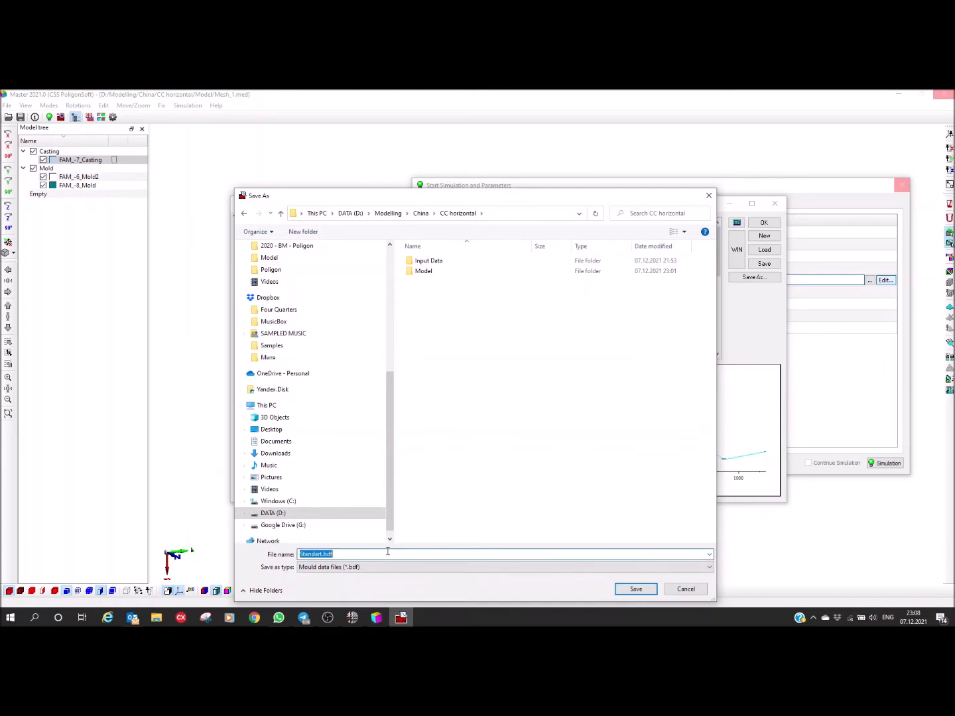
{"action": "type", "text": "CC"}
{"action": "left_click", "coordinate": [627, 592]}
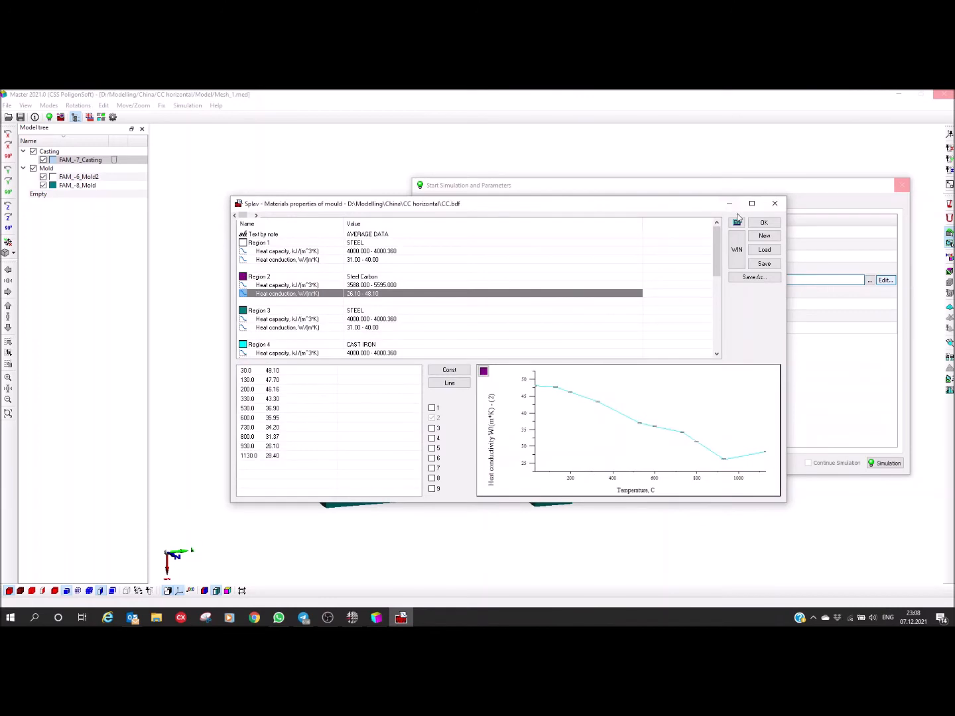
{"action": "left_click", "coordinate": [764, 222]}
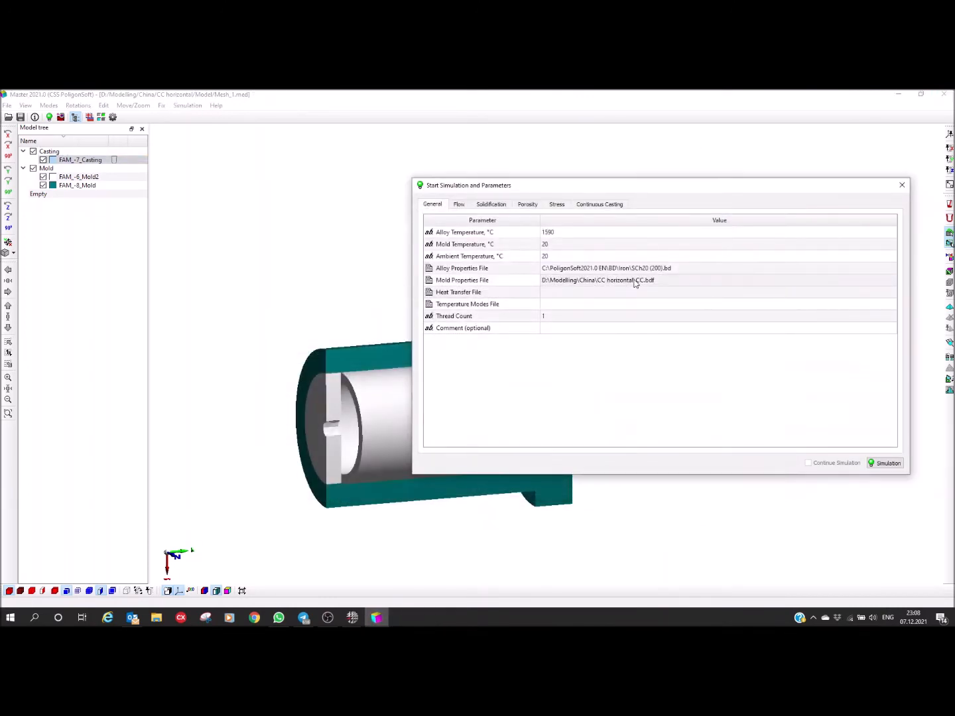
{"action": "left_click", "coordinate": [631, 283]}
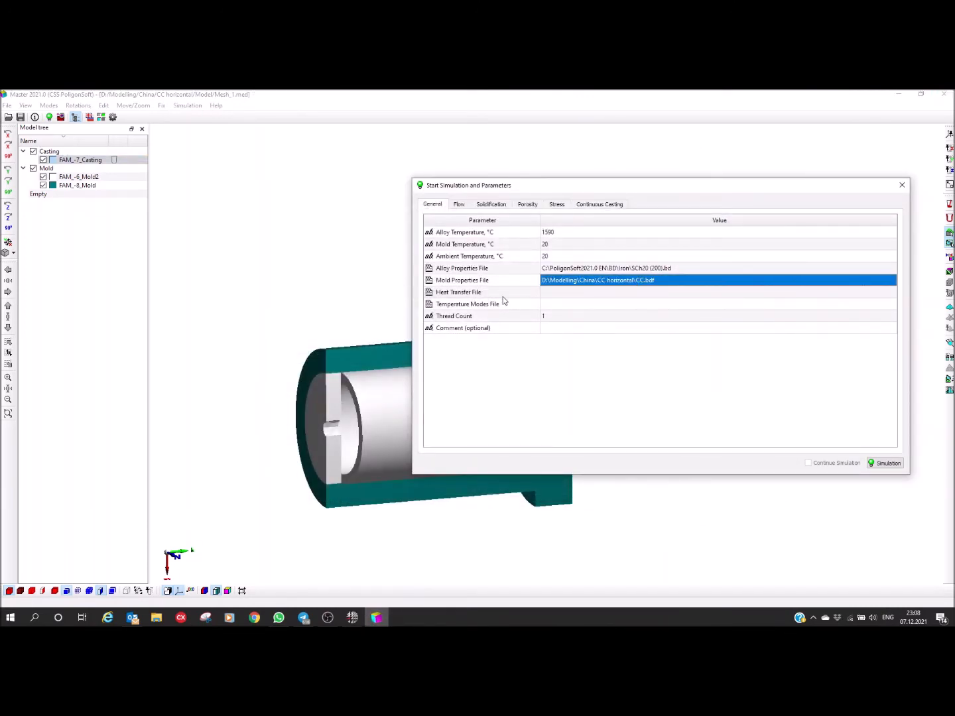
Step: Open the heat transfer data for the simulation's Heat Transfer File and show only the boundaries used in the project
{"action": "left_click", "coordinate": [582, 293]}
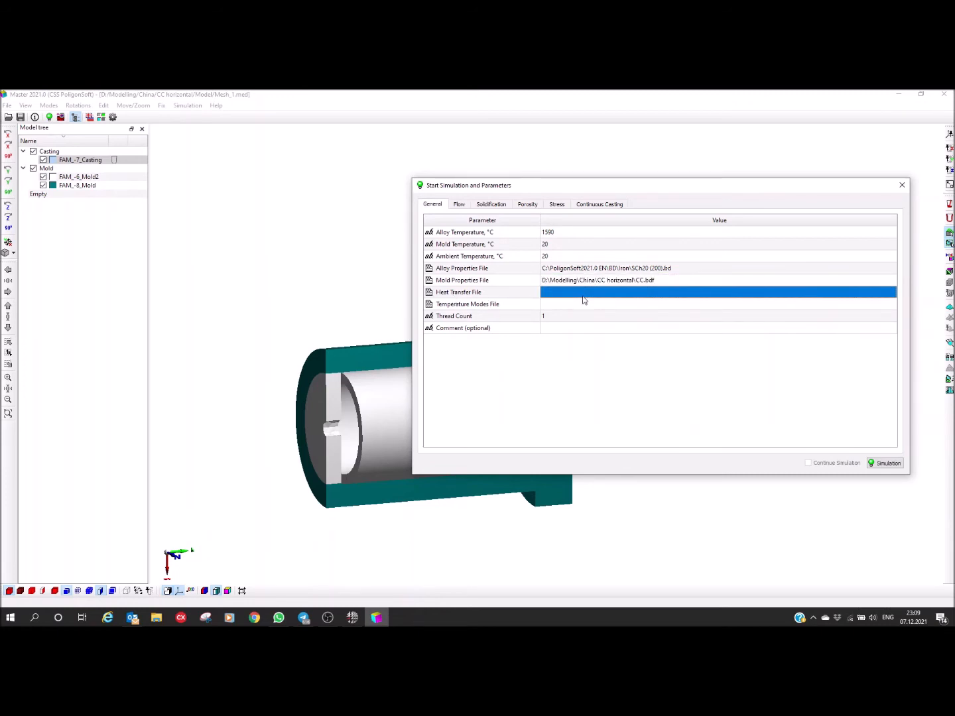
{"action": "left_click_drag", "start_coordinate": [597, 195], "coordinate": [605, 172]}
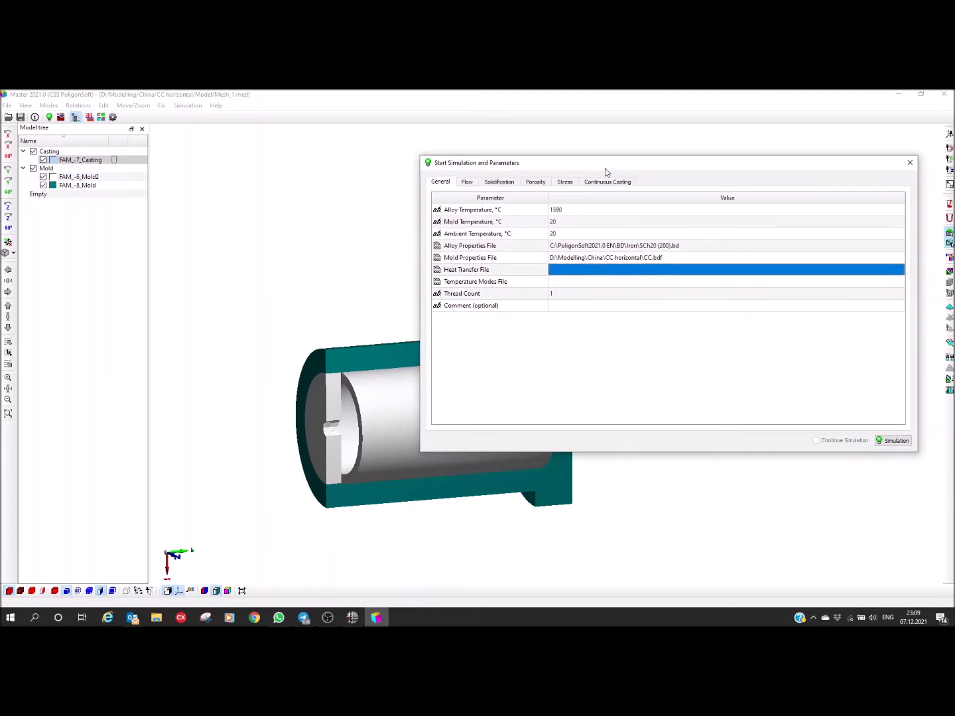
{"action": "left_click_drag", "start_coordinate": [336, 400], "coordinate": [313, 427]}
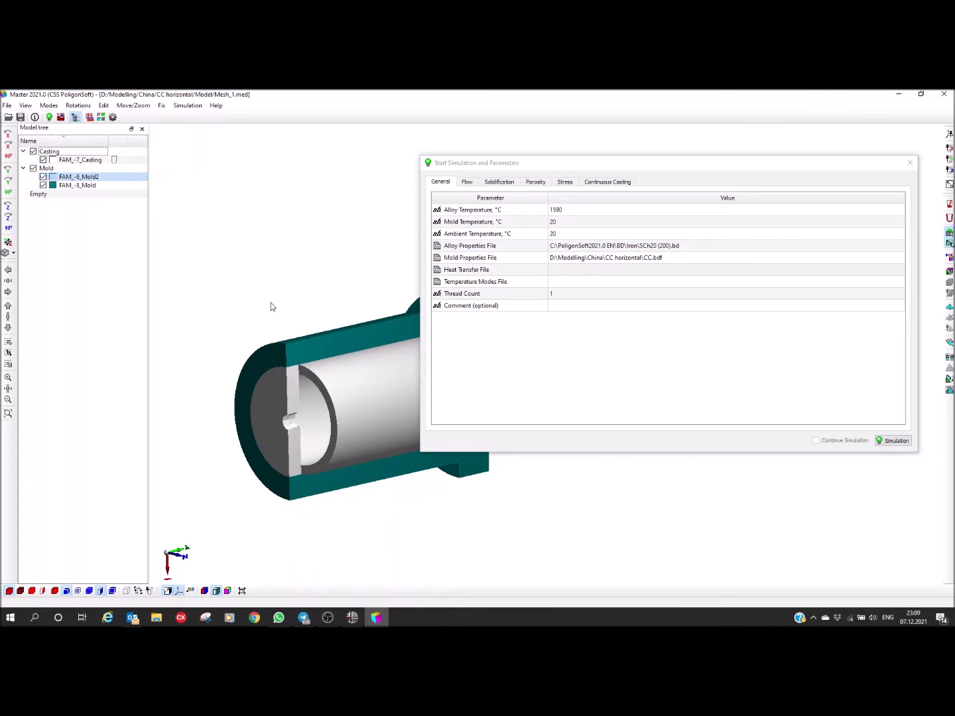
{"action": "left_click", "coordinate": [569, 271]}
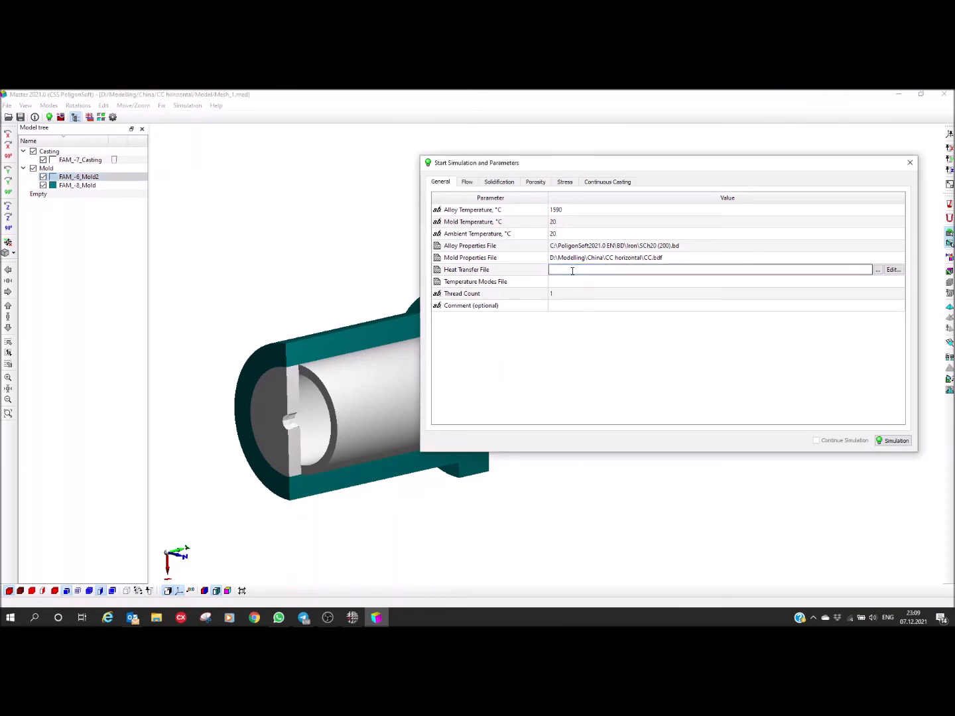
{"action": "left_click", "coordinate": [891, 269]}
{"action": "left_click_drag", "start_coordinate": [395, 206], "coordinate": [452, 238]}
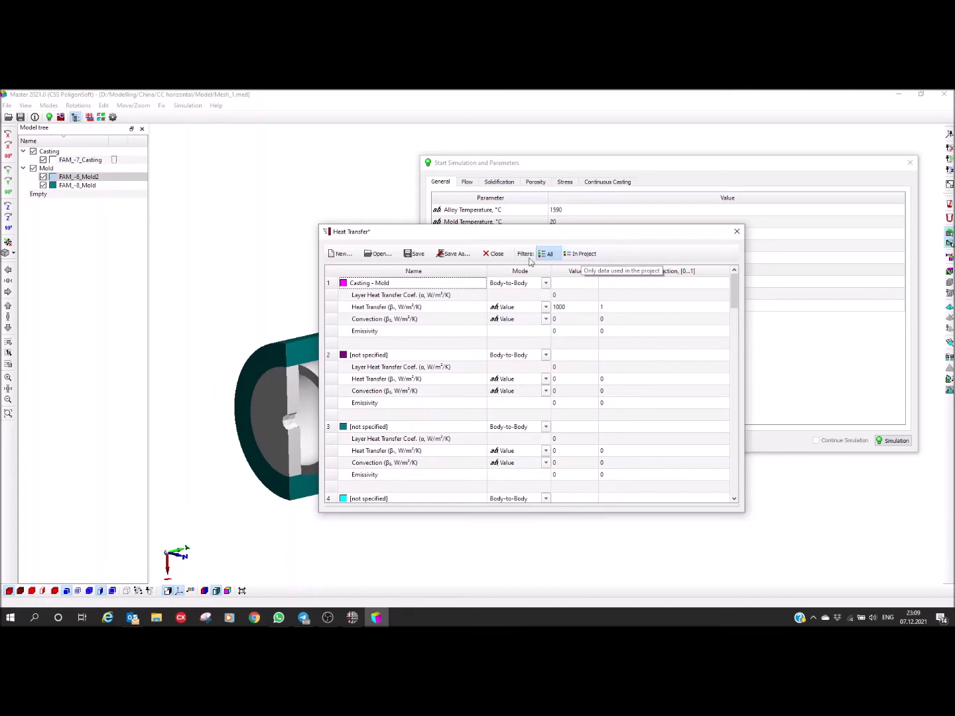
{"action": "left_click", "coordinate": [583, 255]}
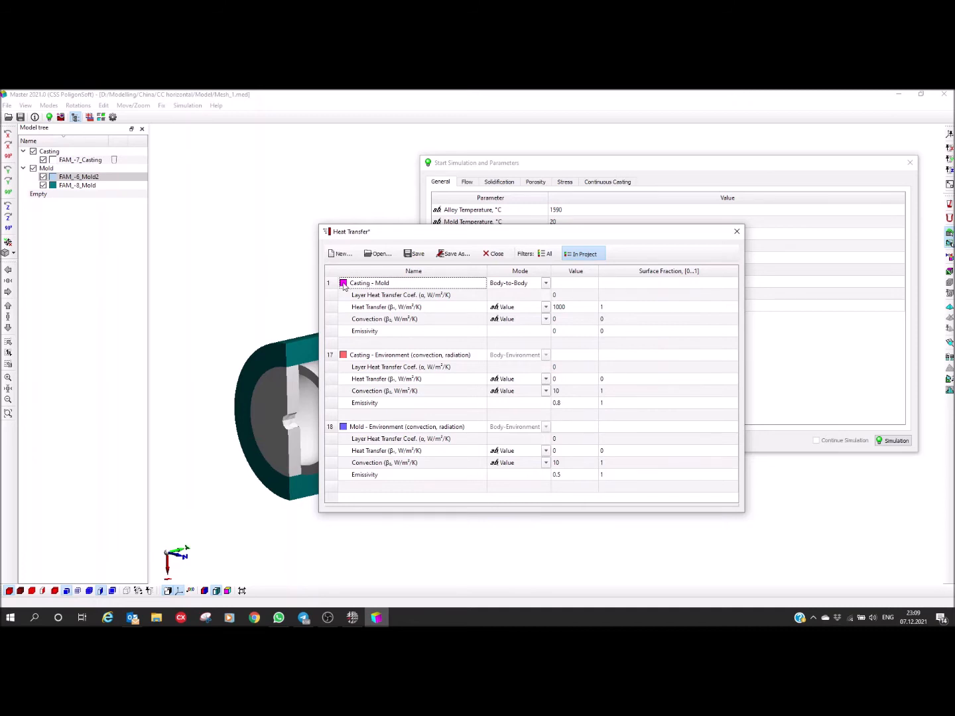
{"action": "left_click_drag", "start_coordinate": [438, 236], "coordinate": [578, 198]}
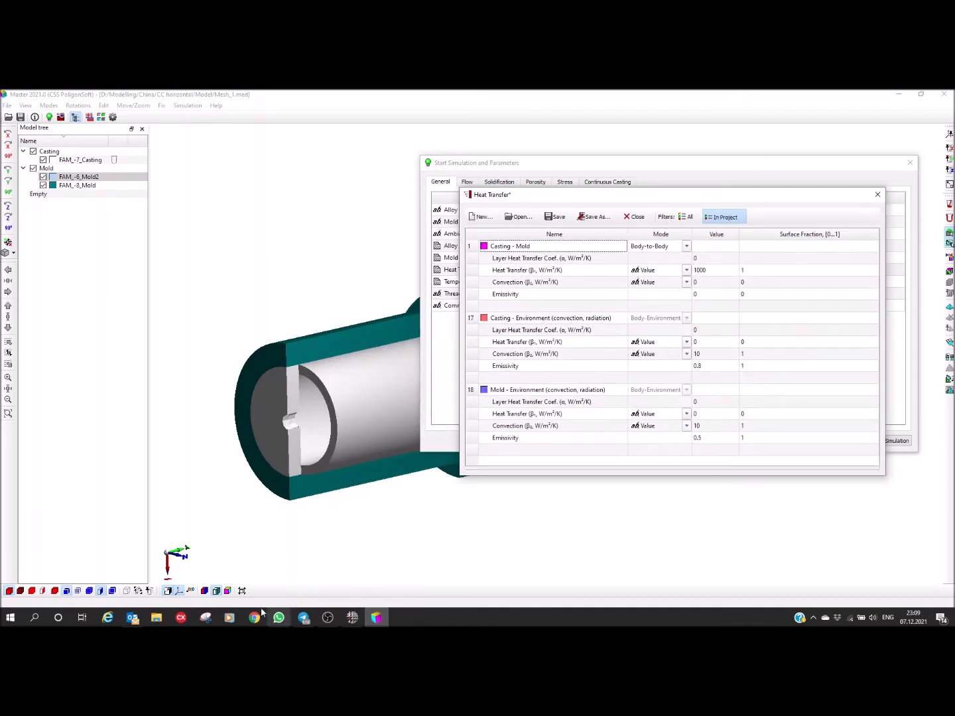
Step: Colour the sectioned assembly by heat transfer boundary and compare its surfaces with the boundary list
{"action": "left_click", "coordinate": [229, 590]}
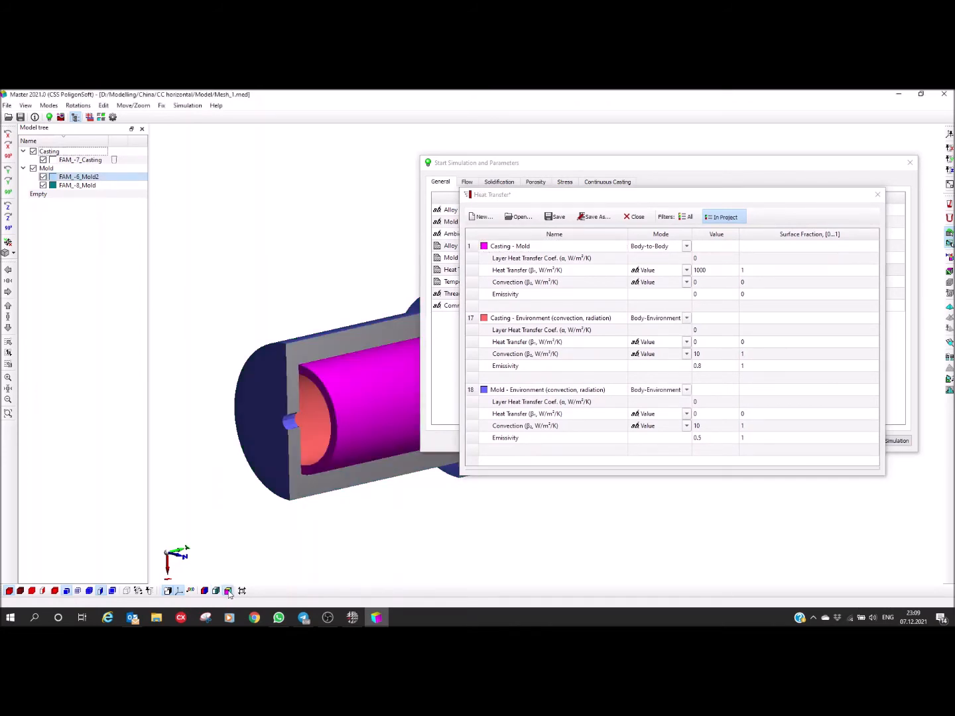
{"action": "left_click_drag", "start_coordinate": [339, 402], "coordinate": [237, 366]}
{"action": "middle_click_drag", "start_coordinate": [269, 375], "coordinate": [336, 361]}
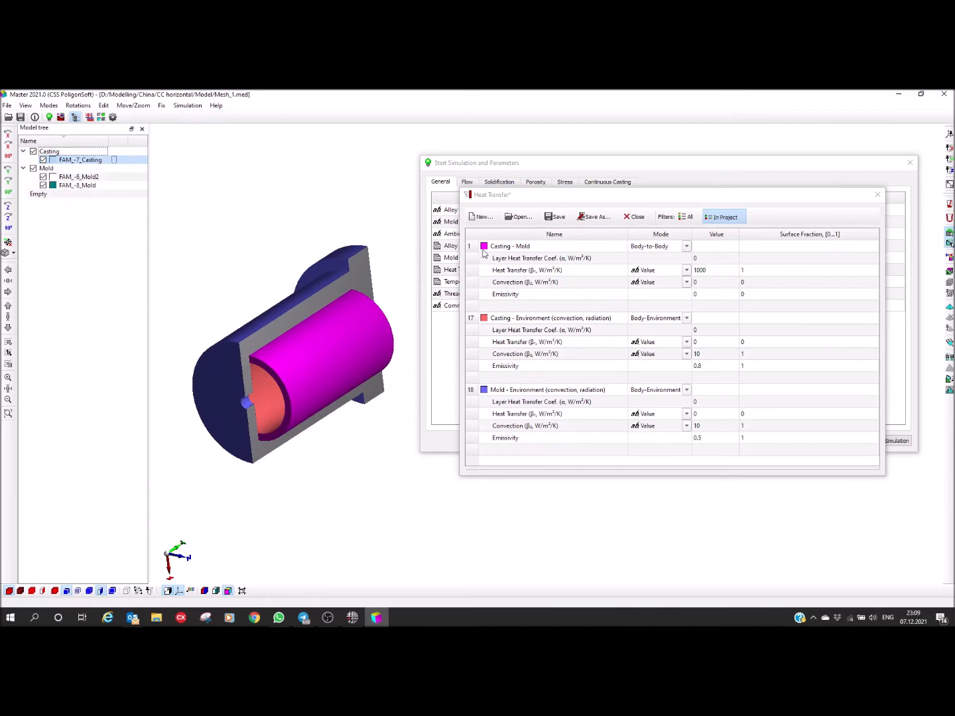
{"action": "mouse_move", "coordinate": [303, 375]}
{"action": "left_mouse_down"}
{"action": "mouse_move", "coordinate": [313, 351]}
{"action": "mouse_move", "coordinate": [307, 362]}
{"action": "left_mouse_up"}
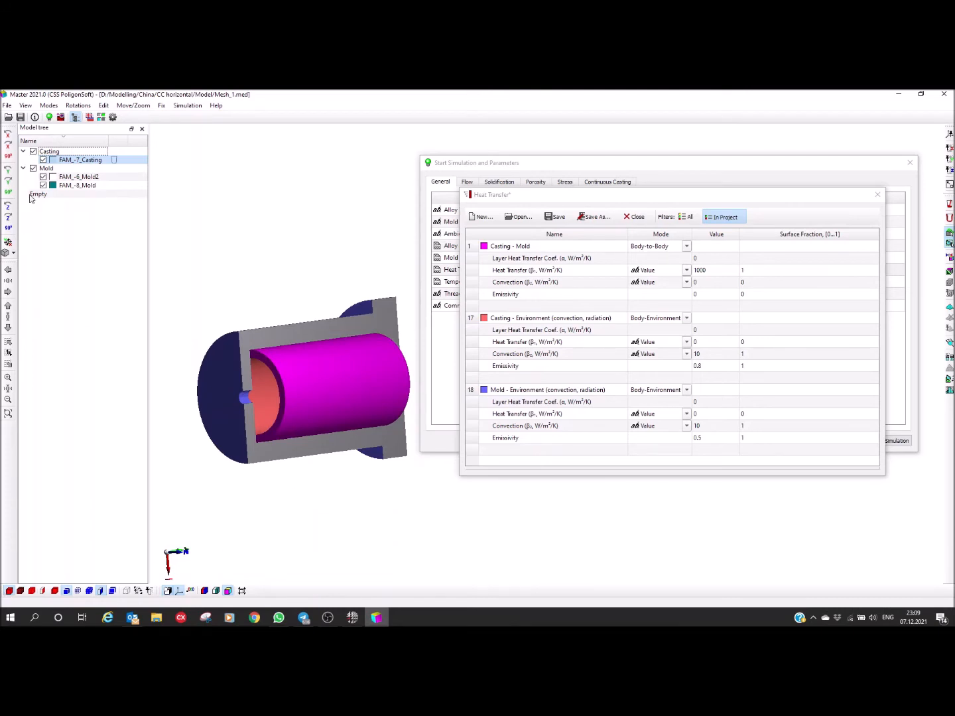
Step: Hide the FAM_-7_Casting volume to examine the mold's inner contact surfaces, and redisplay the casting
{"action": "left_click", "coordinate": [43, 159]}
{"action": "left_click_drag", "start_coordinate": [245, 421], "coordinate": [240, 427]}
{"action": "middle_click_drag", "start_coordinate": [275, 413], "coordinate": [260, 395]}
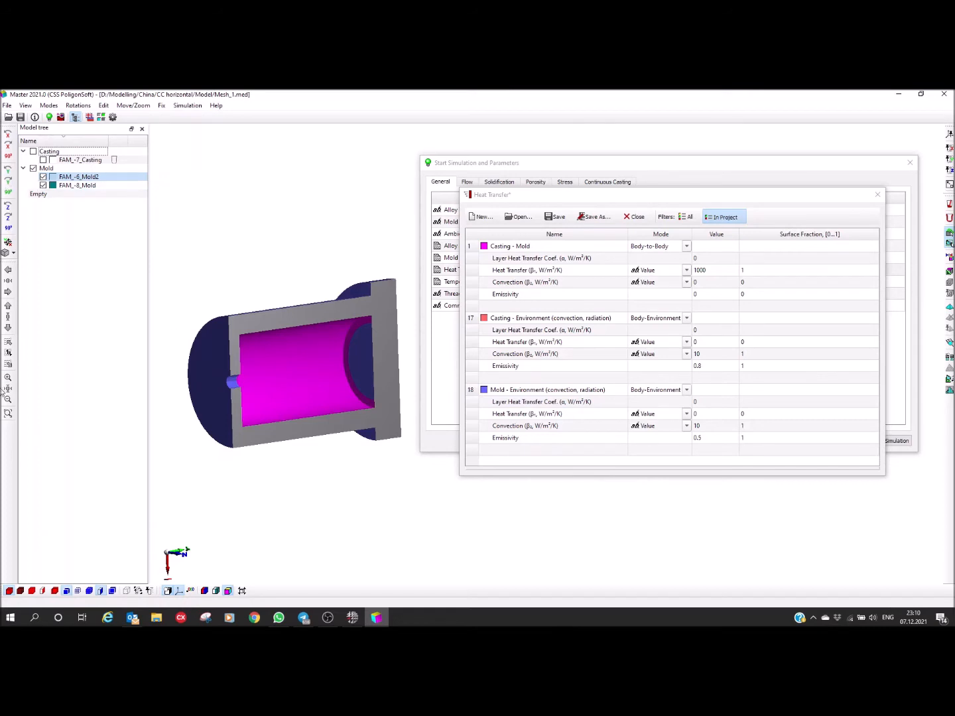
{"action": "left_click", "coordinate": [42, 160]}
{"action": "middle_click_drag", "start_coordinate": [215, 337], "coordinate": [231, 343]}
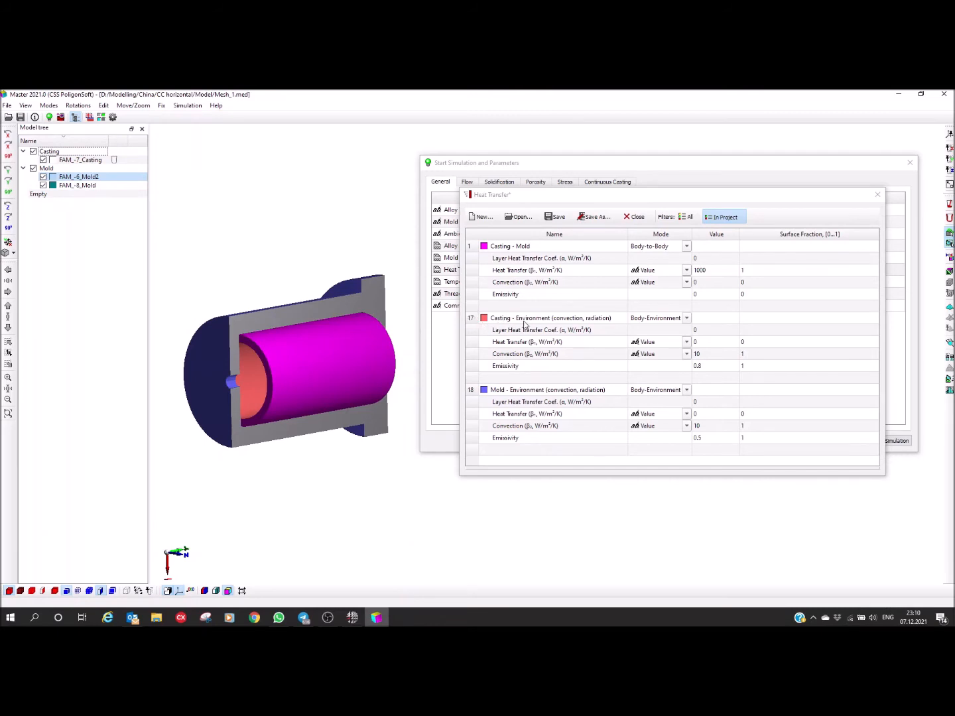
Step: Examine the mold's outer environment surfaces and sectioned interior, and select the Heat Transfer coefficient of the Casting - Mold boundary
{"action": "left_click_drag", "start_coordinate": [234, 360], "coordinate": [325, 337]}
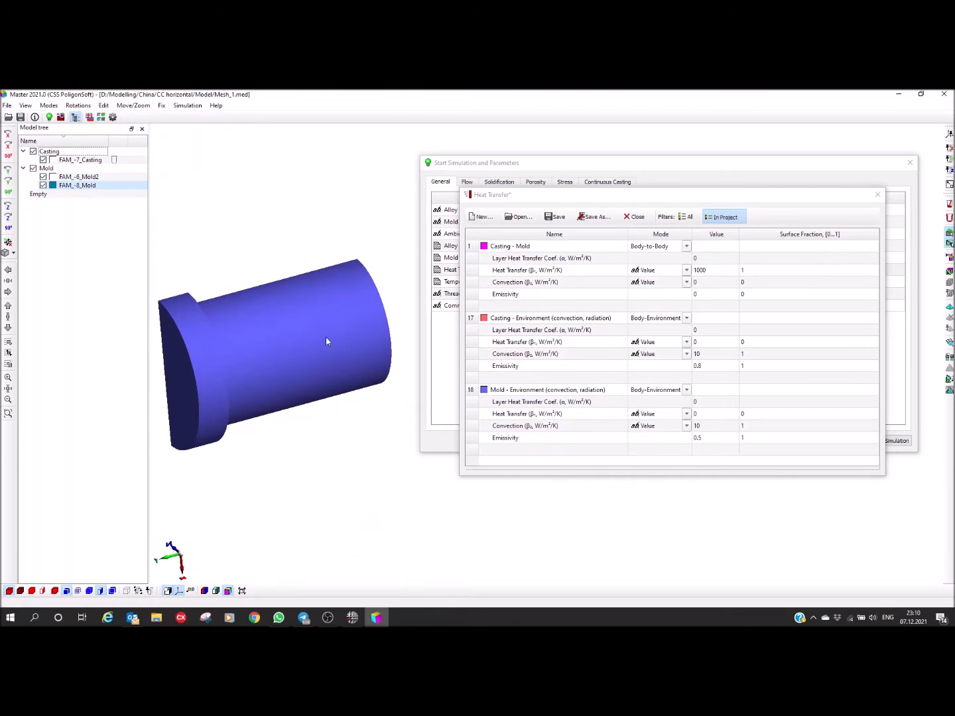
{"action": "right_click_drag", "start_coordinate": [319, 360], "coordinate": [333, 374]}
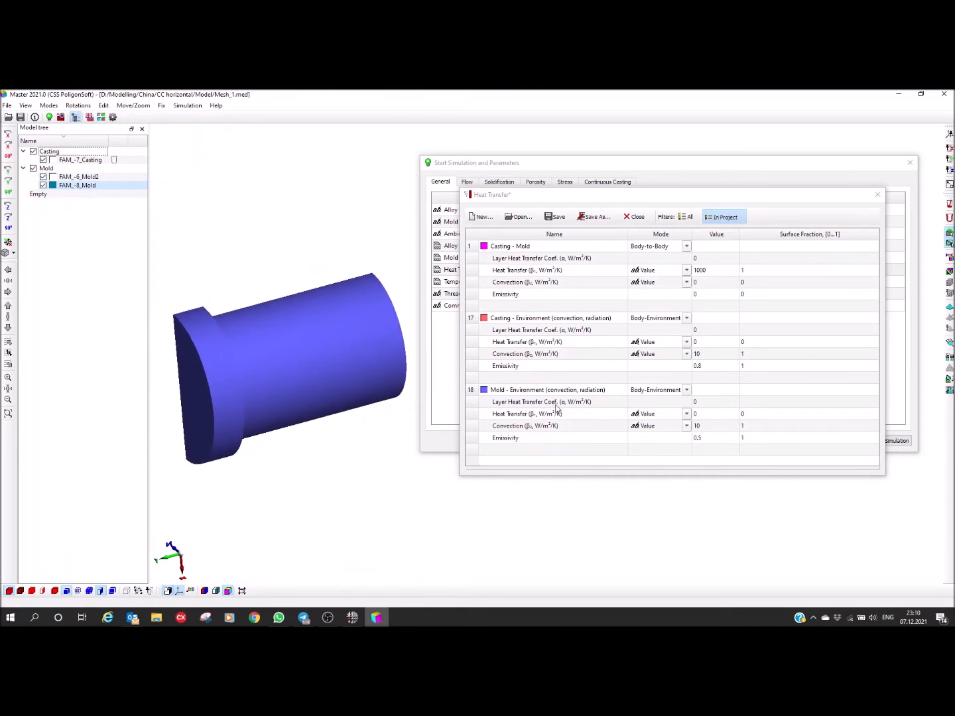
{"action": "left_click_drag", "start_coordinate": [331, 394], "coordinate": [300, 412]}
{"action": "right_click_drag", "start_coordinate": [314, 369], "coordinate": [301, 349]}
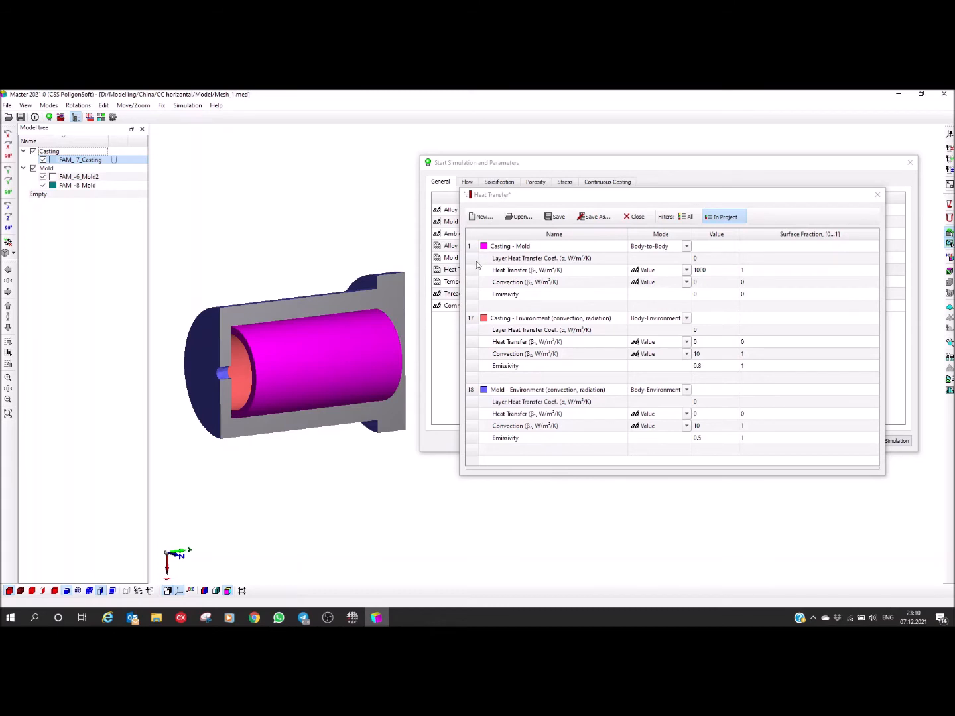
{"action": "left_click", "coordinate": [503, 271]}
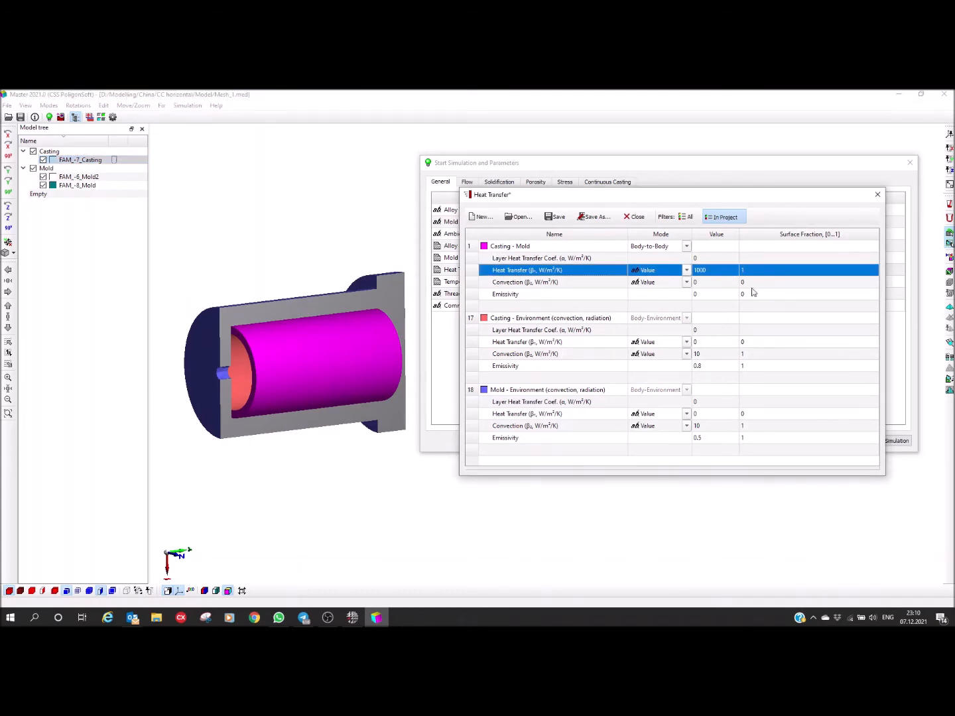
Step: Set the Heat Transfer coefficient of the Casting - Mold boundary to 2000 W/m²/K
{"action": "double_click", "coordinate": [721, 270]}
{"action": "left_click", "coordinate": [671, 346]}
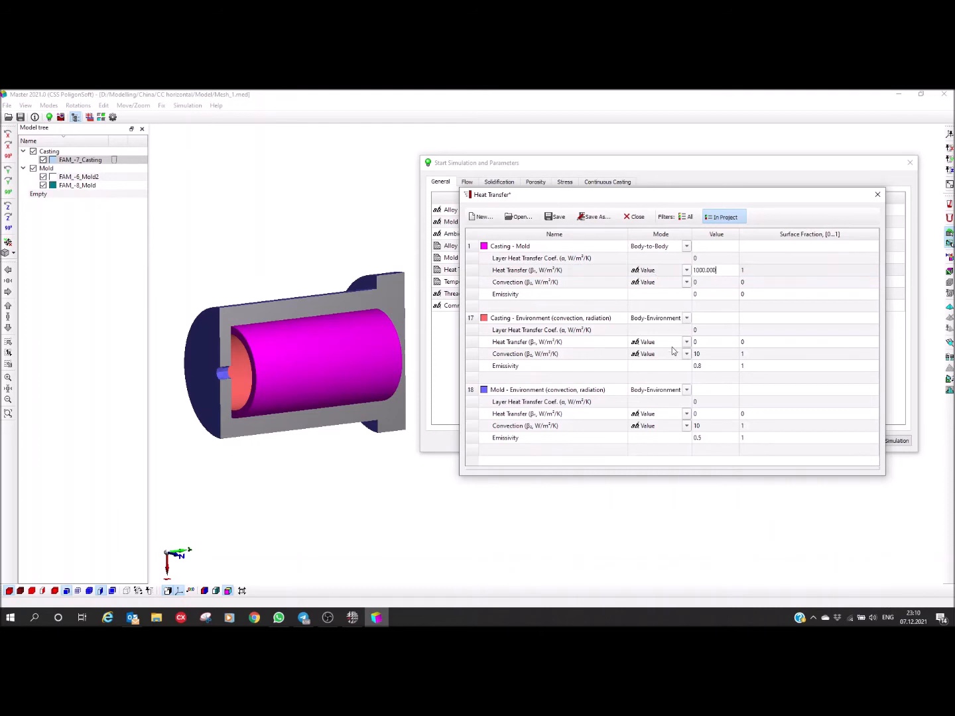
{"action": "double_click", "coordinate": [719, 269]}
{"action": "type", "text": "20"}
{"action": "key", "text": "Return"}
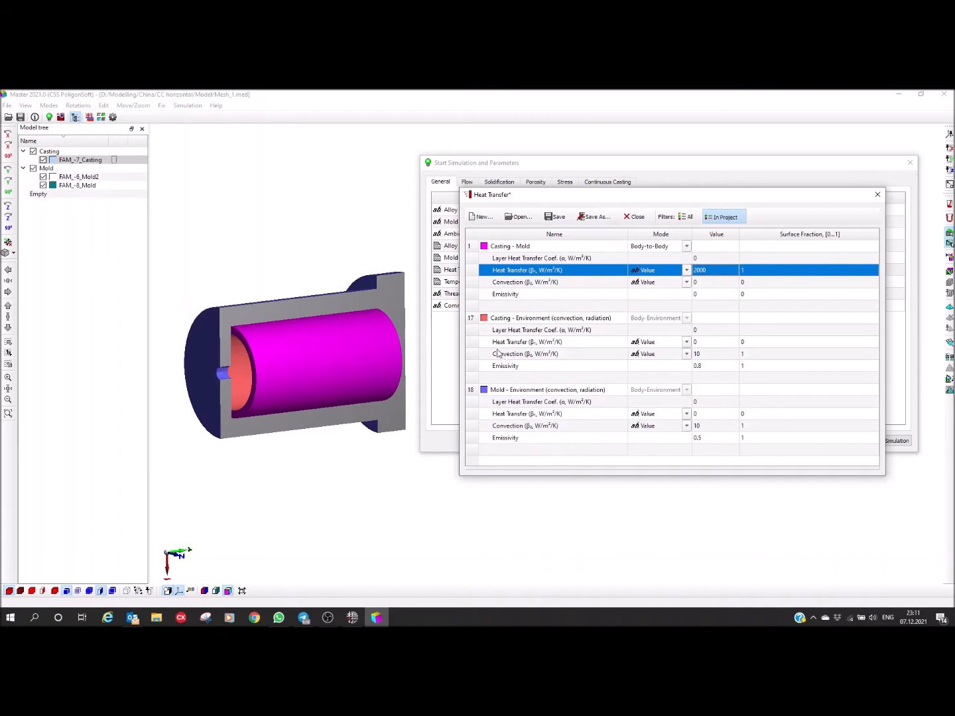
Step: Review the convection and emissivity values of the Casting - Environment and Mold - Environment boundaries
{"action": "left_click", "coordinate": [701, 355]}
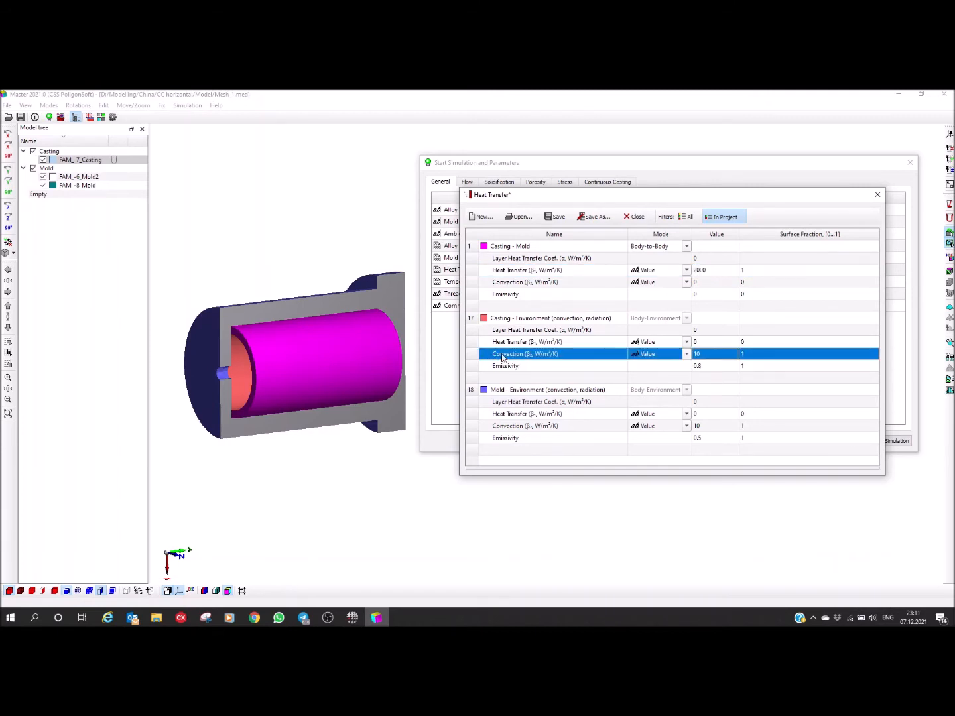
{"action": "left_click", "coordinate": [703, 427]}
{"action": "left_click", "coordinate": [704, 440]}
{"action": "left_click", "coordinate": [703, 430]}
{"action": "left_click", "coordinate": [711, 443]}
{"action": "left_click", "coordinate": [692, 367]}
{"action": "left_click", "coordinate": [704, 356]}
Step: Set the emissivity of the Mold - Environment boundary to 0.8
{"action": "left_click", "coordinate": [701, 438]}
{"action": "left_click", "coordinate": [706, 438]}
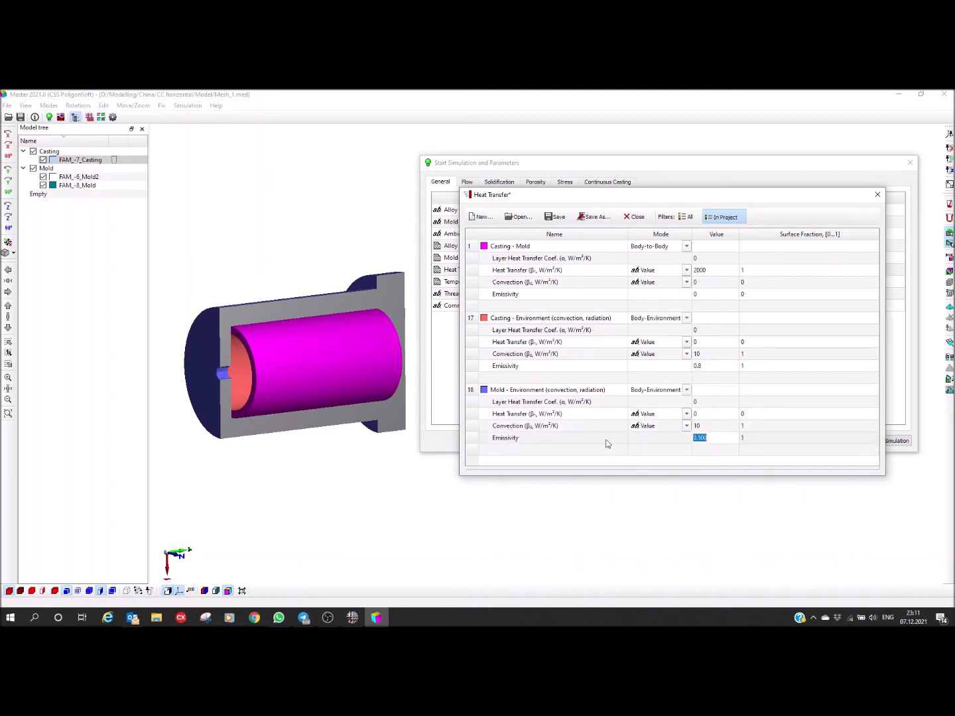
{"action": "left_click_drag", "start_coordinate": [711, 440], "coordinate": [698, 443]}
{"action": "type", "text": "8"}
{"action": "key", "text": "Return"}
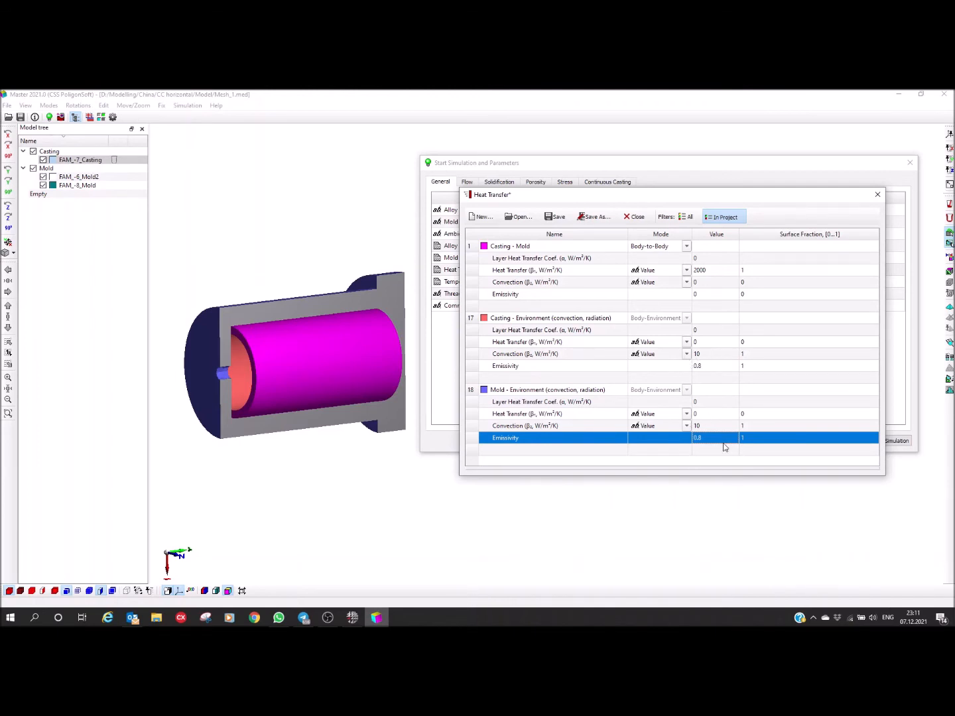
Step: Save the heat transfer data as CC in D:\Modelling\China\CC horizontal, and return to the simulation parameters
{"action": "left_click", "coordinate": [592, 216]}
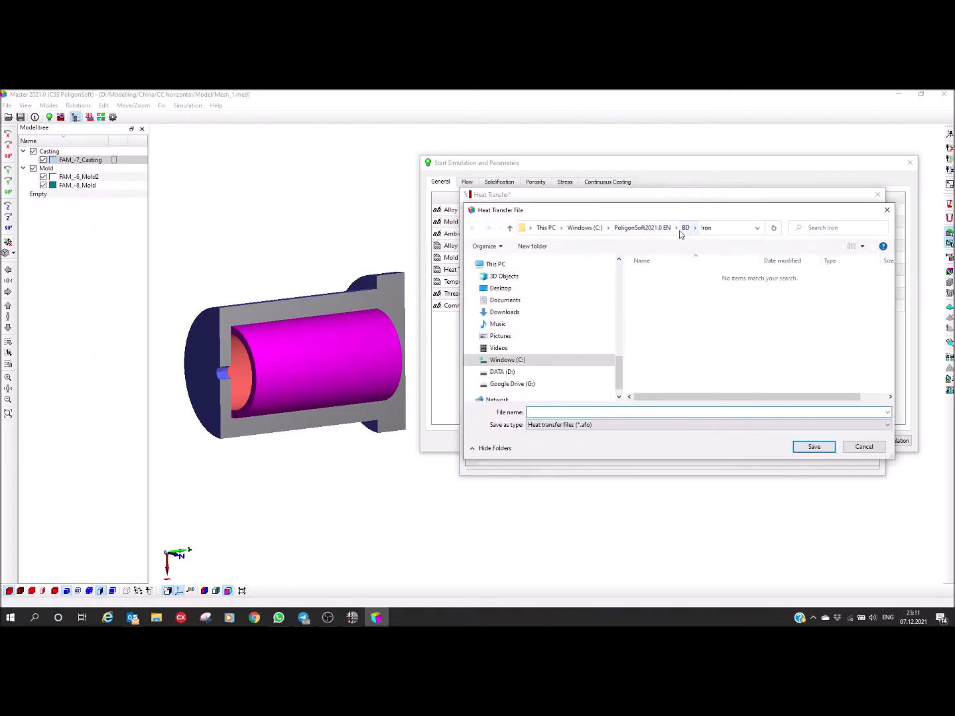
{"action": "scroll", "coordinate": [540, 348], "scroll_direction": "up", "scroll_amount": 2}
{"action": "scroll", "coordinate": [538, 346], "scroll_direction": "up", "scroll_amount": 3}
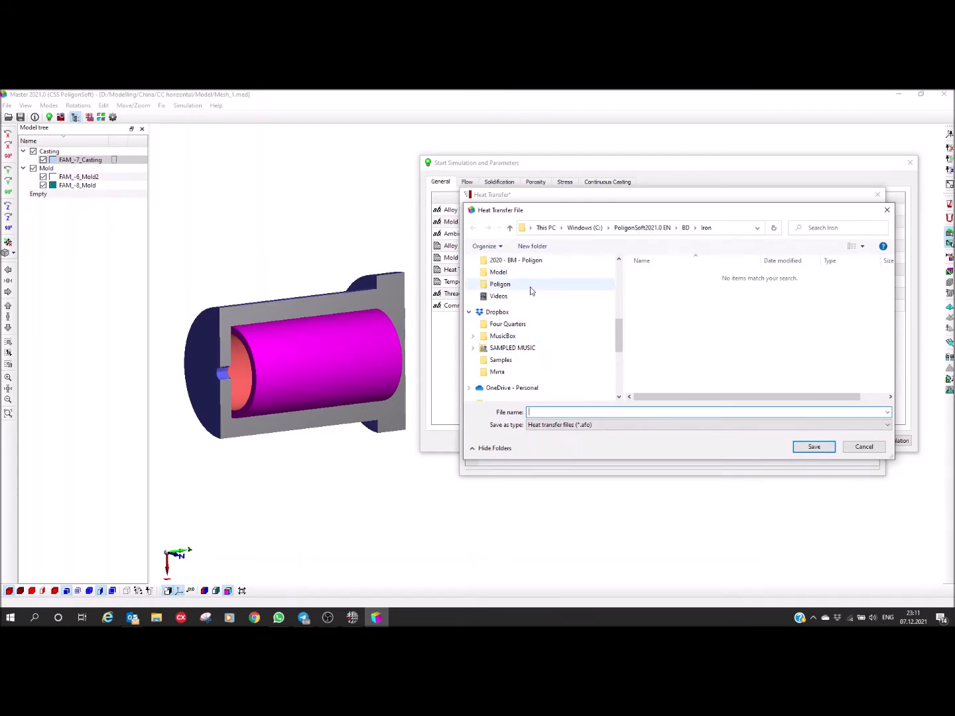
{"action": "left_click", "coordinate": [530, 285]}
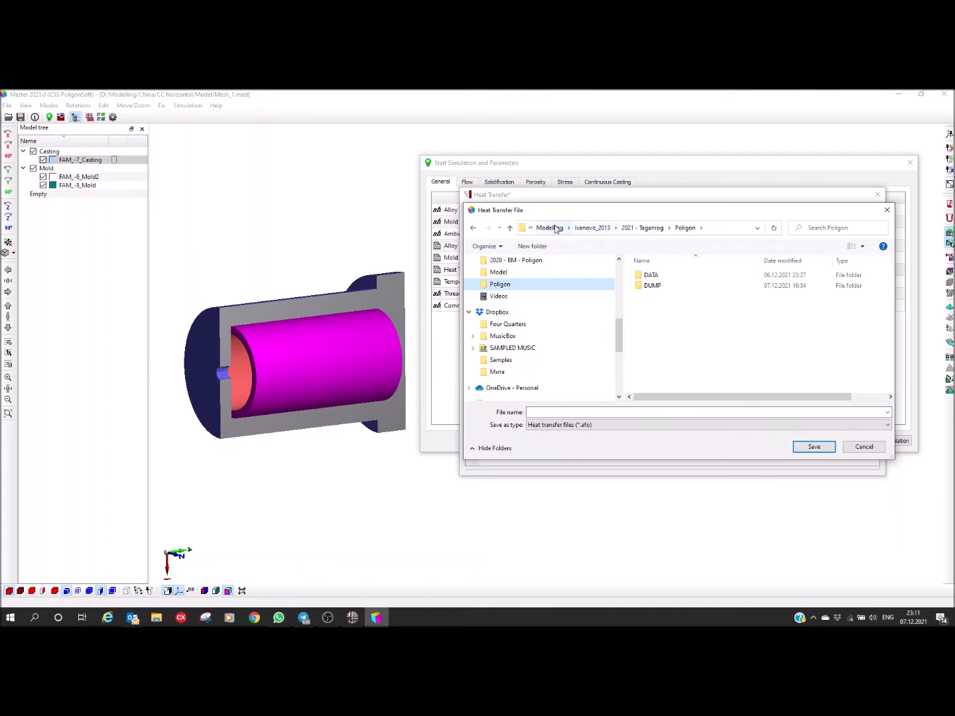
{"action": "left_click", "coordinate": [553, 228]}
{"action": "double_click", "coordinate": [650, 284]}
{"action": "double_click", "coordinate": [650, 284]}
{"action": "left_click", "coordinate": [553, 412]}
{"action": "left_click", "coordinate": [554, 412]}
{"action": "type", "text": "CC"}
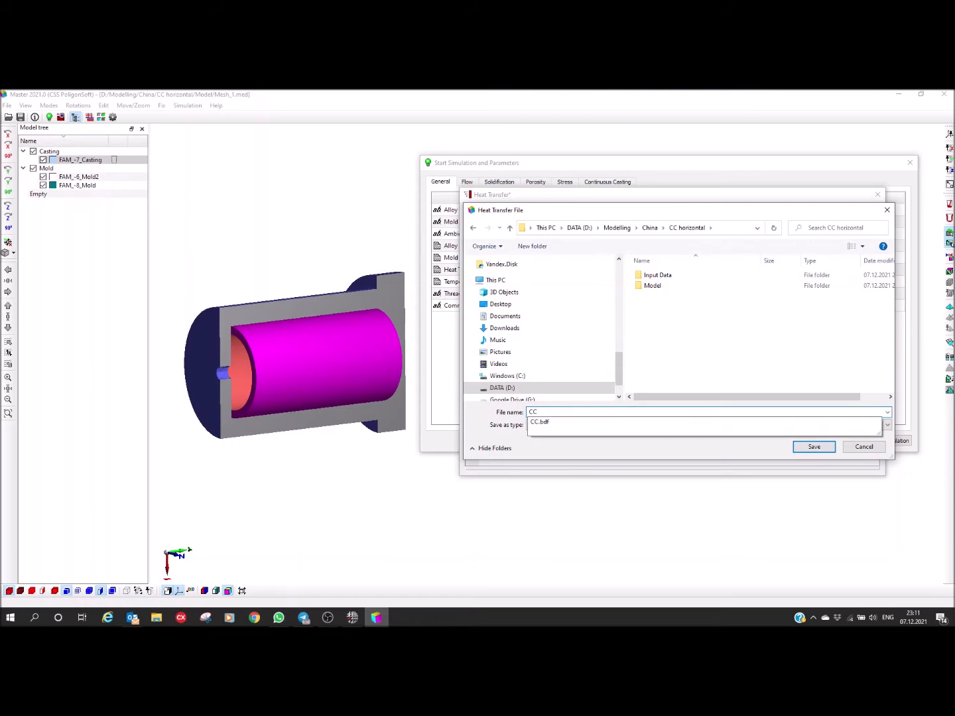
{"action": "left_click", "coordinate": [684, 336]}
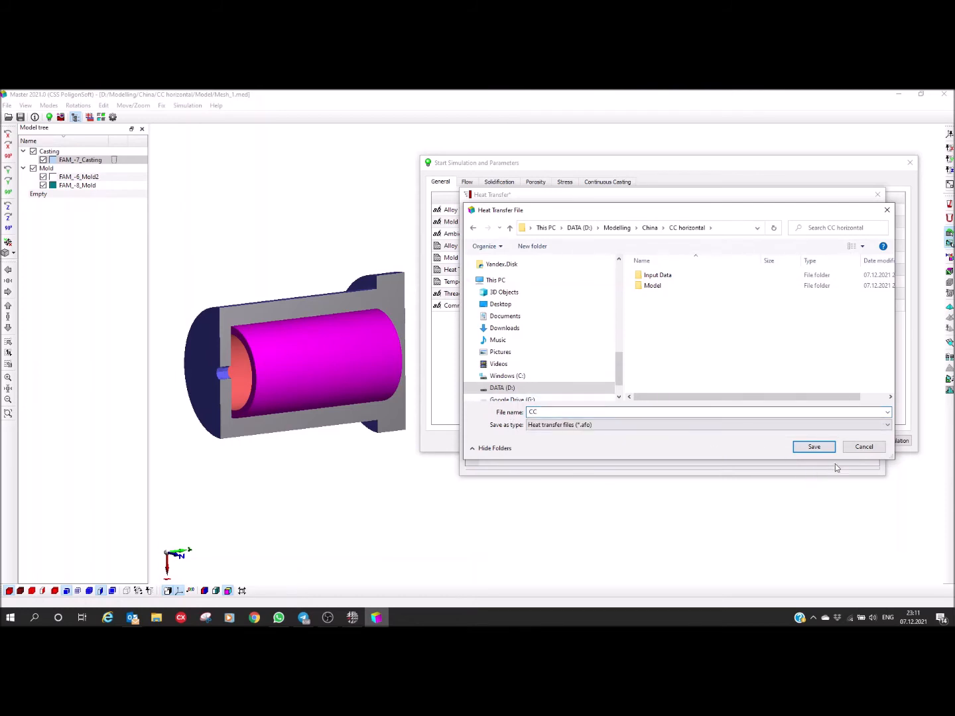
{"action": "left_click", "coordinate": [814, 448]}
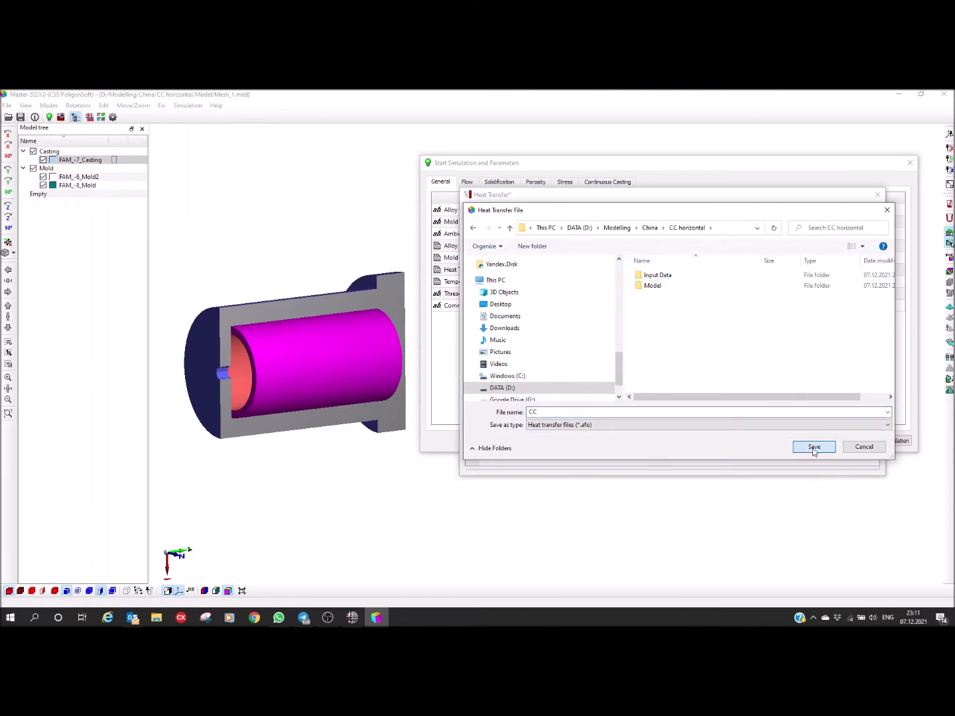
{"action": "left_click", "coordinate": [878, 195]}
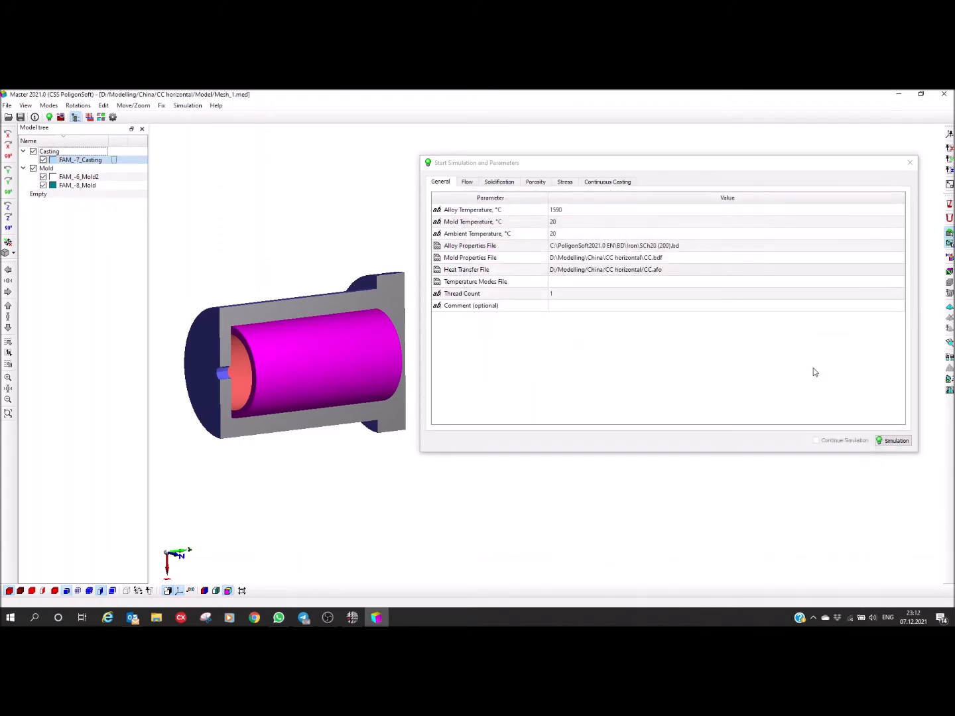
{"action": "left_click", "coordinate": [676, 275]}
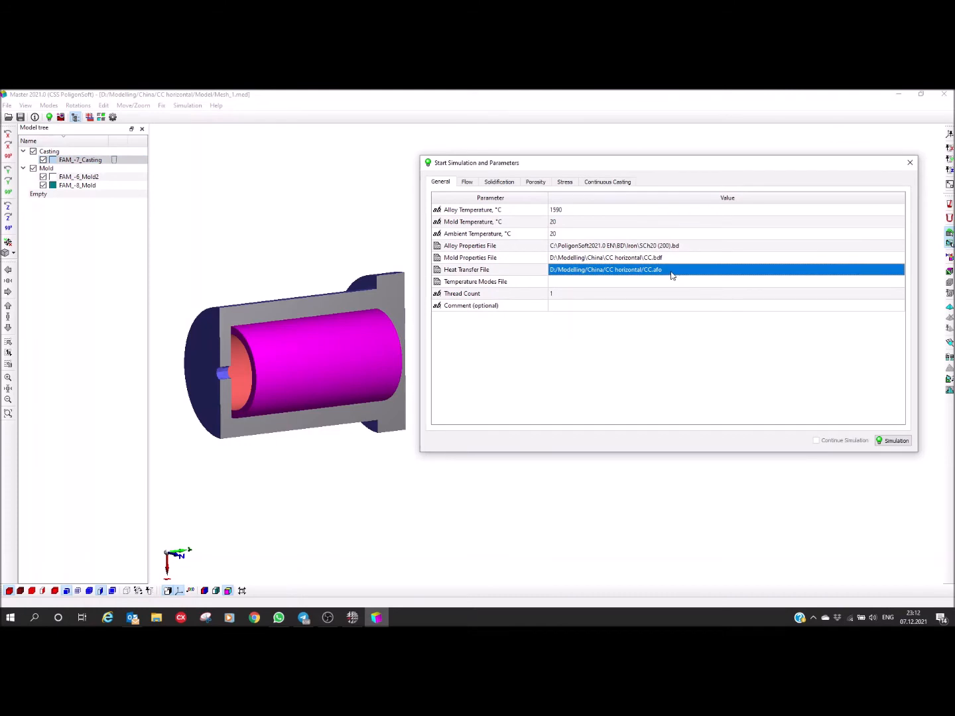
Step: Set the alloy temperature to 1350 °C and the mold temperature to 400 °C, and close the simulation parameters
{"action": "left_click", "coordinate": [571, 211]}
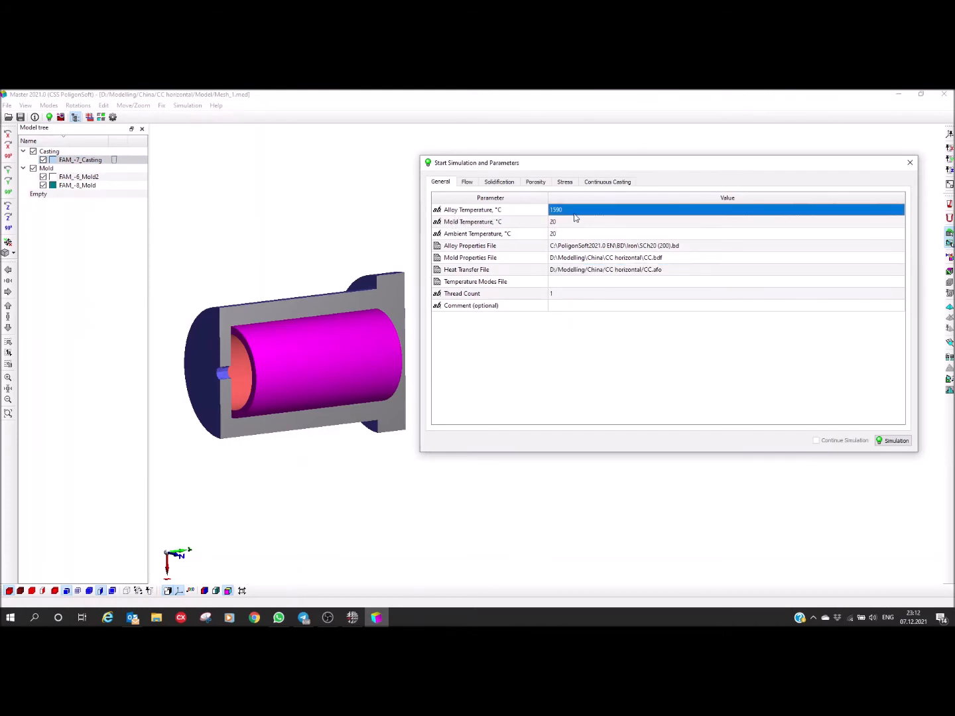
{"action": "type", "text": "1"}
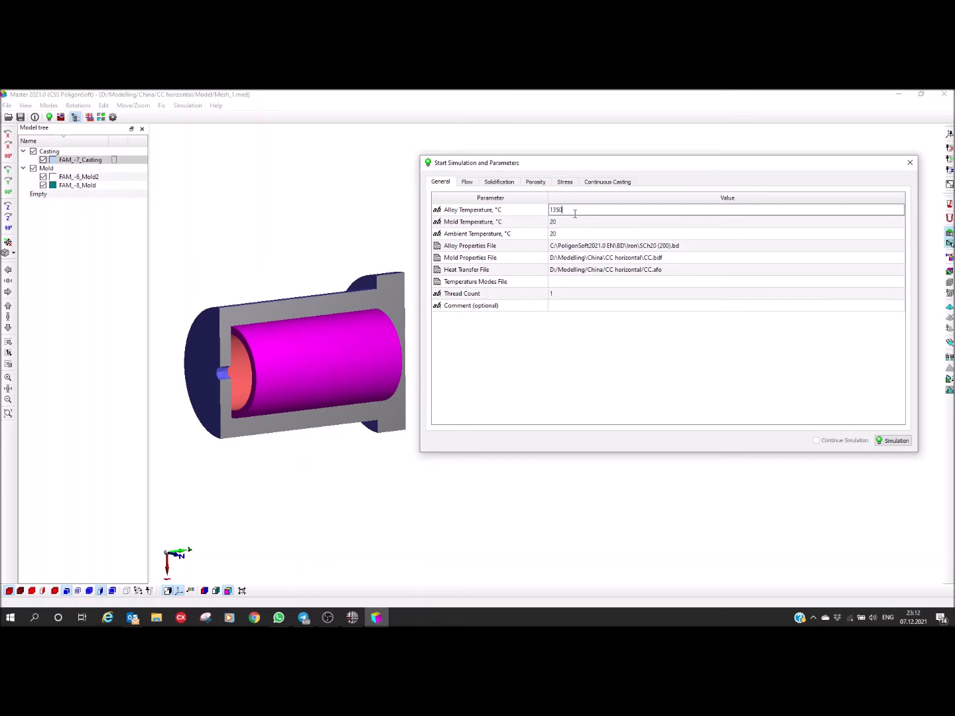
{"action": "left_click", "coordinate": [581, 226]}
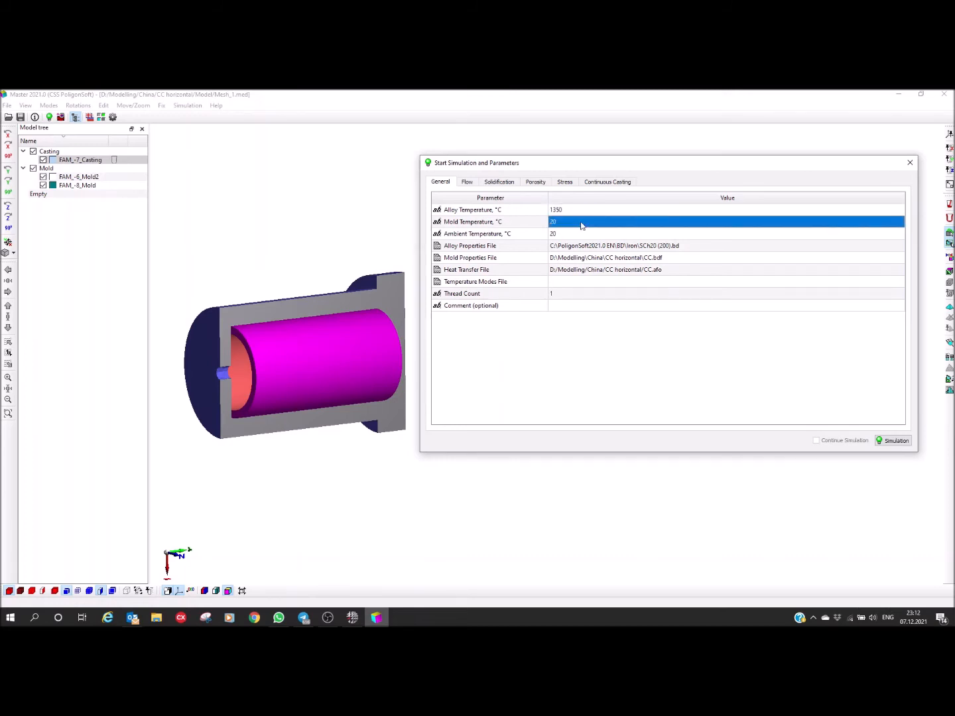
{"action": "type", "text": "400"}
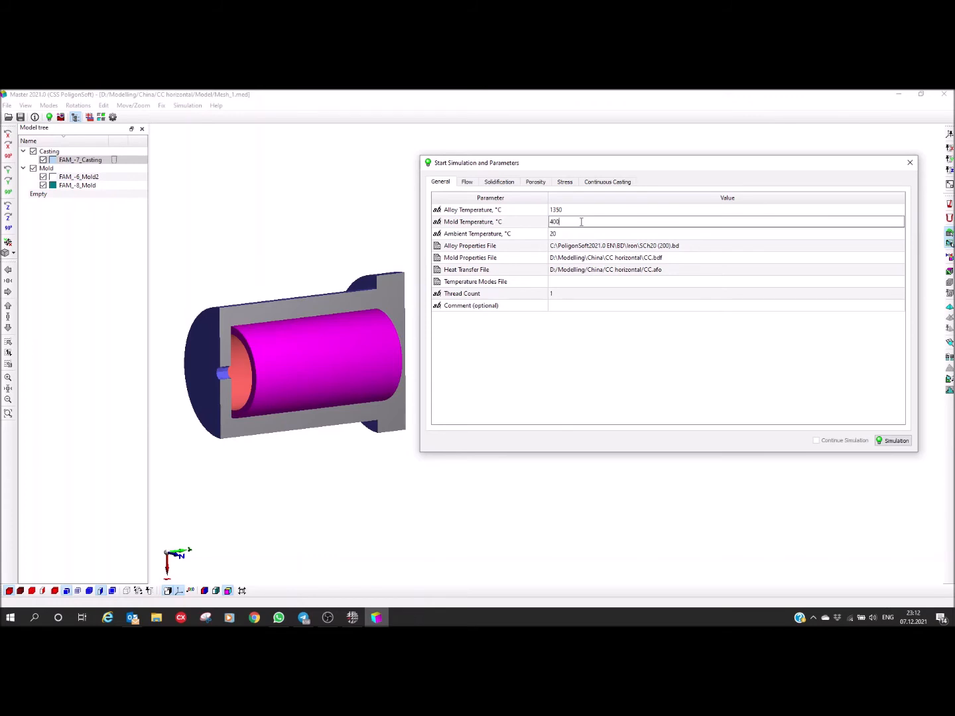
{"action": "key", "text": "Return"}
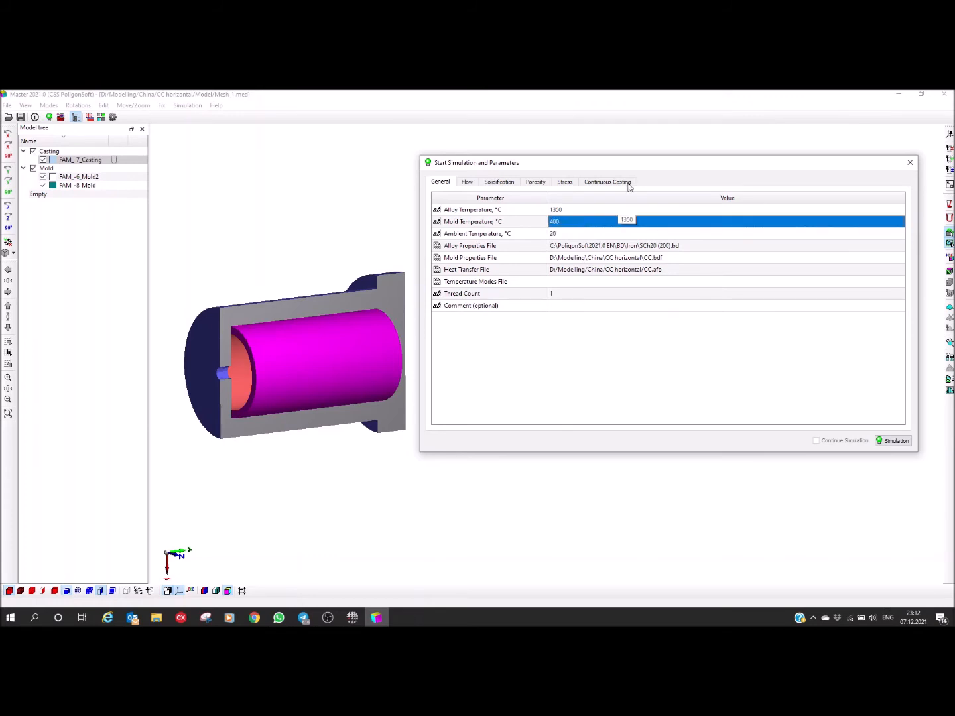
{"action": "left_click", "coordinate": [910, 164]}
Step: Open the Rotation settings and show the whole unsectioned assembly upright with its surface mesh displayed
{"action": "left_click_drag", "start_coordinate": [333, 376], "coordinate": [428, 467]}
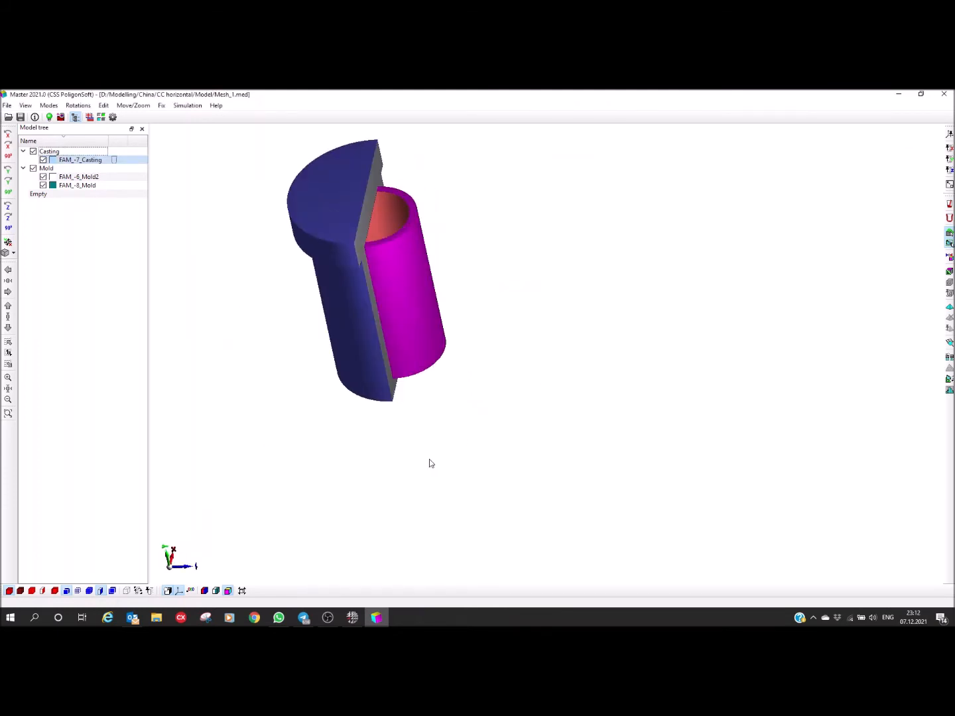
{"action": "left_click_drag", "start_coordinate": [417, 338], "coordinate": [455, 428]}
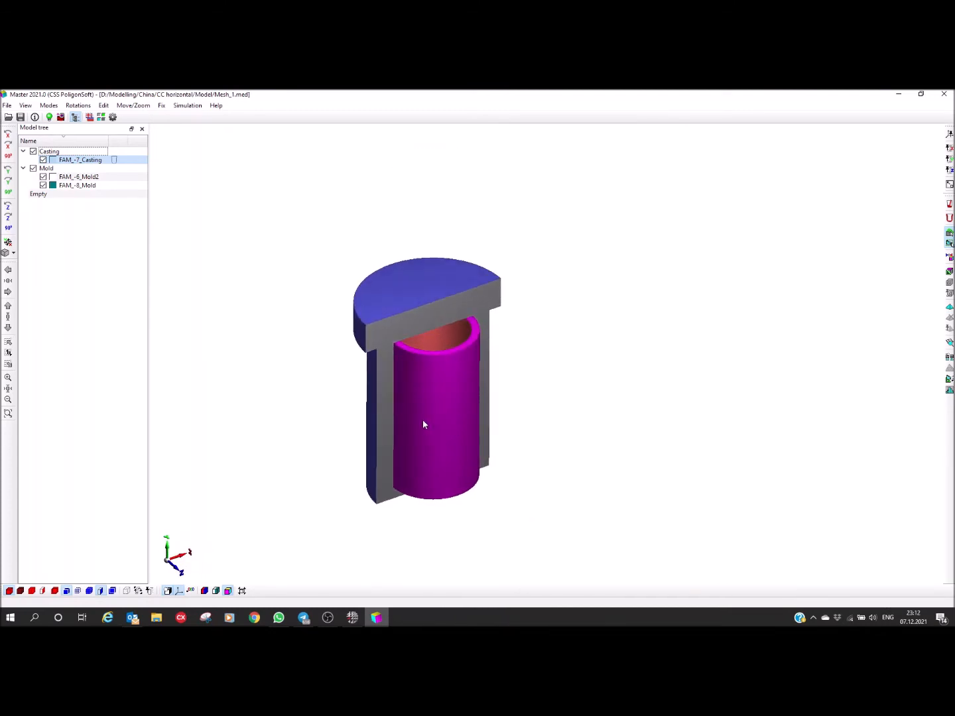
{"action": "left_click", "coordinate": [105, 106]}
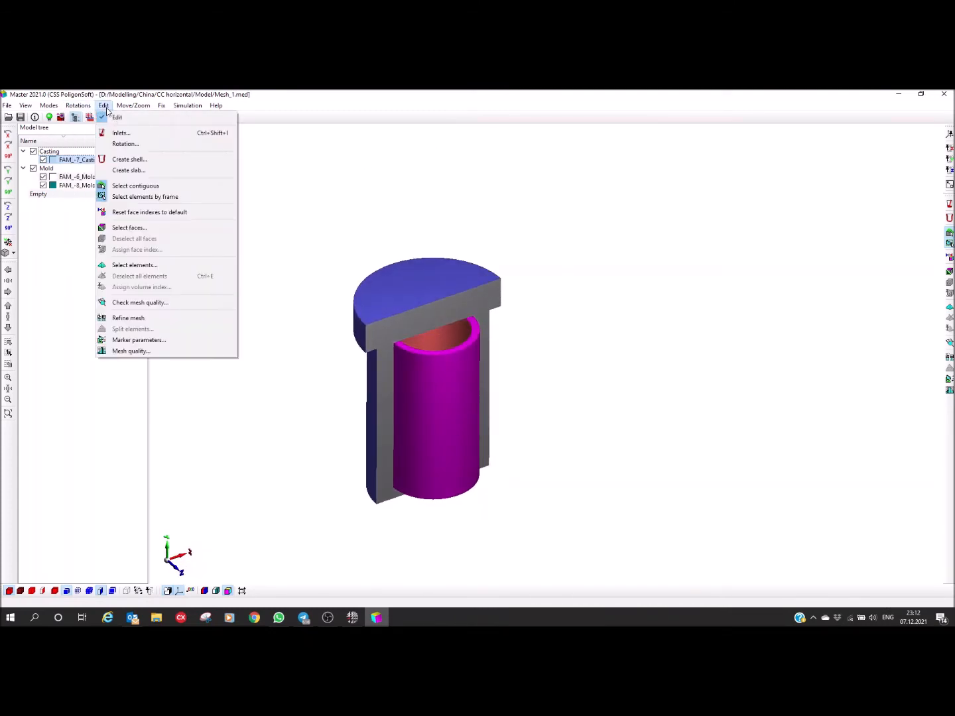
{"action": "left_click", "coordinate": [126, 144]}
{"action": "left_click_drag", "start_coordinate": [459, 302], "coordinate": [625, 268]}
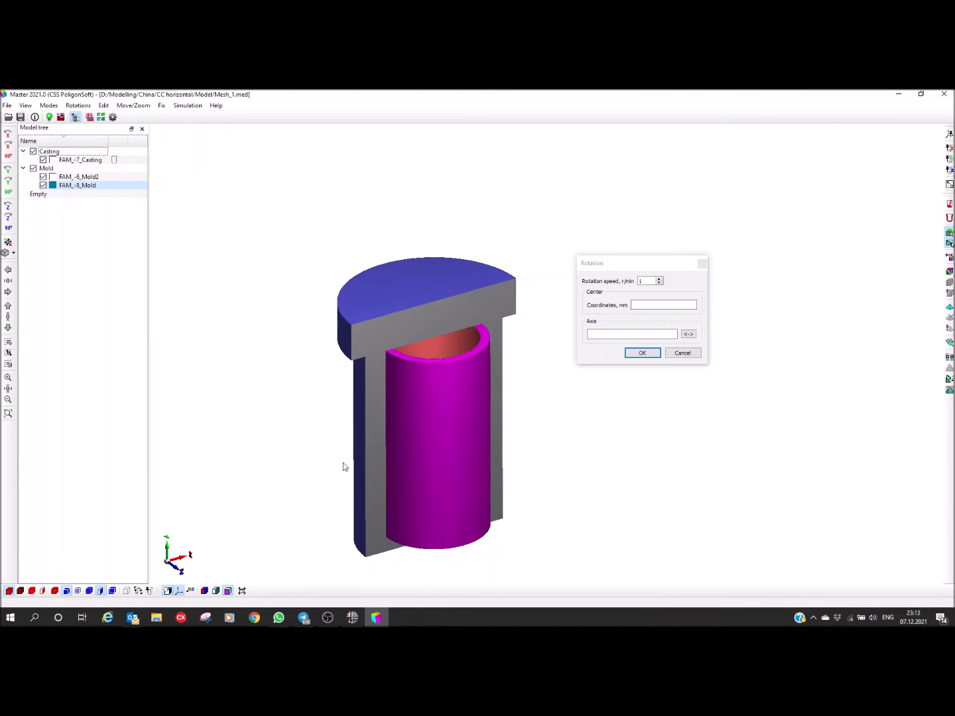
{"action": "left_click", "coordinate": [101, 592]}
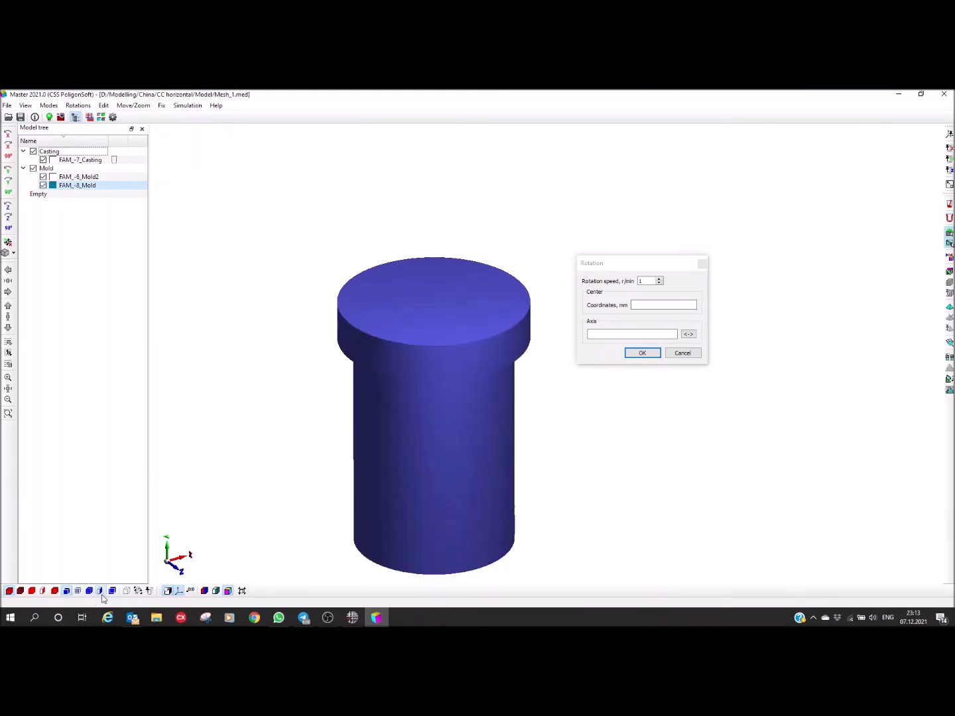
{"action": "left_click_drag", "start_coordinate": [305, 302], "coordinate": [365, 311]}
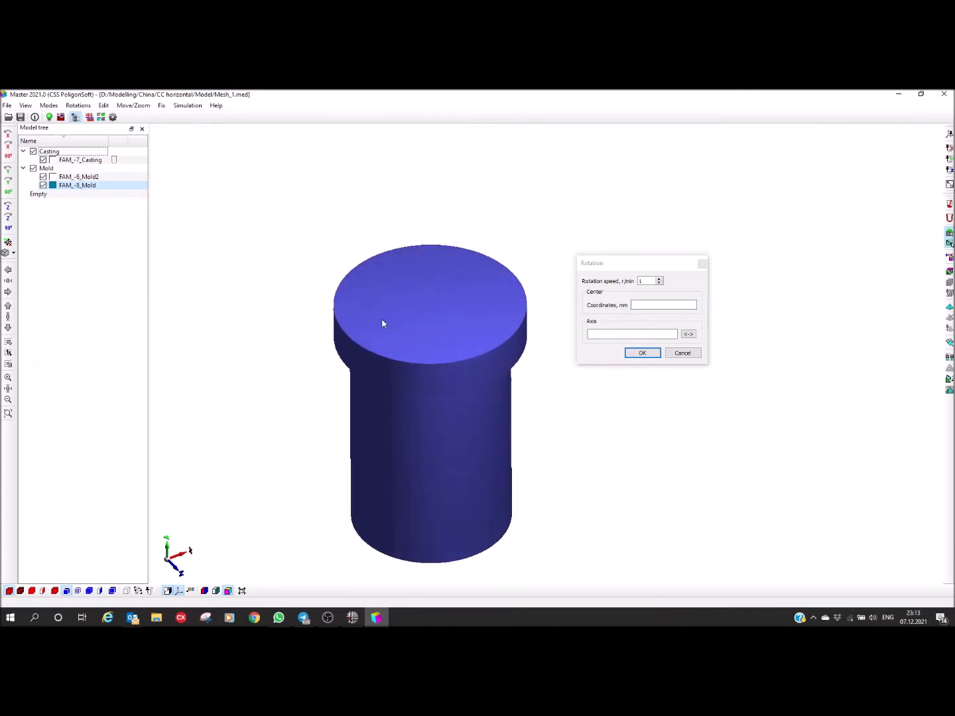
{"action": "left_click", "coordinate": [77, 591]}
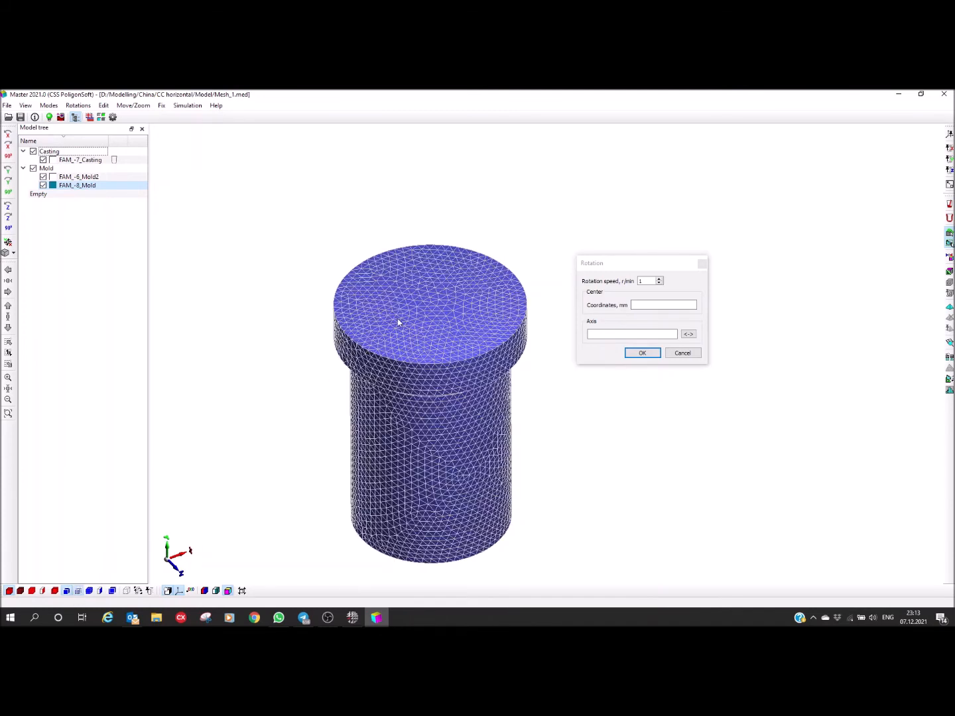
{"action": "scroll", "coordinate": [426, 309], "scroll_direction": "up", "scroll_amount": 2}
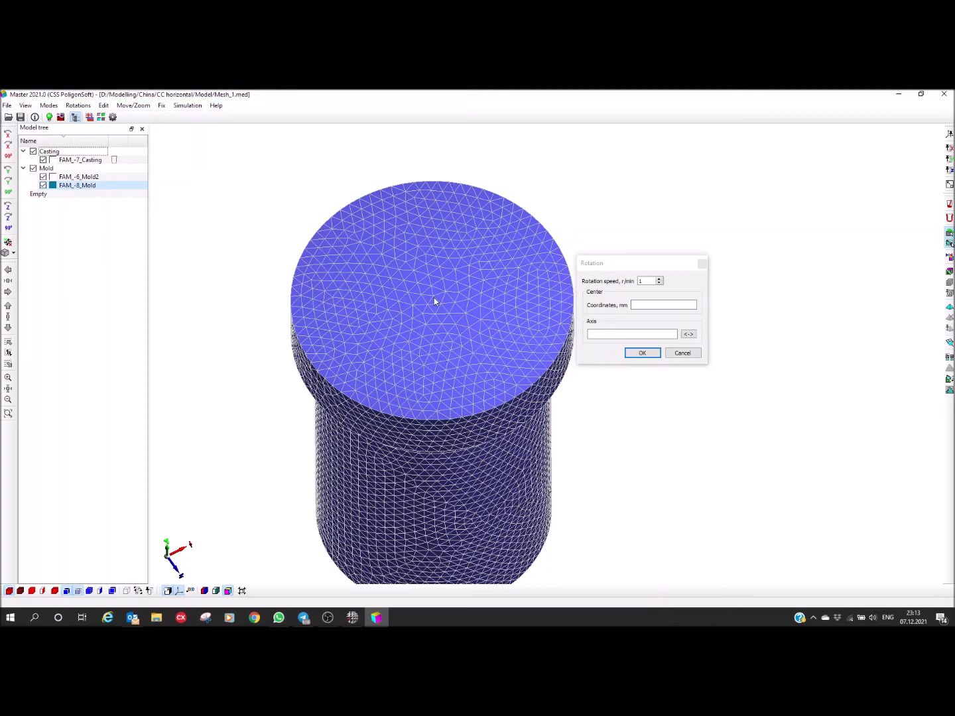
Step: Place the rotation centre on the mold's flange face at about (2.6, 497.4, -3.5) mm and reverse the axis direction
{"action": "left_click", "coordinate": [432, 300]}
{"action": "scroll", "coordinate": [433, 306], "scroll_direction": "up", "scroll_amount": 2}
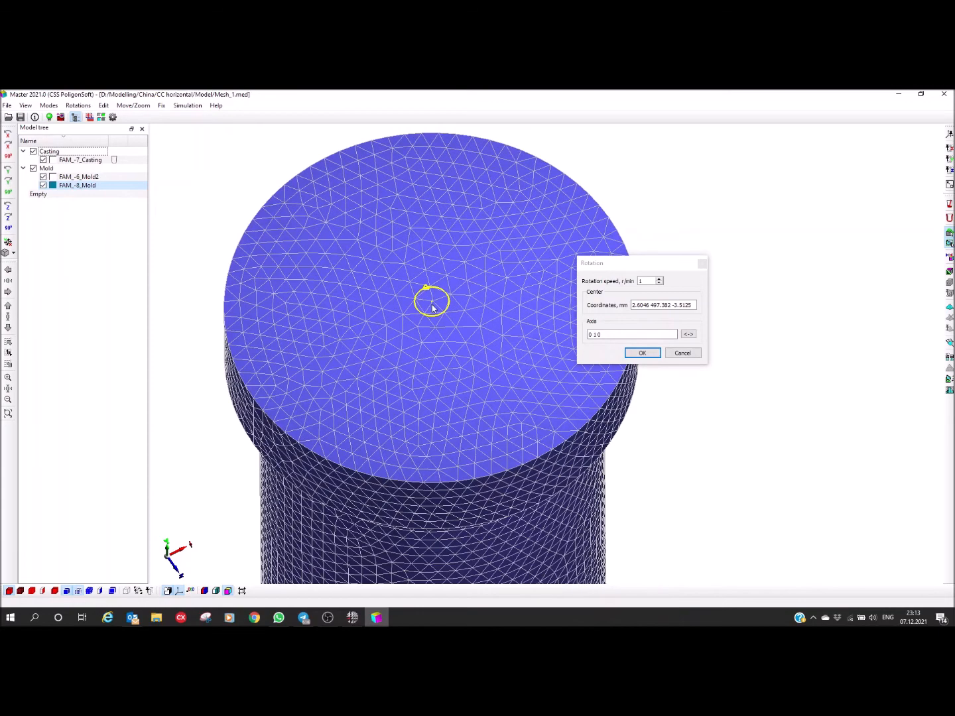
{"action": "scroll", "coordinate": [433, 307], "scroll_direction": "up", "scroll_amount": 3}
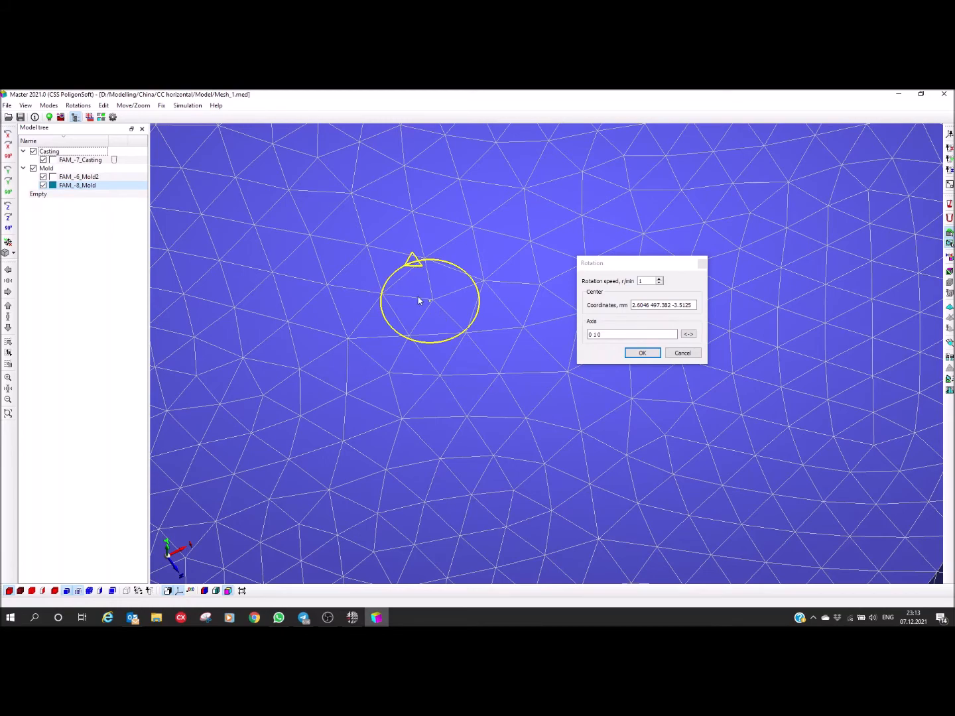
{"action": "scroll", "coordinate": [426, 309], "scroll_direction": "down", "scroll_amount": 5}
{"action": "scroll", "coordinate": [424, 291], "scroll_direction": "up", "scroll_amount": 4}
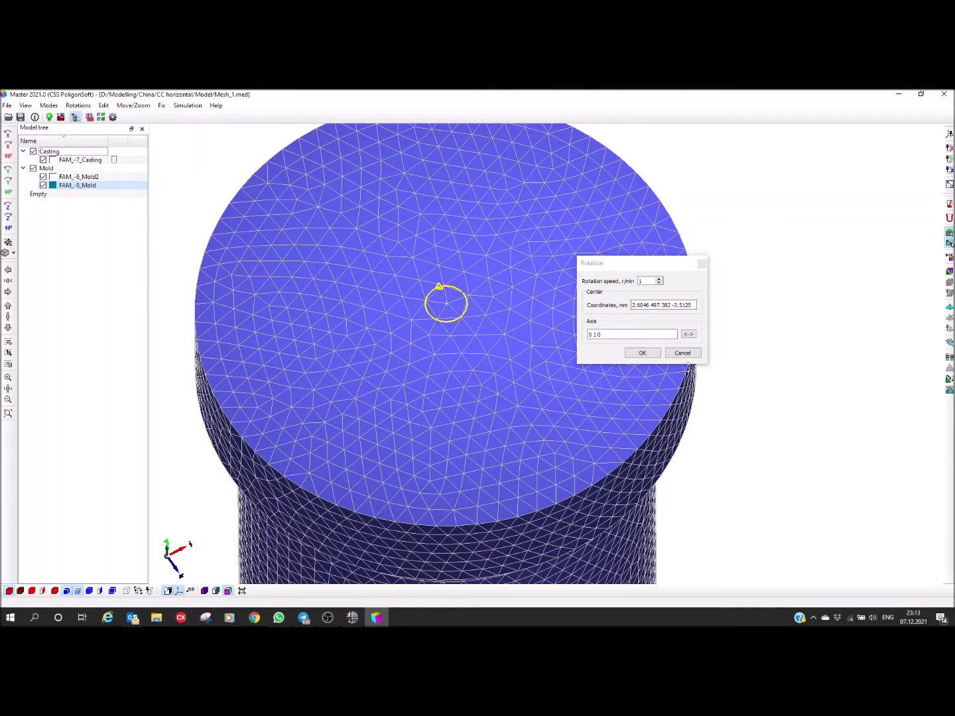
{"action": "left_click", "coordinate": [689, 336]}
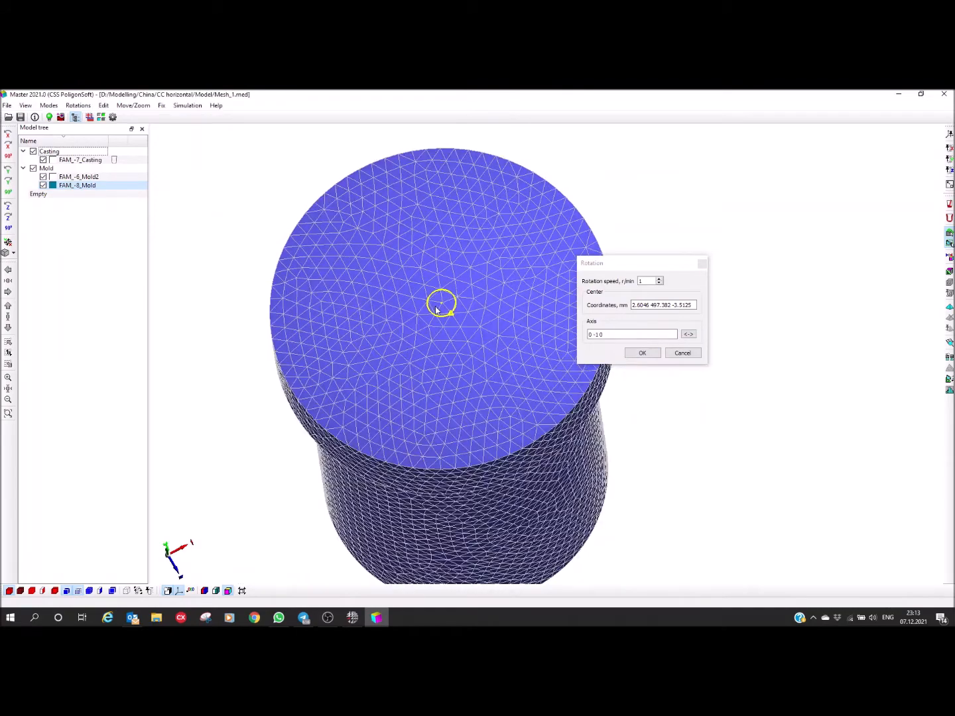
Step: Place the rotation centre anew on the mold's flange face at about (3.4, 497.4, -3.5) mm, with axis 0 1 0
{"action": "scroll", "coordinate": [450, 303], "scroll_direction": "up", "scroll_amount": 5}
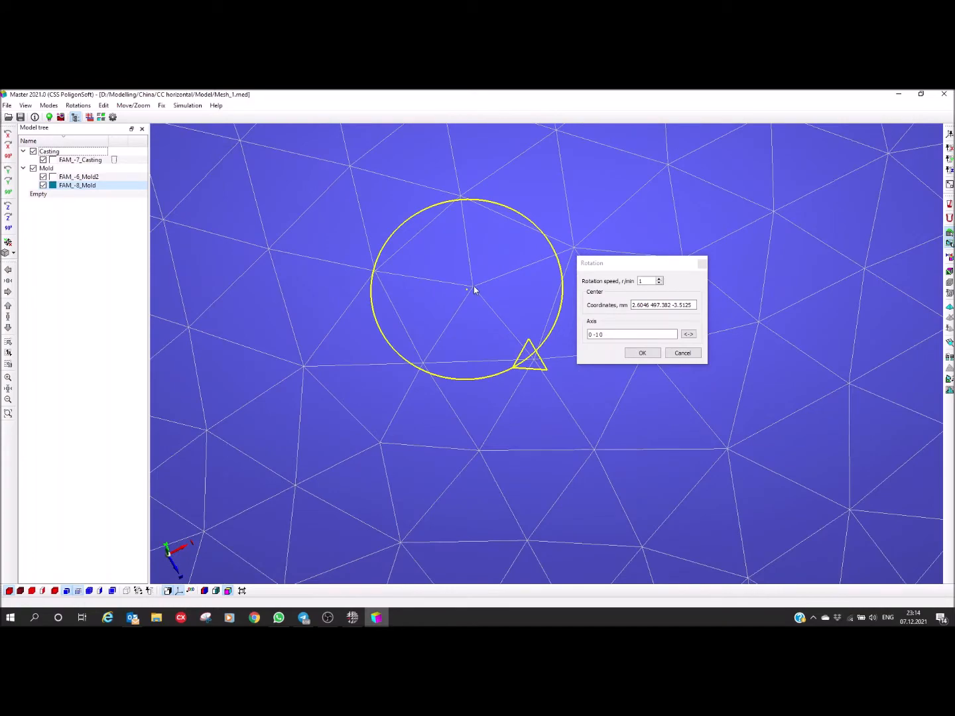
{"action": "left_click", "coordinate": [487, 315]}
{"action": "scroll", "coordinate": [471, 318], "scroll_direction": "down", "scroll_amount": 6}
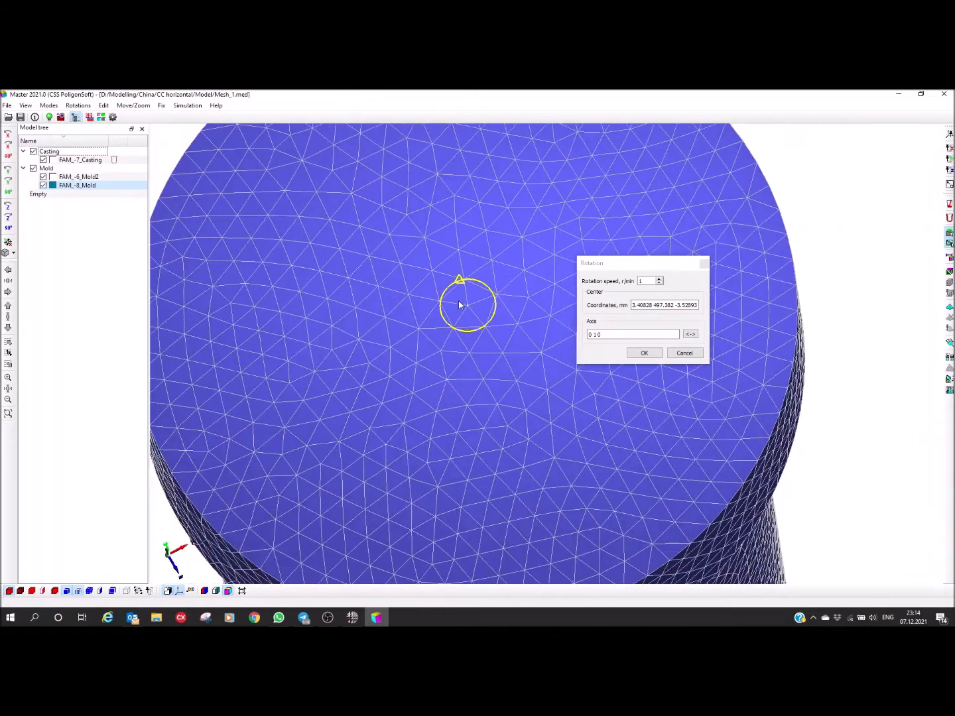
{"action": "scroll", "coordinate": [451, 313], "scroll_direction": "down", "scroll_amount": 3}
{"action": "middle_click_drag", "start_coordinate": [433, 314], "coordinate": [434, 299]}
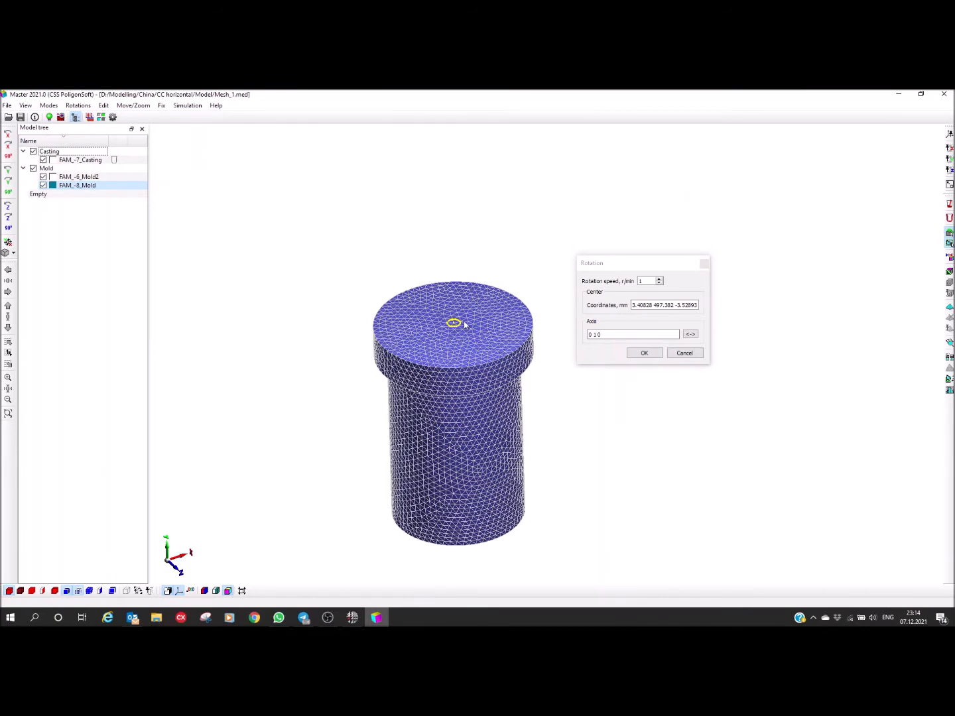
Step: Set the rotation speed to 400 r/min
{"action": "scroll", "coordinate": [467, 323], "scroll_direction": "up", "scroll_amount": 3}
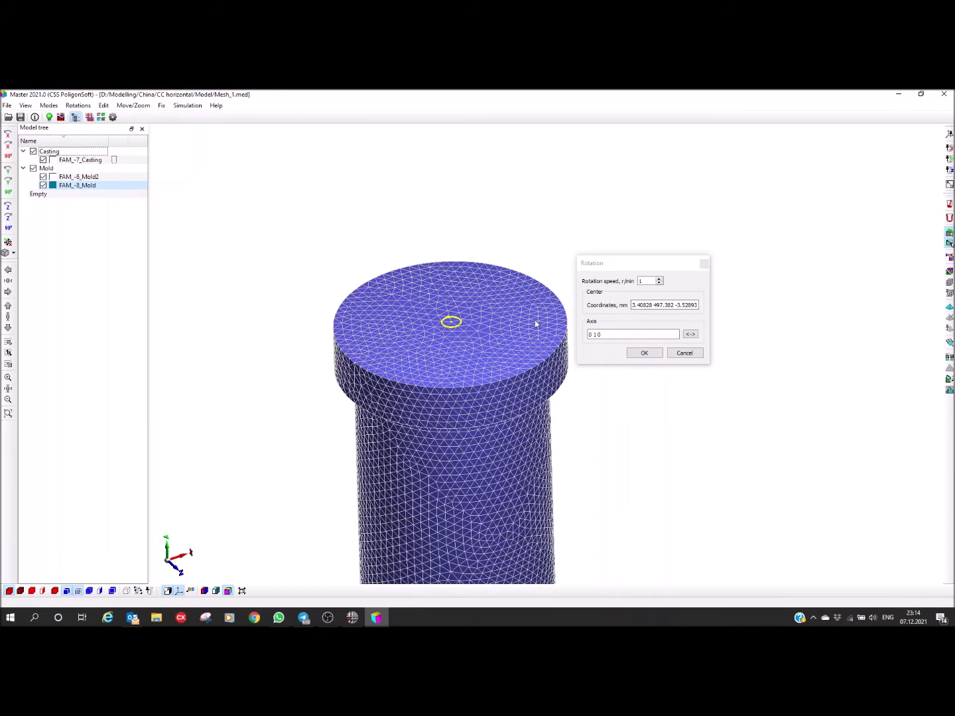
{"action": "left_click", "coordinate": [642, 284]}
{"action": "key", "text": "BackSpace"}
{"action": "type", "text": "400"}
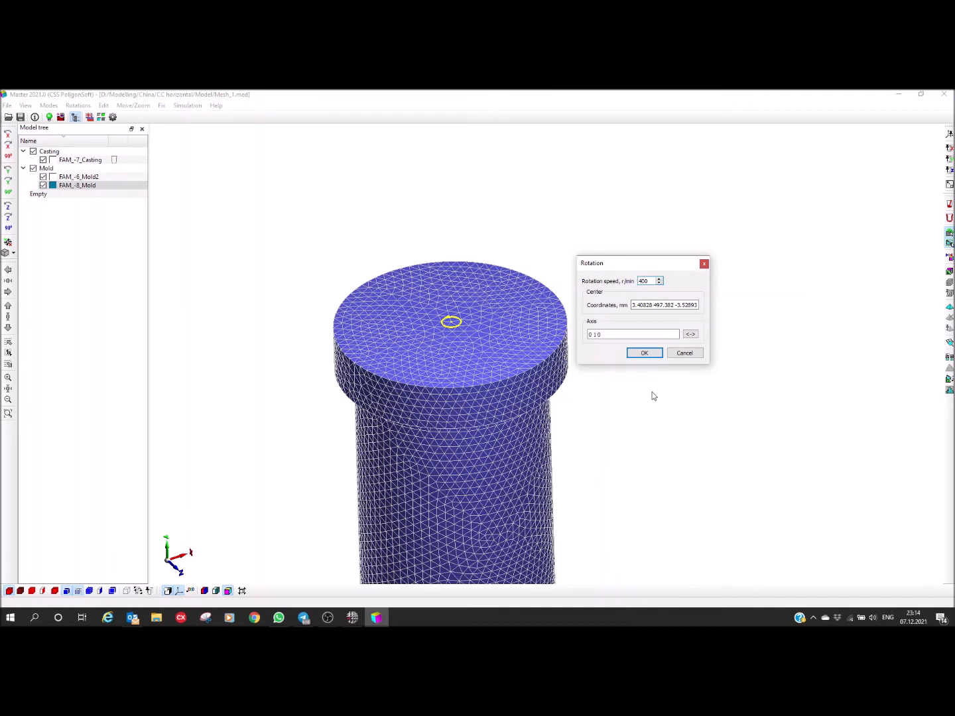
Step: Confirm the rotation settings and colour the meshed assembly by volume index
{"action": "left_click", "coordinate": [646, 355]}
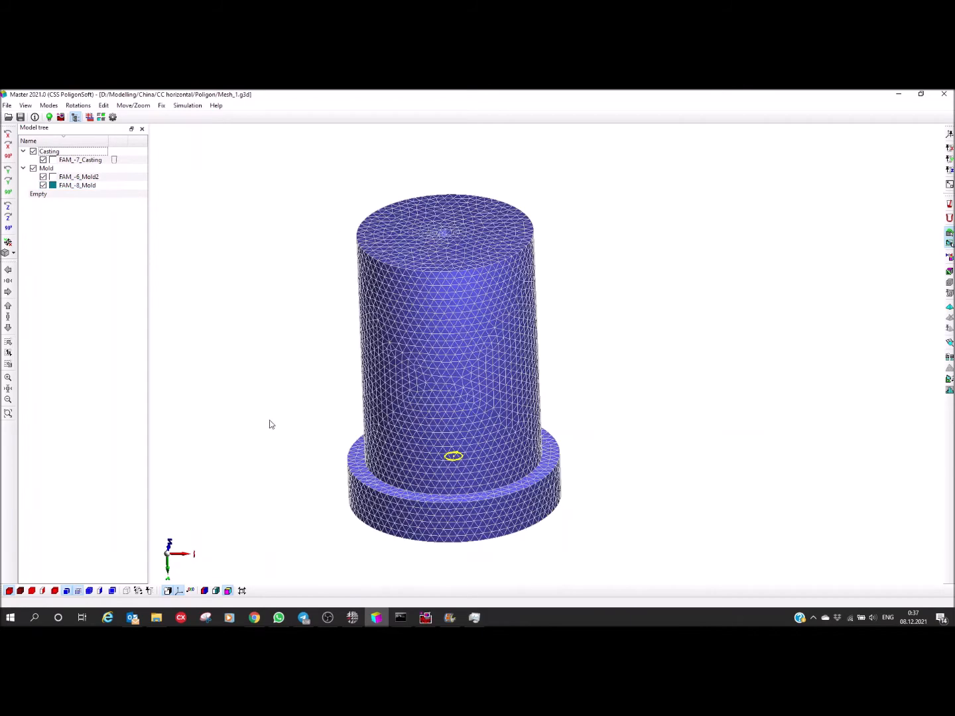
{"action": "middle_click_drag", "start_coordinate": [297, 417], "coordinate": [225, 396]}
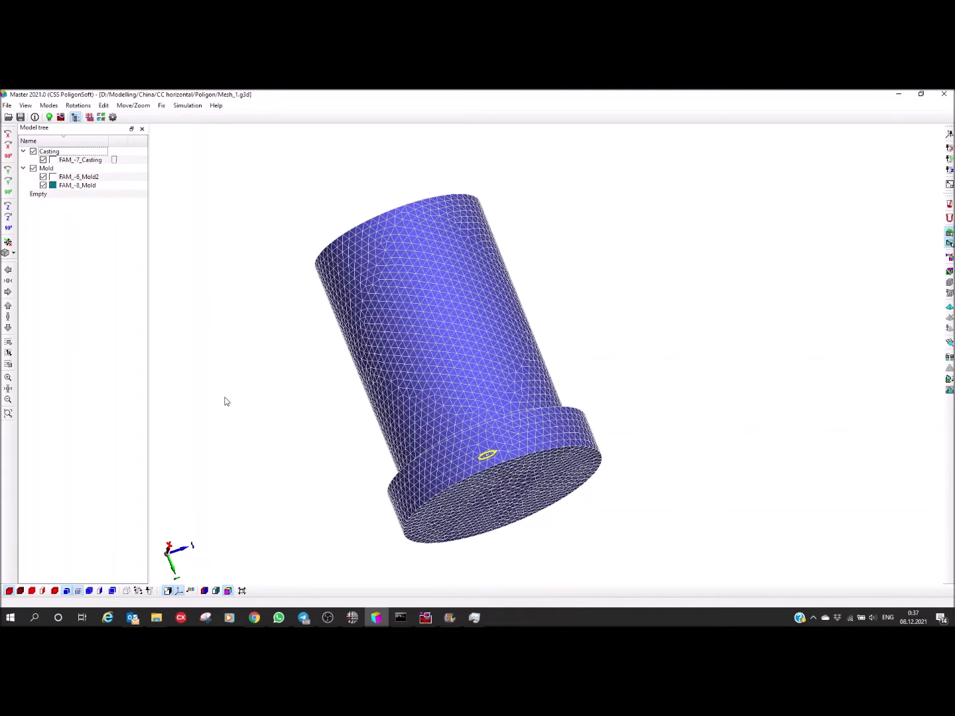
{"action": "left_click", "coordinate": [216, 591]}
{"action": "middle_click_drag", "start_coordinate": [299, 390], "coordinate": [314, 475]}
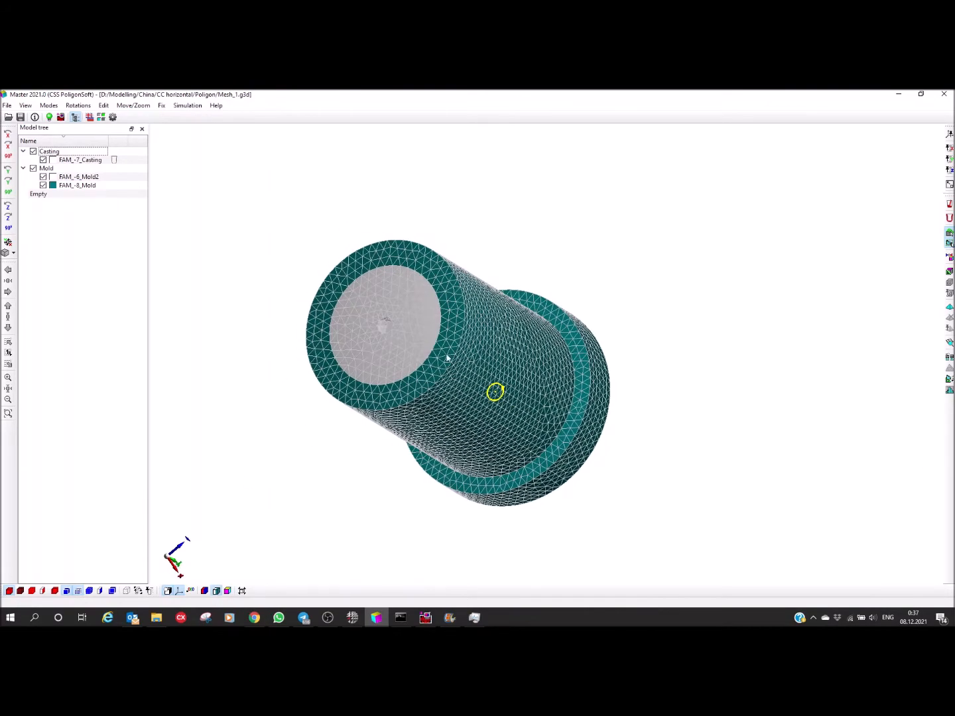
{"action": "left_click_drag", "start_coordinate": [390, 318], "coordinate": [378, 355]}
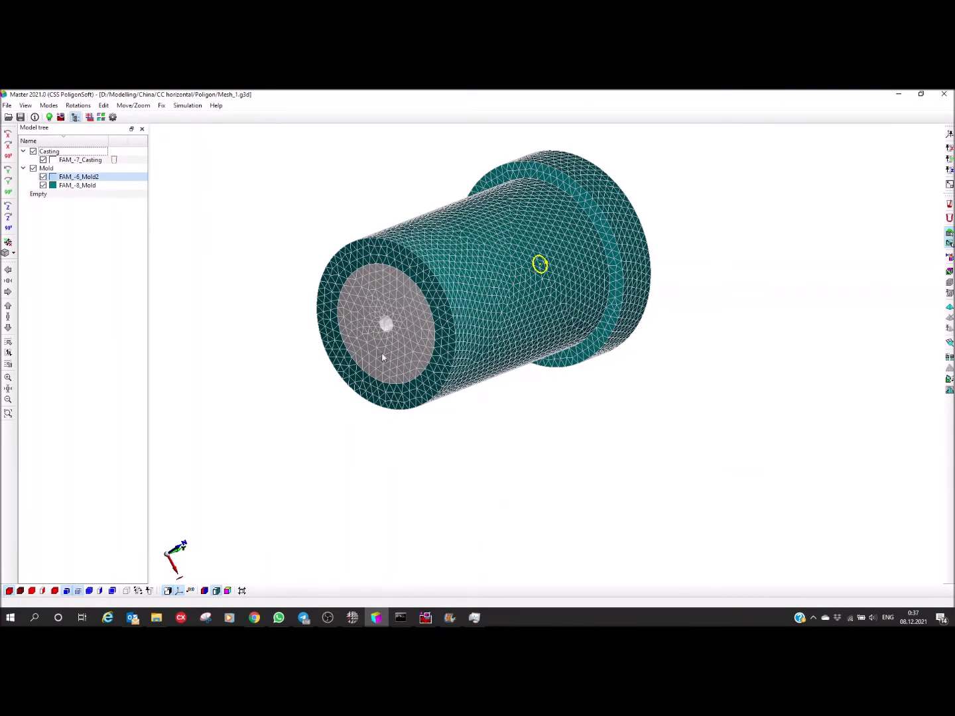
{"action": "middle_click_drag", "start_coordinate": [421, 319], "coordinate": [428, 367]}
{"action": "left_click_drag", "start_coordinate": [427, 368], "coordinate": [420, 361]}
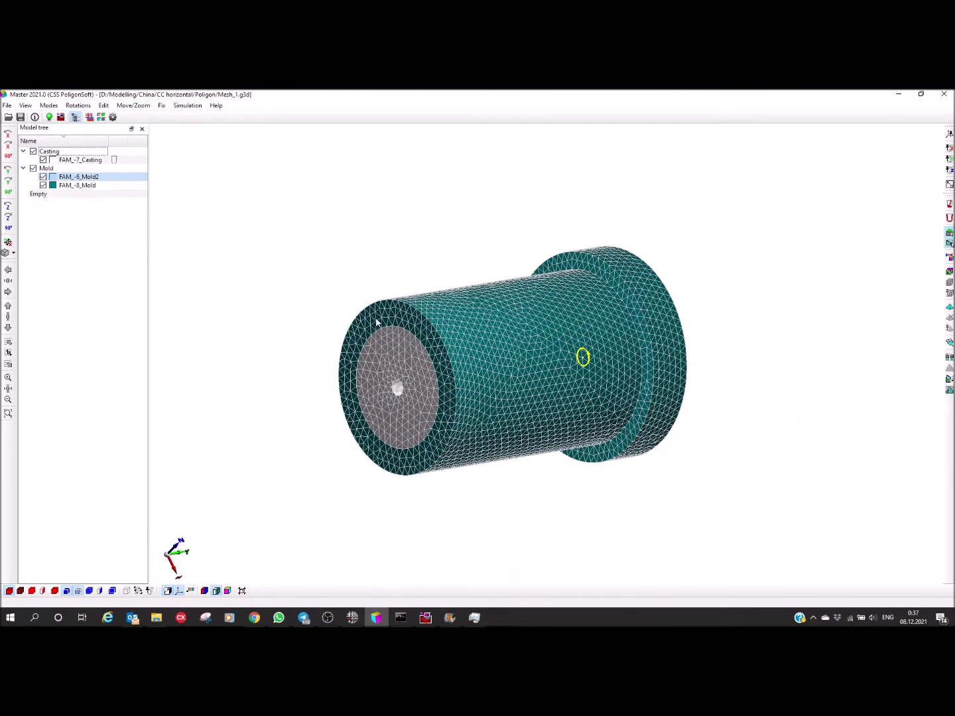
Step: Assign volume index 2, Steel Carbon, to the outer mold FAM_-8_Mold
{"action": "double_click", "coordinate": [396, 320]}
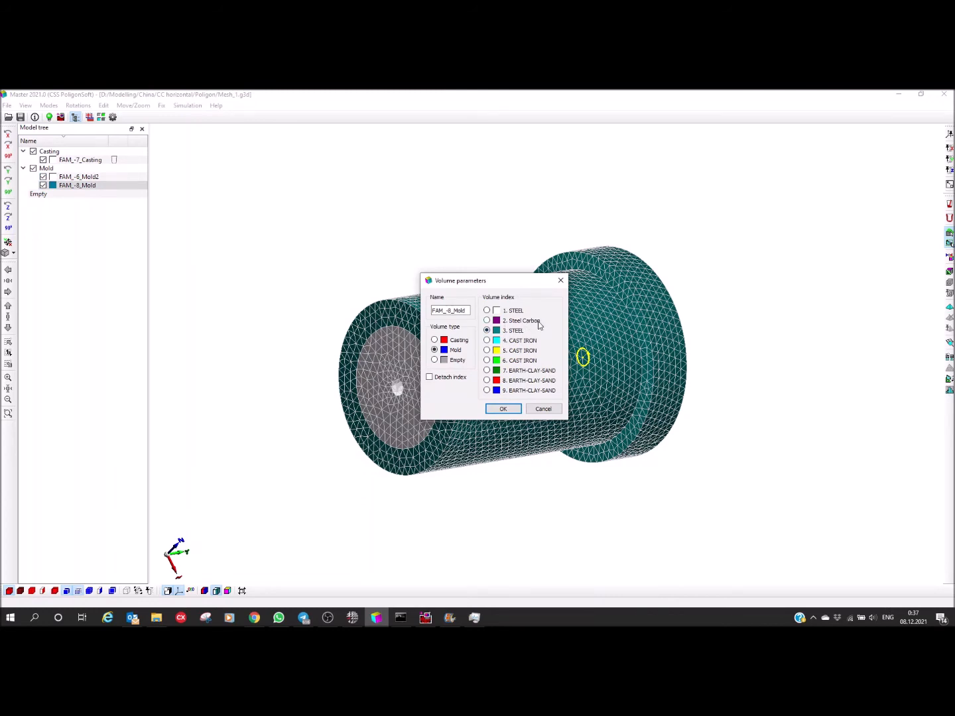
{"action": "left_click", "coordinate": [487, 320]}
{"action": "left_click_drag", "start_coordinate": [478, 284], "coordinate": [498, 226]}
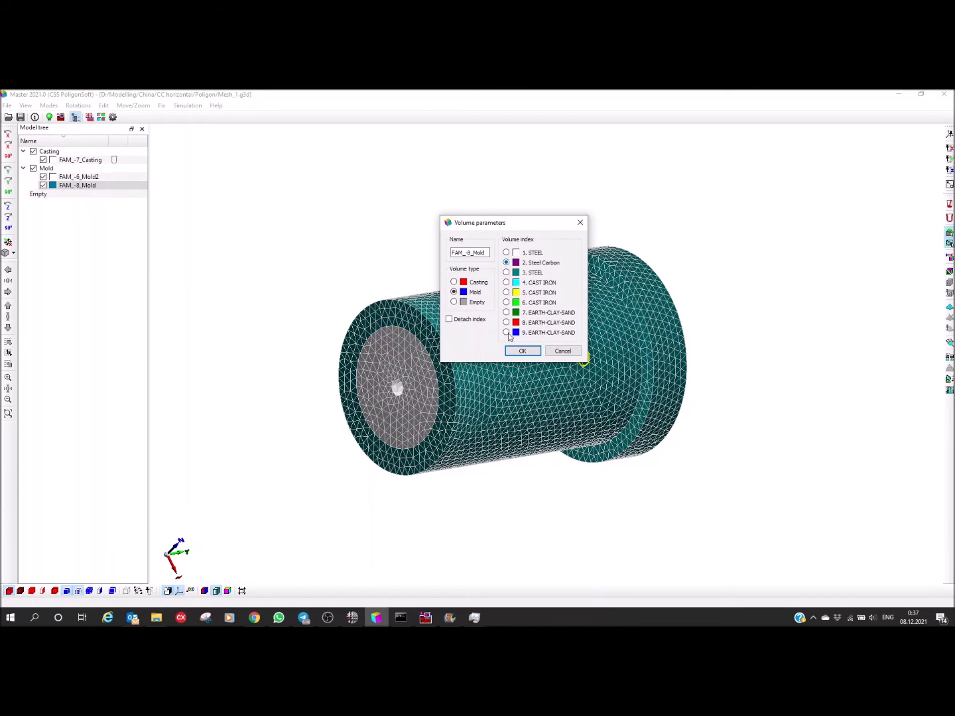
{"action": "left_click", "coordinate": [520, 351]}
Step: Assign volume index 2, Steel Carbon, to the inner mold FAM_-6_Mold2 as well
{"action": "middle_click_drag", "start_coordinate": [457, 329], "coordinate": [407, 367]}
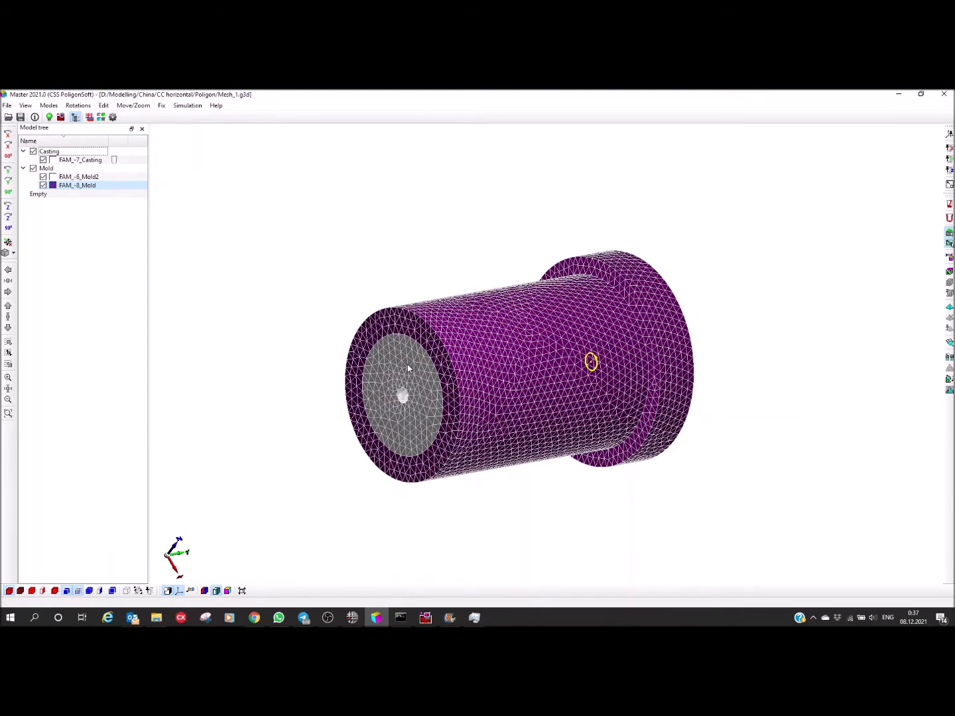
{"action": "double_click", "coordinate": [407, 367]}
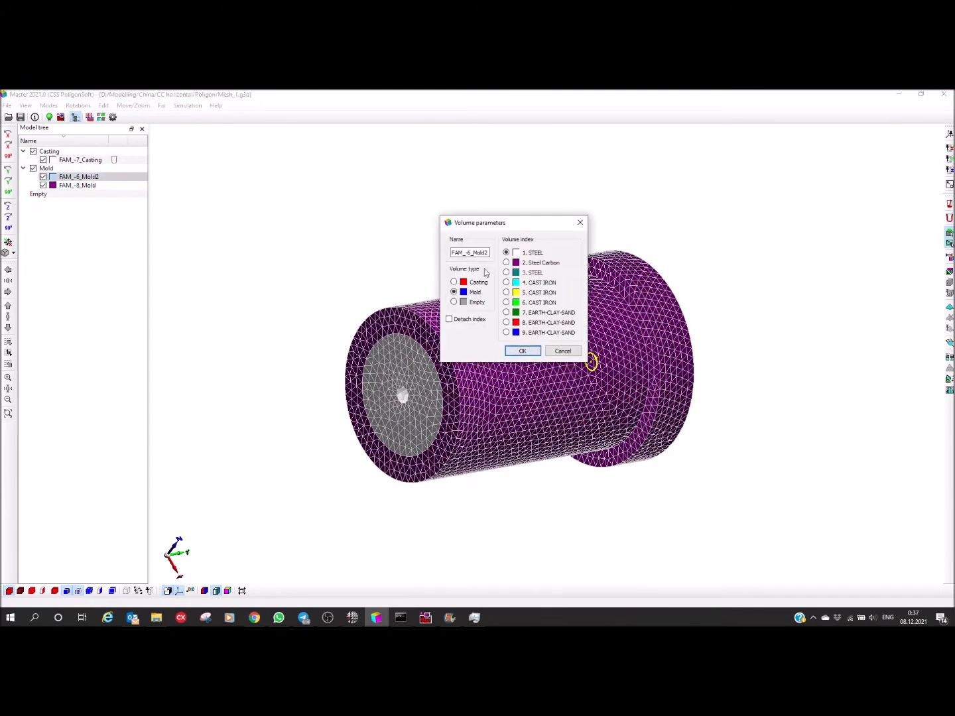
{"action": "left_click", "coordinate": [506, 263]}
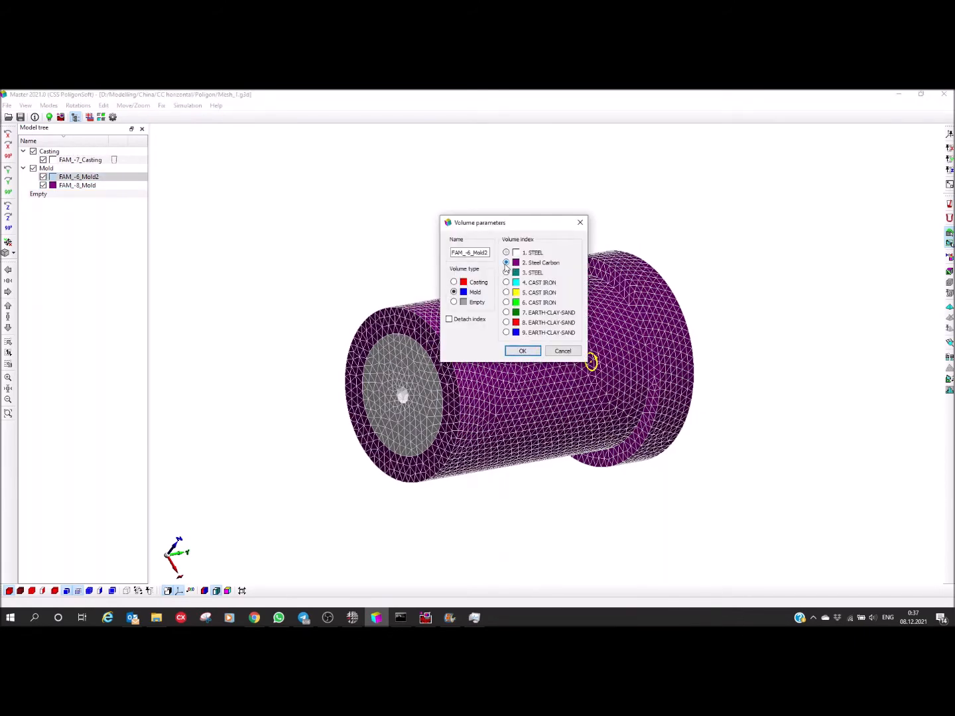
{"action": "left_click", "coordinate": [523, 351]}
Step: Examine the mold assembly and its rotation centre from several sides, ending on the end face with the central hole
{"action": "mouse_move", "coordinate": [415, 421]}
{"action": "middle_mouse_down"}
{"action": "mouse_move", "coordinate": [420, 469]}
{"action": "mouse_move", "coordinate": [482, 319]}
{"action": "middle_mouse_up"}
{"action": "middle_click_drag", "start_coordinate": [449, 362], "coordinate": [457, 318]}
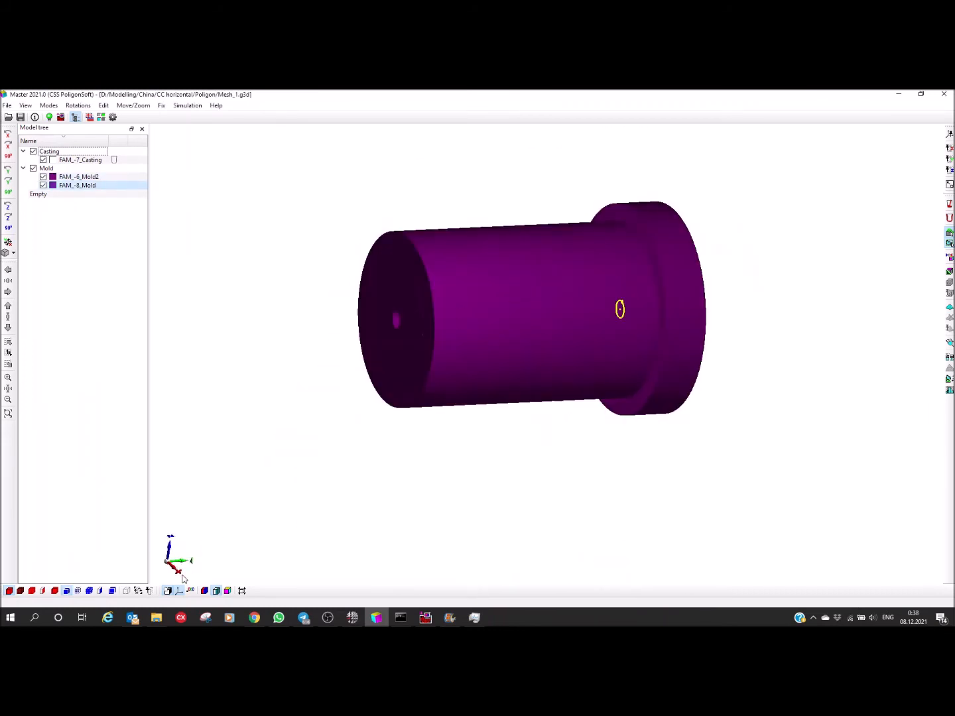
{"action": "left_click", "coordinate": [100, 591]}
{"action": "middle_click_drag", "start_coordinate": [406, 429], "coordinate": [454, 475]}
{"action": "middle_click_drag", "start_coordinate": [531, 303], "coordinate": [504, 298]}
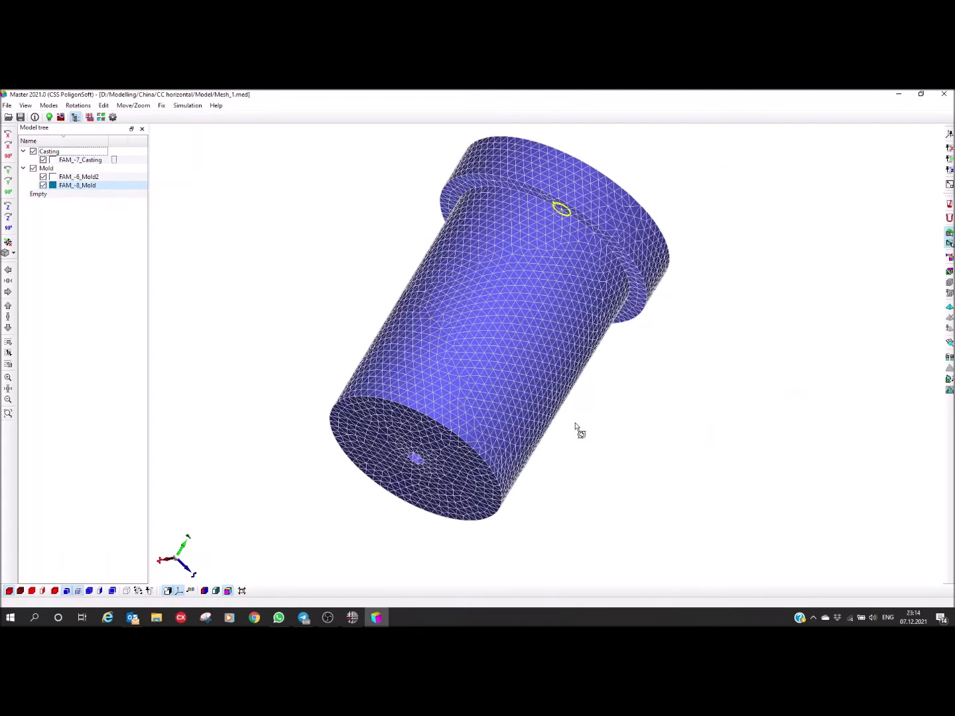
{"action": "middle_click_drag", "start_coordinate": [578, 430], "coordinate": [205, 480]}
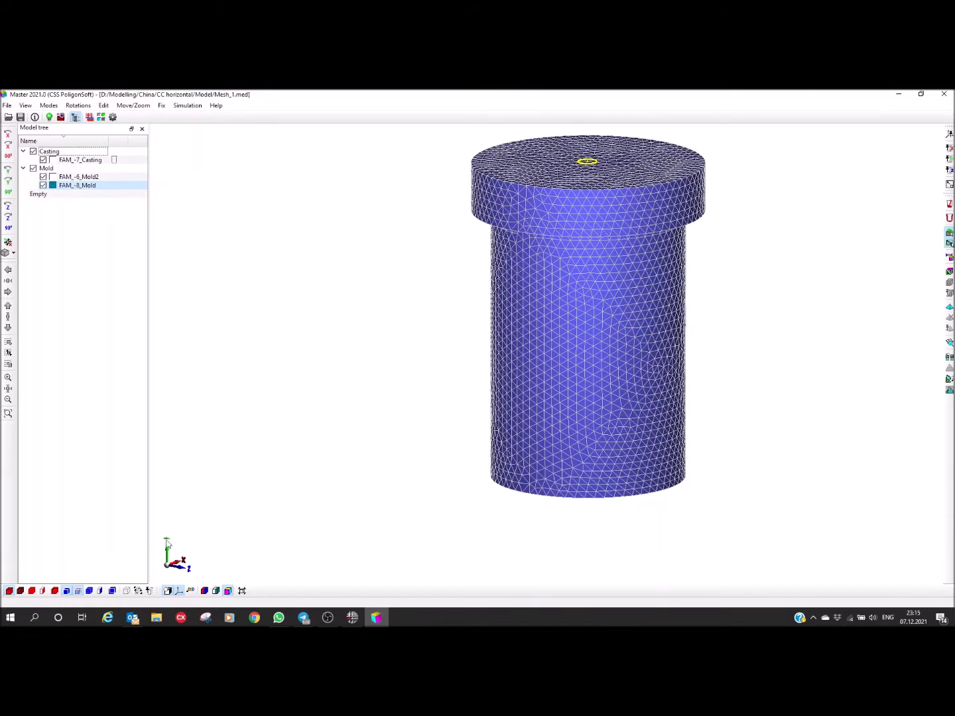
{"action": "middle_click_drag", "start_coordinate": [582, 392], "coordinate": [583, 431]}
{"action": "left_click_drag", "start_coordinate": [595, 355], "coordinate": [524, 345]}
{"action": "left_click_drag", "start_coordinate": [557, 419], "coordinate": [593, 310]}
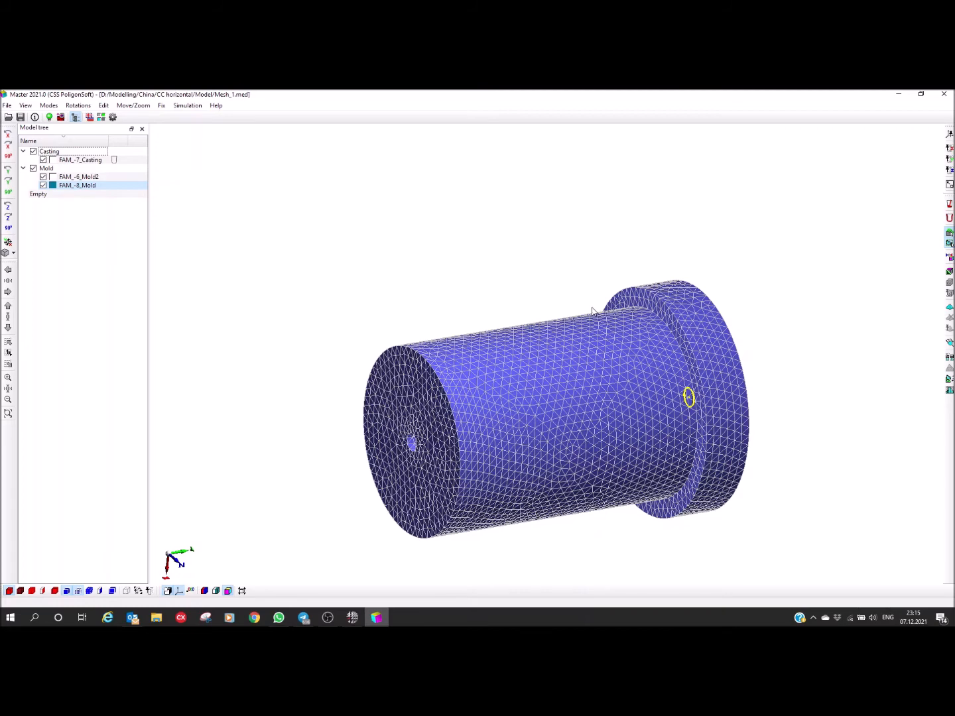
{"action": "middle_click_drag", "start_coordinate": [603, 437], "coordinate": [562, 414]}
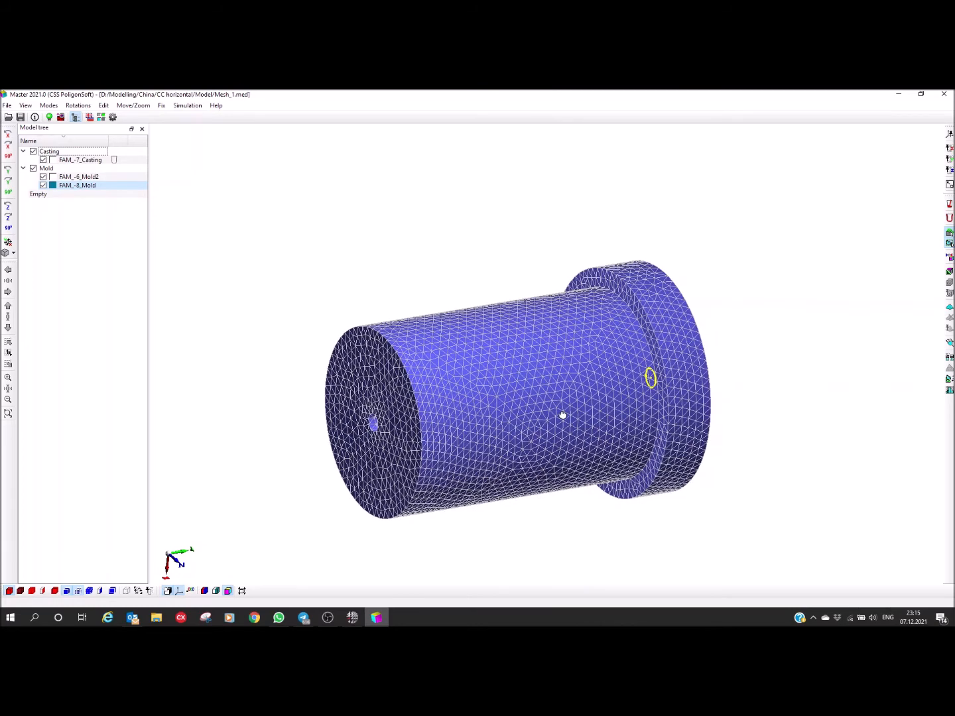
{"action": "middle_click_drag", "start_coordinate": [489, 437], "coordinate": [517, 437]}
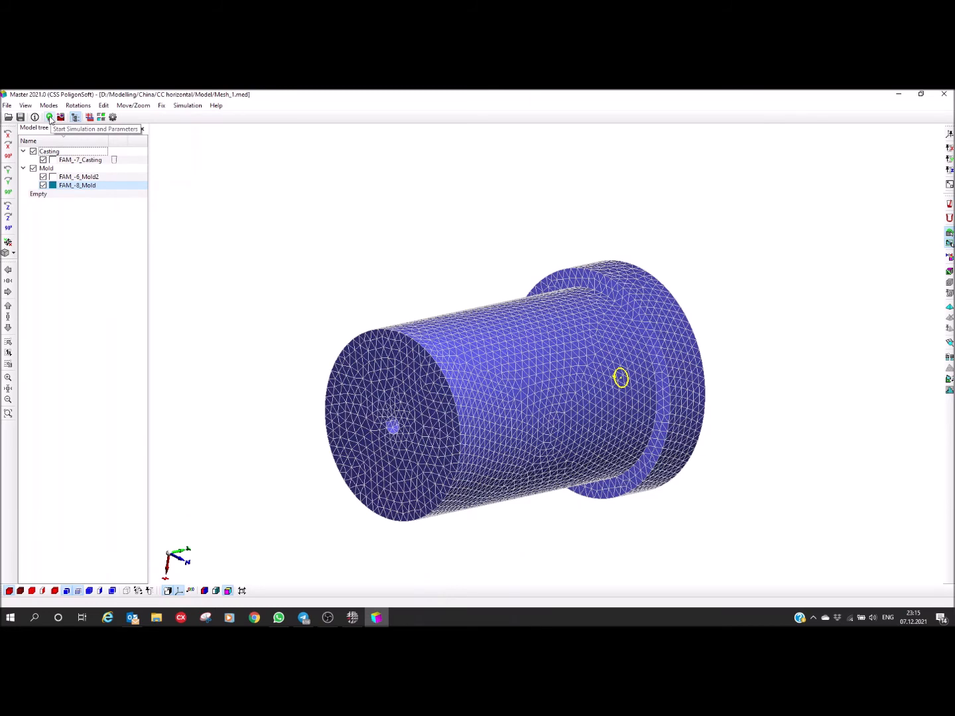
Step: Open the simulation start parameters, check the flow and timestep settings, and set the solidification stop condition to Stop Temperature
{"action": "left_click", "coordinate": [50, 117]}
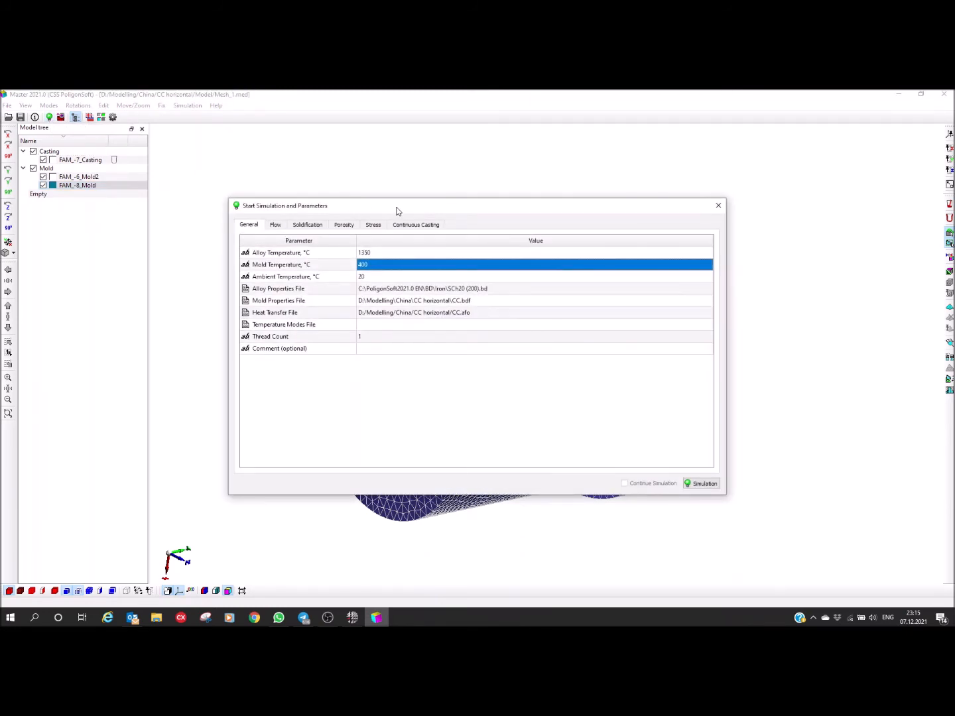
{"action": "left_click_drag", "start_coordinate": [397, 210], "coordinate": [408, 213]}
{"action": "left_click", "coordinate": [286, 228]}
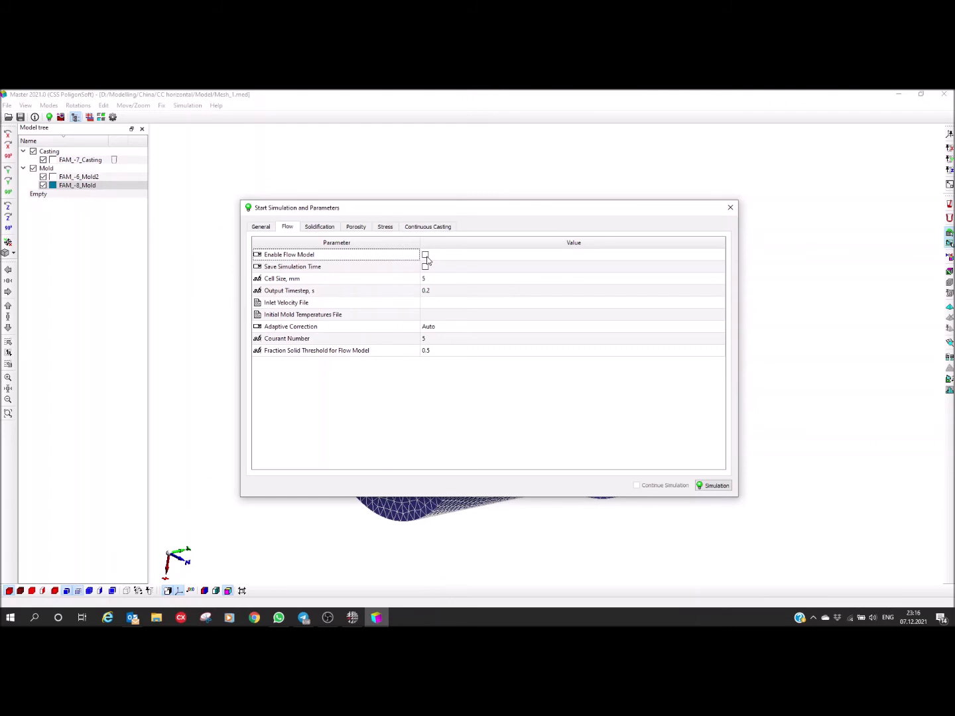
{"action": "left_click", "coordinate": [319, 228]}
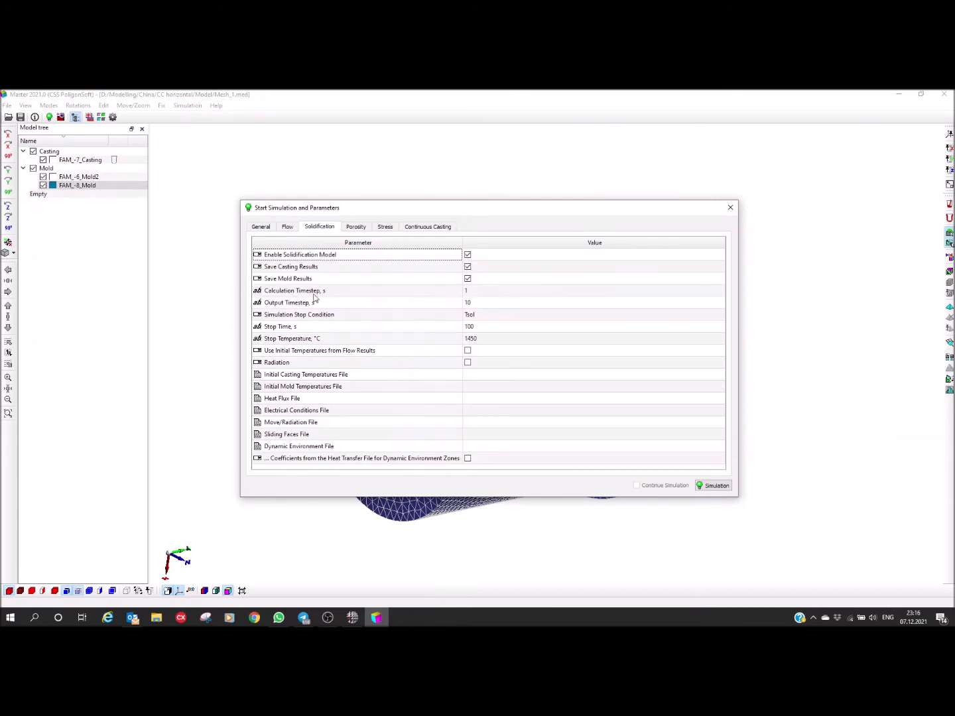
{"action": "left_click", "coordinate": [483, 293]}
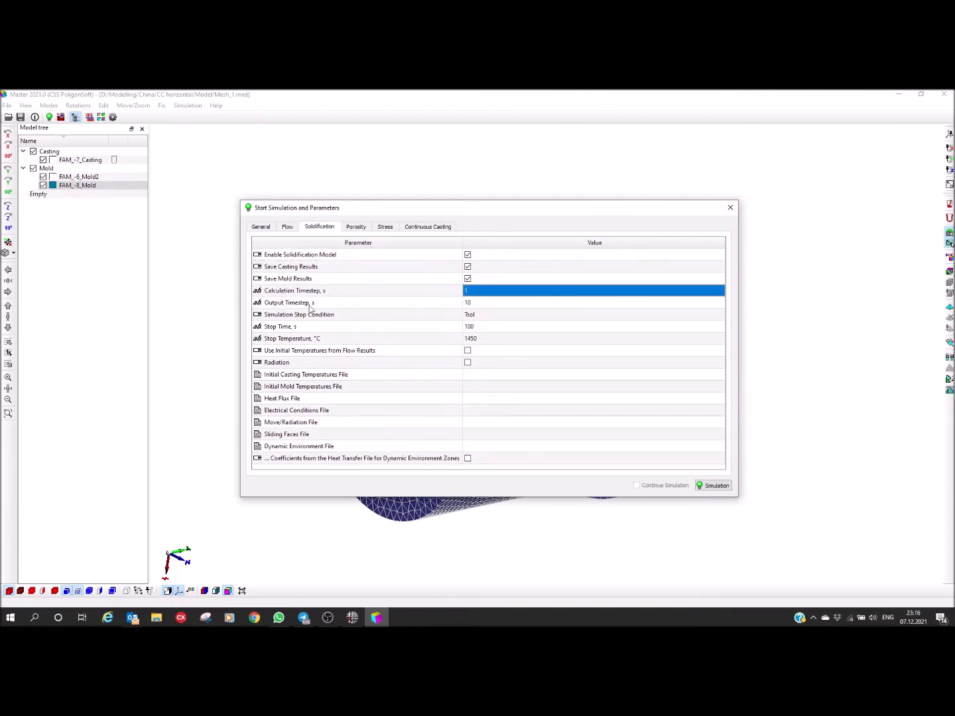
{"action": "left_click", "coordinate": [477, 305]}
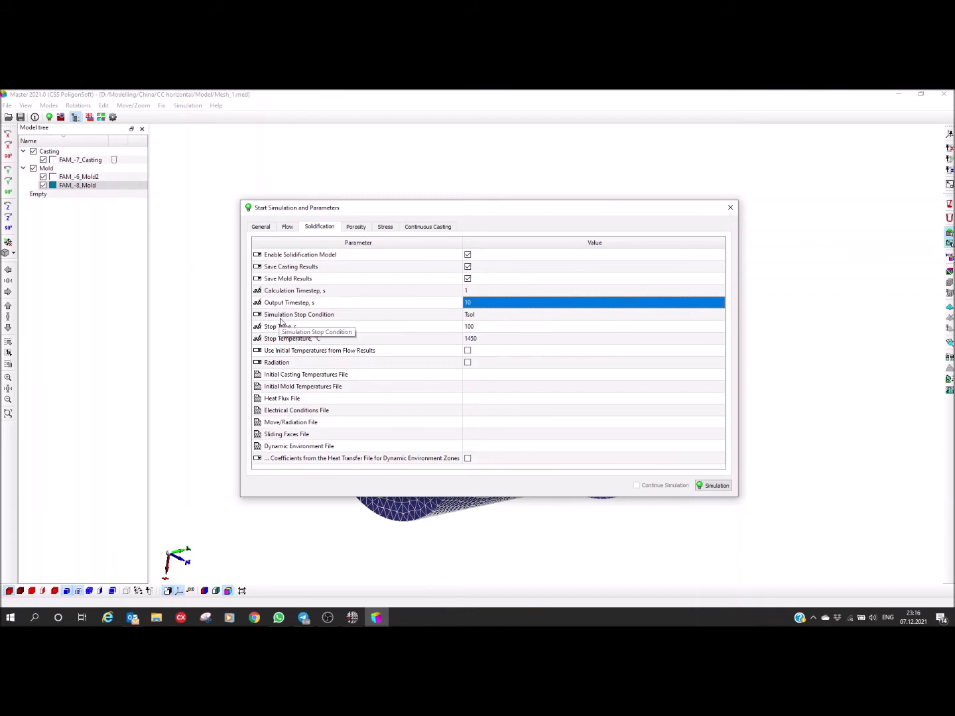
{"action": "left_click", "coordinate": [520, 316]}
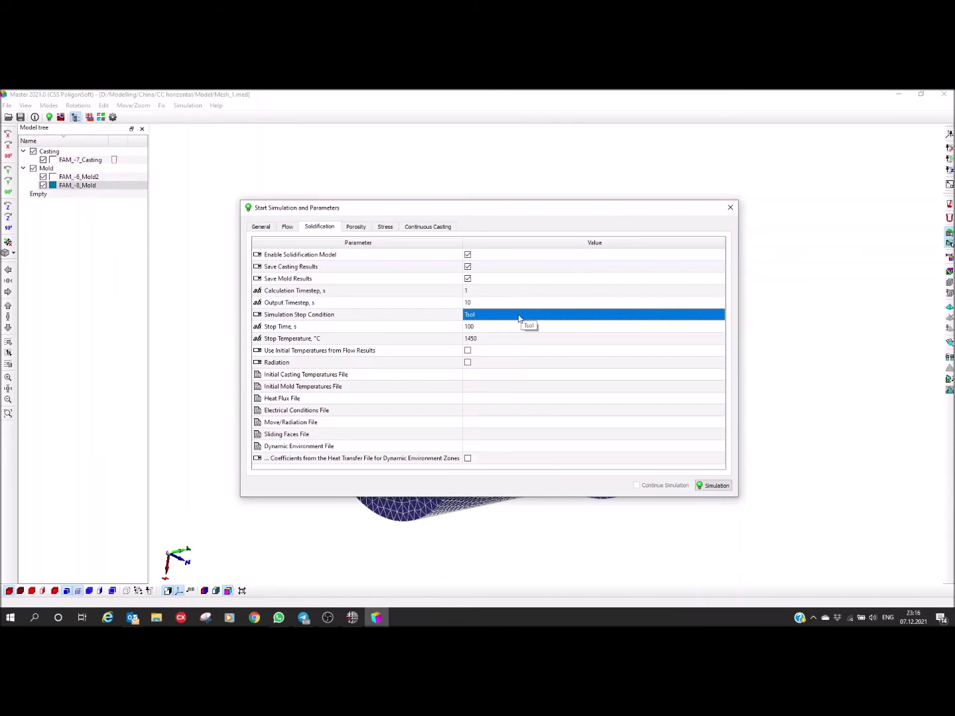
{"action": "left_click", "coordinate": [518, 316]}
{"action": "left_click", "coordinate": [722, 317]}
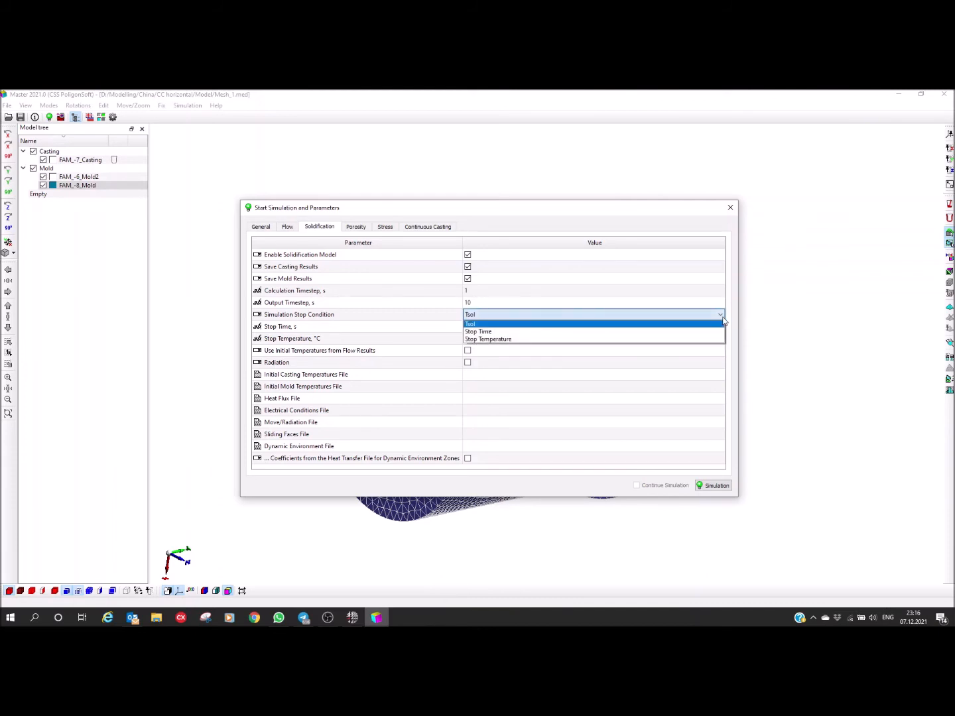
{"action": "left_click", "coordinate": [505, 339]}
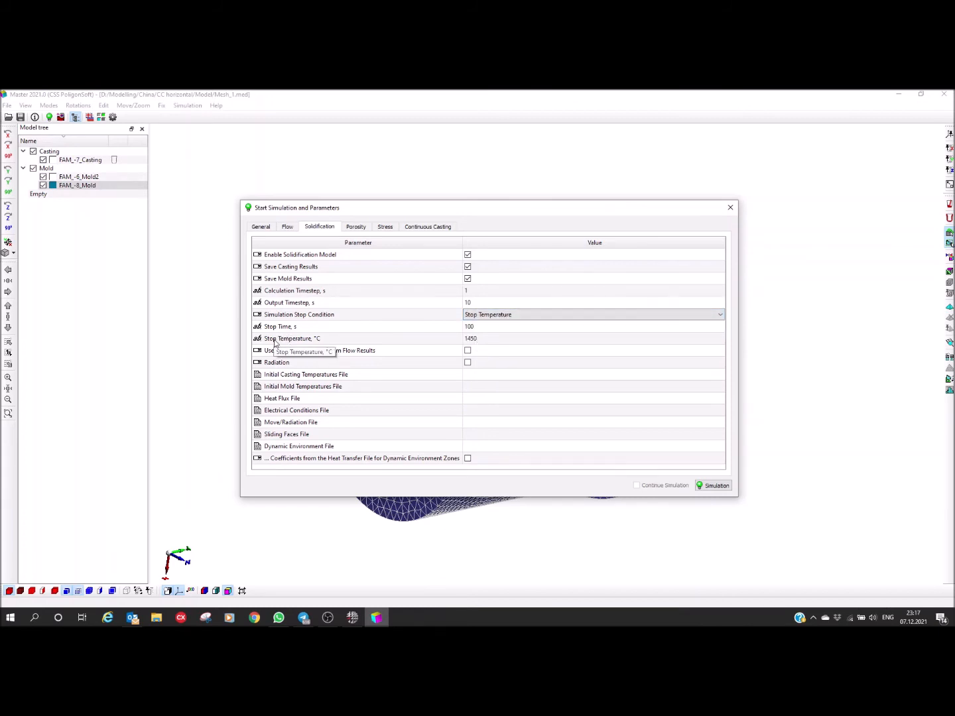
Step: Set the solidification stop temperature to 400 °C
{"action": "left_click", "coordinate": [275, 341]}
{"action": "left_click", "coordinate": [485, 342]}
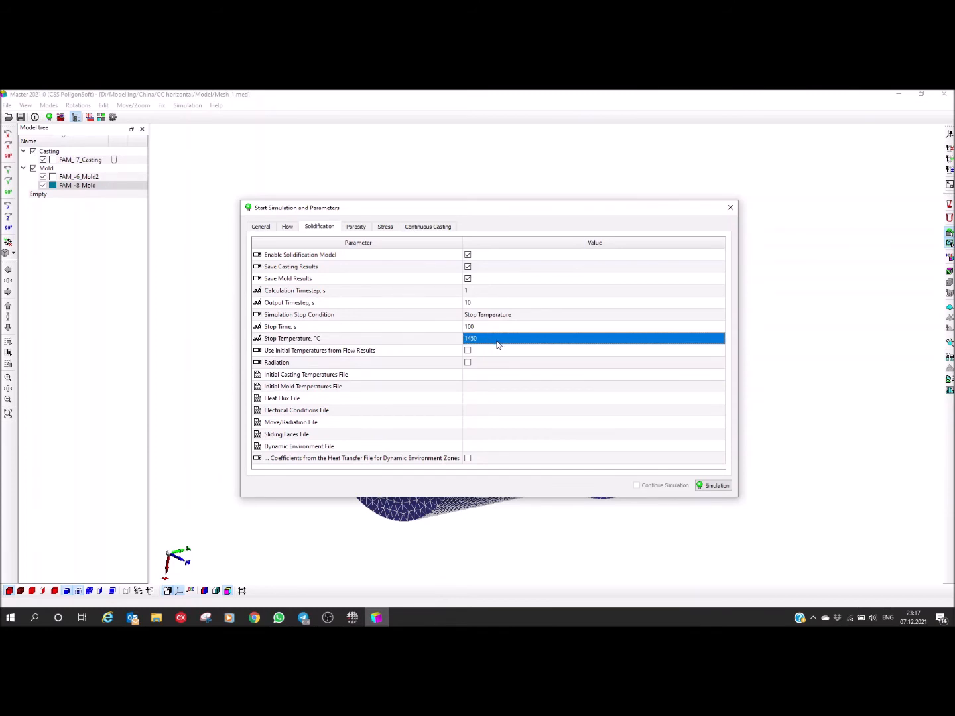
{"action": "left_click", "coordinate": [497, 344]}
{"action": "type", "text": "400"}
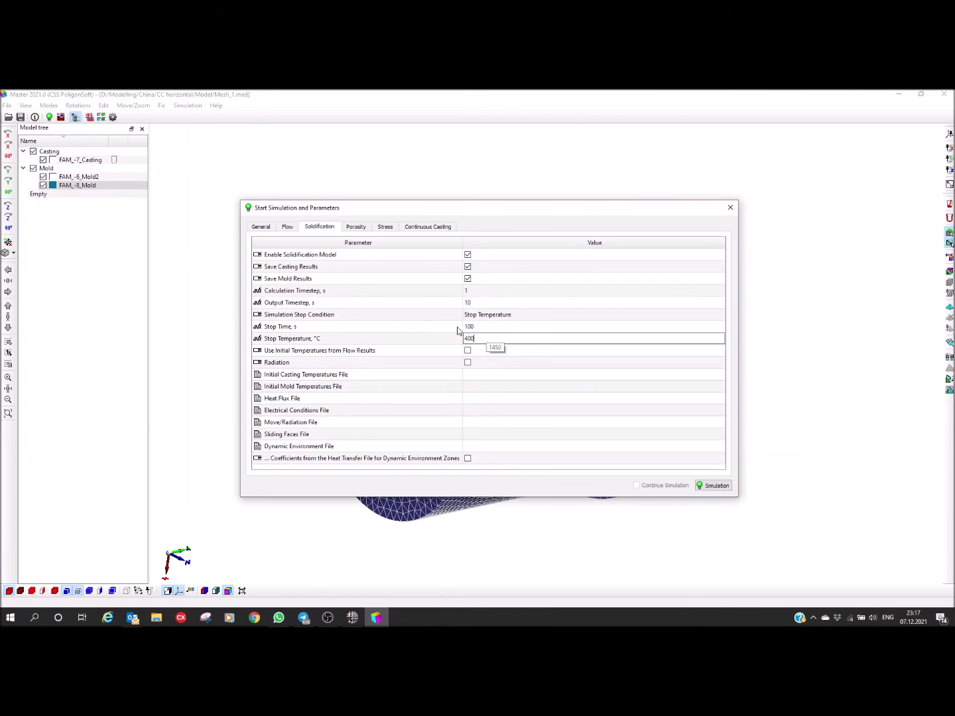
{"action": "key", "text": "Return"}
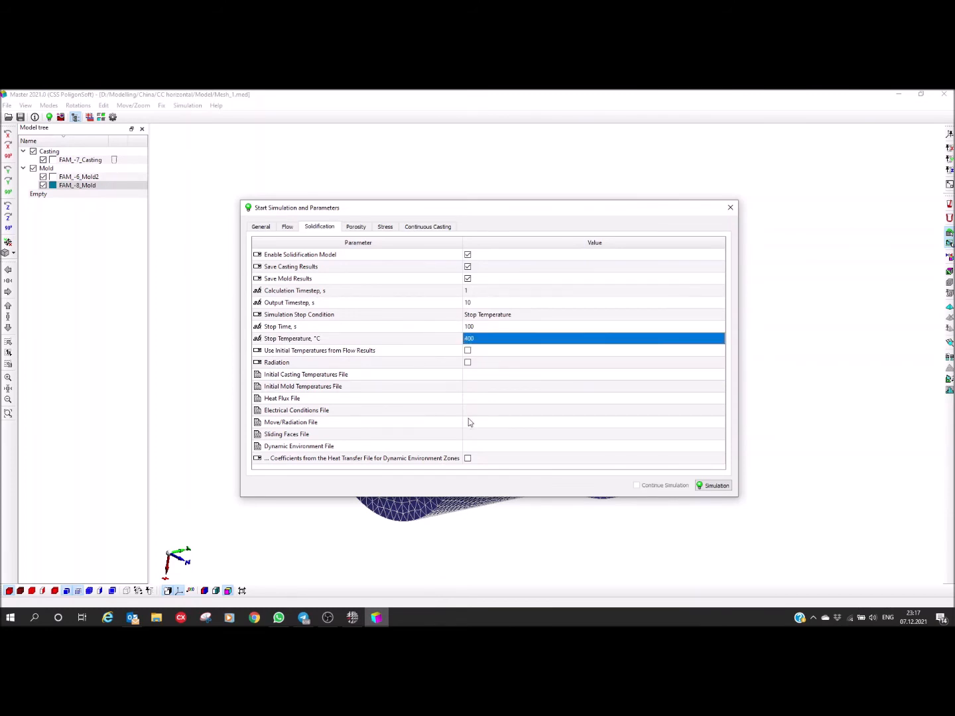
Step: Load SCh20 (200).fil from the Iron folder of the PoligonSoft2021.0 EN database as the porosity alloy properties file
{"action": "left_click", "coordinate": [355, 228]}
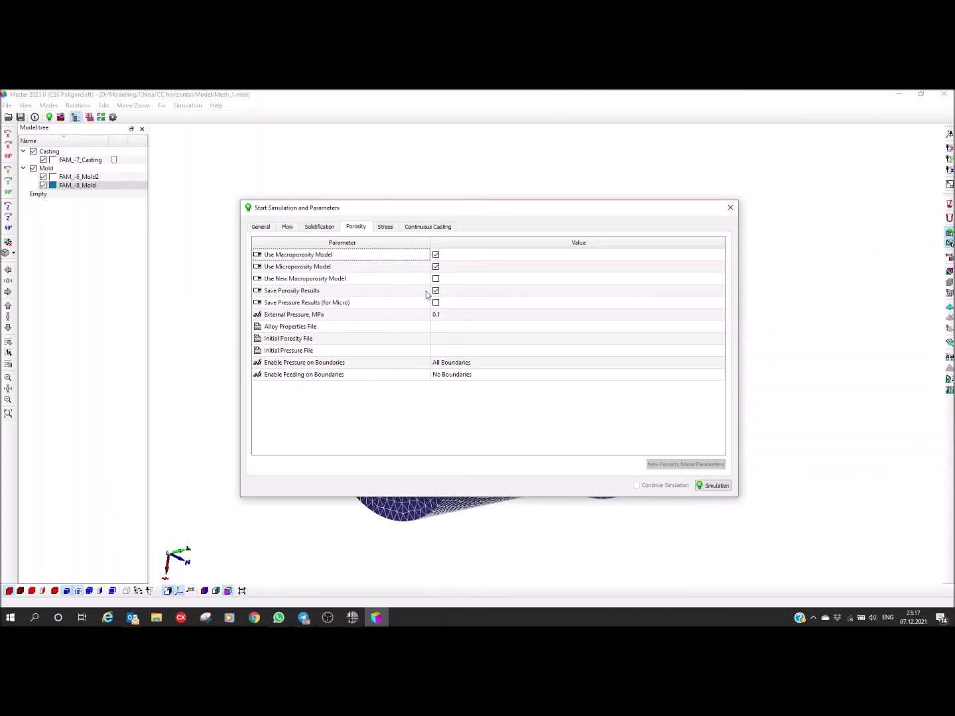
{"action": "left_click", "coordinate": [270, 332]}
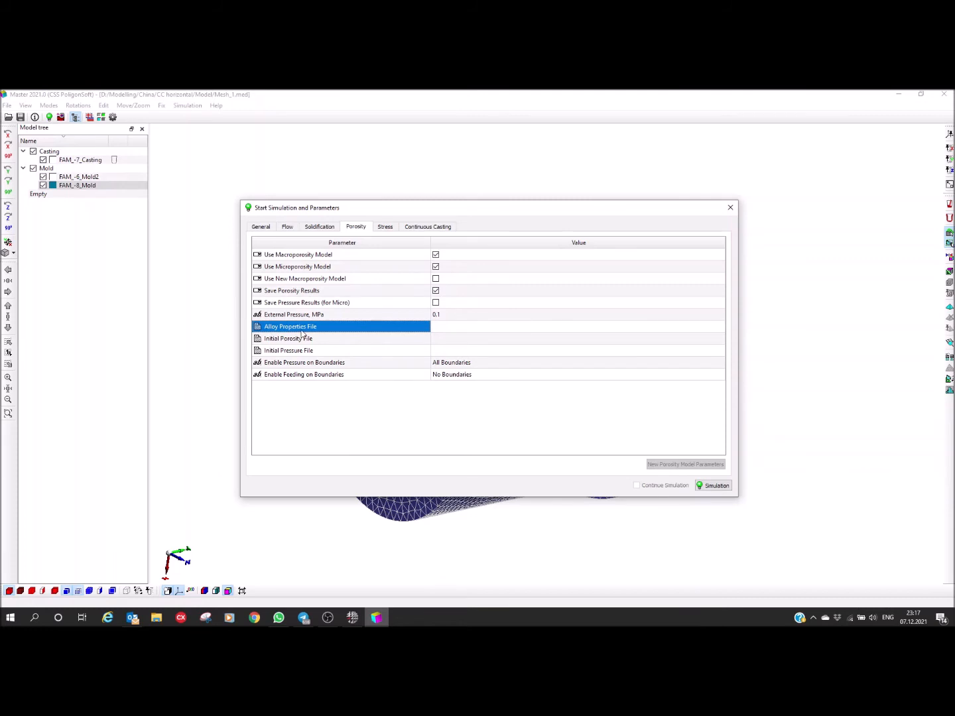
{"action": "left_click", "coordinate": [501, 325]}
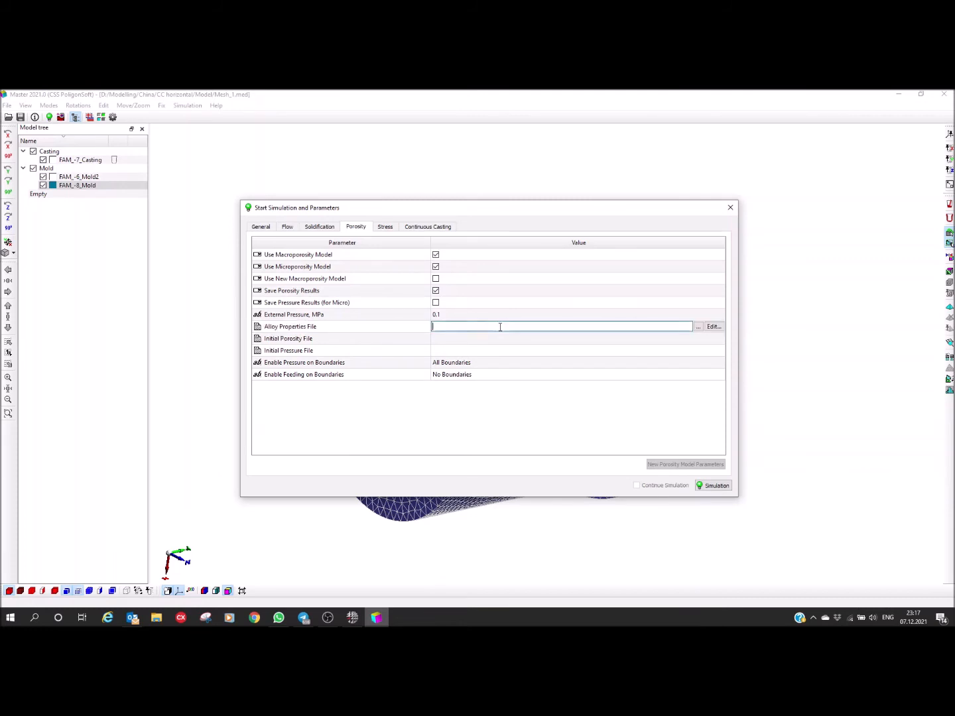
{"action": "left_click", "coordinate": [698, 326]}
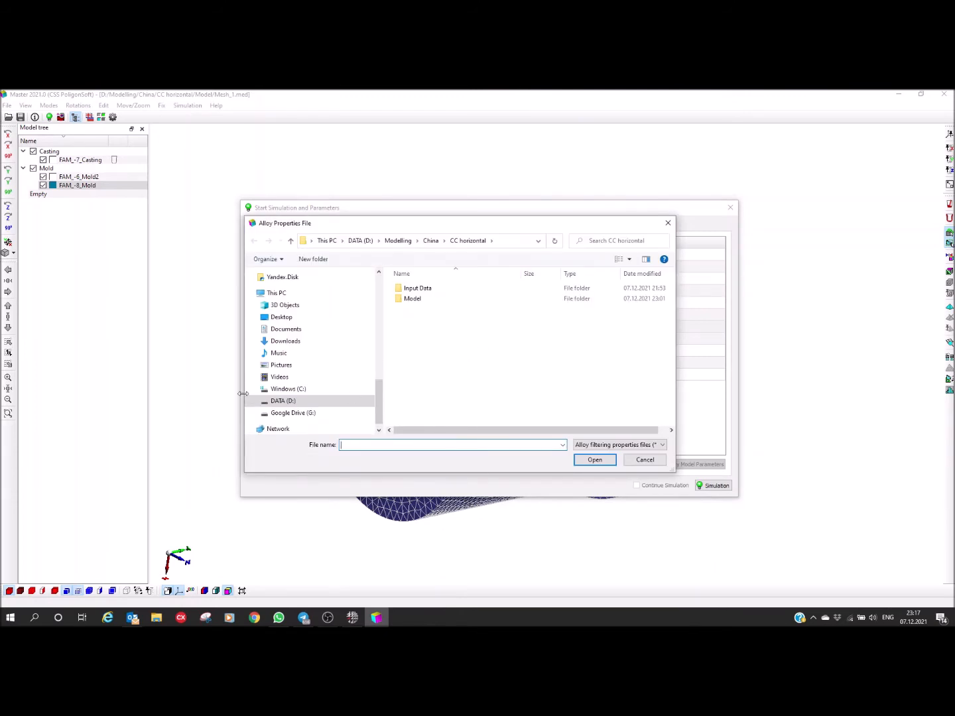
{"action": "left_click", "coordinate": [286, 391]}
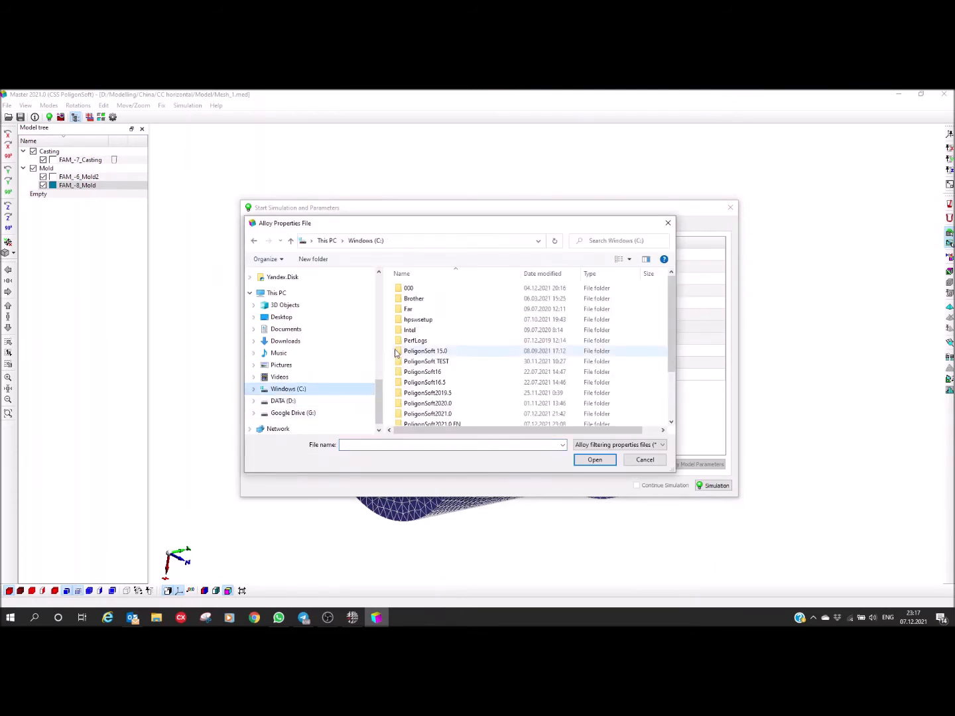
{"action": "scroll", "coordinate": [422, 364], "scroll_direction": "down", "scroll_amount": 3}
{"action": "double_click", "coordinate": [428, 368]}
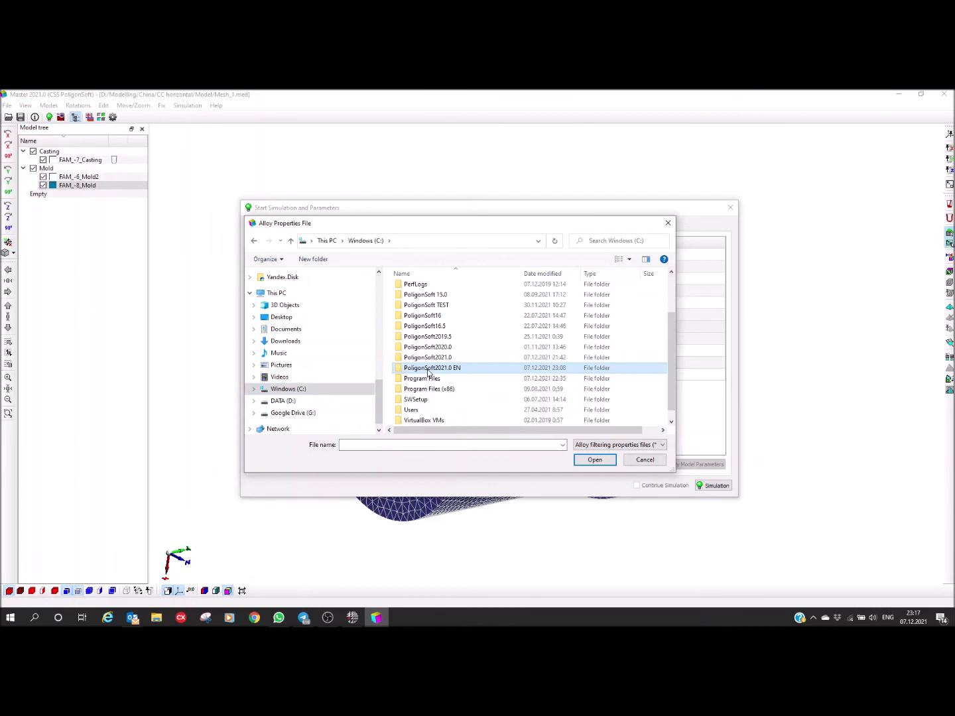
{"action": "double_click", "coordinate": [409, 289]}
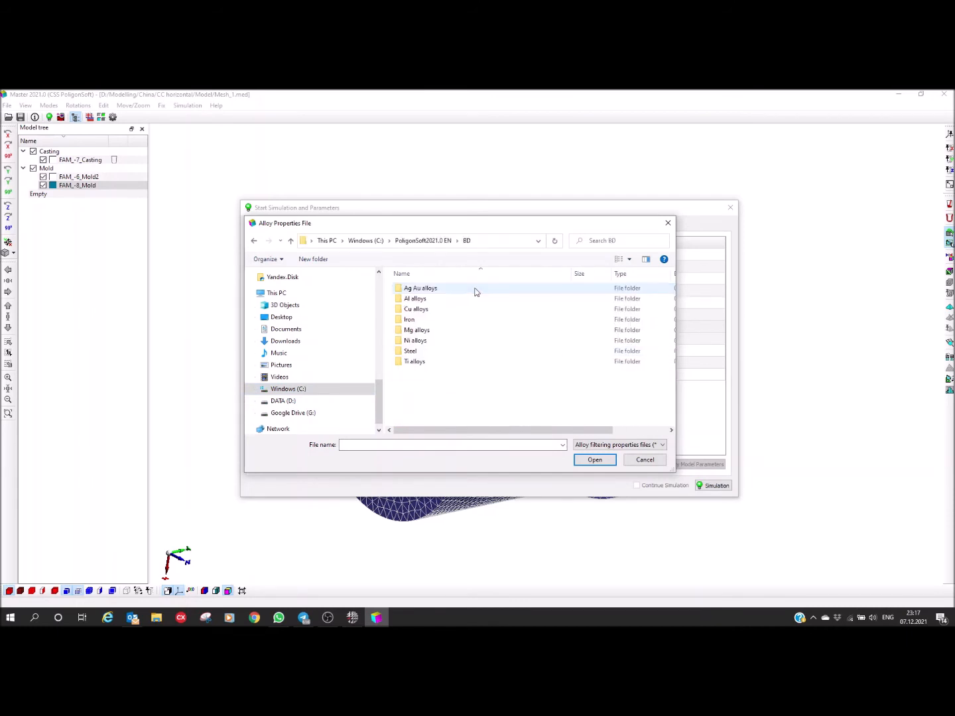
{"action": "double_click", "coordinate": [410, 320]}
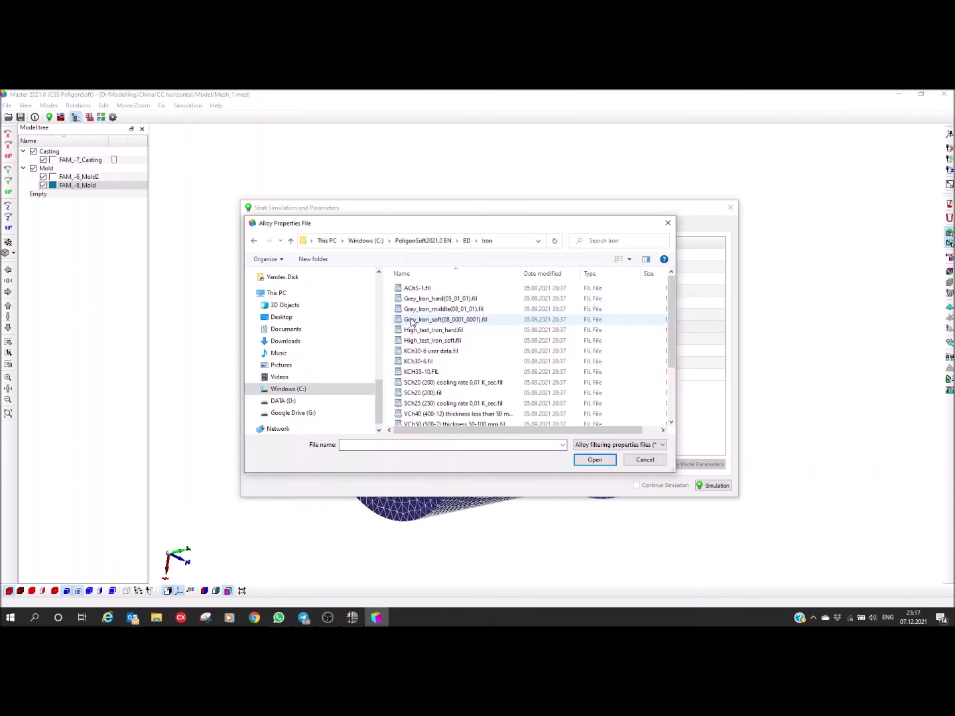
{"action": "scroll", "coordinate": [418, 338], "scroll_direction": "down", "scroll_amount": 2}
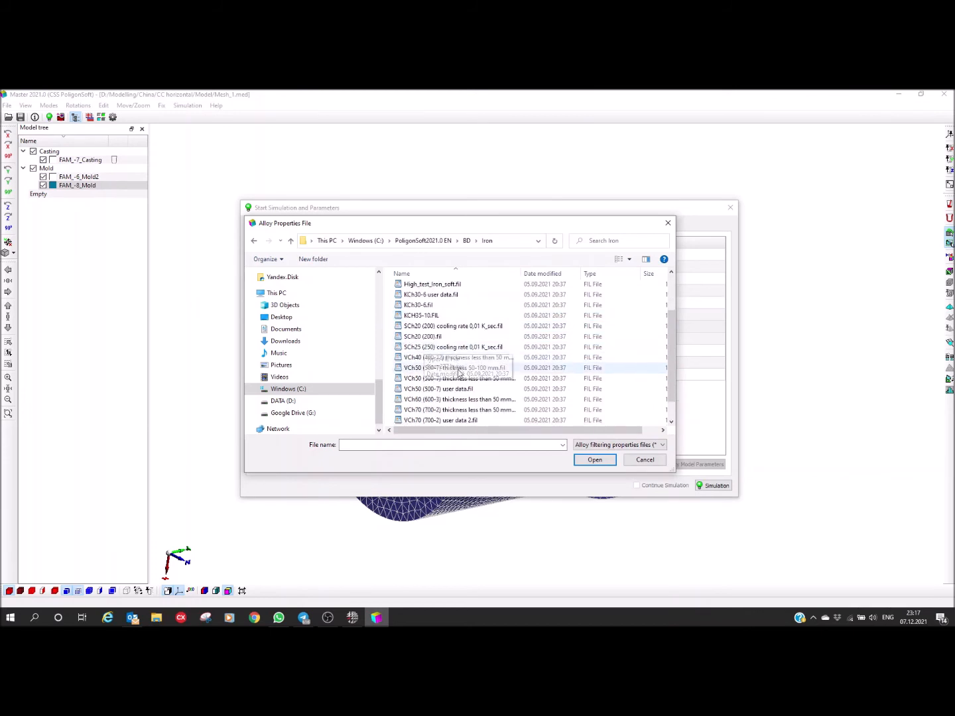
{"action": "left_click", "coordinate": [422, 337]}
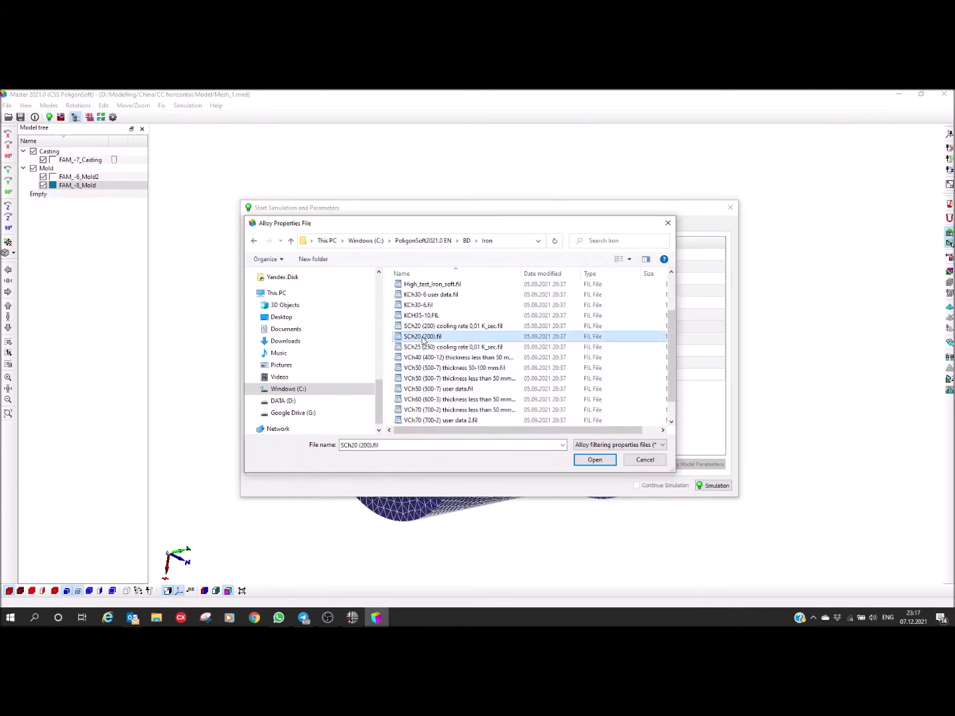
{"action": "left_click", "coordinate": [608, 460]}
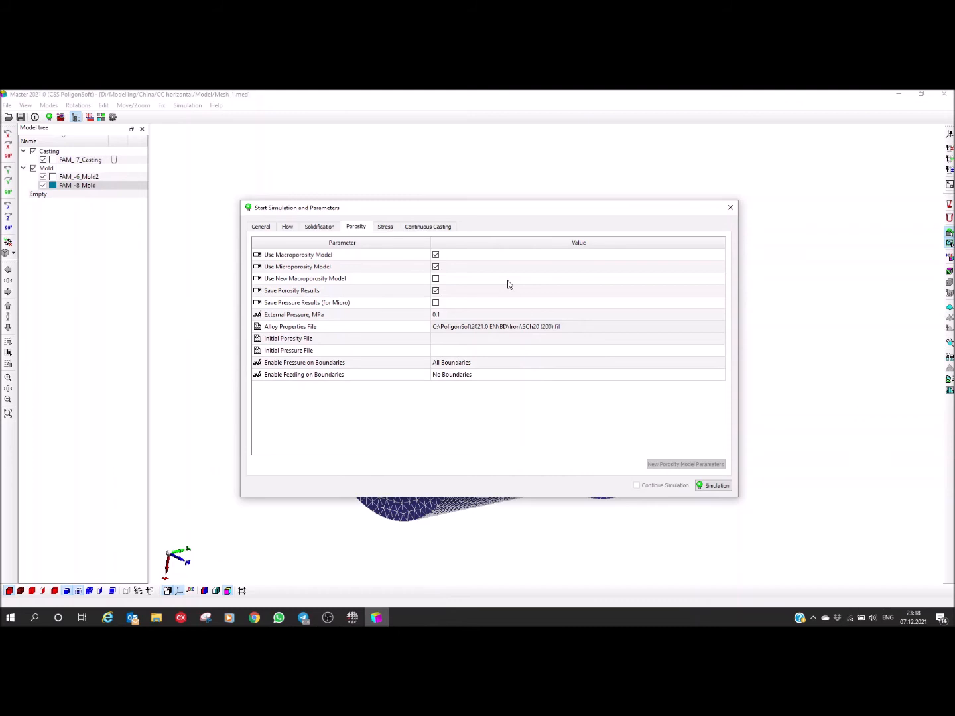
Step: Enable the stress model and set its calculation timestep to 50 s
{"action": "left_click", "coordinate": [385, 228]}
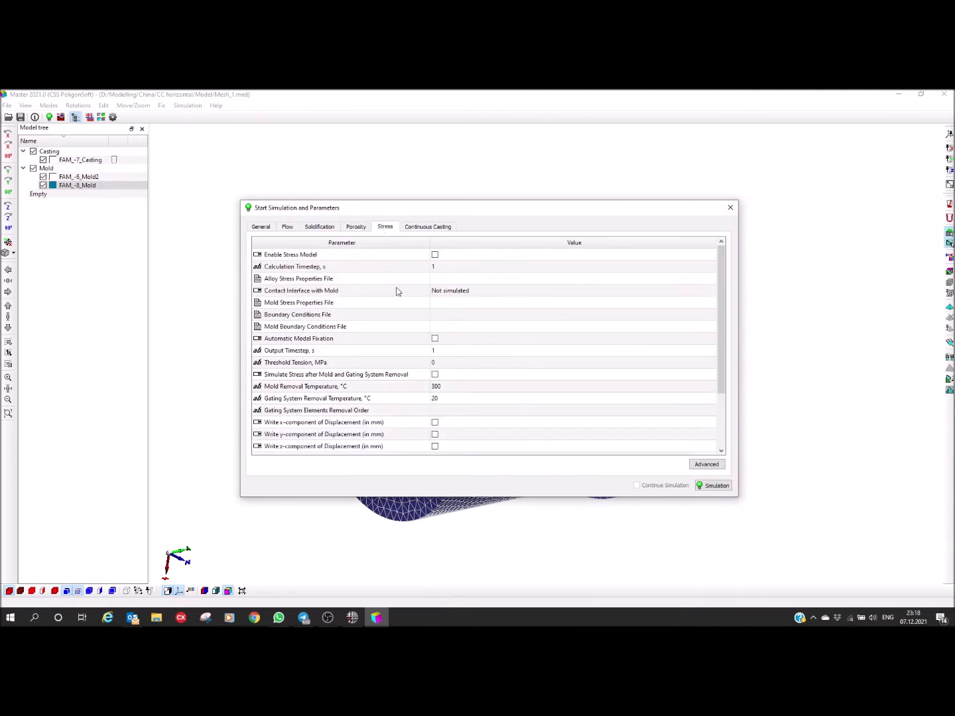
{"action": "left_click_drag", "start_coordinate": [475, 497], "coordinate": [492, 582]}
{"action": "left_click_drag", "start_coordinate": [428, 212], "coordinate": [471, 181]}
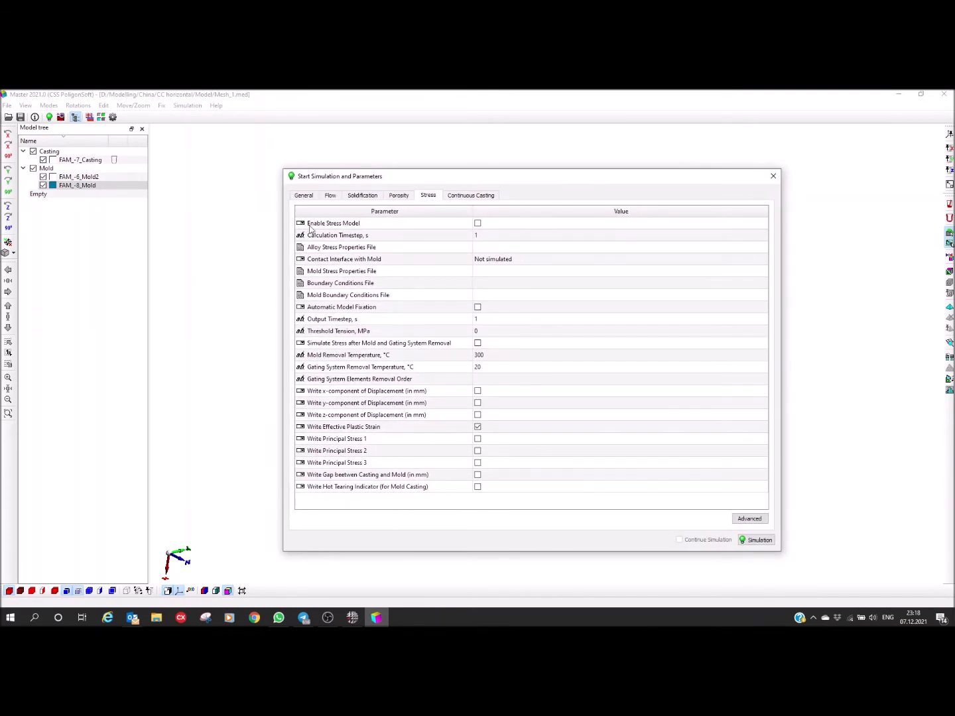
{"action": "left_click", "coordinate": [478, 223]}
{"action": "left_click", "coordinate": [490, 237]}
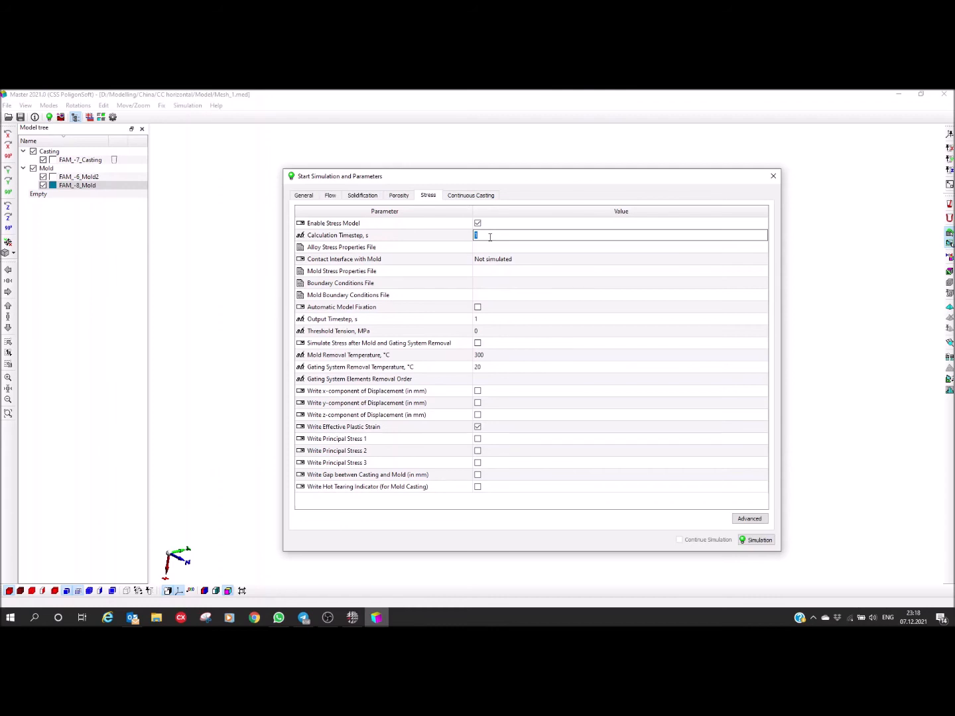
{"action": "type", "text": "50"}
{"action": "key", "text": "Return"}
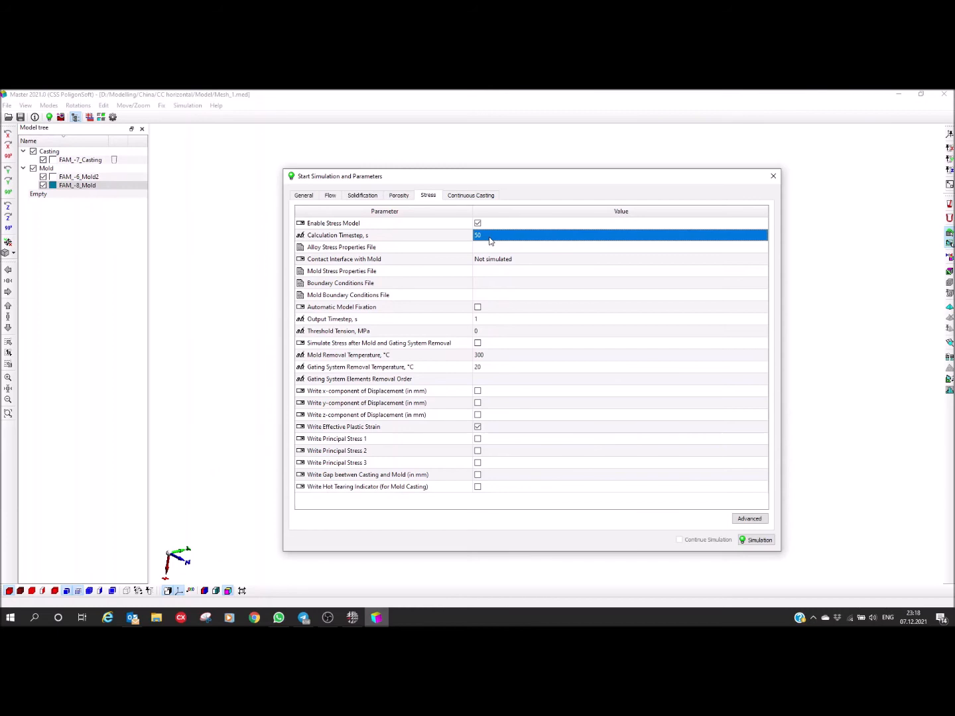
Step: Load SCh20 (200) cooling rate 0,01 K_sec.bdd from the Iron folder as the alloy stress properties file
{"action": "left_click", "coordinate": [317, 252]}
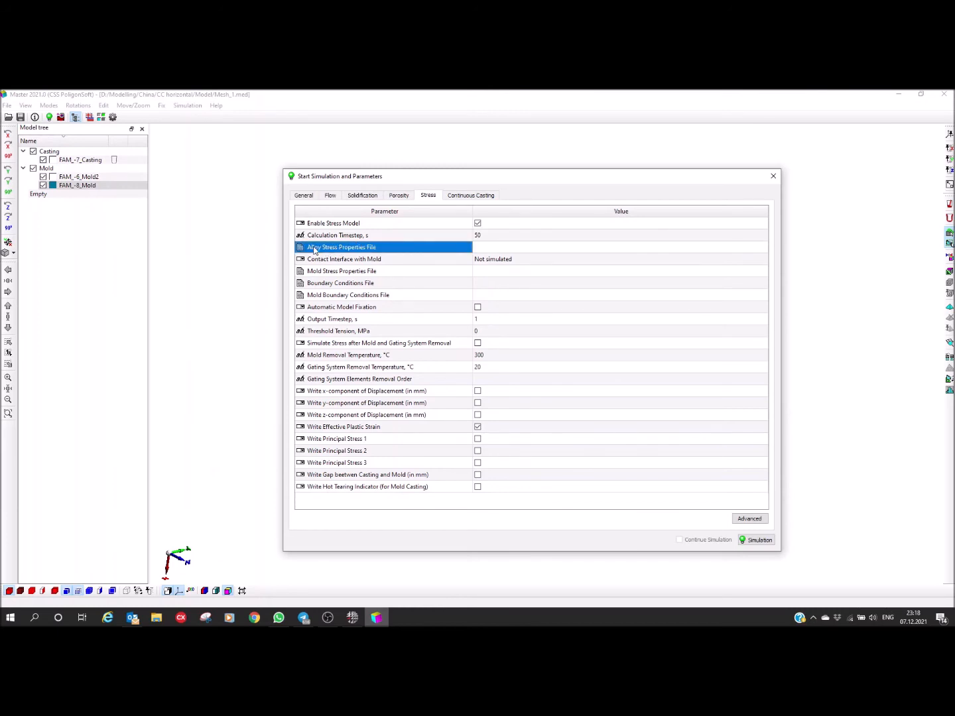
{"action": "left_click", "coordinate": [498, 249]}
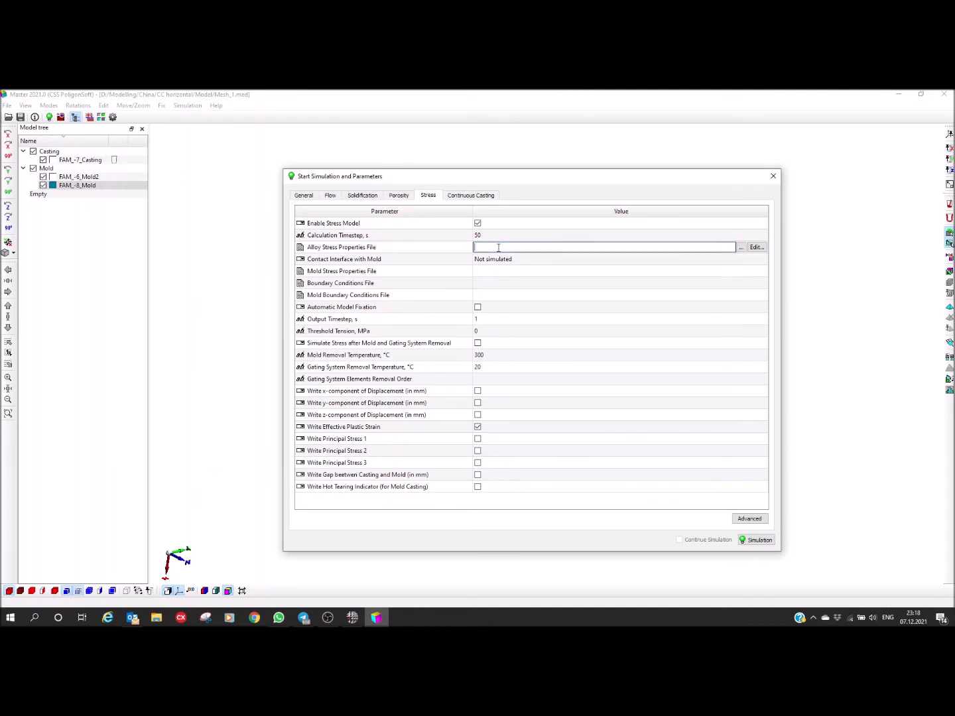
{"action": "left_click", "coordinate": [740, 247]}
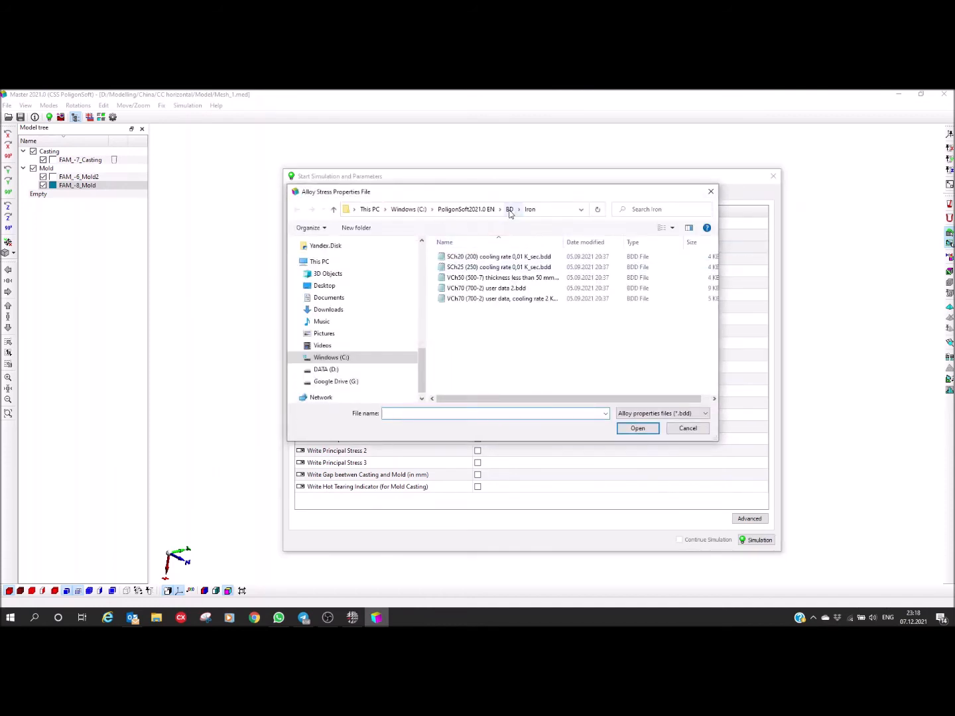
{"action": "left_click_drag", "start_coordinate": [564, 242], "coordinate": [618, 251]}
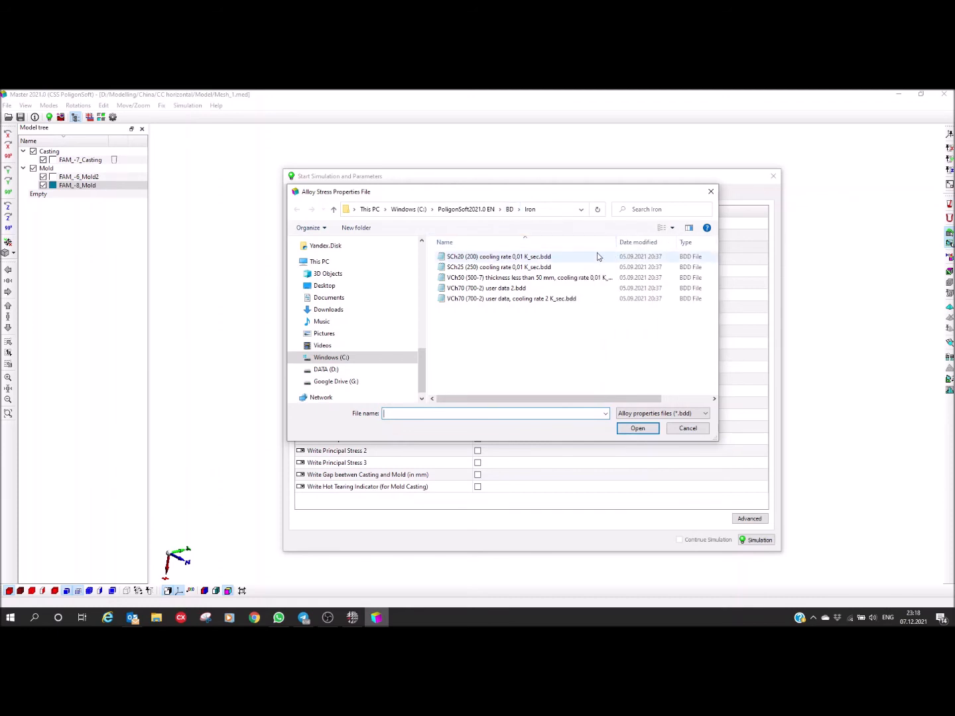
{"action": "left_click", "coordinate": [493, 258]}
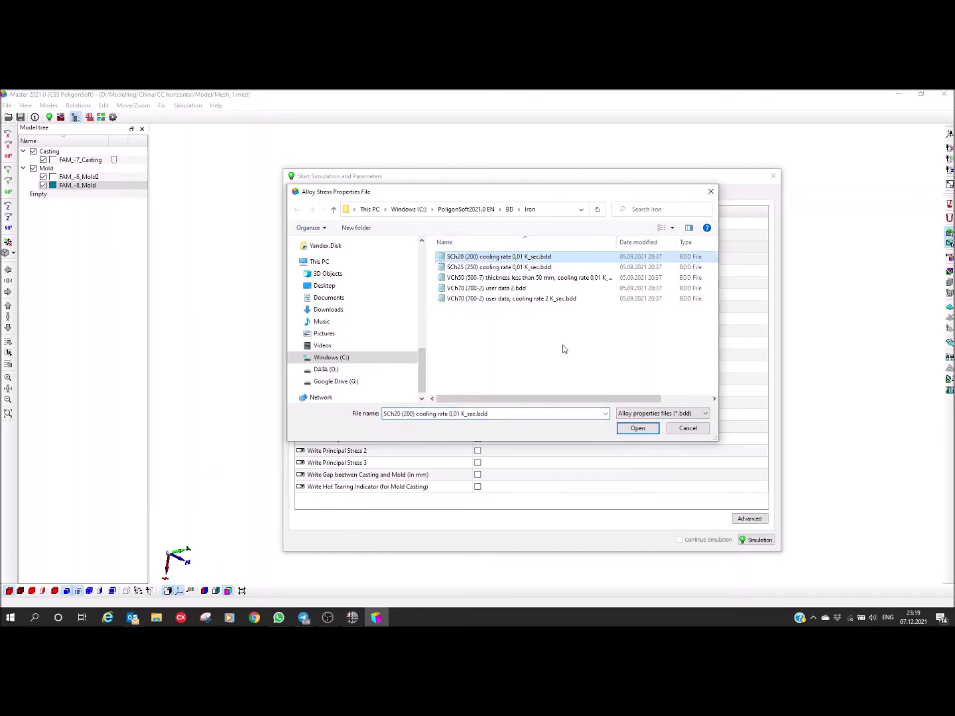
{"action": "left_click", "coordinate": [636, 427]}
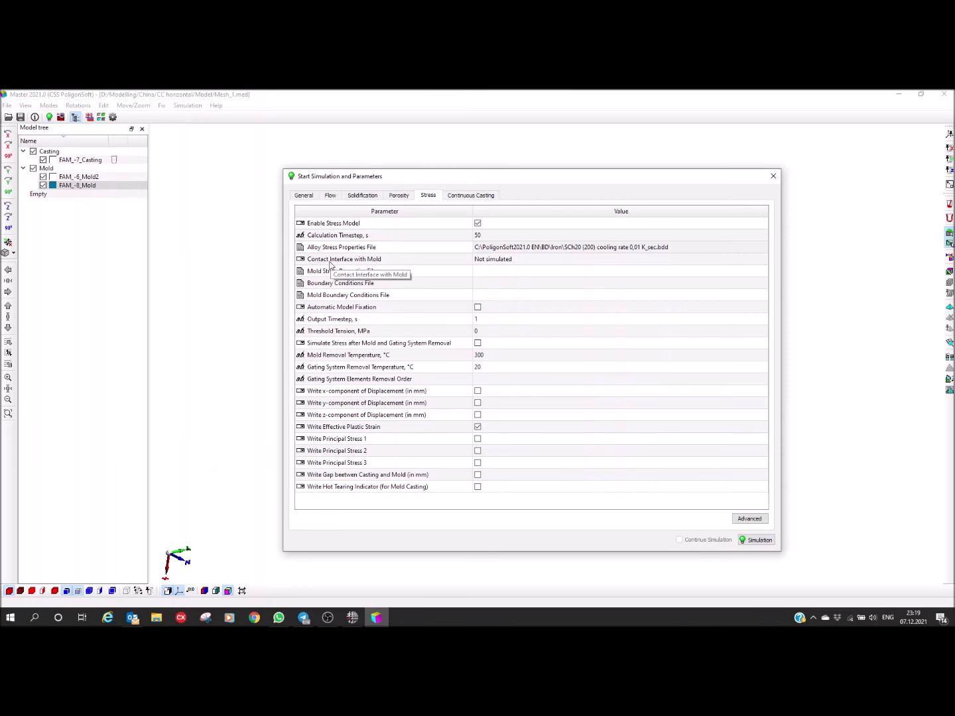
Step: Set the stress model's contact interface with the mold to Rigid Mold
{"action": "left_click", "coordinate": [541, 261]}
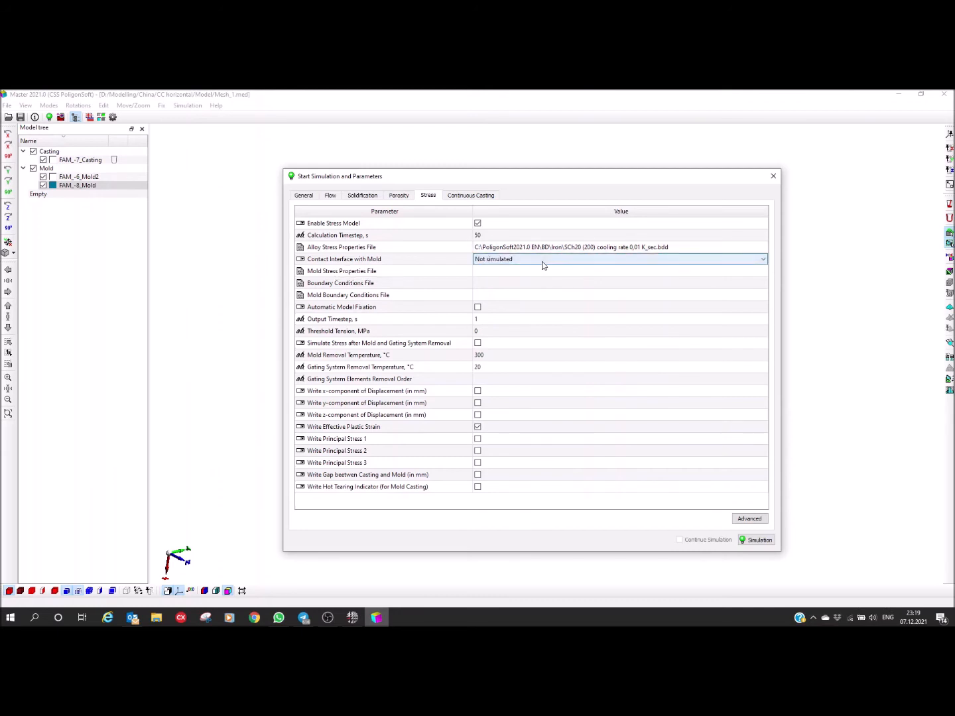
{"action": "left_click", "coordinate": [541, 262]}
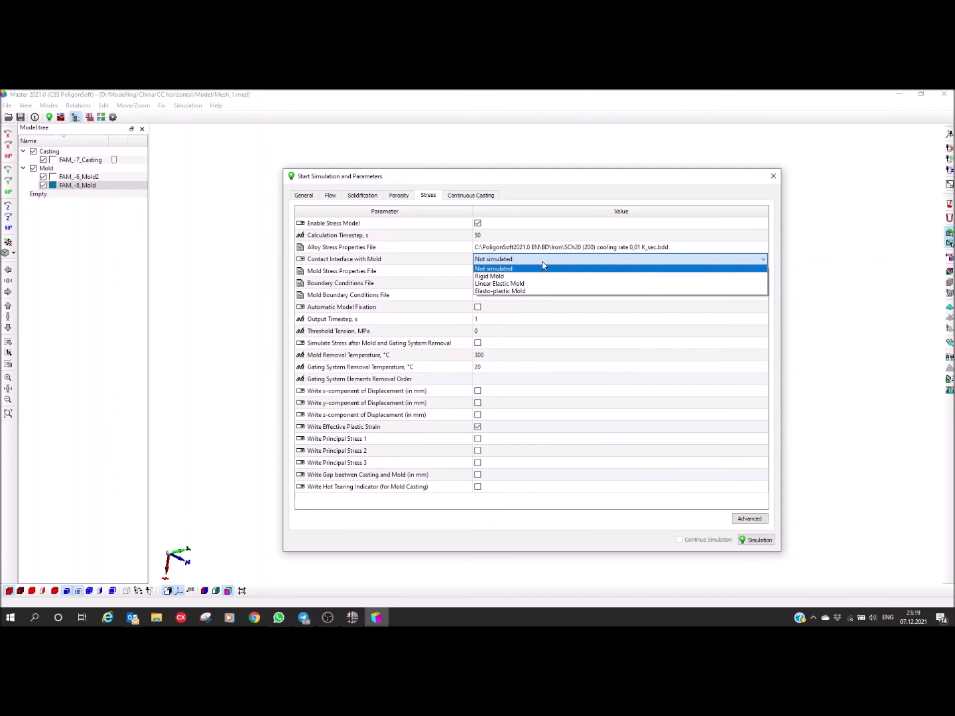
{"action": "left_click", "coordinate": [491, 277]}
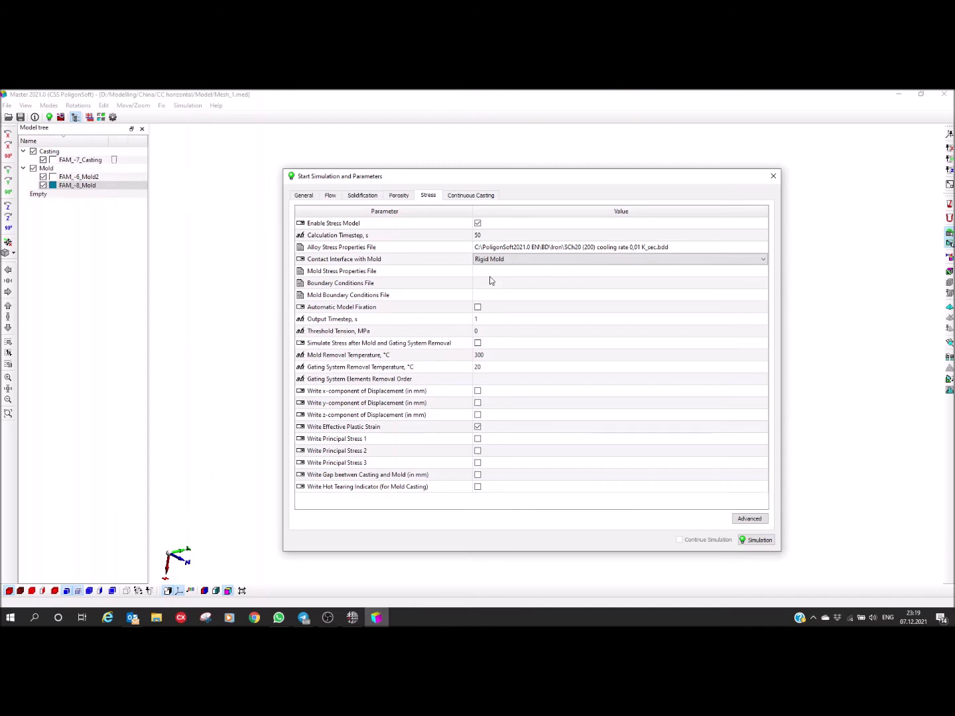
Step: Set the output timestep of the stress simulation to 100 s
{"action": "left_click", "coordinate": [312, 320]}
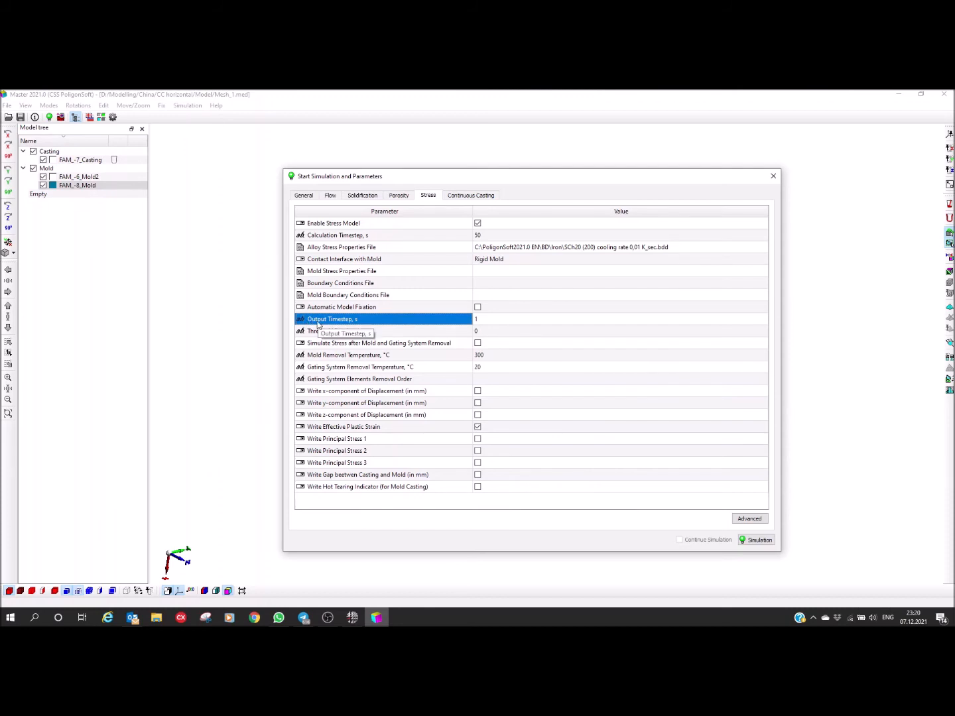
{"action": "left_click", "coordinate": [508, 320]}
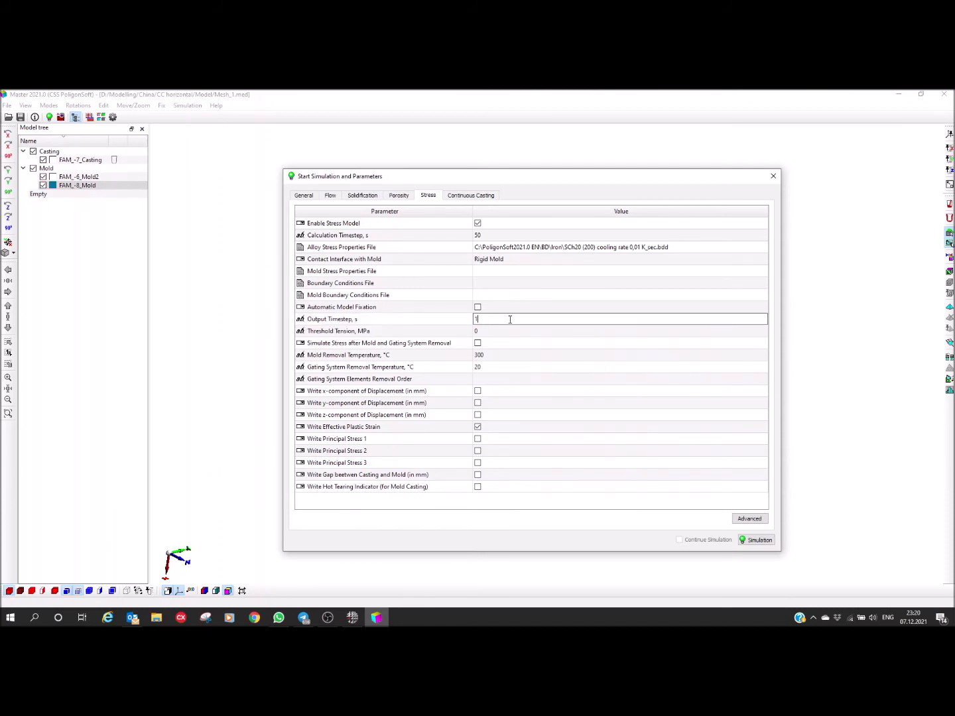
{"action": "type", "text": "00"}
{"action": "key", "text": "Return"}
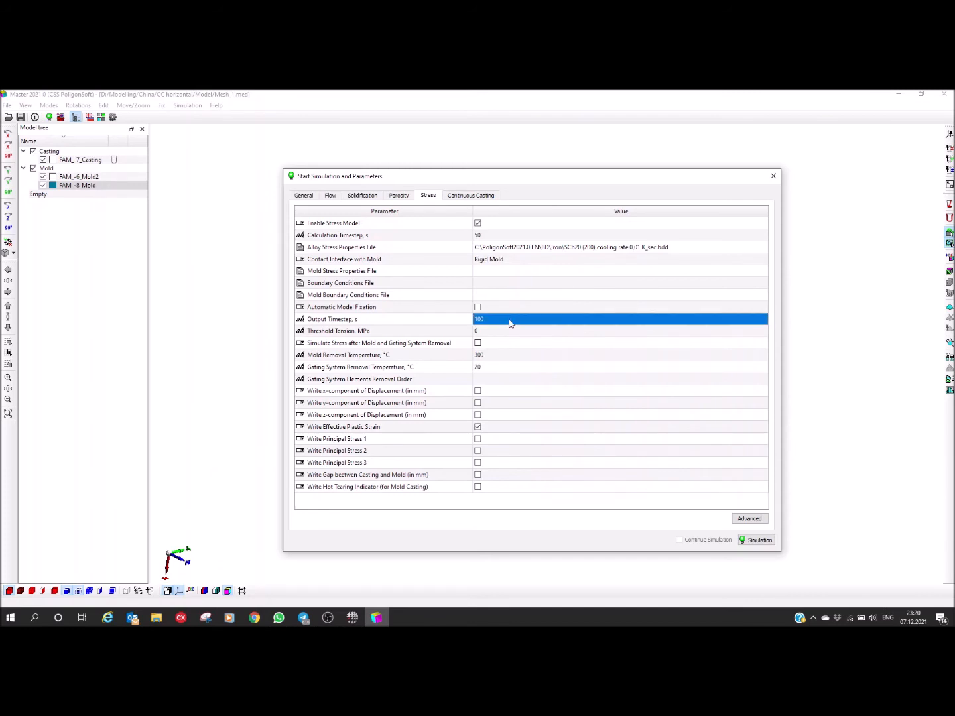
{"action": "left_click", "coordinate": [495, 360]}
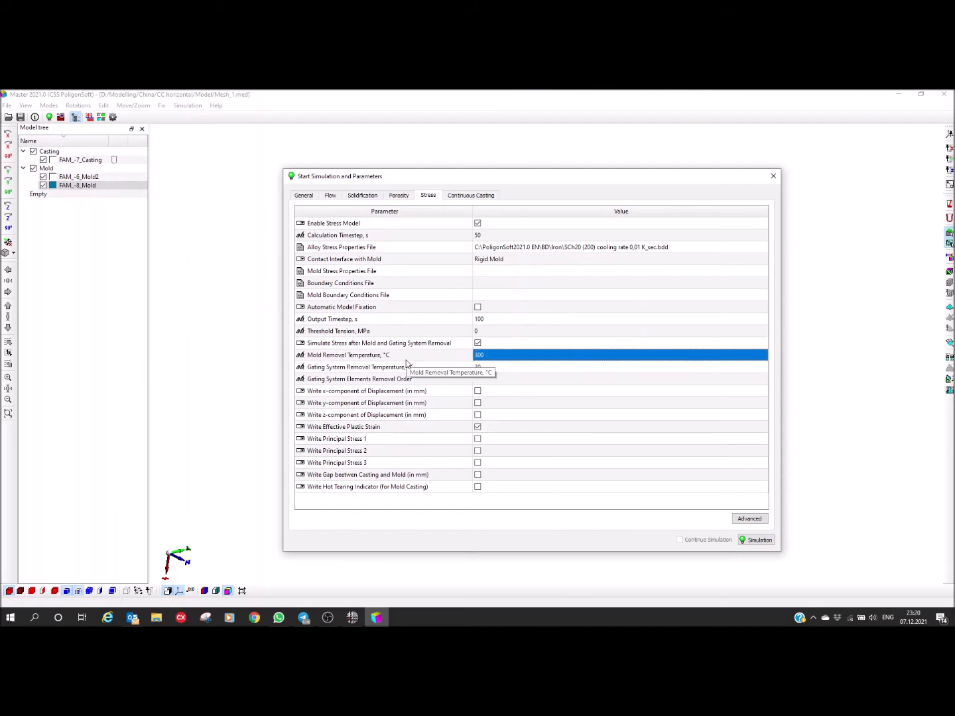
Step: Check the solidification stop temperature and set the stress model's mold removal temperature to 200 °C
{"action": "left_click", "coordinate": [485, 359]}
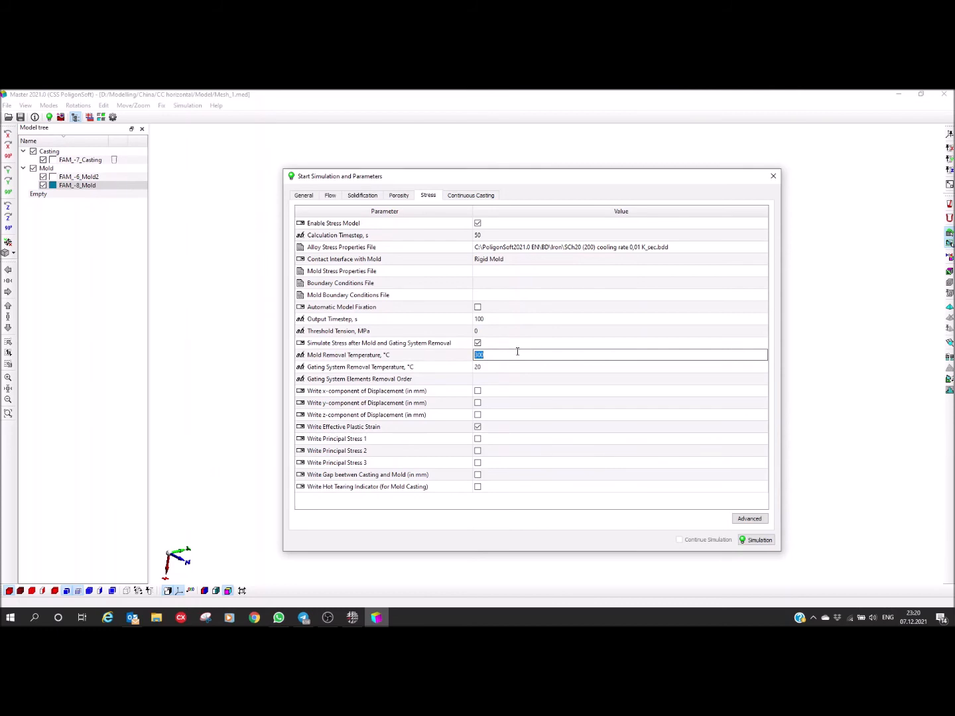
{"action": "left_click", "coordinate": [360, 195]}
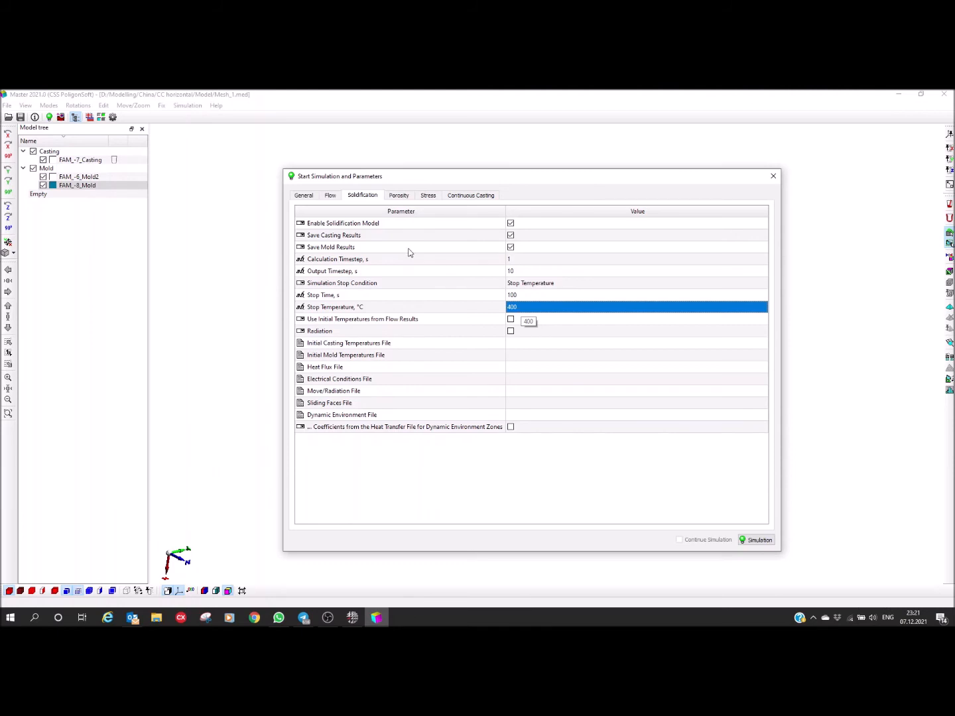
{"action": "left_click", "coordinate": [428, 196]}
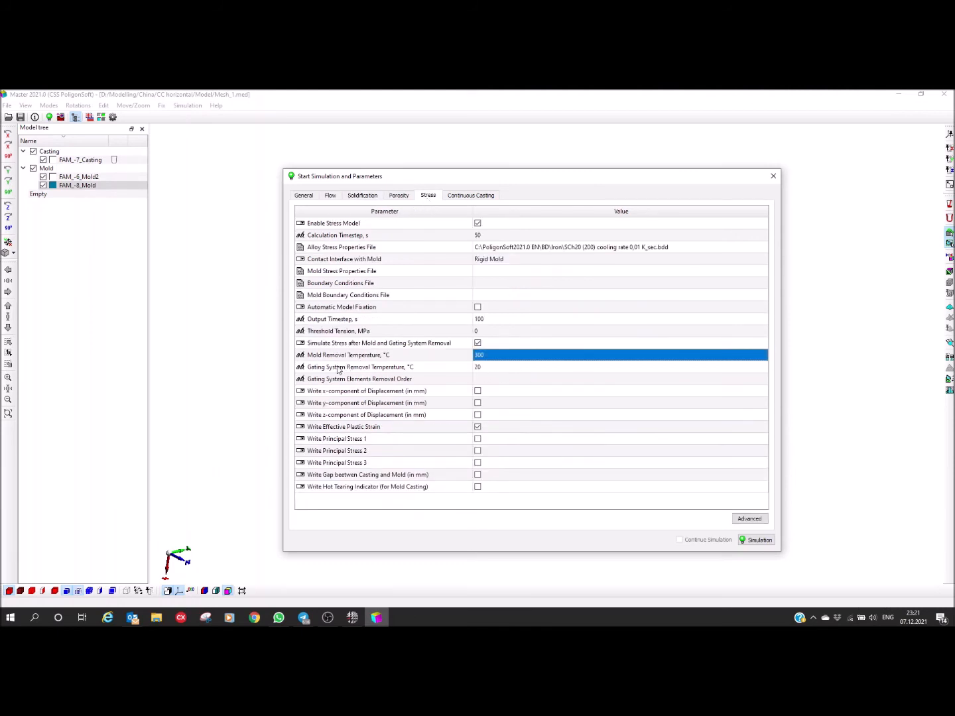
{"action": "left_click", "coordinate": [496, 360]}
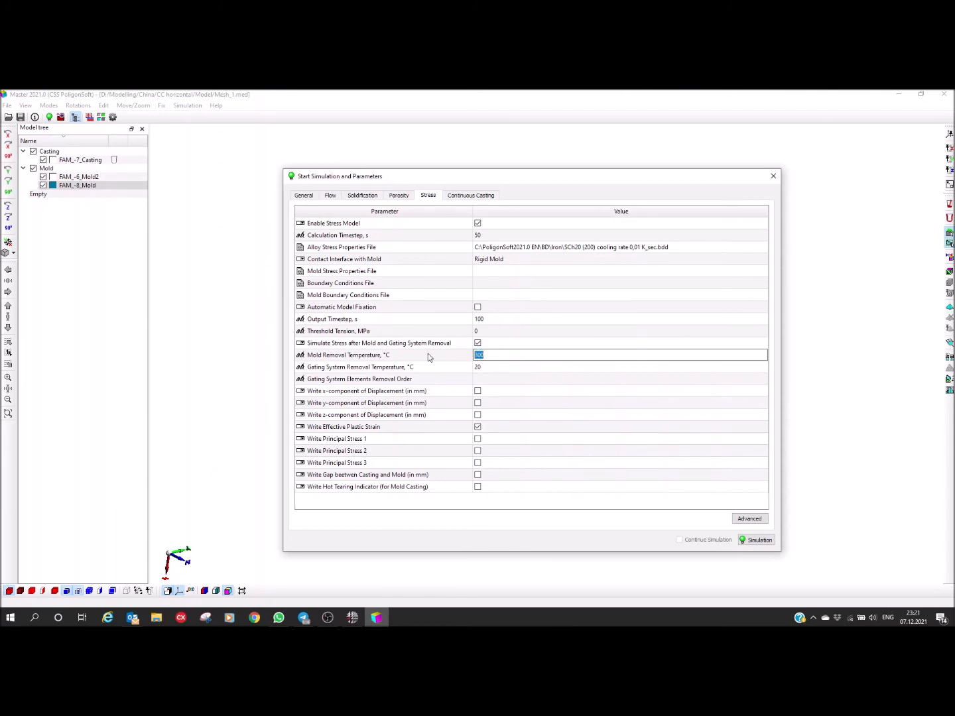
{"action": "type", "text": "200"}
{"action": "key", "text": "Return"}
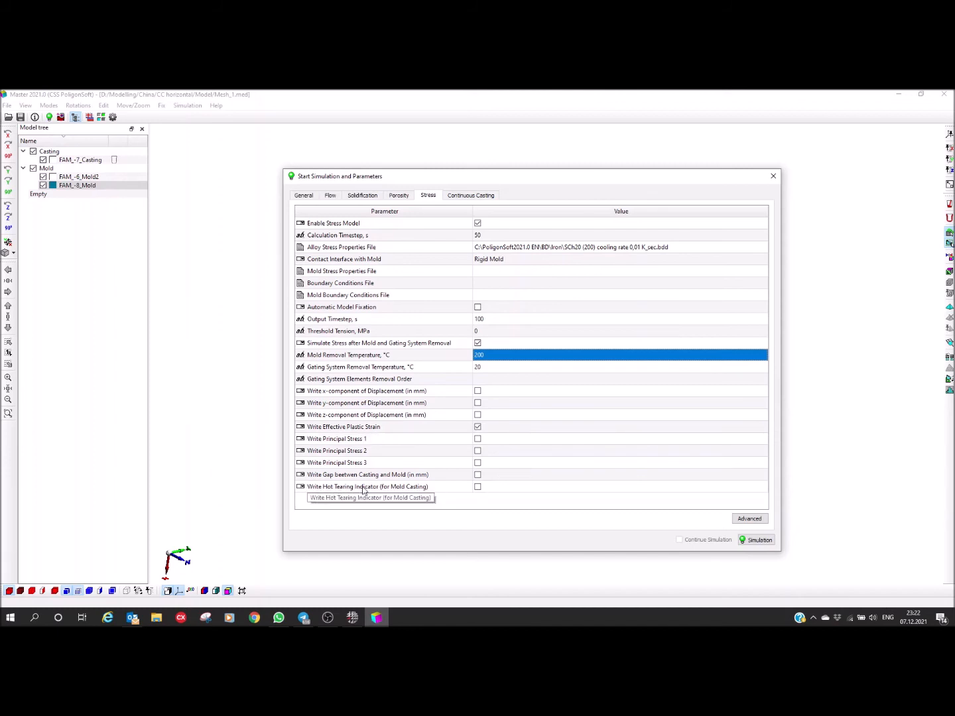
Step: Enable writing of the hot tearing indicator and the y-component of displacement in the stress results
{"action": "left_click", "coordinate": [477, 488]}
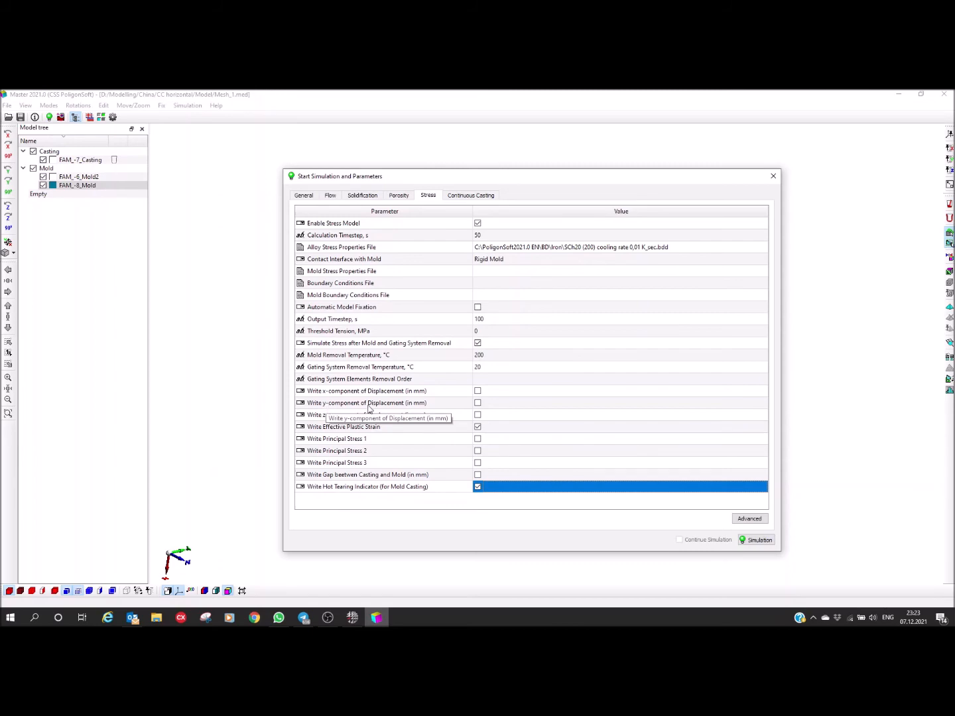
{"action": "left_click_drag", "start_coordinate": [404, 177], "coordinate": [614, 187]}
{"action": "middle_click_drag", "start_coordinate": [352, 422], "coordinate": [217, 410]}
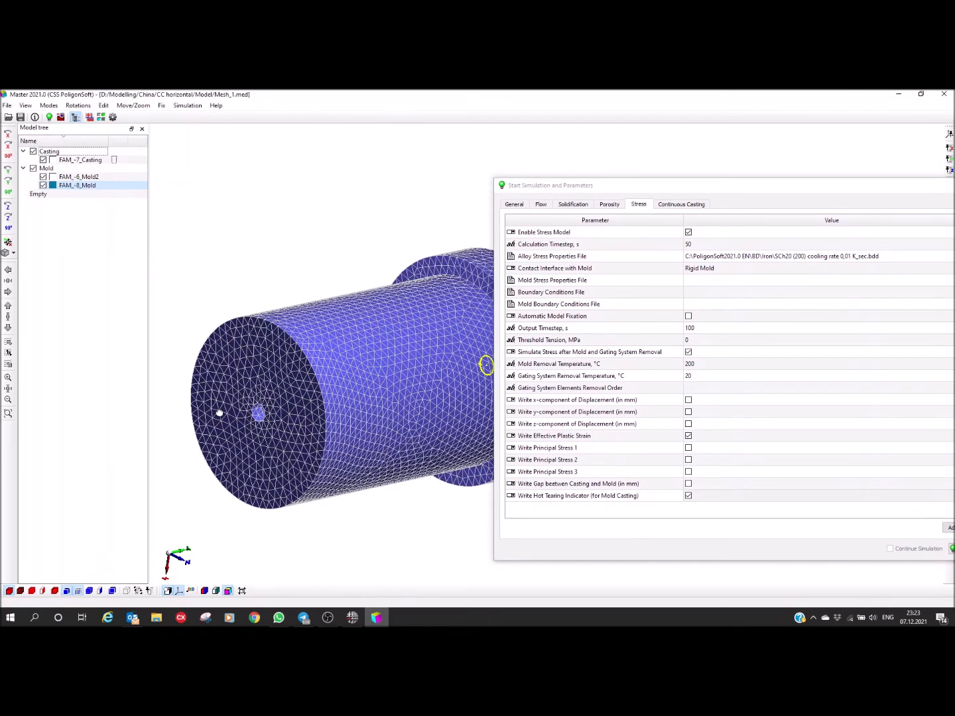
{"action": "scroll", "coordinate": [266, 439], "scroll_direction": "down", "scroll_amount": 3}
{"action": "mouse_move", "coordinate": [282, 436]}
{"action": "left_mouse_down"}
{"action": "mouse_move", "coordinate": [248, 429]}
{"action": "mouse_move", "coordinate": [265, 433]}
{"action": "left_mouse_up"}
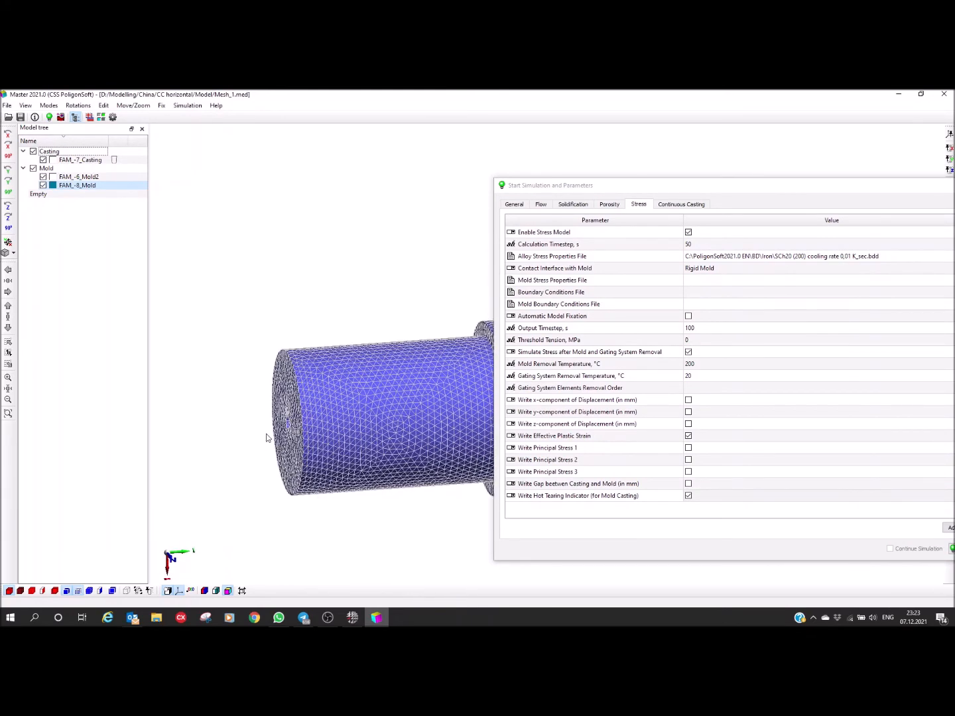
{"action": "middle_click_drag", "start_coordinate": [348, 449], "coordinate": [296, 406]}
{"action": "left_click_drag", "start_coordinate": [305, 406], "coordinate": [295, 402]}
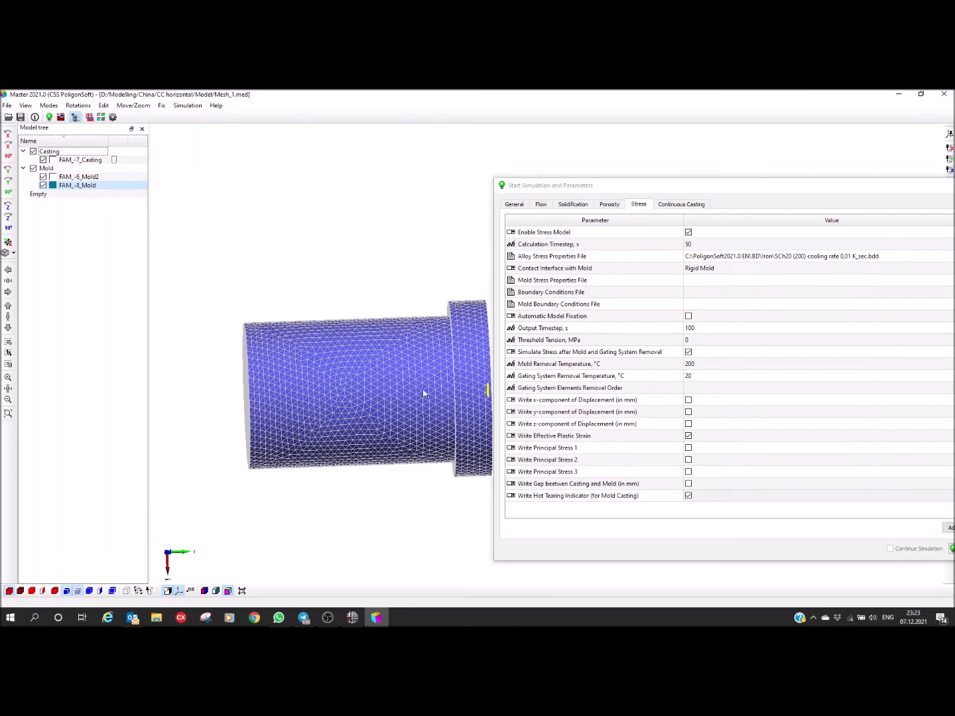
{"action": "left_click", "coordinate": [689, 412]}
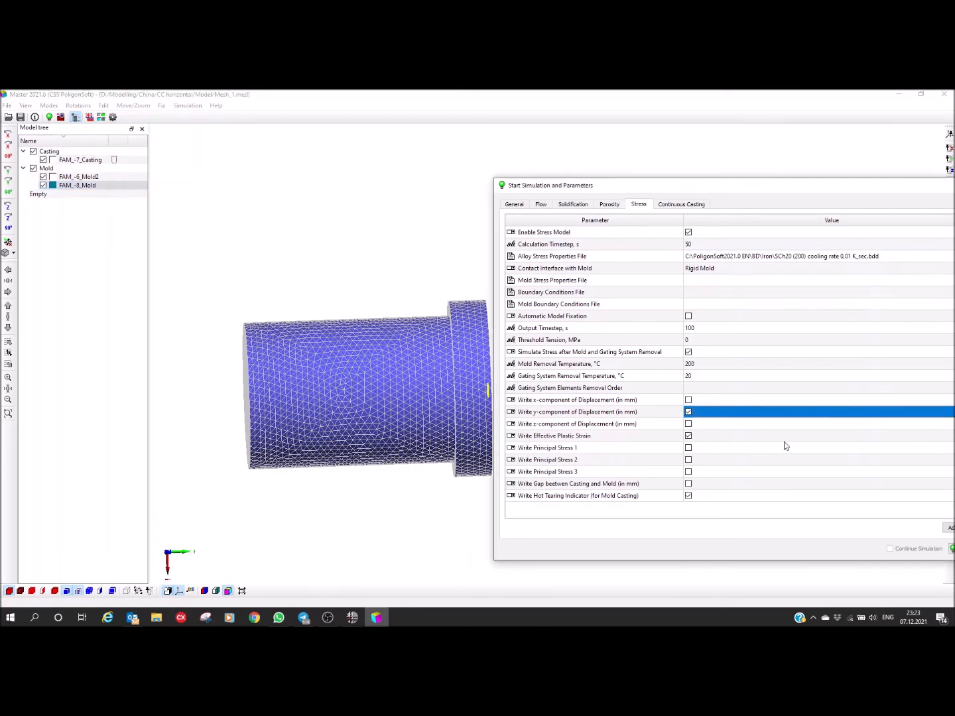
{"action": "left_click_drag", "start_coordinate": [623, 191], "coordinate": [486, 173]}
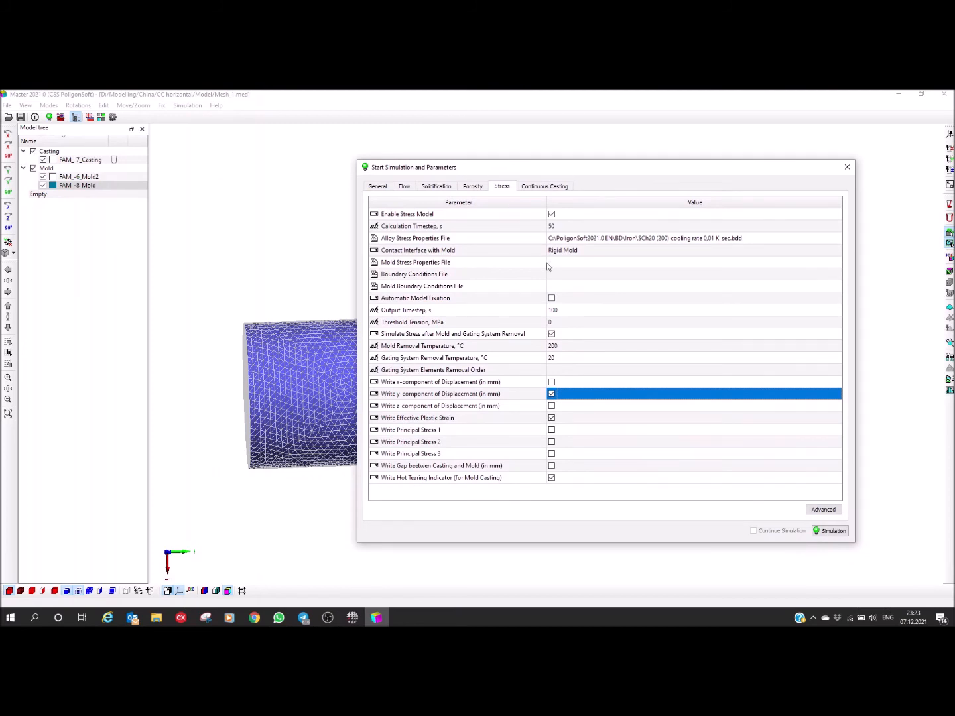
Step: Start the simulation, saving the geometry as Mesh_1.g3d in a new folder named Poligon inside CC horizontal
{"action": "left_click", "coordinate": [829, 532]}
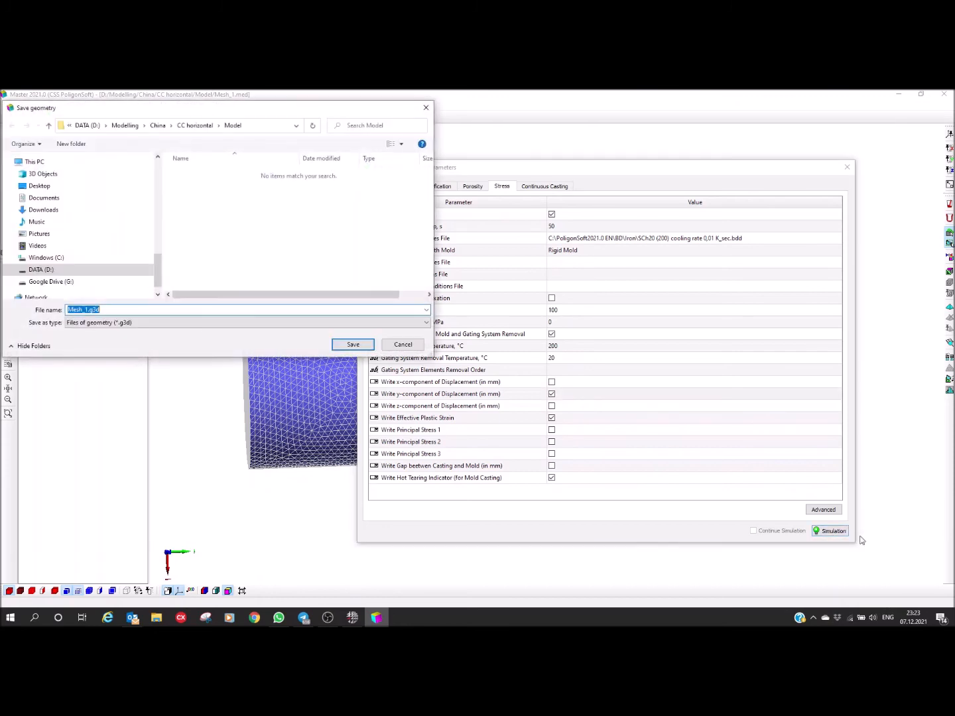
{"action": "left_click_drag", "start_coordinate": [174, 109], "coordinate": [424, 237]}
{"action": "left_click", "coordinate": [445, 253]}
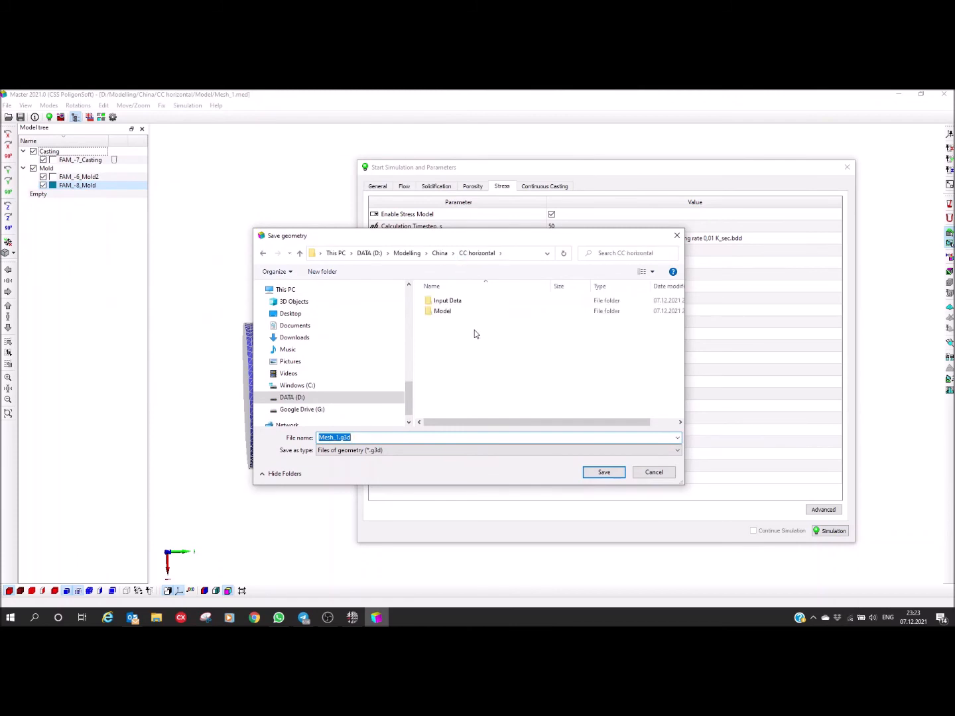
{"action": "left_click", "coordinate": [323, 271]}
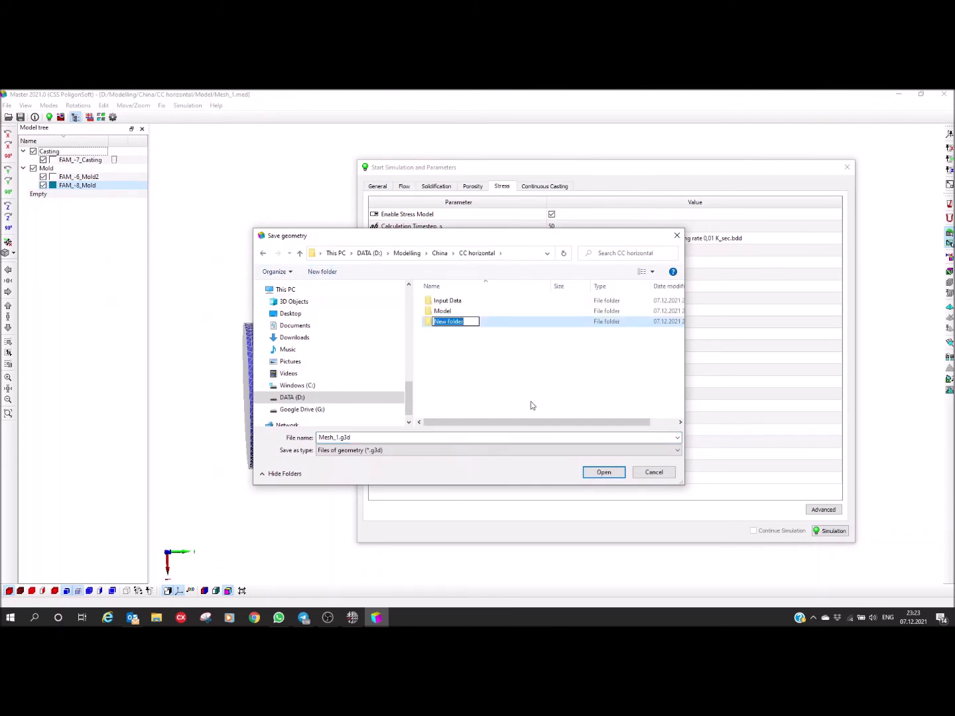
{"action": "type", "text": "Poligon"}
{"action": "key", "text": "Return"}
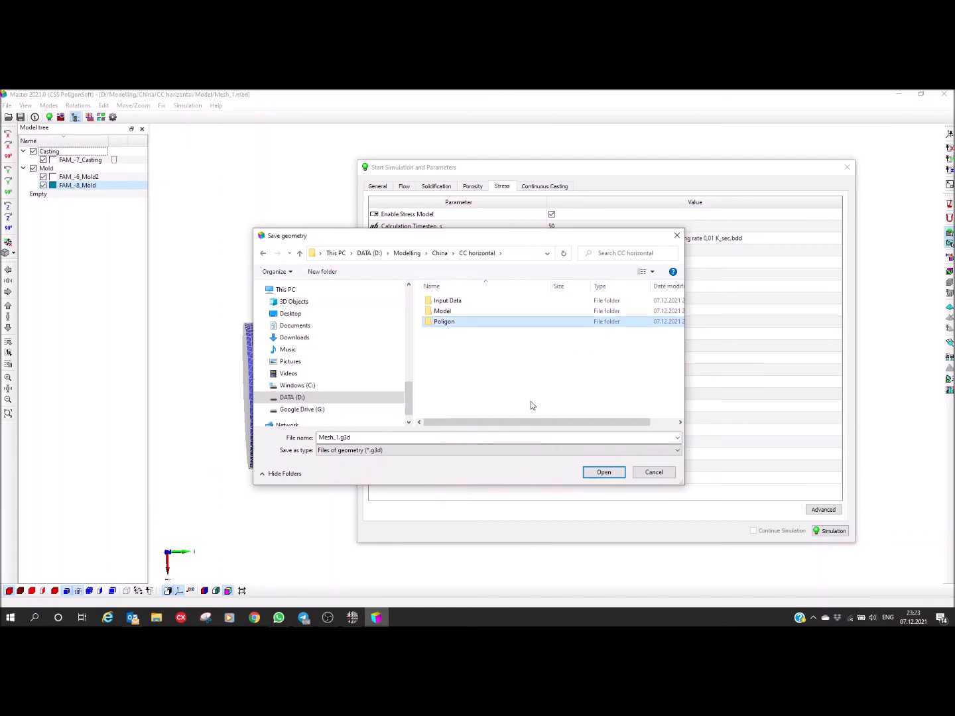
{"action": "key", "text": "Return"}
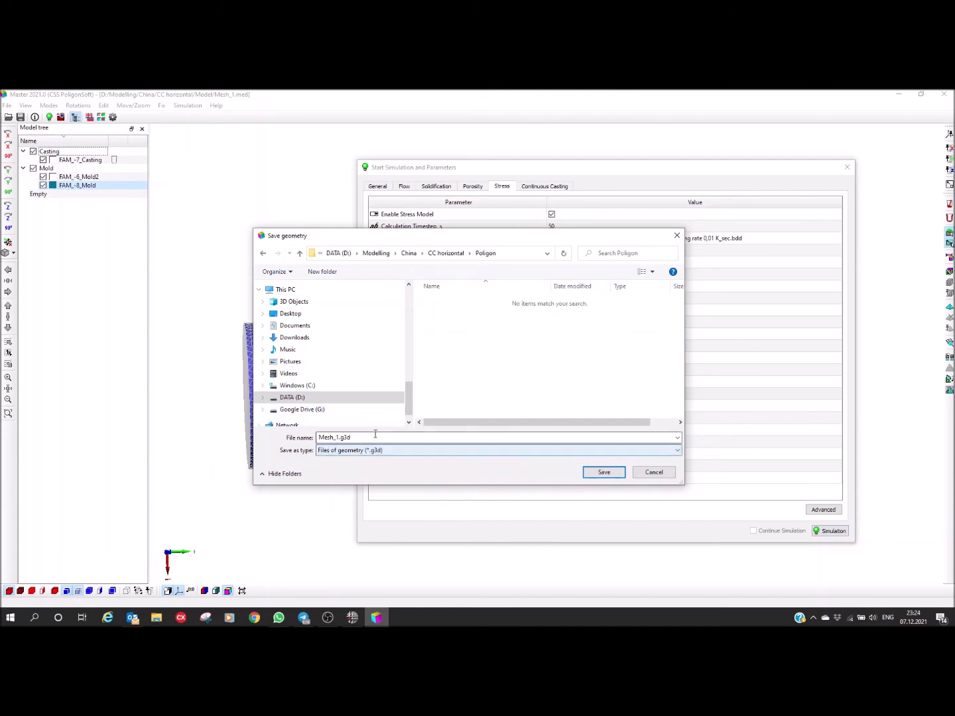
{"action": "left_click", "coordinate": [604, 473]}
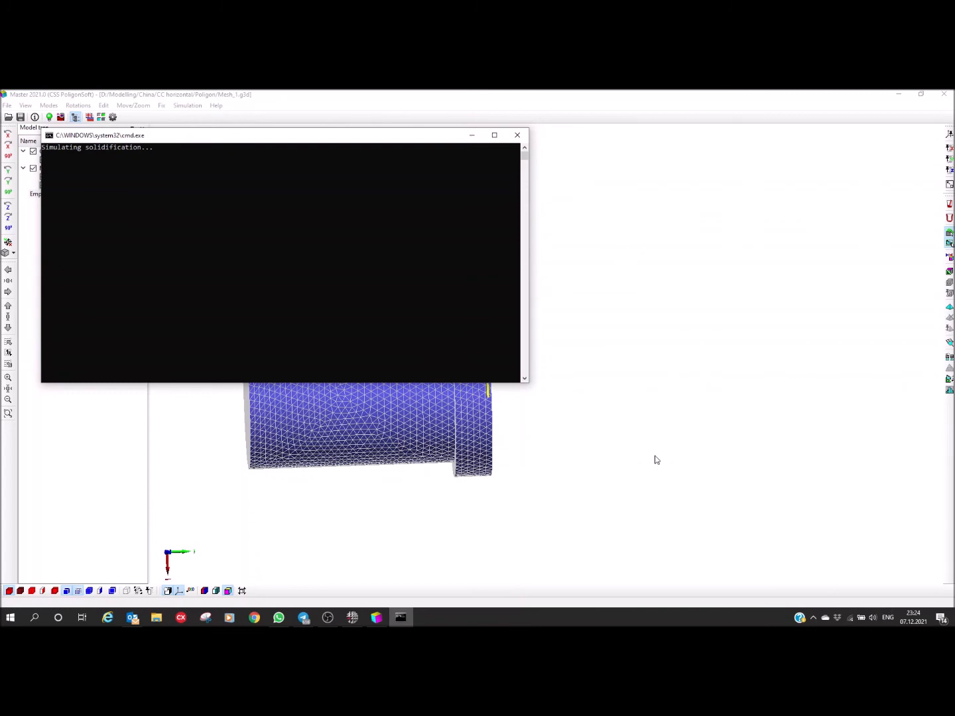
Step: Examine the meshed mold assembly from several sides, comparing its orientation with the coordinate axes
{"action": "left_click", "coordinate": [351, 401]}
{"action": "mouse_move", "coordinate": [341, 399]}
{"action": "middle_mouse_down"}
{"action": "mouse_move", "coordinate": [319, 398]}
{"action": "mouse_move", "coordinate": [324, 407]}
{"action": "middle_mouse_up"}
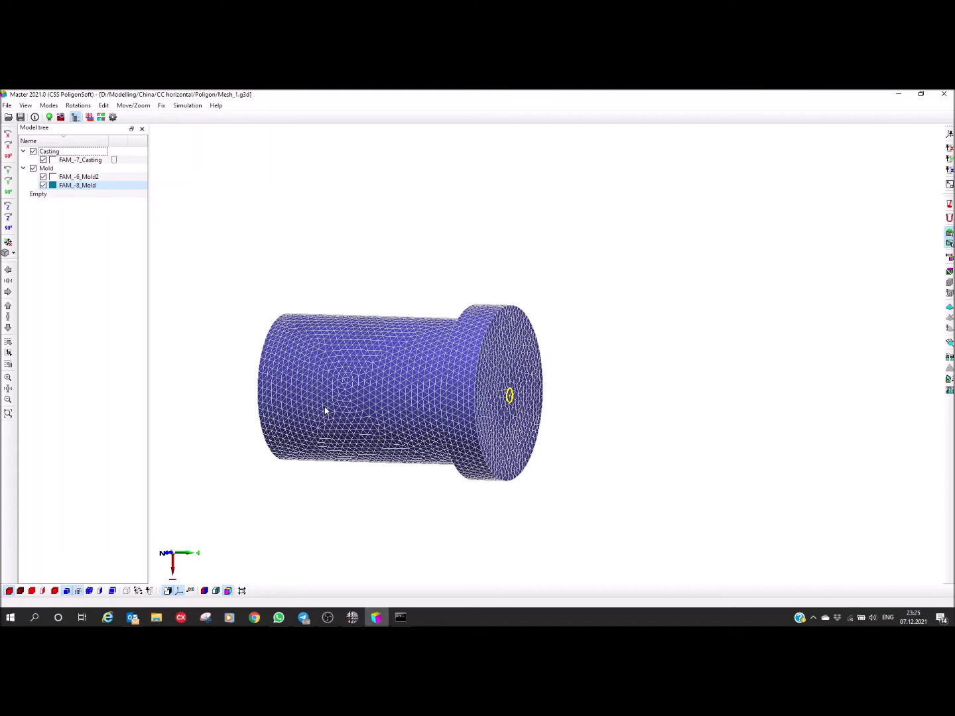
{"action": "middle_click_drag", "start_coordinate": [395, 405], "coordinate": [288, 379]}
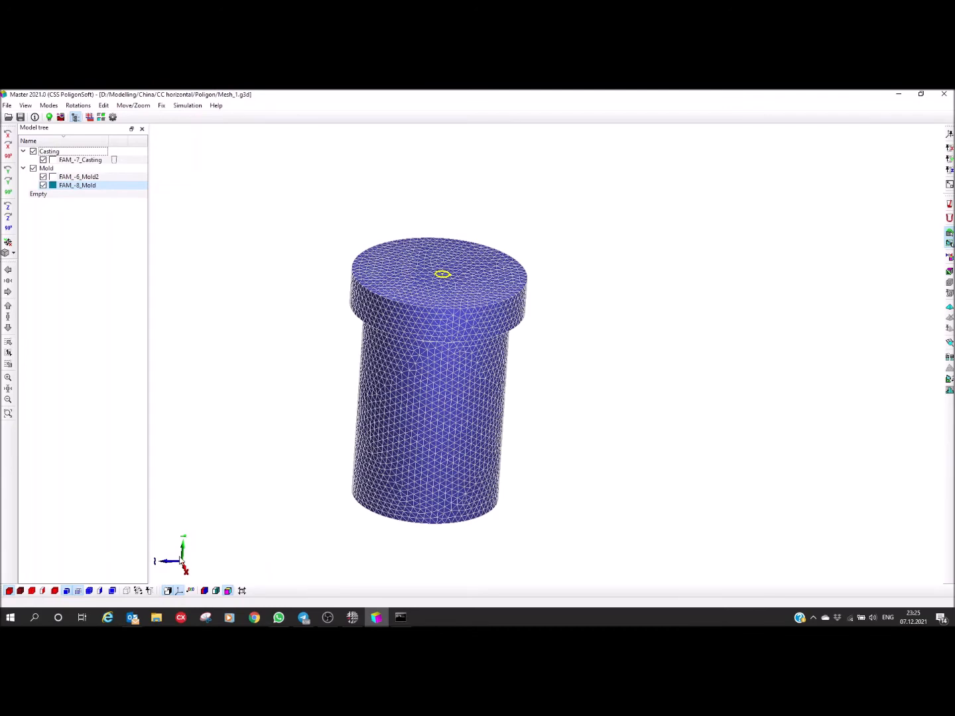
{"action": "mouse_move", "coordinate": [266, 501]}
{"action": "middle_mouse_down"}
{"action": "mouse_move", "coordinate": [276, 478]}
{"action": "mouse_move", "coordinate": [277, 492]}
{"action": "middle_mouse_up"}
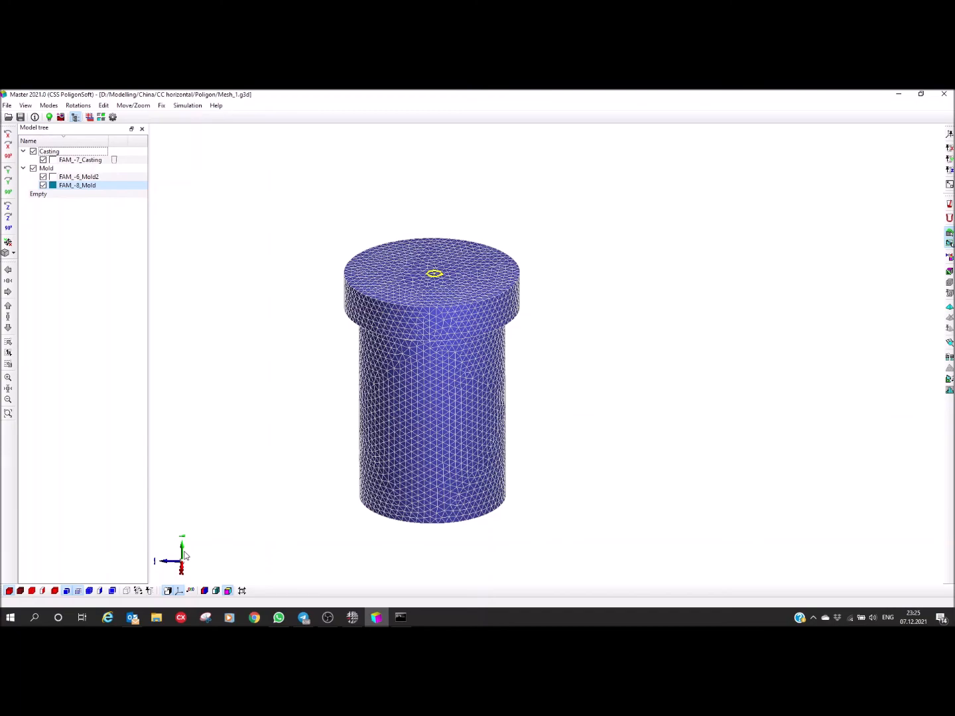
{"action": "middle_click_drag", "start_coordinate": [419, 348], "coordinate": [529, 307]}
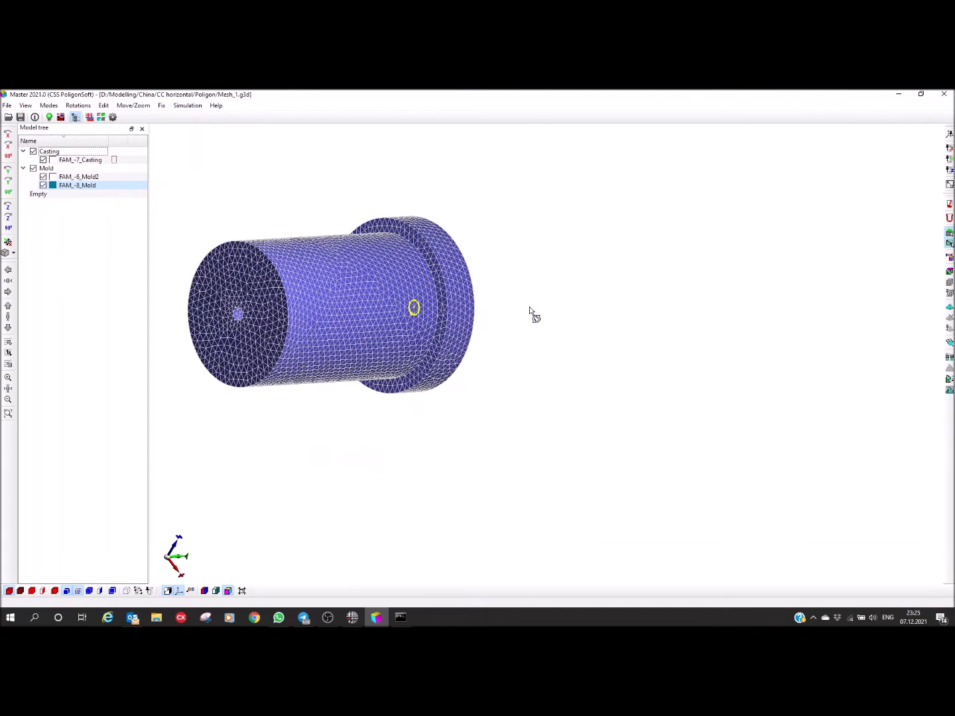
{"action": "middle_click_drag", "start_coordinate": [393, 316], "coordinate": [472, 407]}
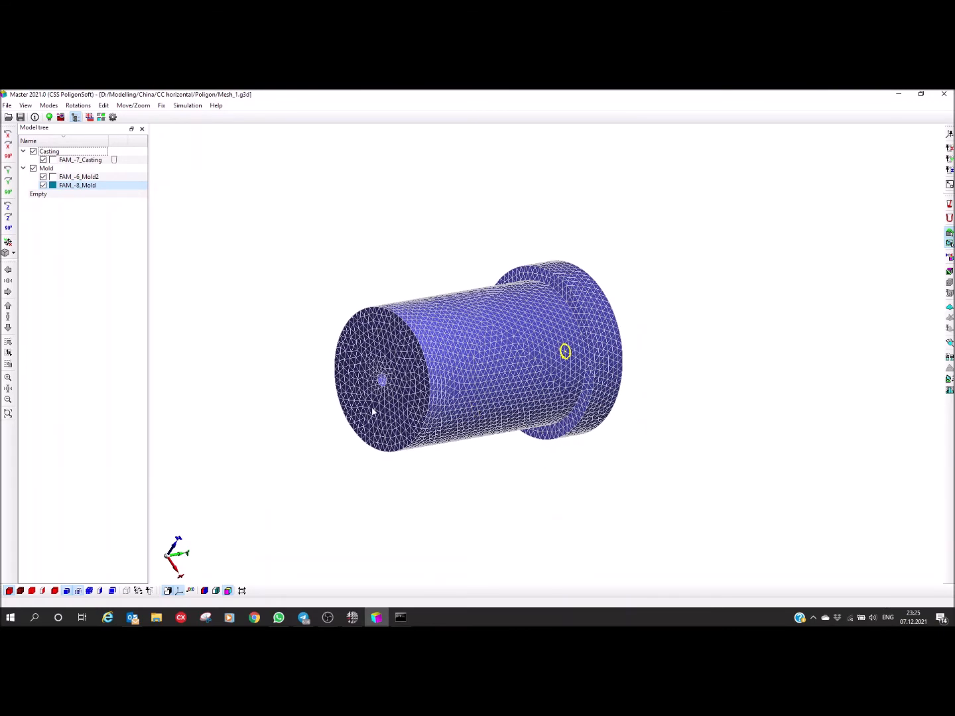
{"action": "middle_click_drag", "start_coordinate": [372, 412], "coordinate": [336, 384]}
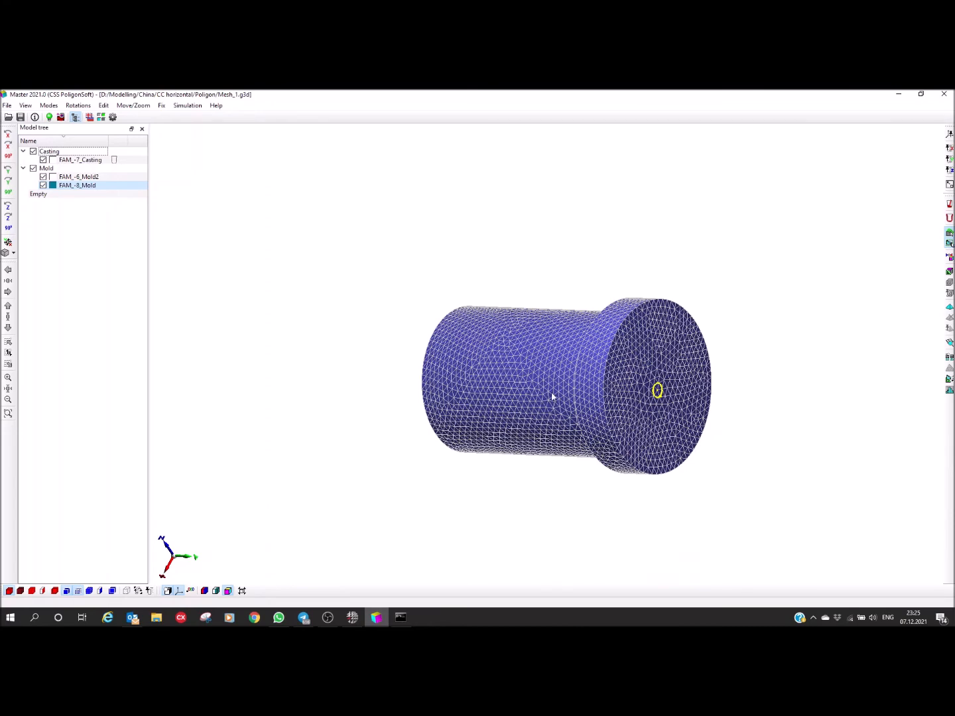
{"action": "middle_click_drag", "start_coordinate": [484, 417], "coordinate": [437, 440]}
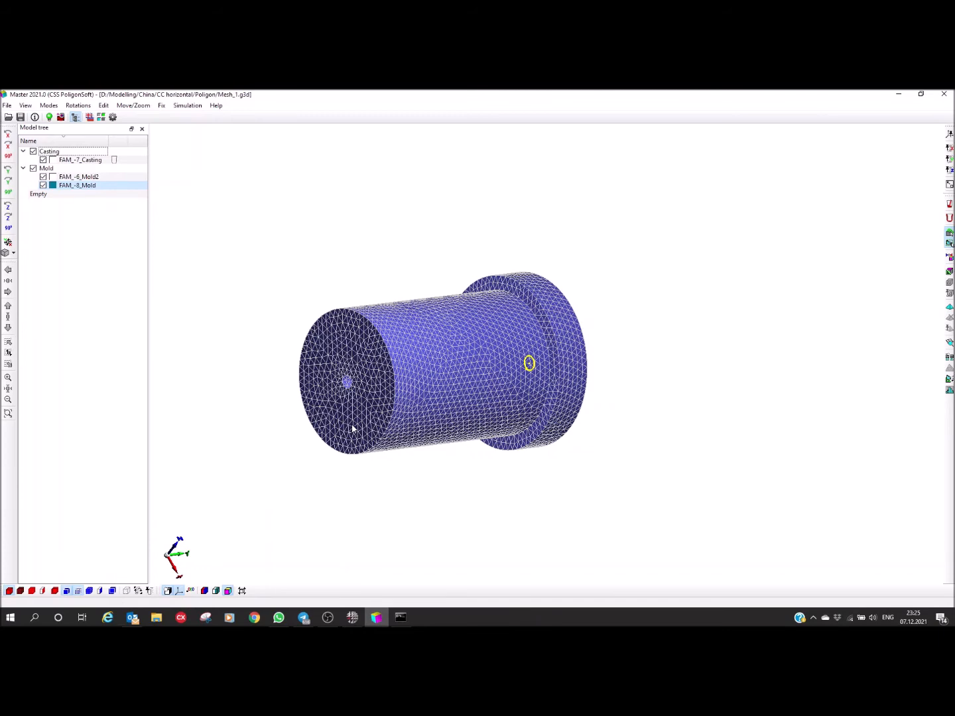
{"action": "middle_click_drag", "start_coordinate": [392, 414], "coordinate": [313, 209]}
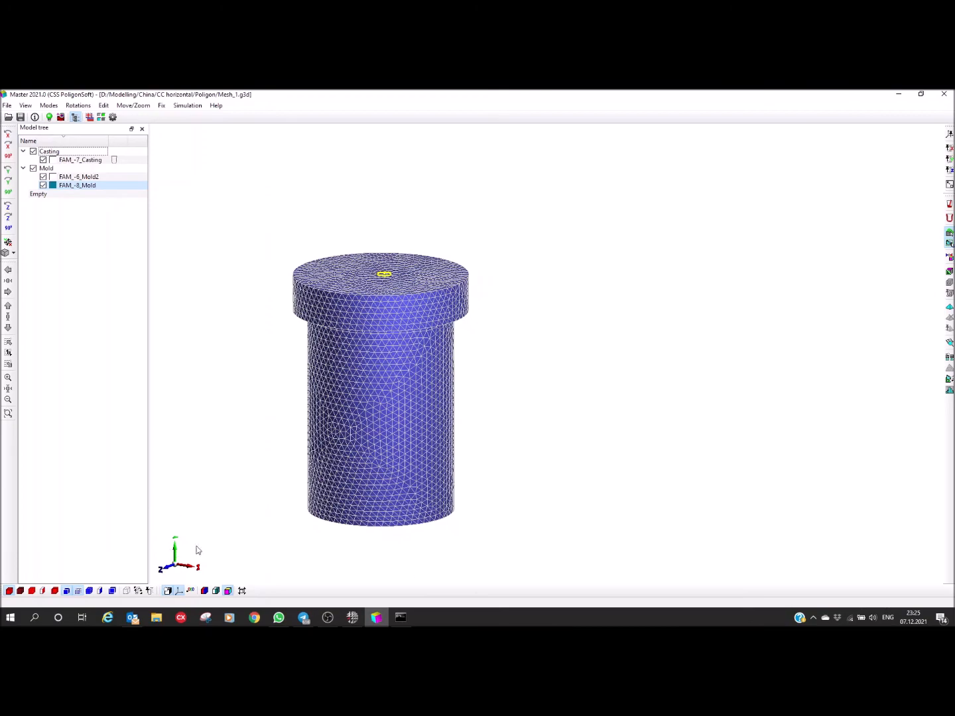
{"action": "left_click_drag", "start_coordinate": [387, 469], "coordinate": [413, 439]}
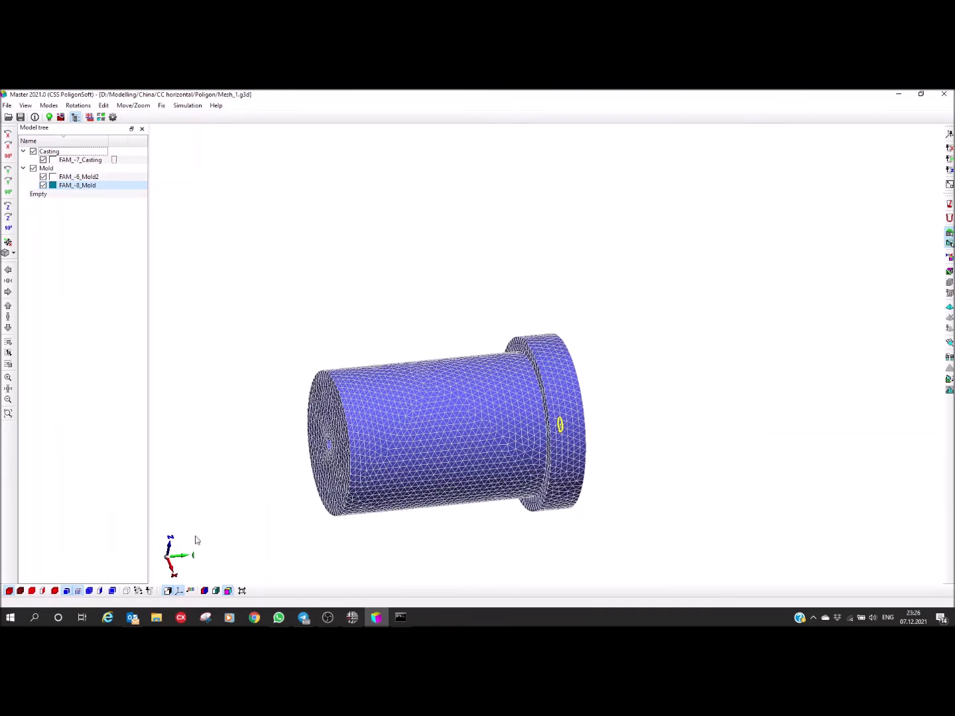
{"action": "left_click_drag", "start_coordinate": [331, 416], "coordinate": [320, 422]}
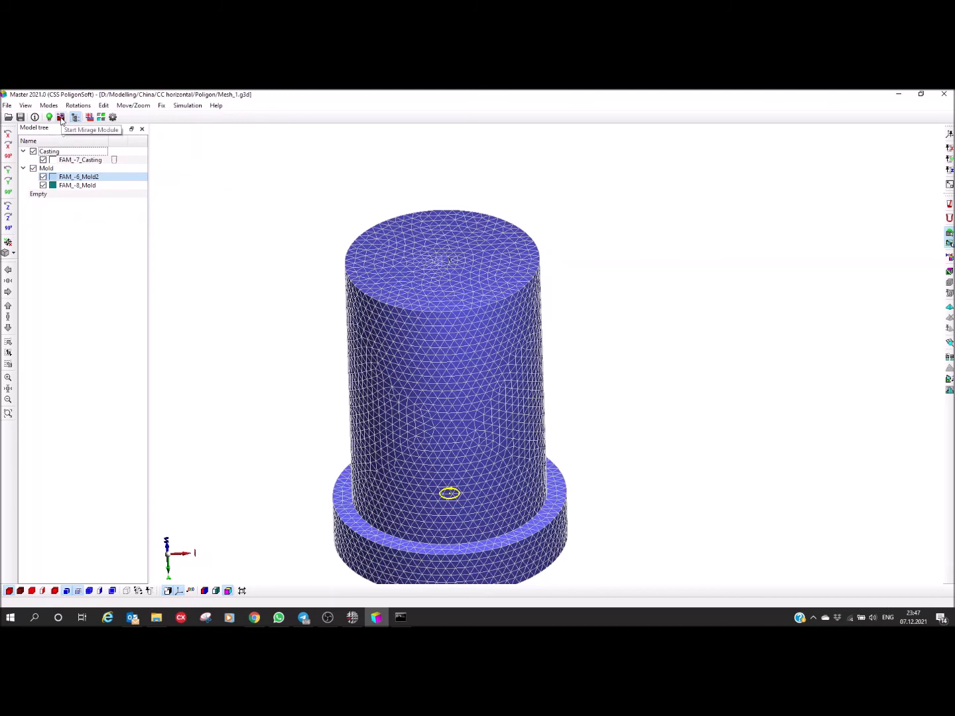
Step: Start the Mirage module and load the casting temperature results file Mesh_1_solid.CST
{"action": "left_click", "coordinate": [60, 117]}
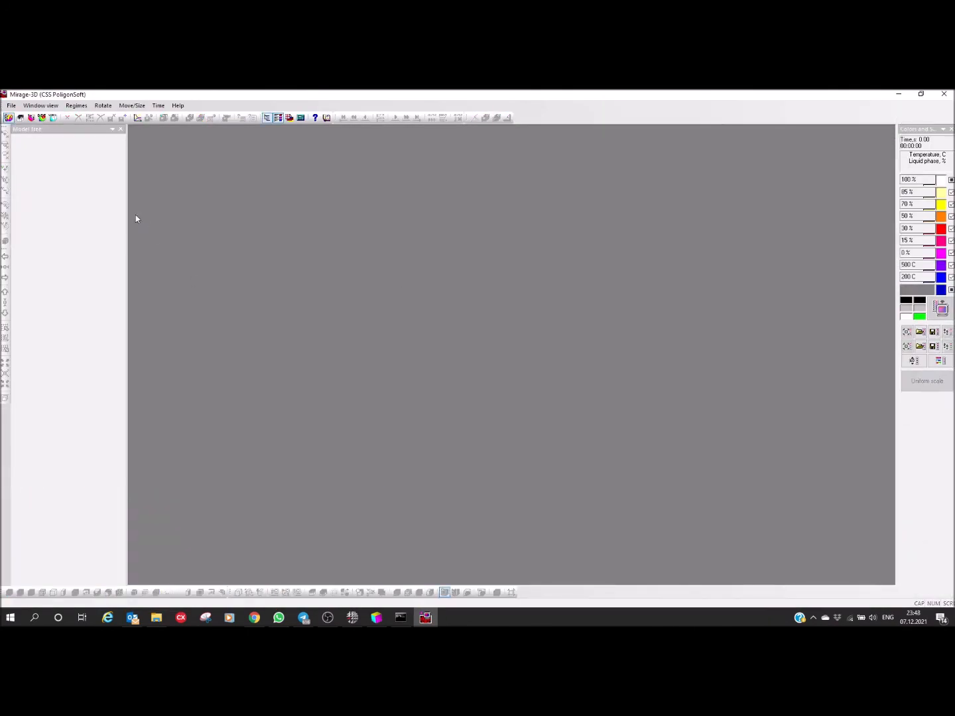
{"action": "left_click", "coordinate": [8, 118]}
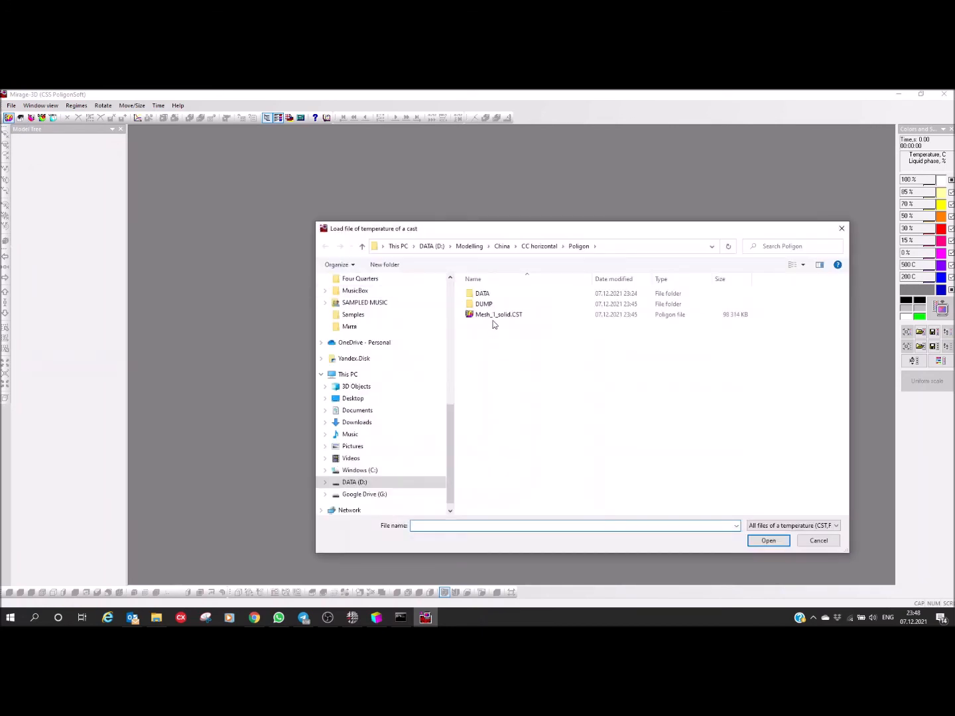
{"action": "left_click", "coordinate": [472, 315]}
{"action": "left_click", "coordinate": [768, 540]}
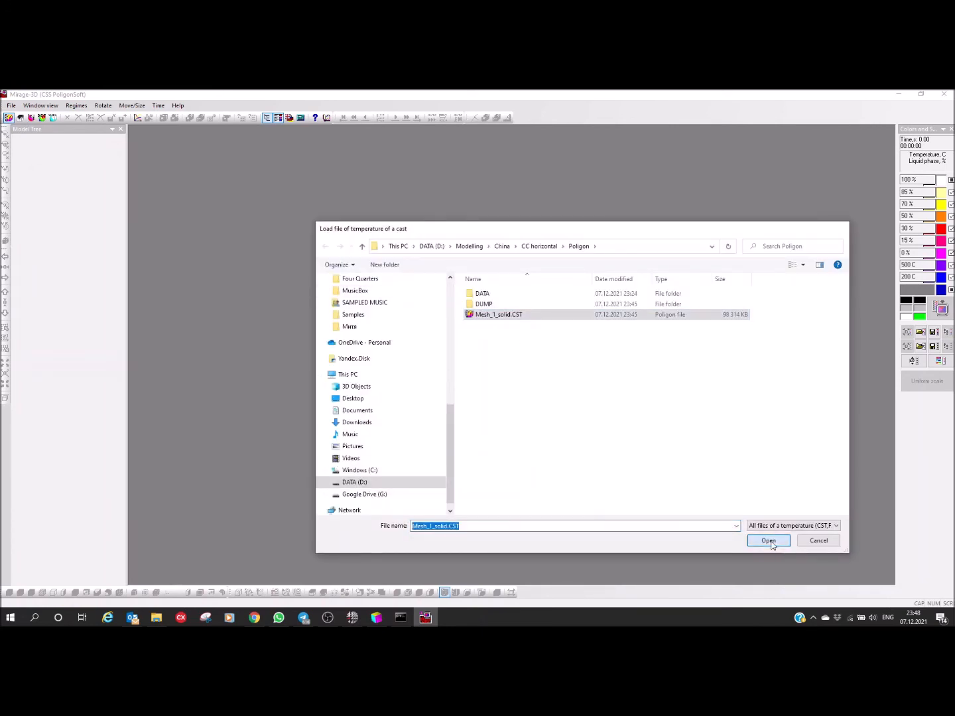
Step: Load the last time step and examine the temperature and liquid phase distribution in the sectioned casting and mold
{"action": "middle_click_drag", "start_coordinate": [507, 419], "coordinate": [414, 426]}
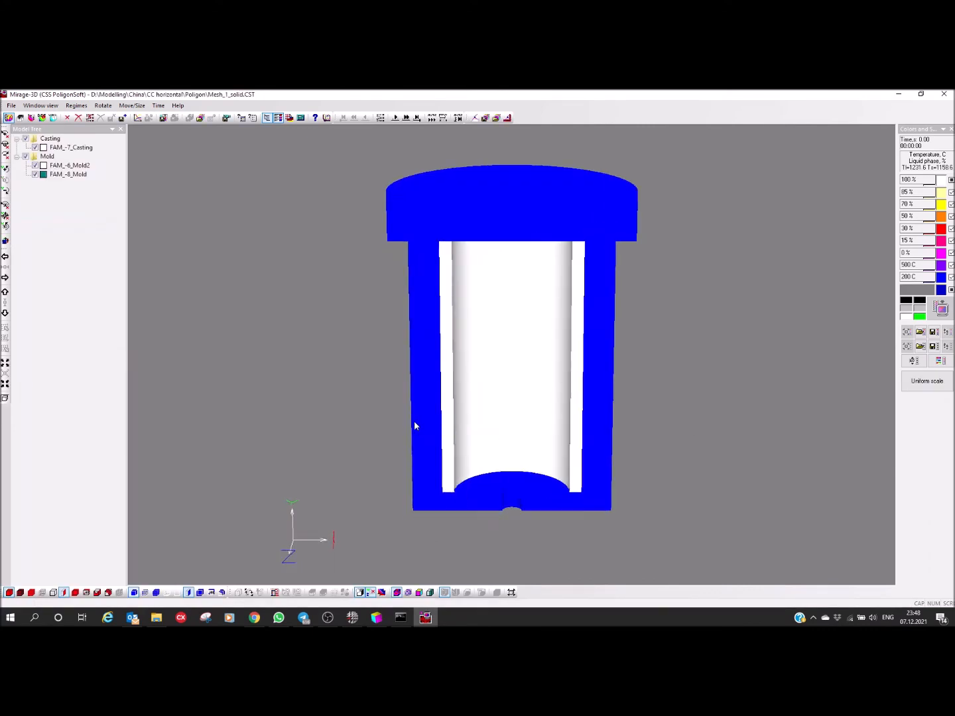
{"action": "middle_click_drag", "start_coordinate": [498, 305], "coordinate": [488, 362]}
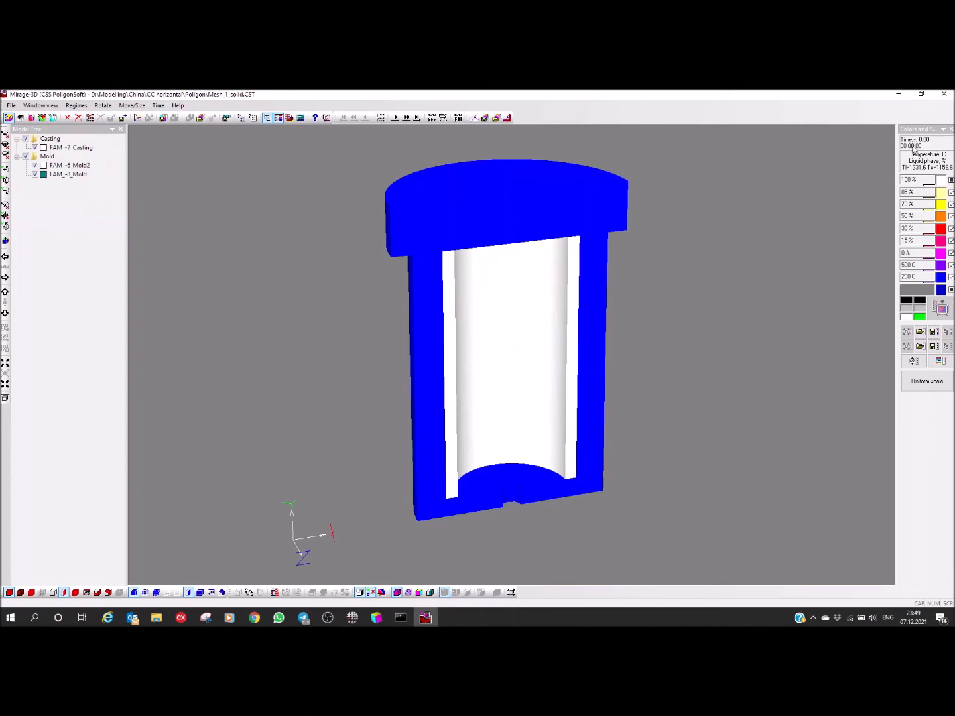
{"action": "left_click", "coordinate": [417, 118]}
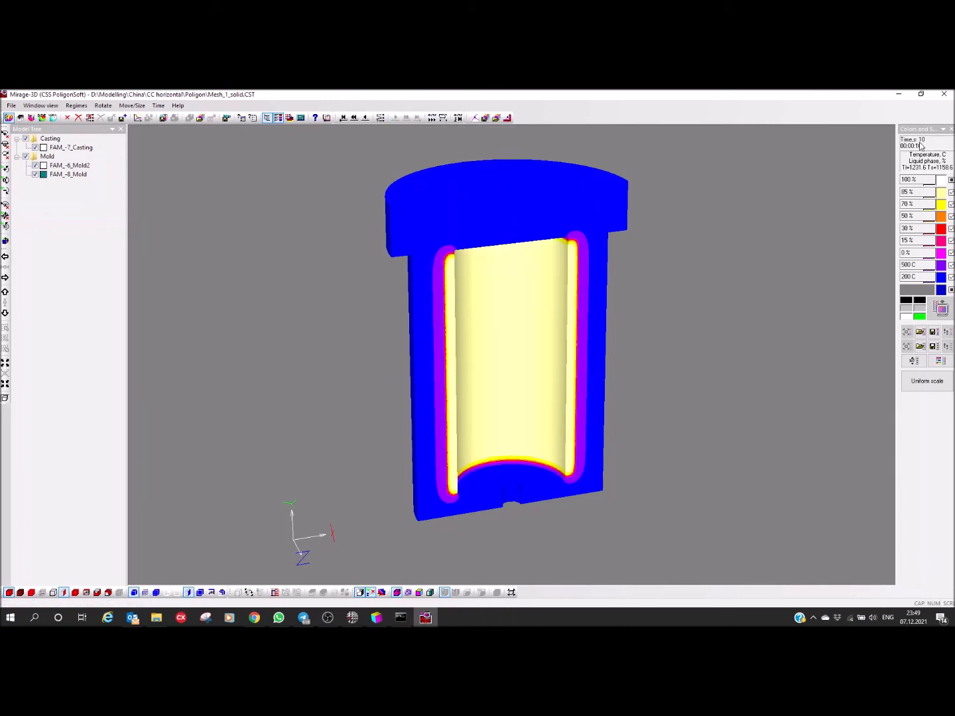
{"action": "left_click_drag", "start_coordinate": [546, 346], "coordinate": [503, 277]}
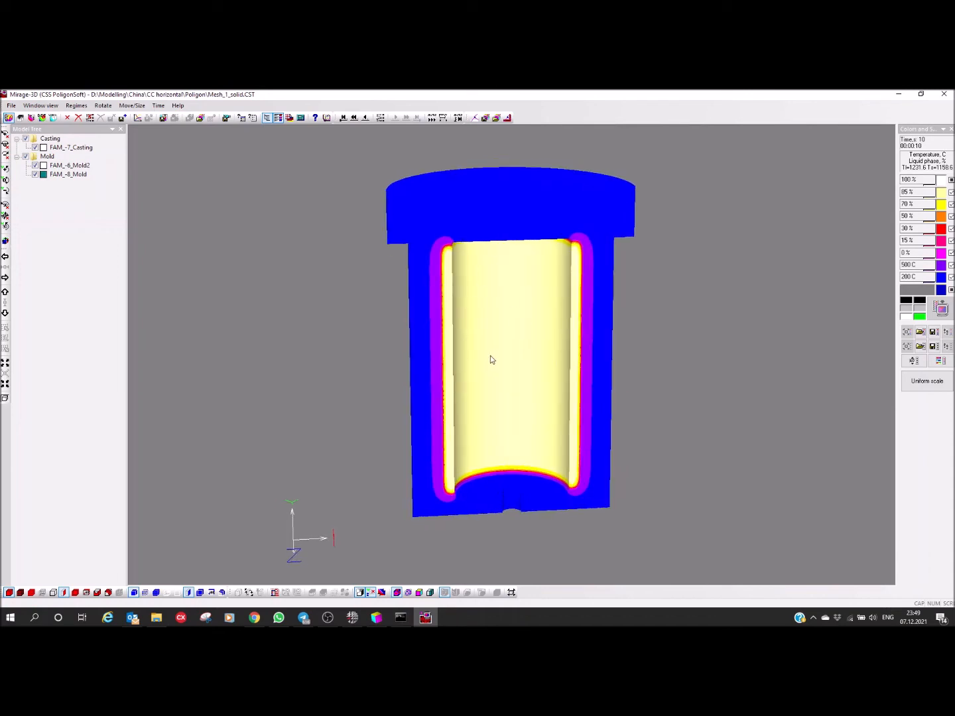
{"action": "left_click_drag", "start_coordinate": [519, 371], "coordinate": [525, 367]}
{"action": "right_click_drag", "start_coordinate": [517, 352], "coordinate": [521, 355]}
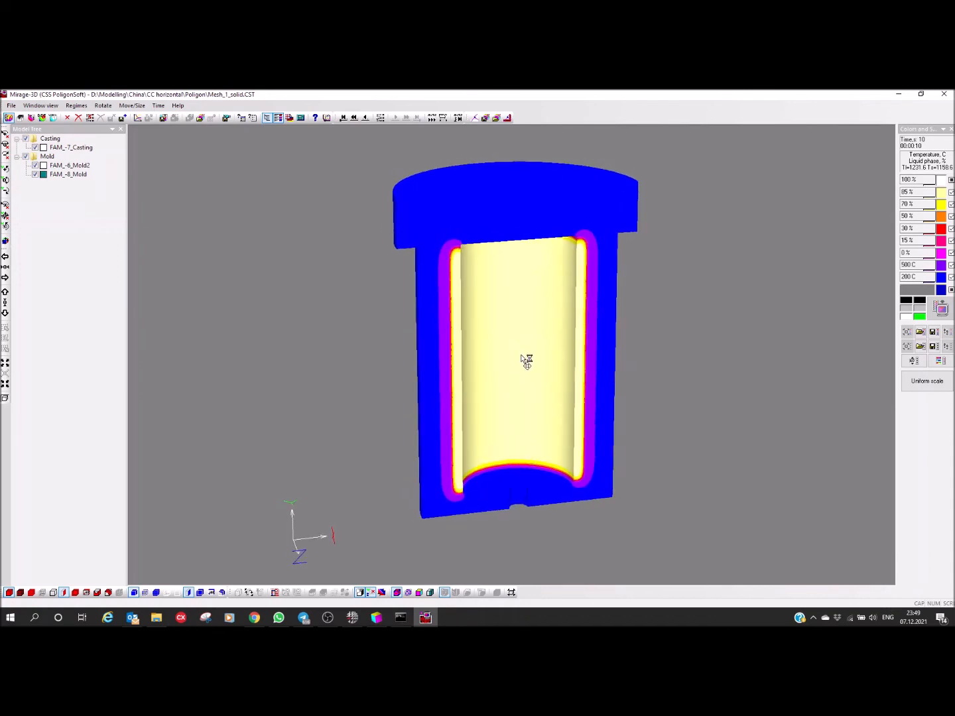
Step: Set the background color of the results view to white and apply it
{"action": "left_click", "coordinate": [910, 292]}
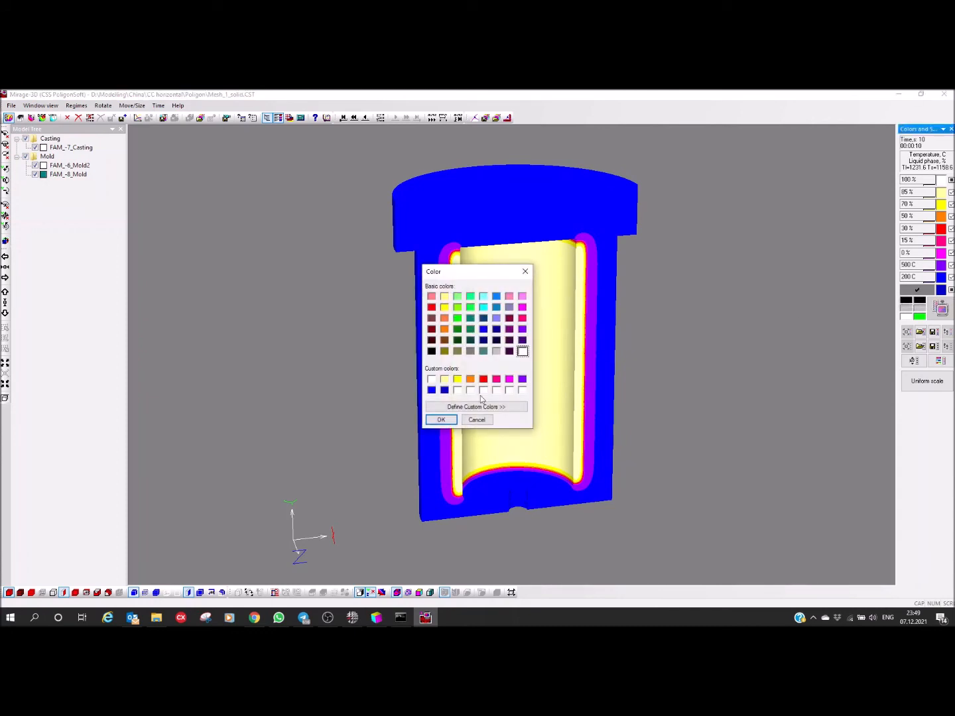
{"action": "left_click", "coordinate": [441, 419]}
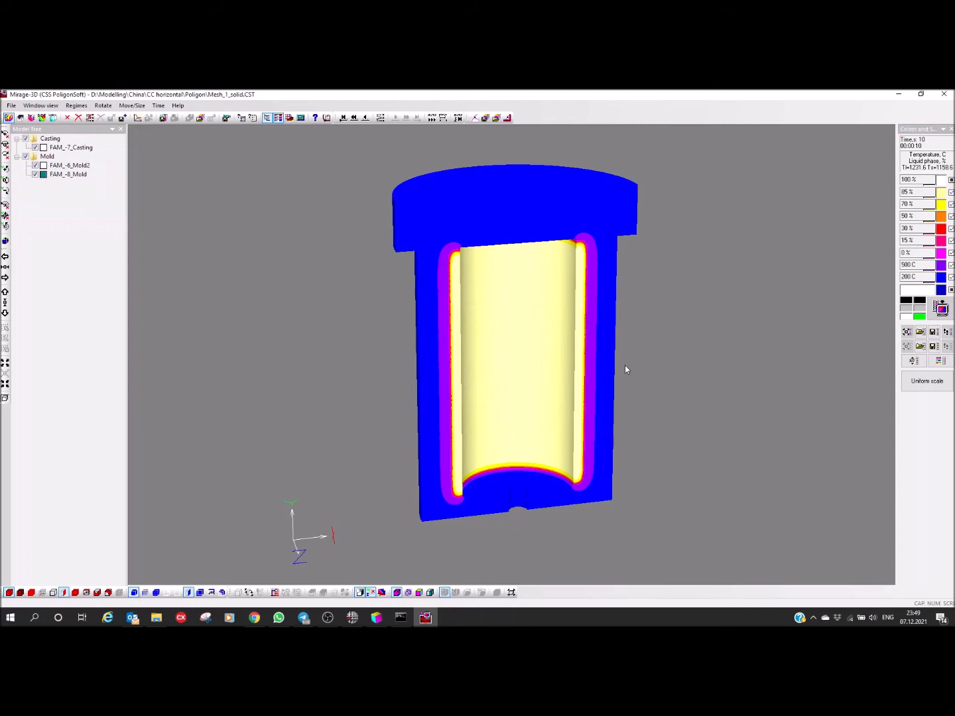
{"action": "left_click", "coordinate": [939, 307]}
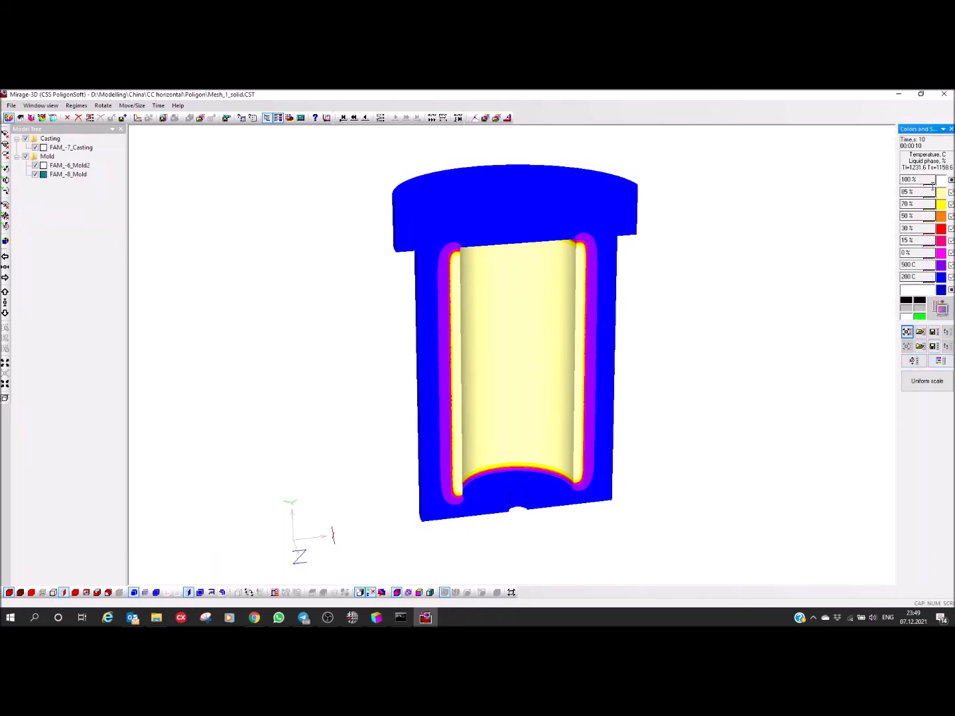
Step: Apply the rainbow color scheme running from red to purple to the temperature results
{"action": "left_click", "coordinate": [938, 361]}
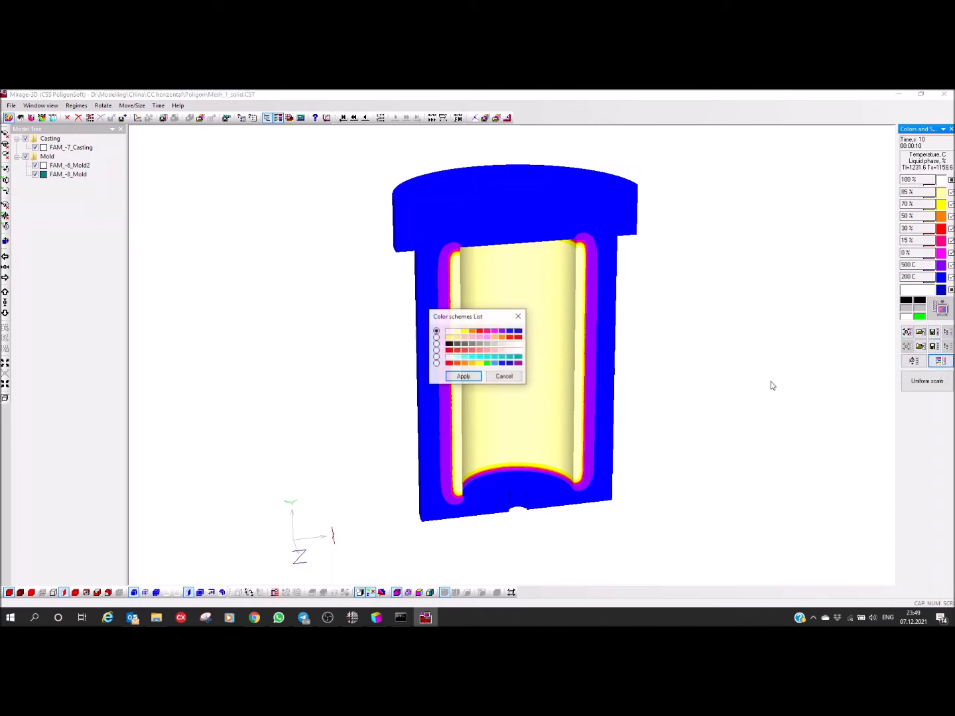
{"action": "left_click", "coordinate": [436, 363]}
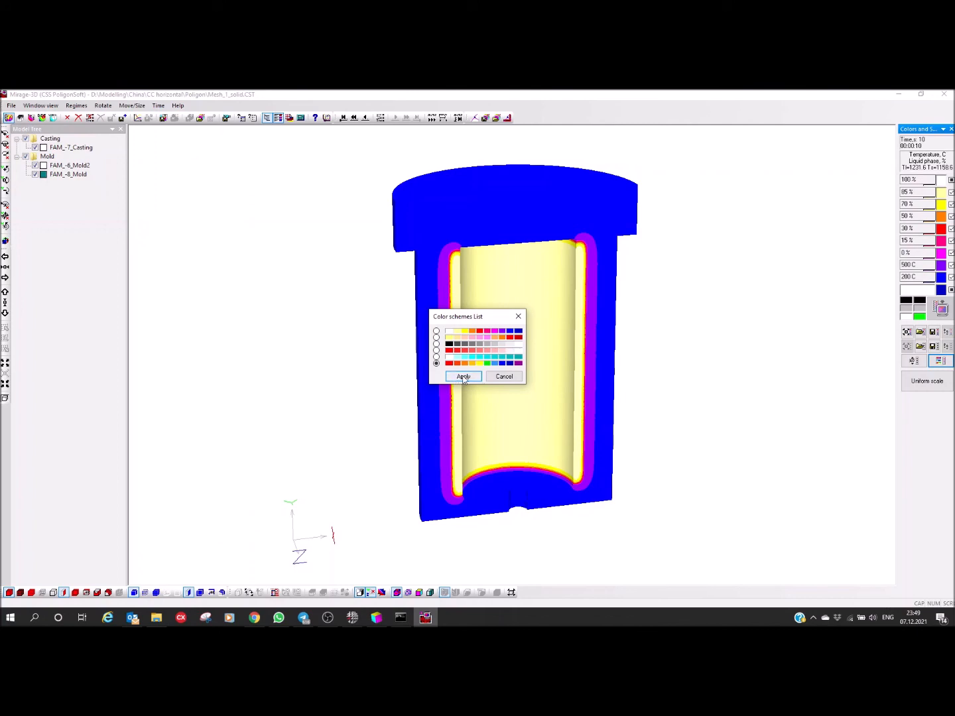
{"action": "left_click", "coordinate": [462, 376]}
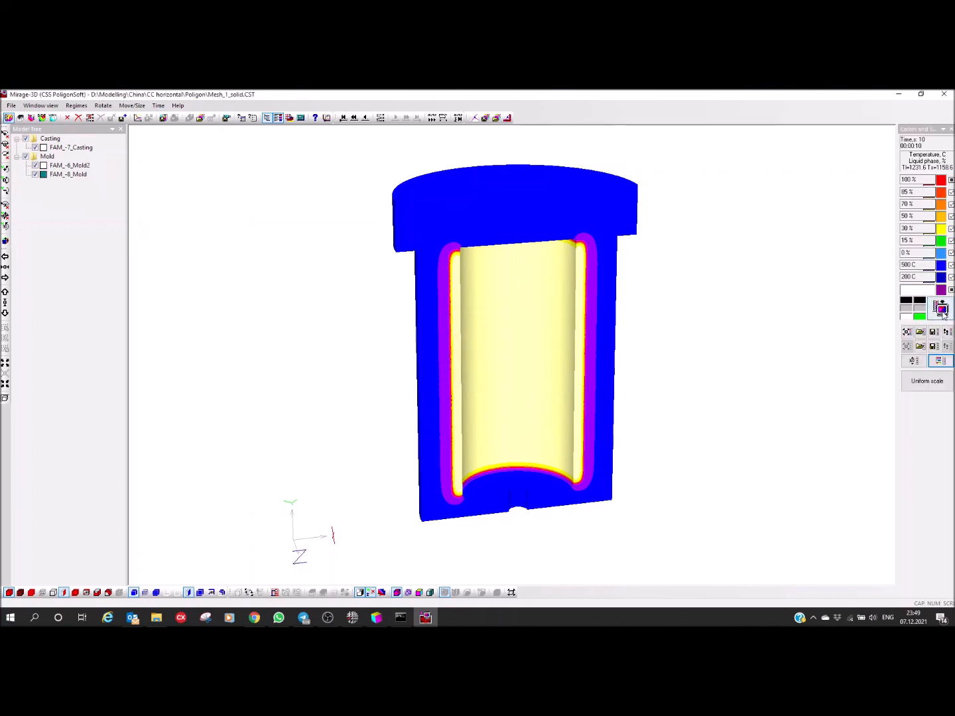
{"action": "left_click", "coordinate": [942, 311]}
Step: Hide both mold bodies and examine the temperature distribution in the sectioned casting alone
{"action": "middle_click_drag", "start_coordinate": [683, 329], "coordinate": [727, 343]}
{"action": "left_click_drag", "start_coordinate": [432, 348], "coordinate": [429, 352]}
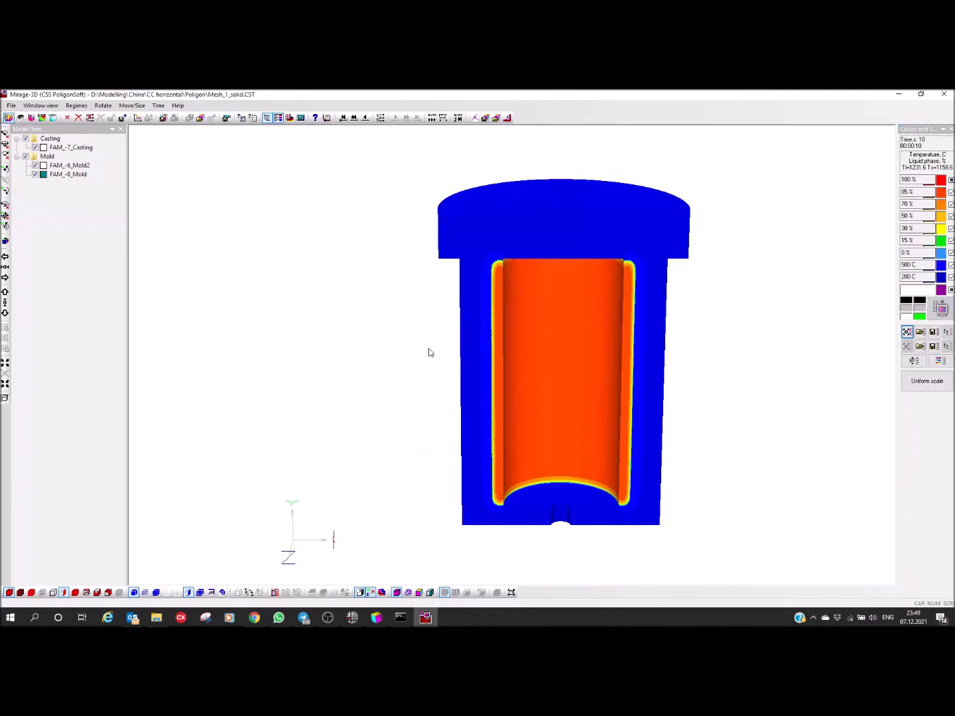
{"action": "left_click", "coordinate": [26, 157]}
{"action": "left_click_drag", "start_coordinate": [328, 300], "coordinate": [403, 323]}
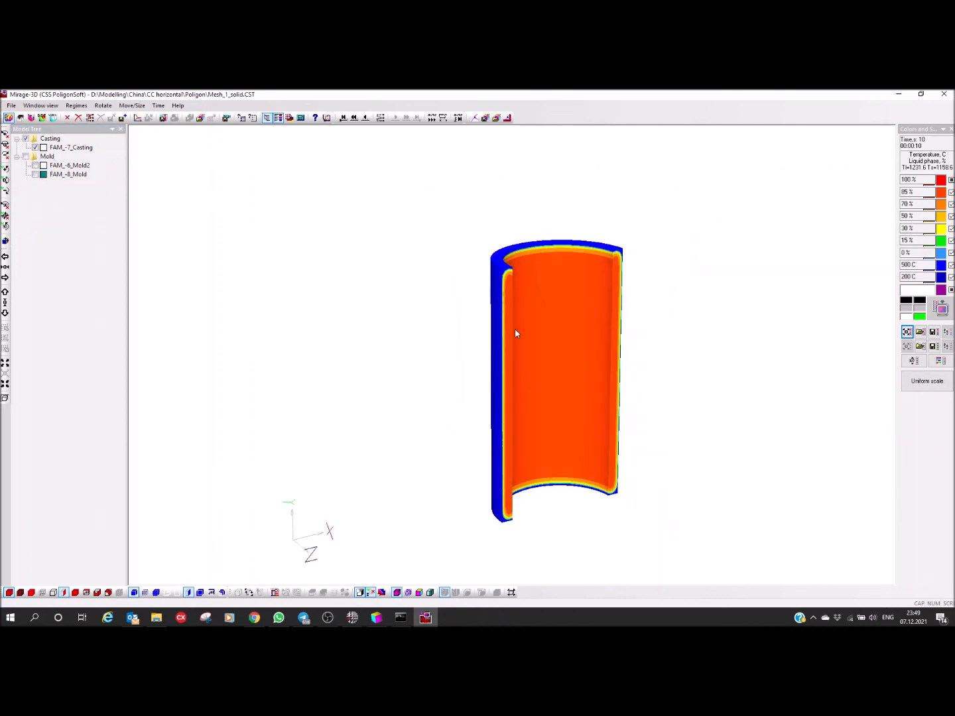
{"action": "right_click_drag", "start_coordinate": [533, 345], "coordinate": [487, 319]}
{"action": "left_click_drag", "start_coordinate": [488, 319], "coordinate": [520, 386]}
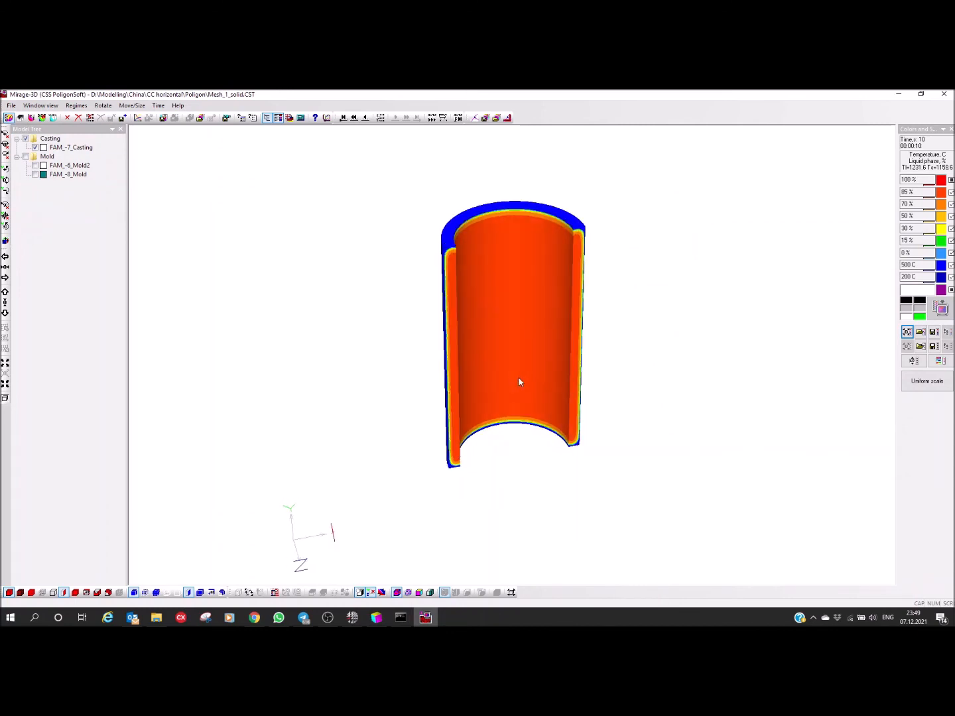
{"action": "left_click_drag", "start_coordinate": [528, 249], "coordinate": [525, 331]}
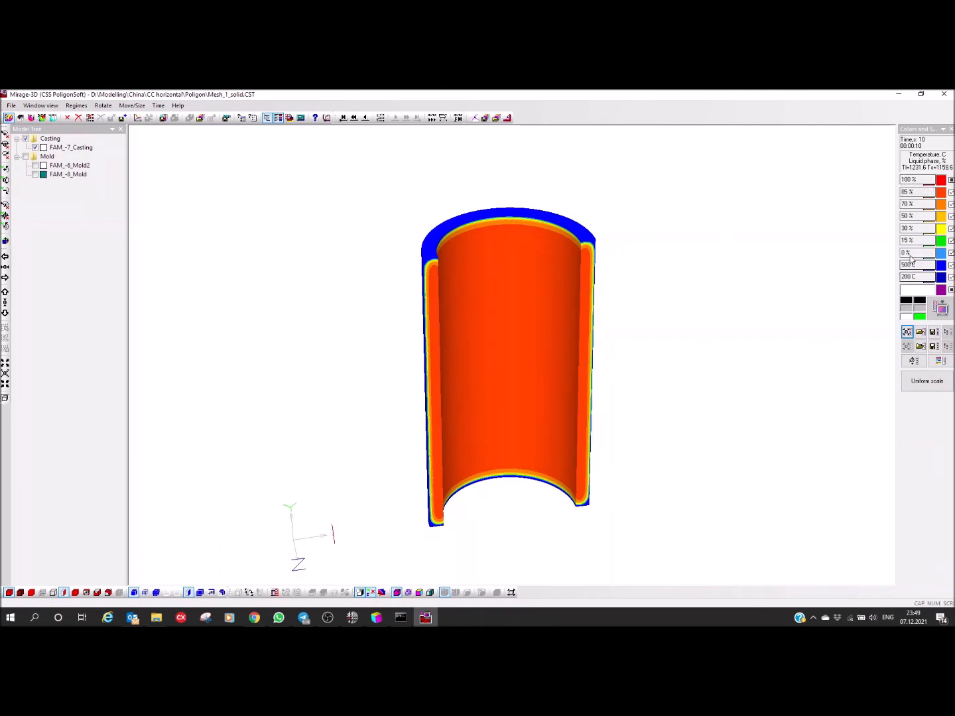
Step: Set the temperature color scale from 1350 C down to 400 C with all intermediate levels unfixed, and apply it to the casting
{"action": "left_click", "coordinate": [907, 180]}
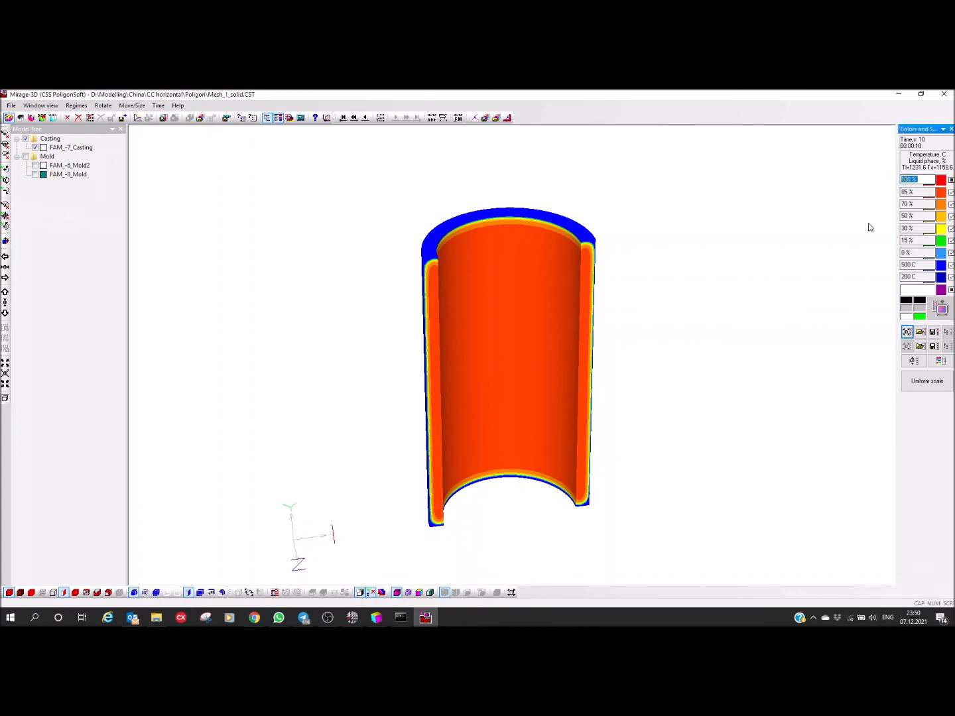
{"action": "type", "text": "1350"}
{"action": "key", "text": "Return"}
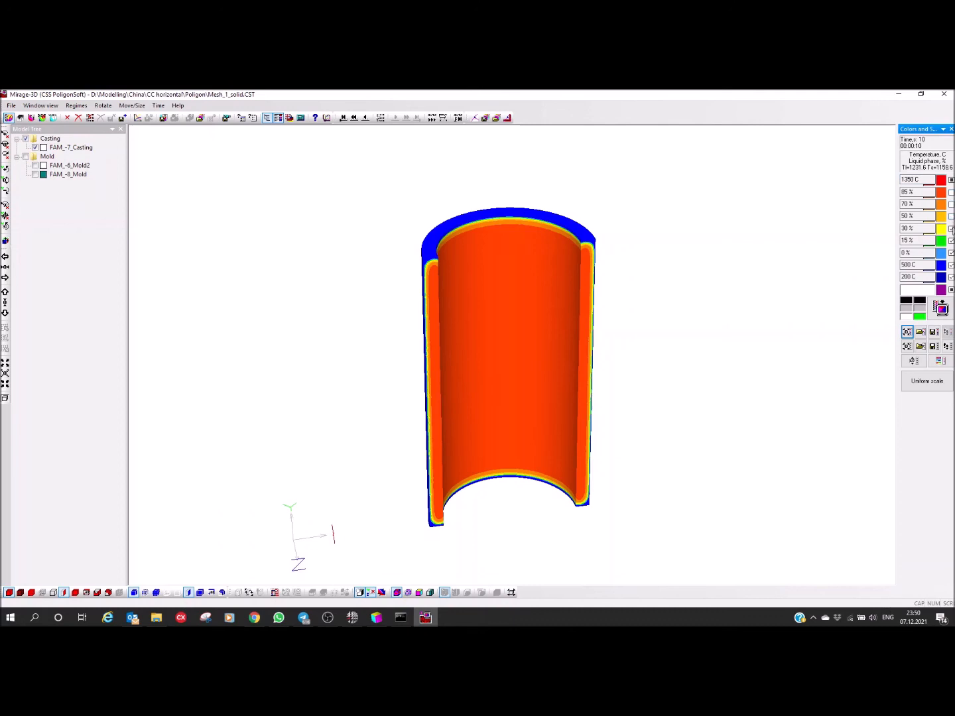
{"action": "left_click", "coordinate": [951, 252]}
{"action": "left_click", "coordinate": [950, 276]}
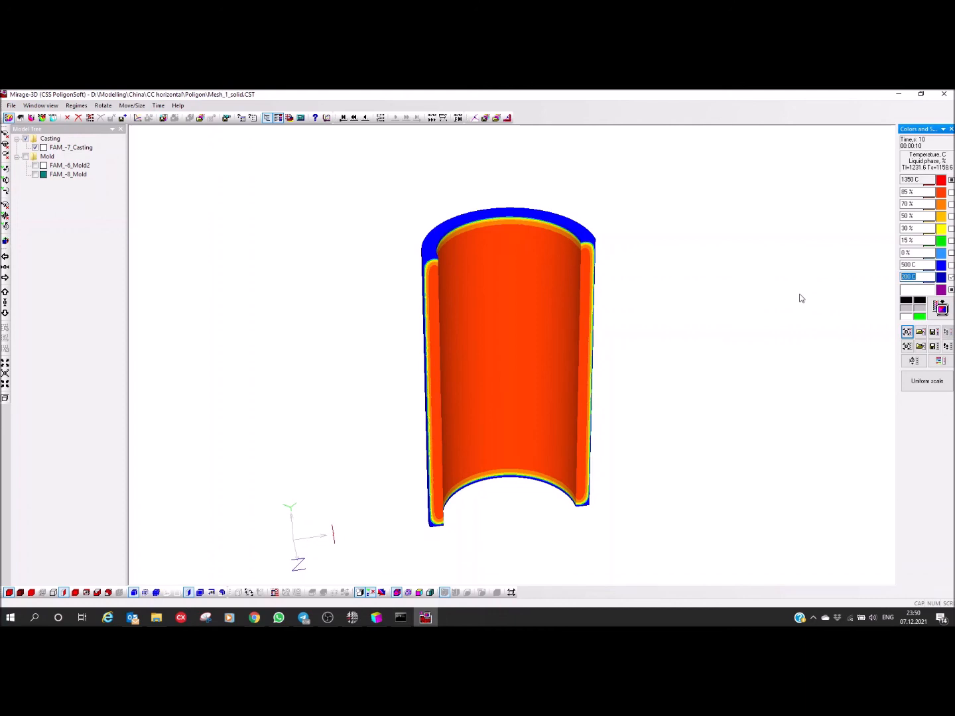
{"action": "type", "text": "400"}
{"action": "key", "text": "Return"}
{"action": "left_click", "coordinate": [941, 308]}
{"action": "mouse_move", "coordinate": [646, 342]}
{"action": "left_mouse_down"}
{"action": "mouse_move", "coordinate": [637, 312]}
{"action": "mouse_move", "coordinate": [625, 319]}
{"action": "mouse_move", "coordinate": [647, 334]}
{"action": "mouse_move", "coordinate": [684, 311]}
{"action": "mouse_move", "coordinate": [656, 353]}
{"action": "left_mouse_up"}
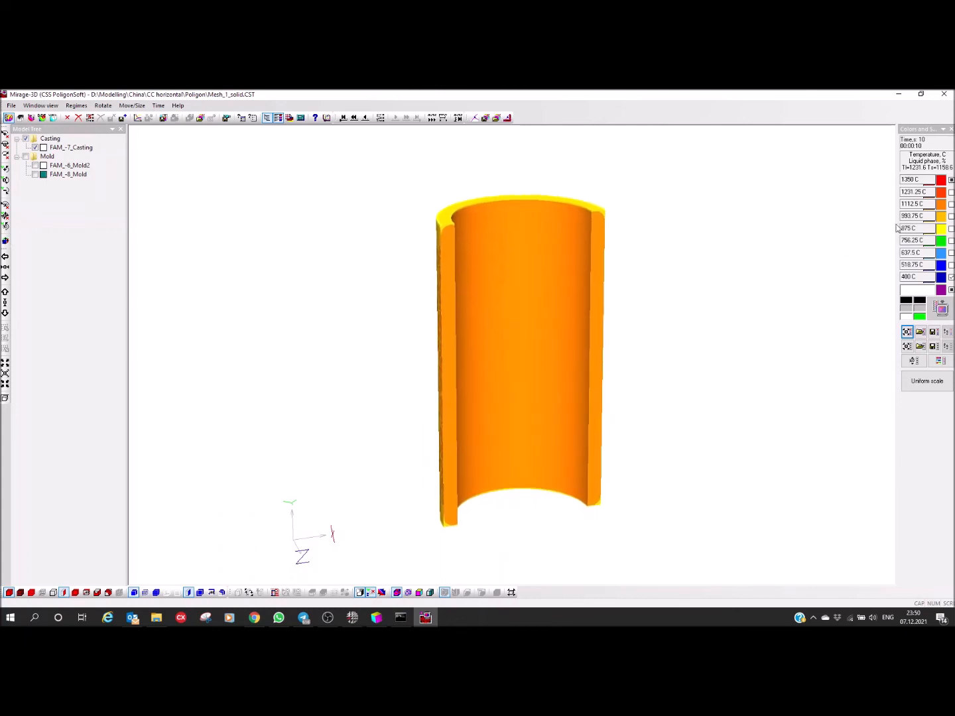
Step: Fix the yellow level of the color scale at 1158 C and redraw the casting with the updated scale
{"action": "left_click", "coordinate": [950, 229]}
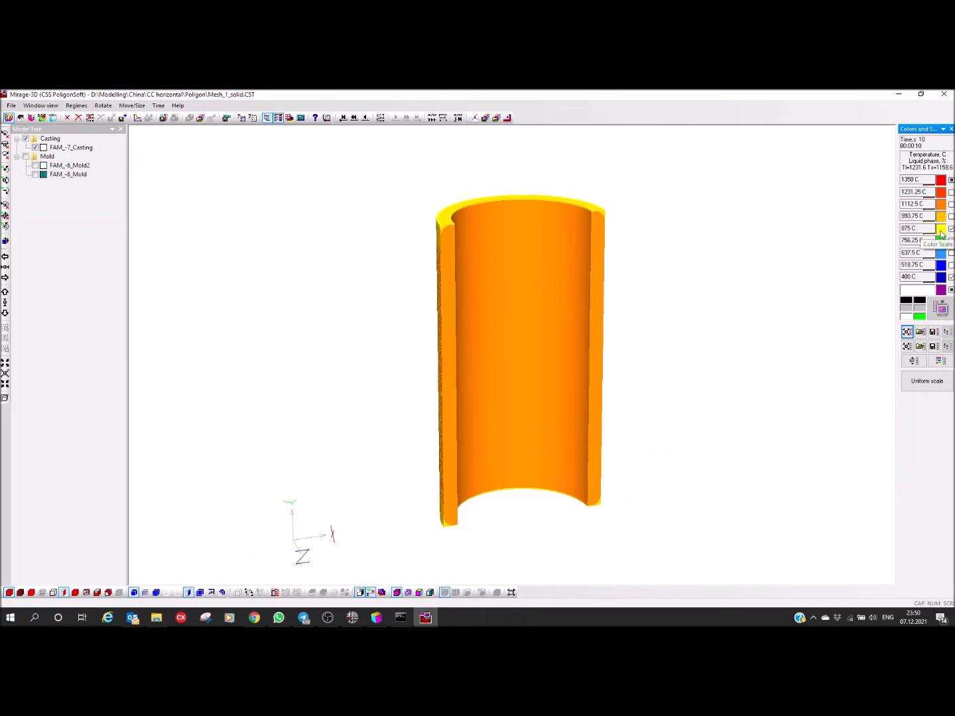
{"action": "left_click", "coordinate": [927, 228]}
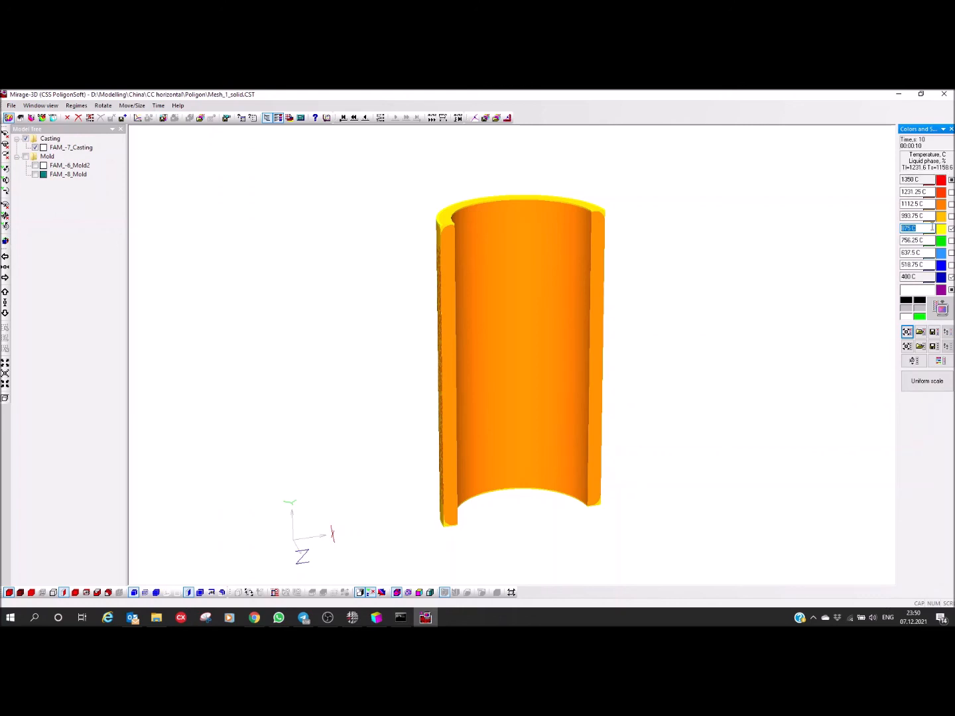
{"action": "type", "text": "1158"}
{"action": "key", "text": "Return"}
{"action": "left_click", "coordinate": [941, 308]}
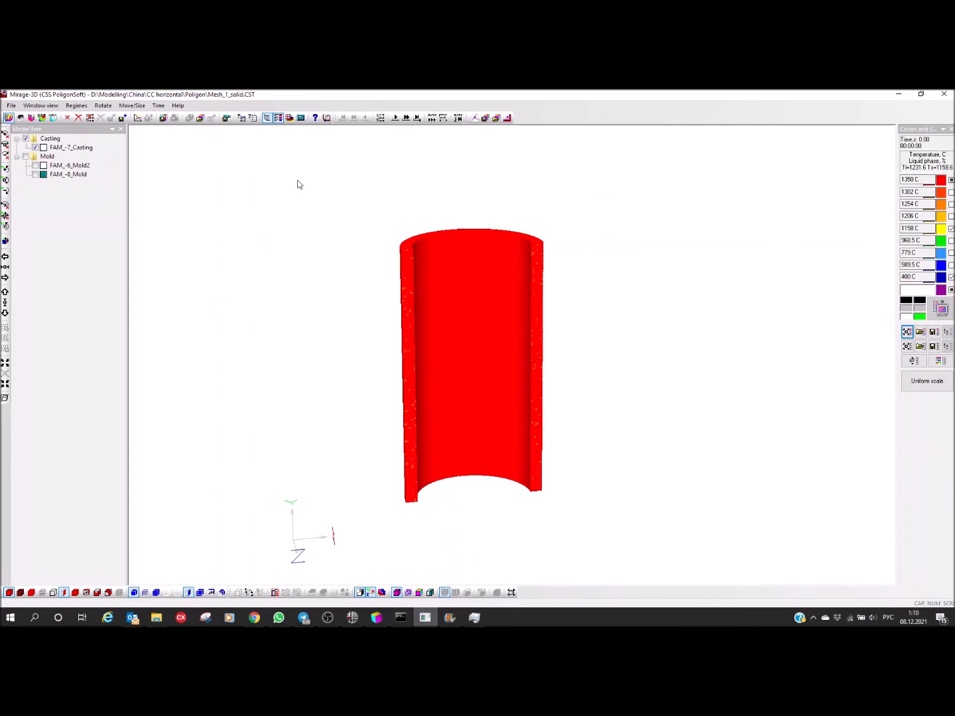
Step: Step forward through the saved time steps from 0 to 400 s to follow the casting's cooling
{"action": "left_click_drag", "start_coordinate": [335, 118], "coordinate": [360, 120]}
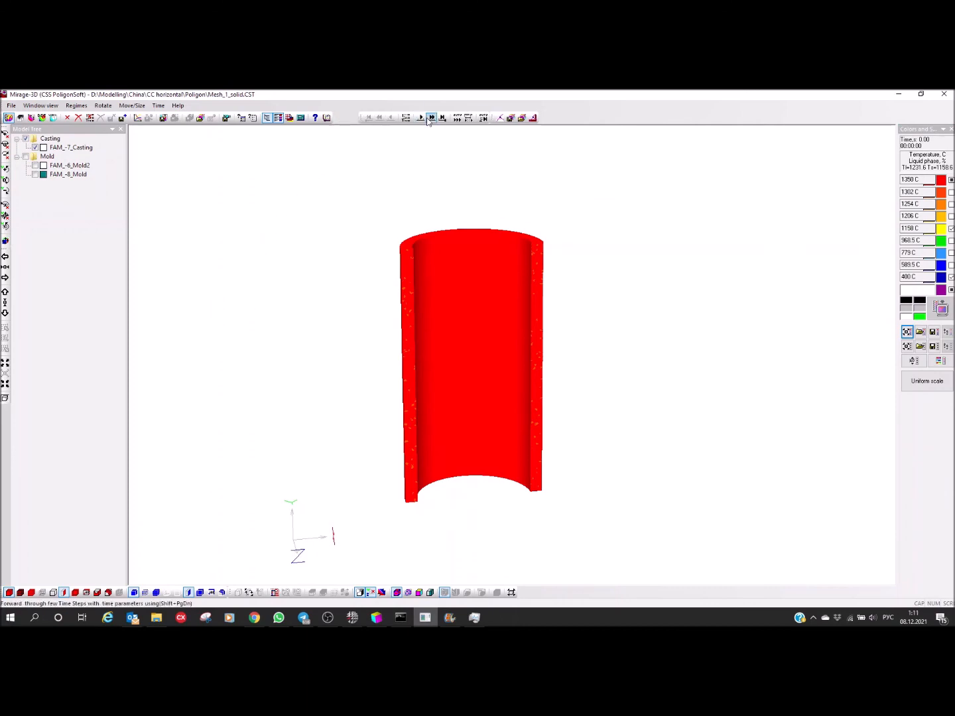
{"action": "left_click", "coordinate": [421, 118]}
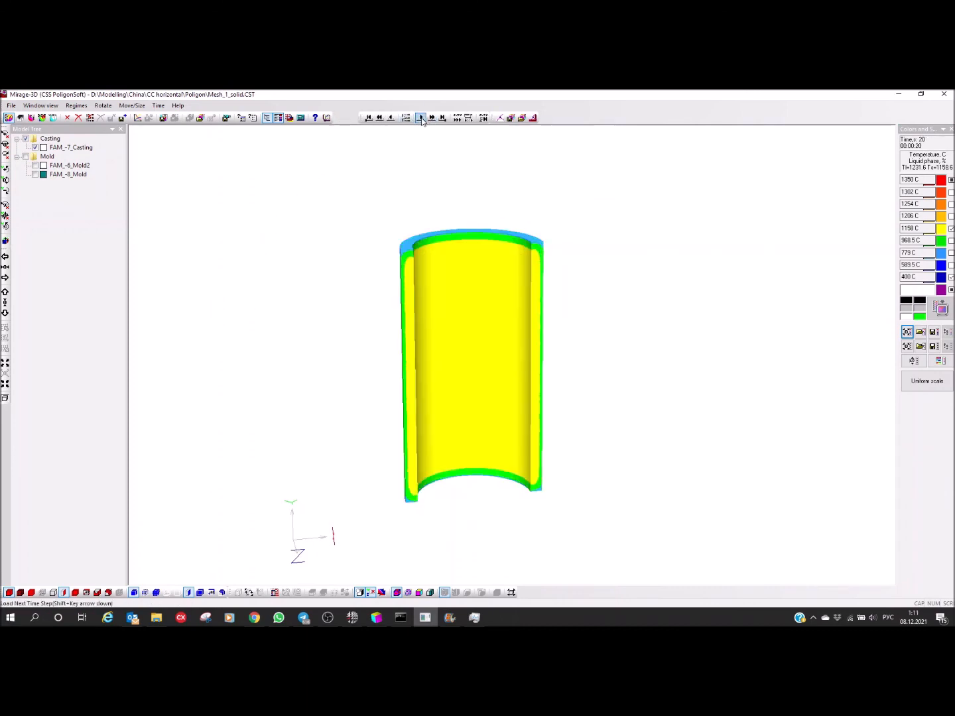
{"action": "left_click", "coordinate": [421, 118]}
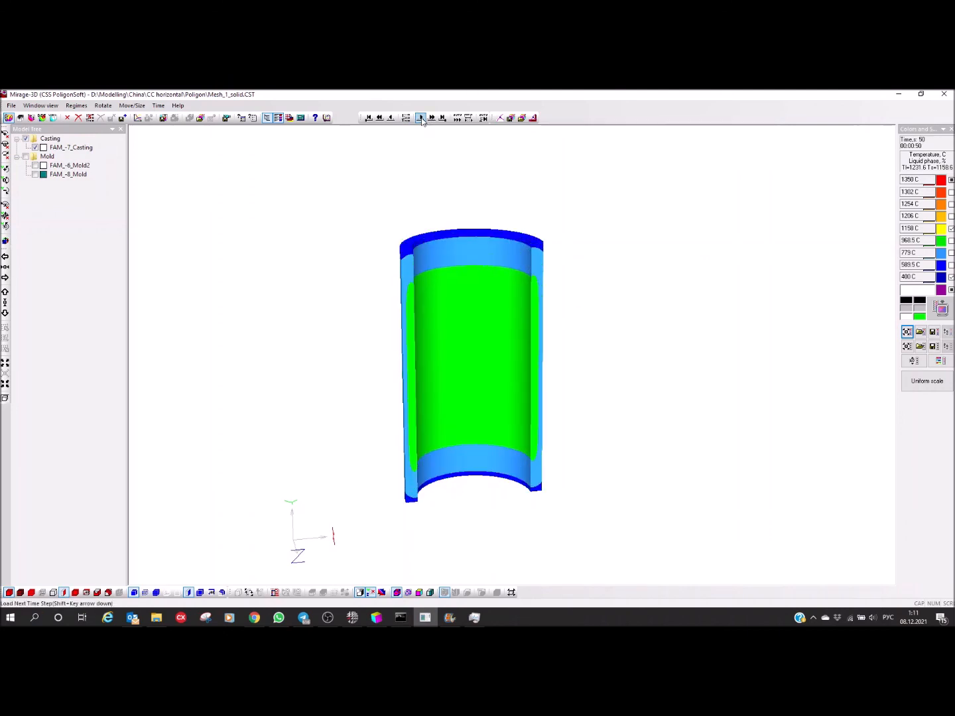
{"action": "left_click", "coordinate": [421, 118]}
{"action": "left_click", "coordinate": [421, 118]}
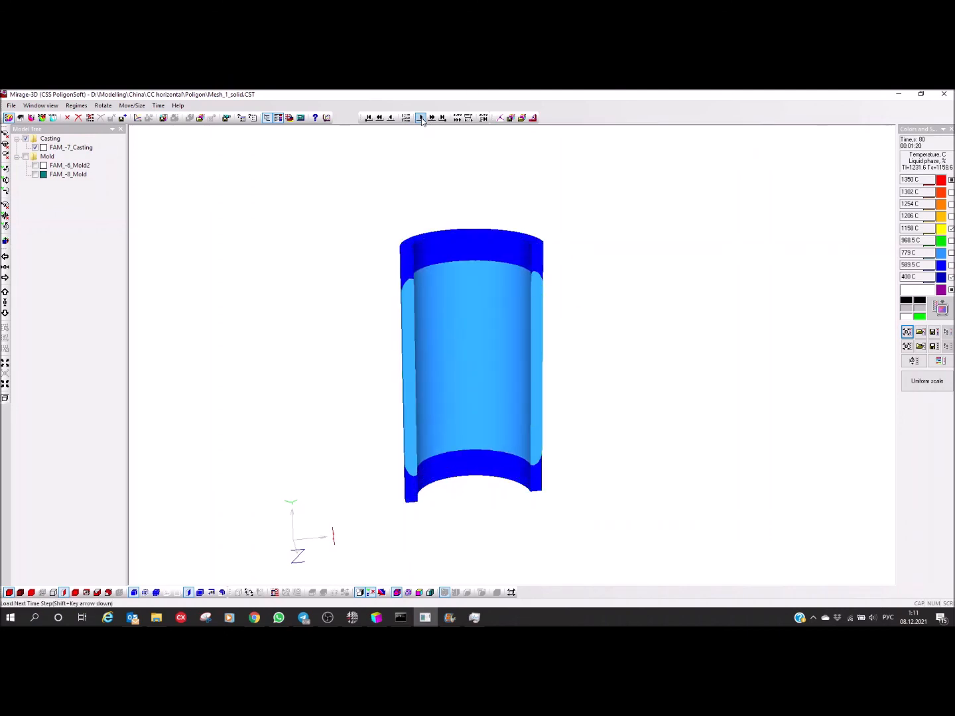
{"action": "left_click", "coordinate": [421, 118]}
{"action": "left_click", "coordinate": [421, 118]}
{"action": "left_click", "coordinate": [421, 118]}
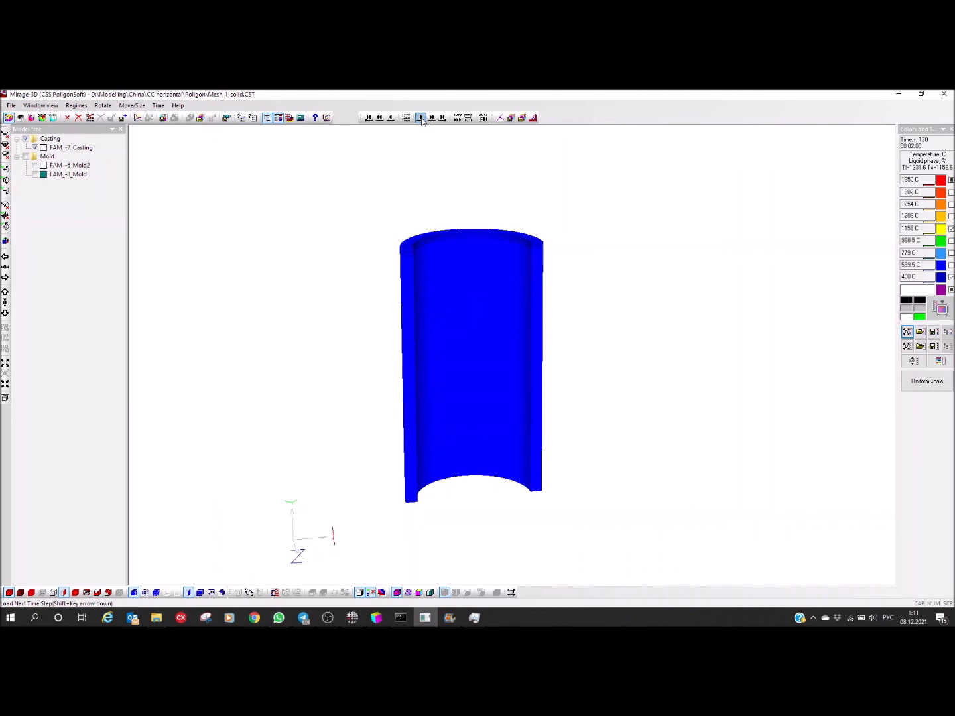
{"action": "left_click", "coordinate": [421, 118]}
{"action": "left_click", "coordinate": [421, 118]}
{"action": "left_click", "coordinate": [421, 118]}
{"action": "left_click", "coordinate": [421, 118]}
{"action": "left_click", "coordinate": [421, 118]}
{"action": "left_click", "coordinate": [422, 119]}
Step: Examine the half-sectioned casting from its end face, up close along the rotation axis
{"action": "left_click_drag", "start_coordinate": [468, 289], "coordinate": [456, 208]}
{"action": "left_click_drag", "start_coordinate": [475, 370], "coordinate": [461, 322]}
{"action": "middle_click_drag", "start_coordinate": [472, 433], "coordinate": [466, 361]}
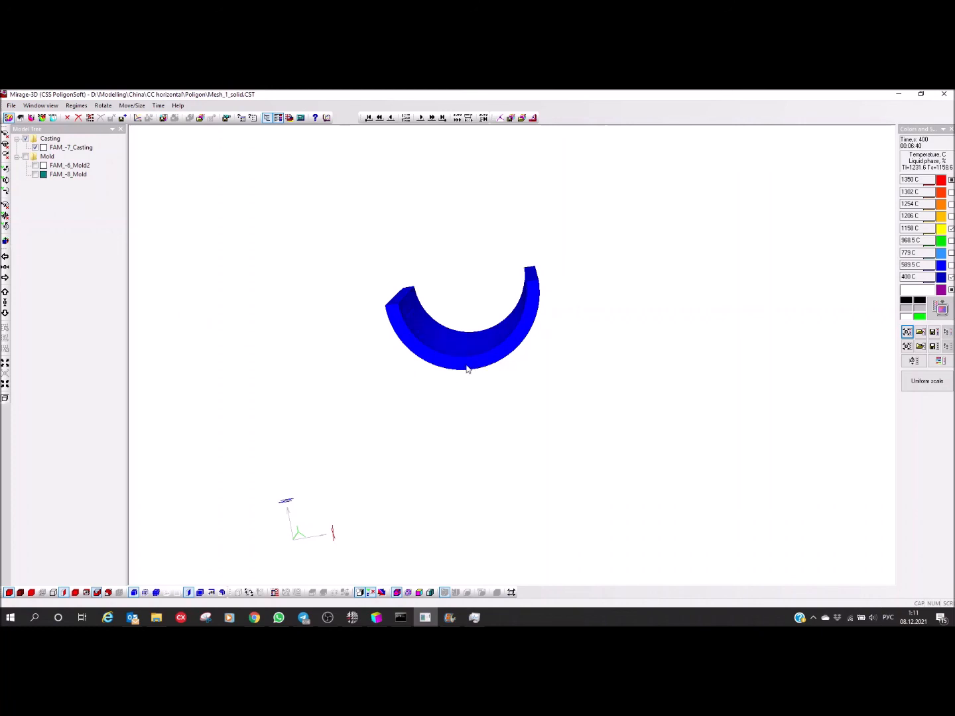
{"action": "left_click_drag", "start_coordinate": [436, 362], "coordinate": [491, 358]}
{"action": "scroll", "coordinate": [463, 366], "scroll_direction": "up", "scroll_amount": 3}
{"action": "scroll", "coordinate": [463, 366], "scroll_direction": "up", "scroll_amount": 3}
{"action": "middle_click_drag", "start_coordinate": [462, 350], "coordinate": [580, 373]}
{"action": "mouse_move", "coordinate": [515, 372]}
{"action": "left_mouse_down"}
{"action": "mouse_move", "coordinate": [512, 332]}
{"action": "mouse_move", "coordinate": [506, 373]}
{"action": "left_mouse_up"}
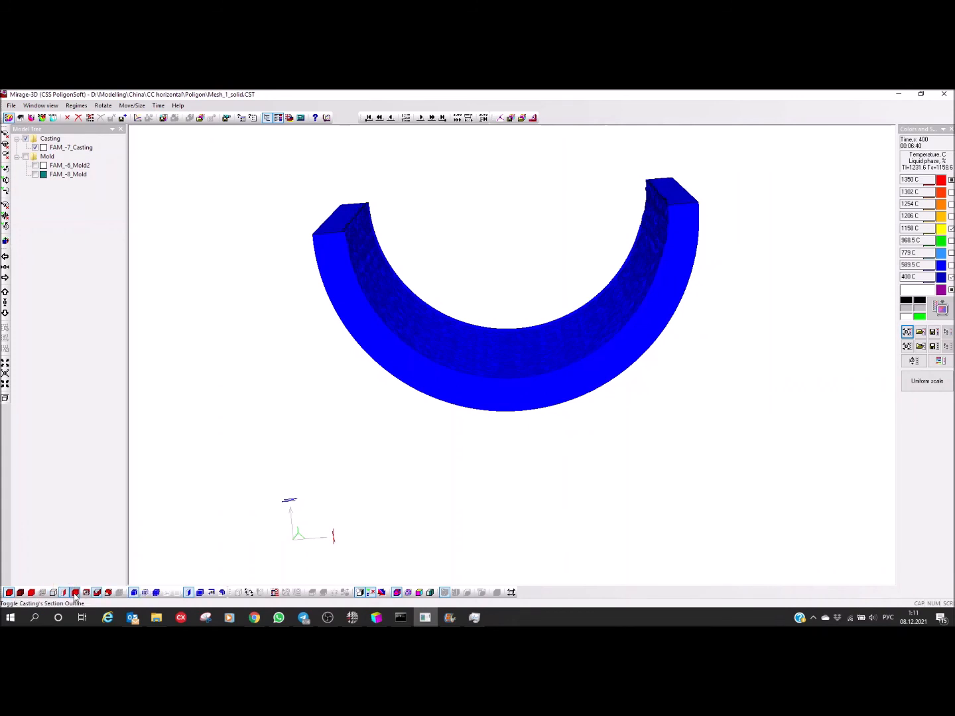
Step: Turn on the outline of the full casting and compare it with the sectioned half from the end and the side
{"action": "left_click", "coordinate": [53, 592]}
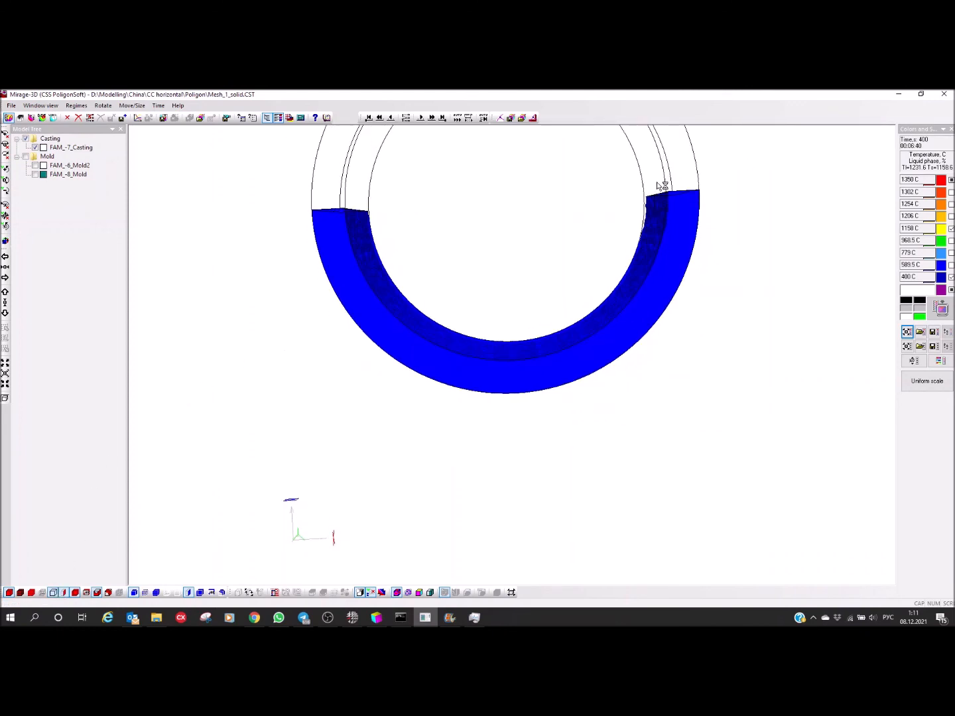
{"action": "scroll", "coordinate": [663, 187], "scroll_direction": "up", "scroll_amount": 3}
{"action": "middle_click_drag", "start_coordinate": [714, 237], "coordinate": [501, 496]}
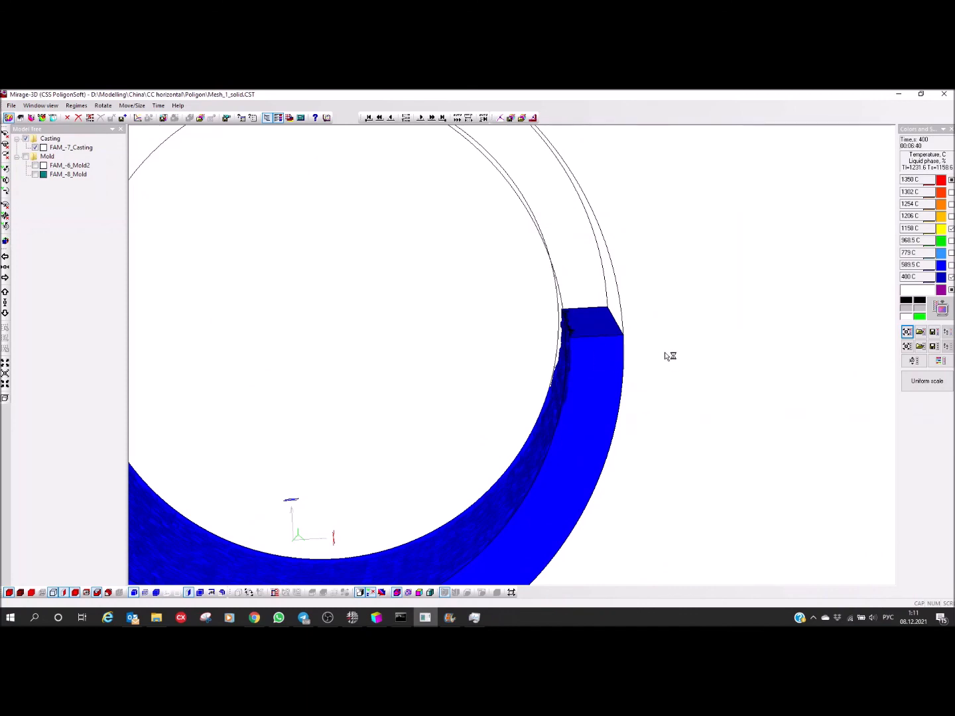
{"action": "scroll", "coordinate": [665, 354], "scroll_direction": "down", "scroll_amount": 4}
{"action": "middle_click_drag", "start_coordinate": [494, 405], "coordinate": [589, 393]}
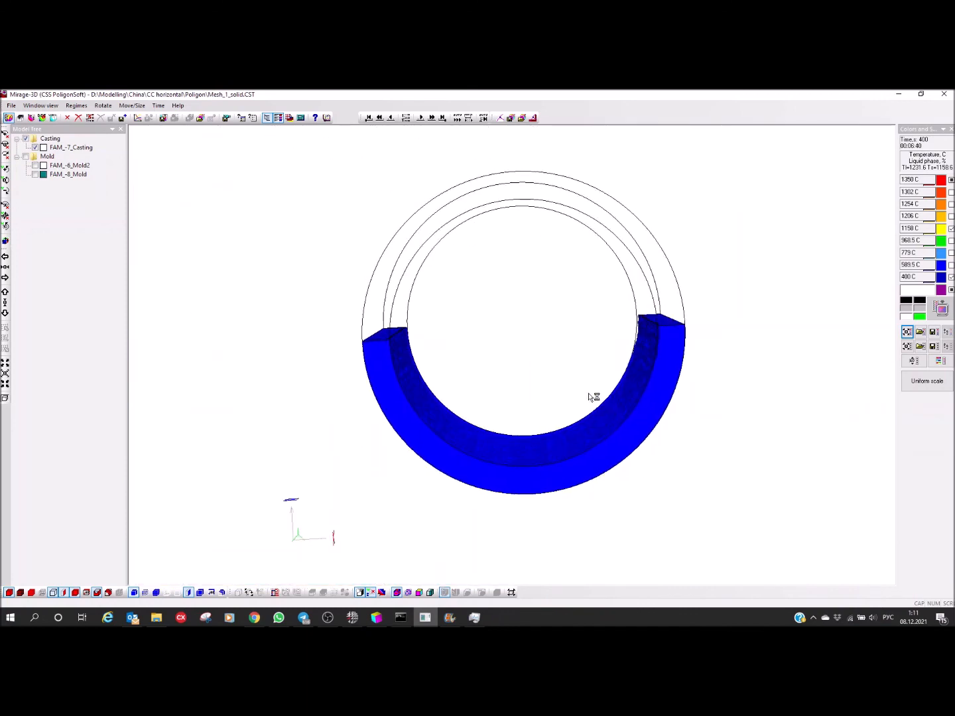
{"action": "scroll", "coordinate": [593, 397], "scroll_direction": "down", "scroll_amount": 2}
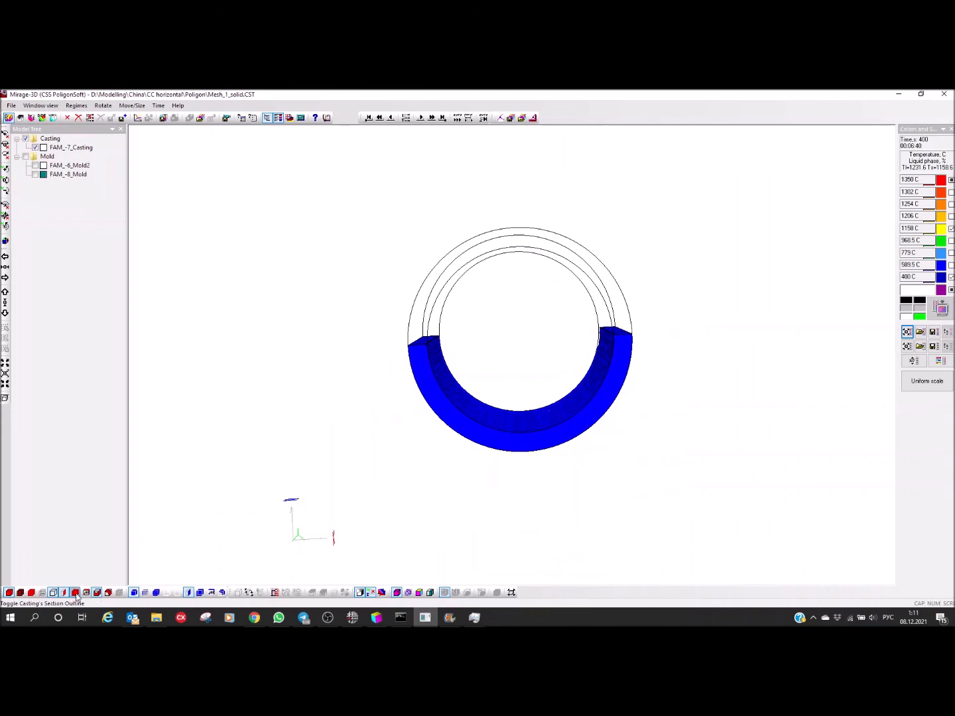
{"action": "middle_click_drag", "start_coordinate": [479, 454], "coordinate": [479, 510]}
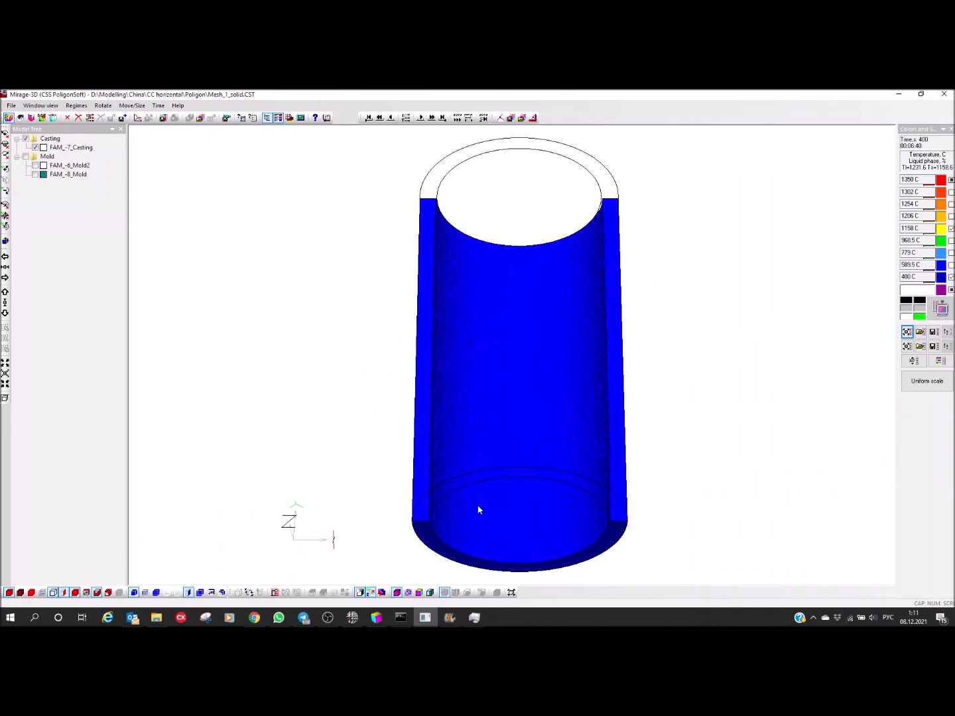
{"action": "middle_click_drag", "start_coordinate": [546, 477], "coordinate": [519, 443]}
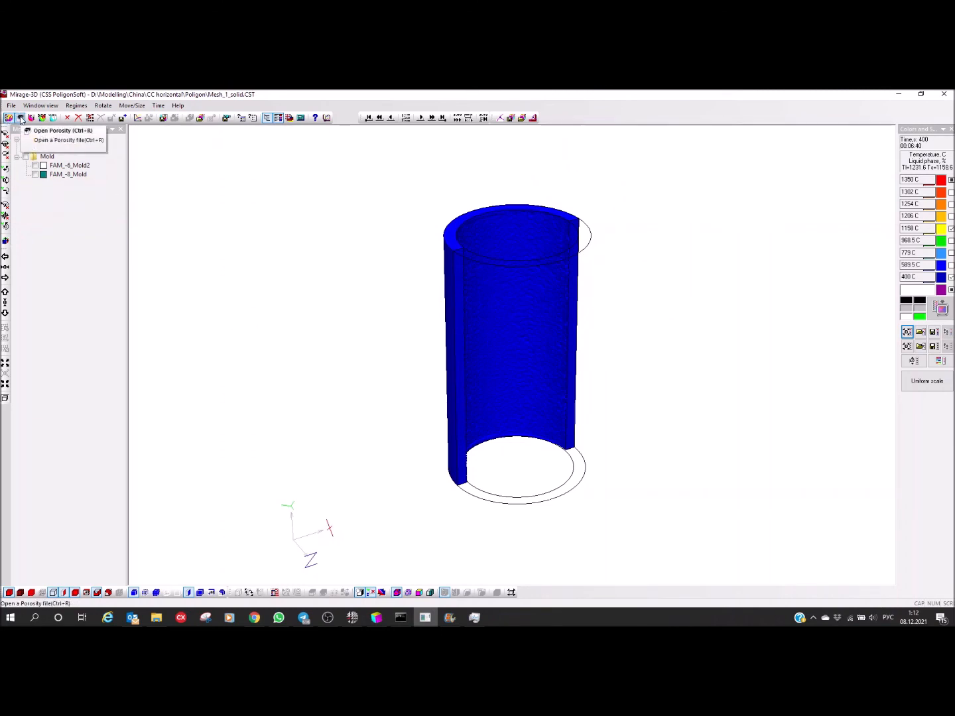
Step: Open the porosity results file Mesh_1_solid.P3D and load its last time step
{"action": "left_click", "coordinate": [21, 118]}
{"action": "left_click", "coordinate": [490, 315]}
{"action": "left_click", "coordinate": [769, 546]}
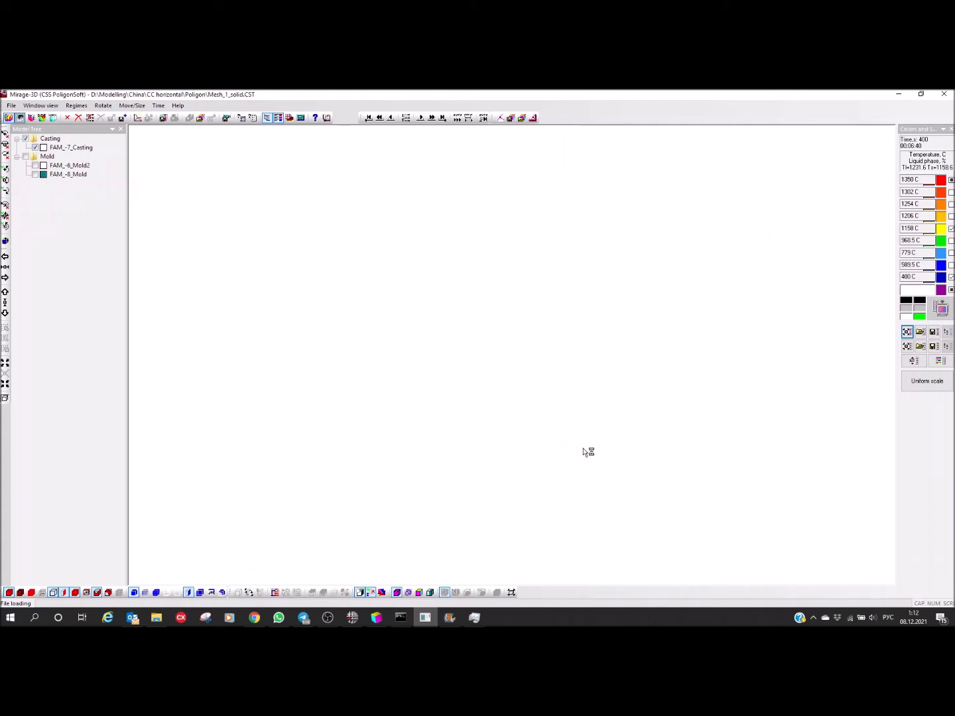
{"action": "left_click_drag", "start_coordinate": [426, 354], "coordinate": [476, 269]}
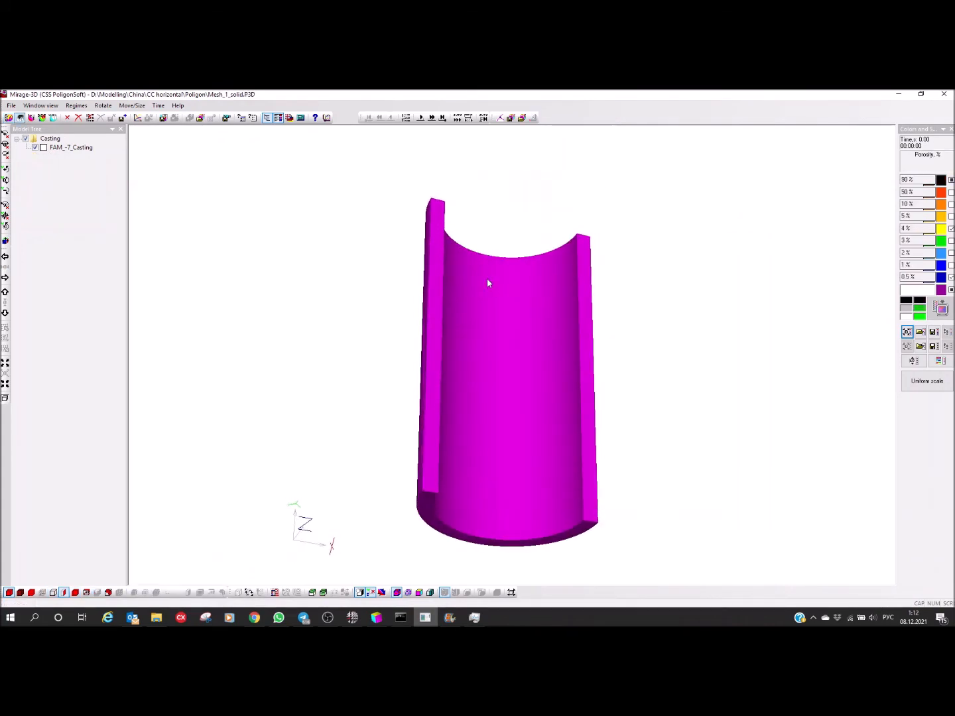
{"action": "left_click", "coordinate": [442, 118]}
{"action": "left_click_drag", "start_coordinate": [506, 438], "coordinate": [477, 447]}
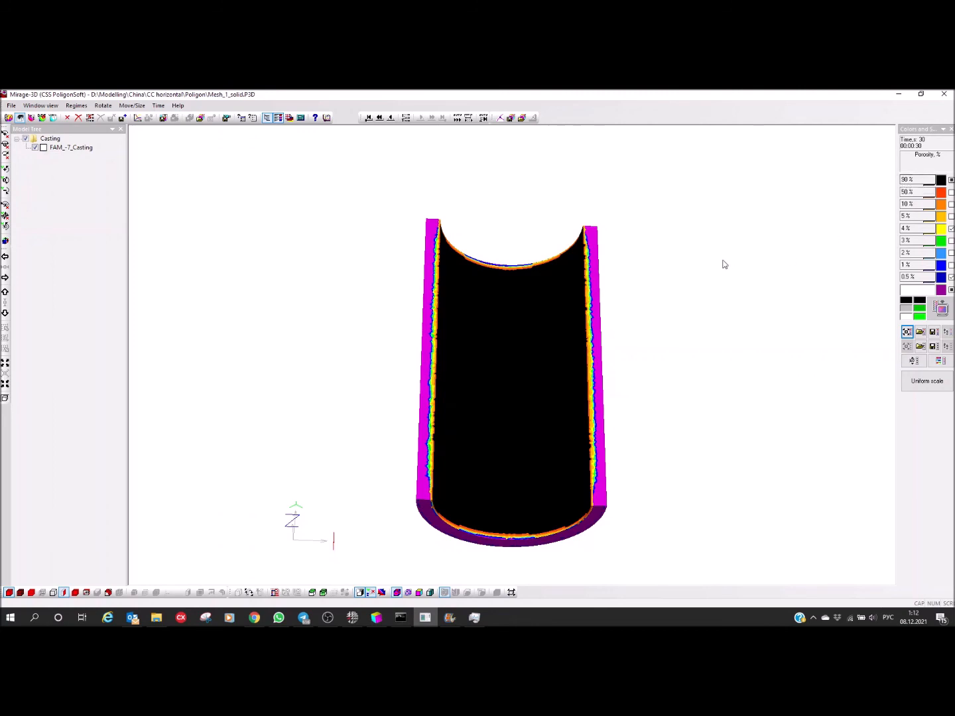
Step: Examine the porosity distribution along the casting's inner surface, wall thickness and end face
{"action": "left_click_drag", "start_coordinate": [545, 401], "coordinate": [529, 291]}
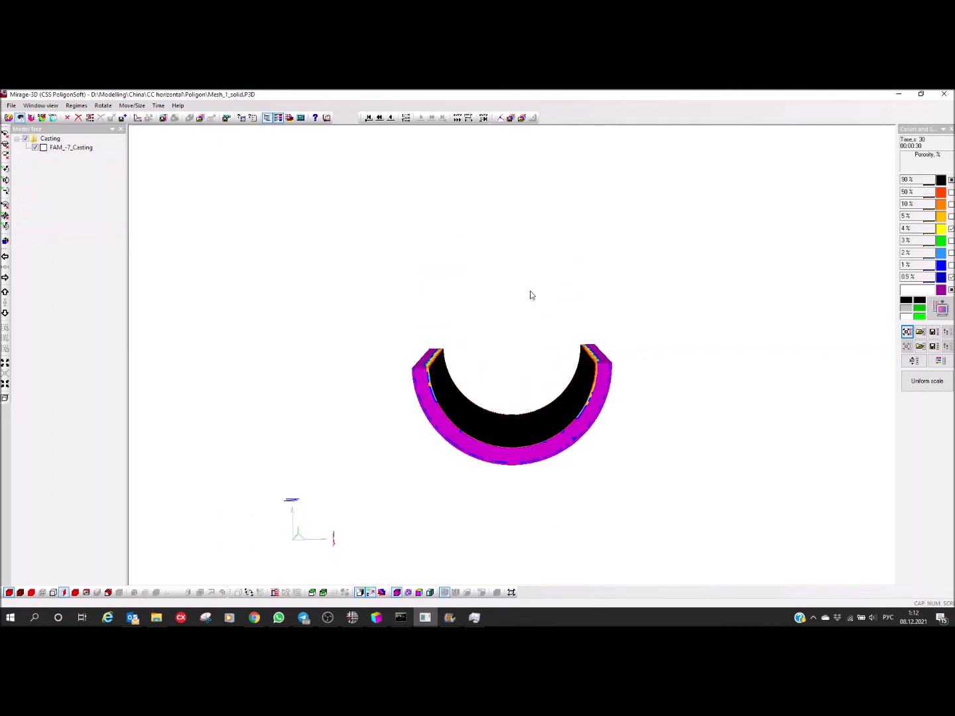
{"action": "left_click_drag", "start_coordinate": [515, 453], "coordinate": [489, 514]}
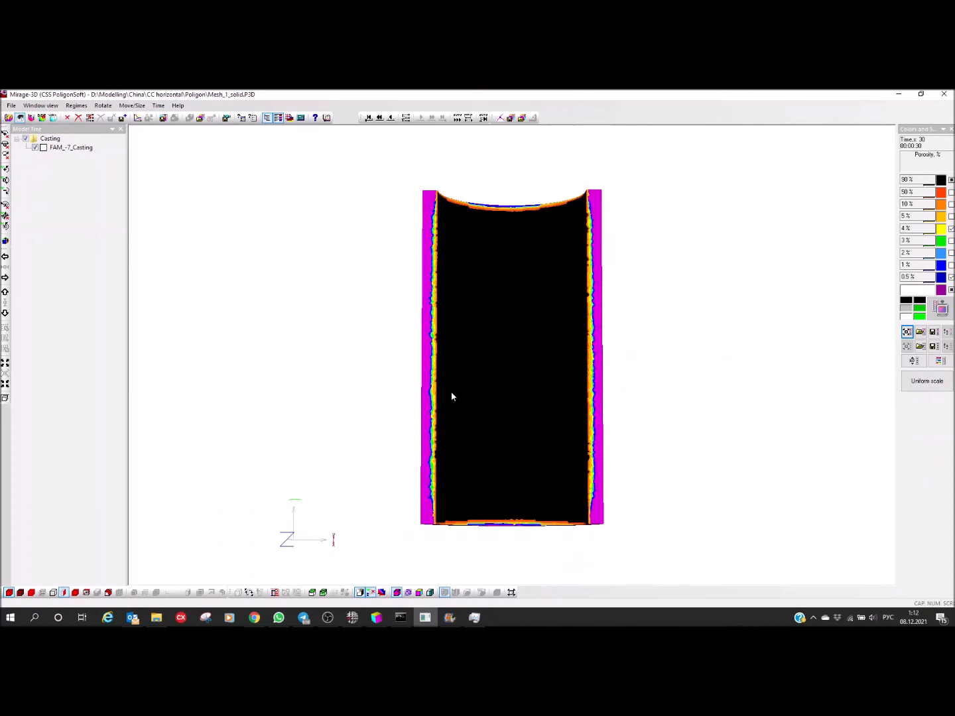
{"action": "scroll", "coordinate": [417, 327], "scroll_direction": "up", "scroll_amount": 2}
{"action": "middle_click_drag", "start_coordinate": [440, 348], "coordinate": [520, 462]}
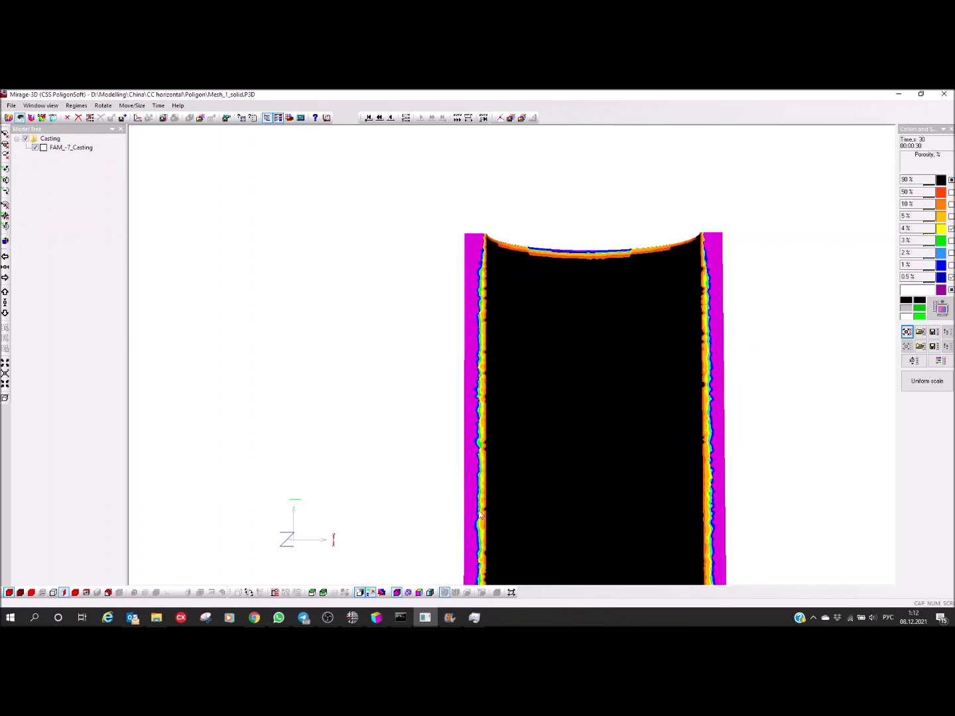
{"action": "middle_click_drag", "start_coordinate": [518, 362], "coordinate": [516, 306]}
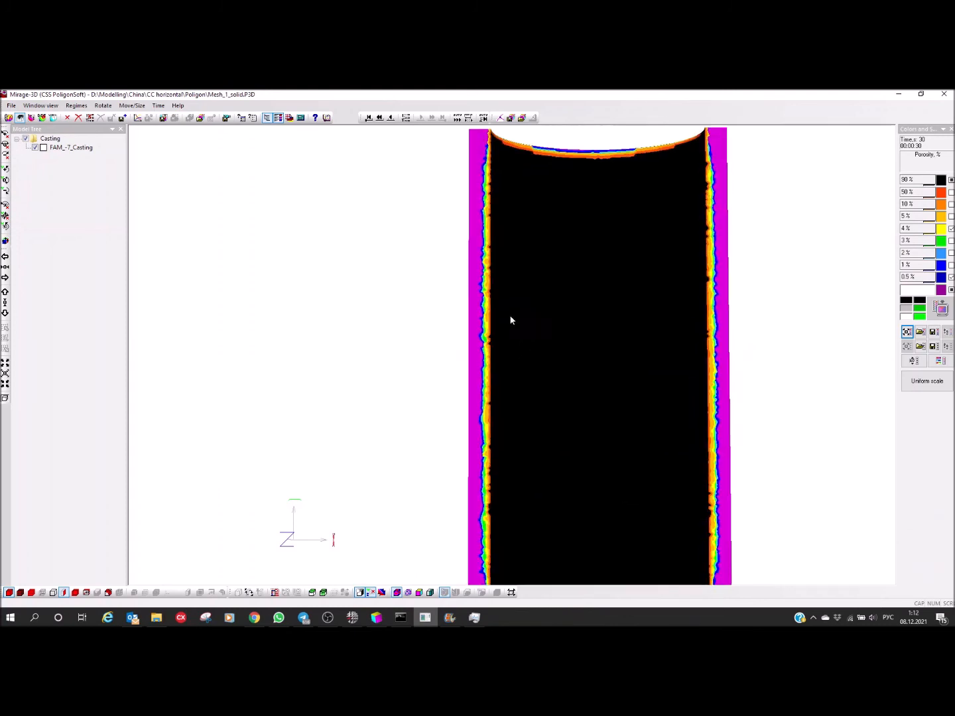
{"action": "scroll", "coordinate": [533, 524], "scroll_direction": "down", "scroll_amount": 4}
{"action": "left_click_drag", "start_coordinate": [535, 524], "coordinate": [532, 406]}
{"action": "scroll", "coordinate": [501, 405], "scroll_direction": "up", "scroll_amount": 4}
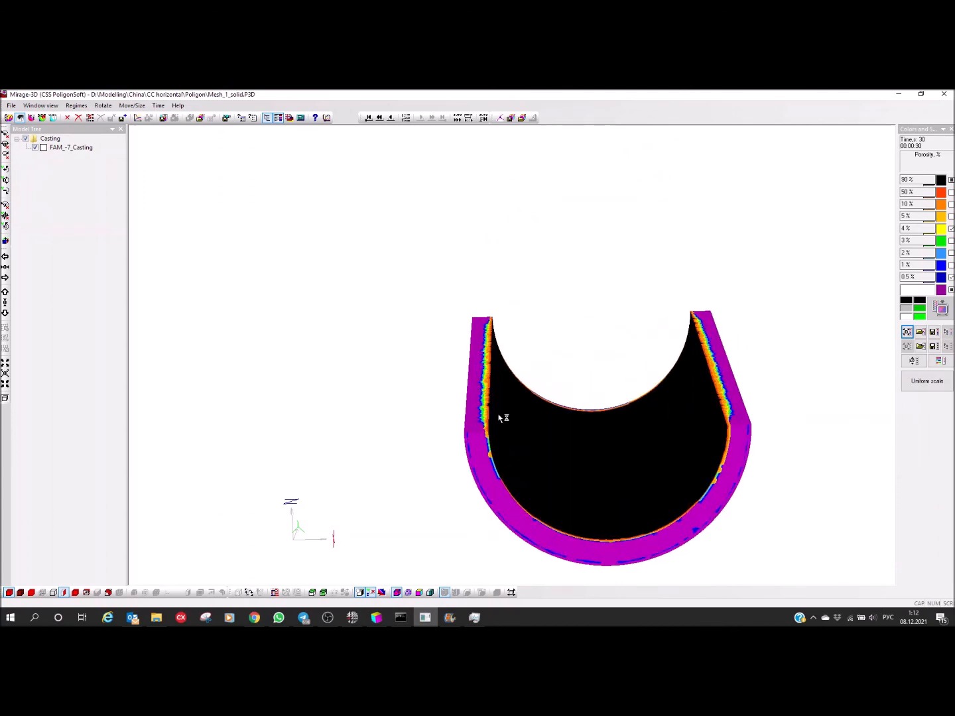
{"action": "left_click_drag", "start_coordinate": [490, 439], "coordinate": [595, 405]}
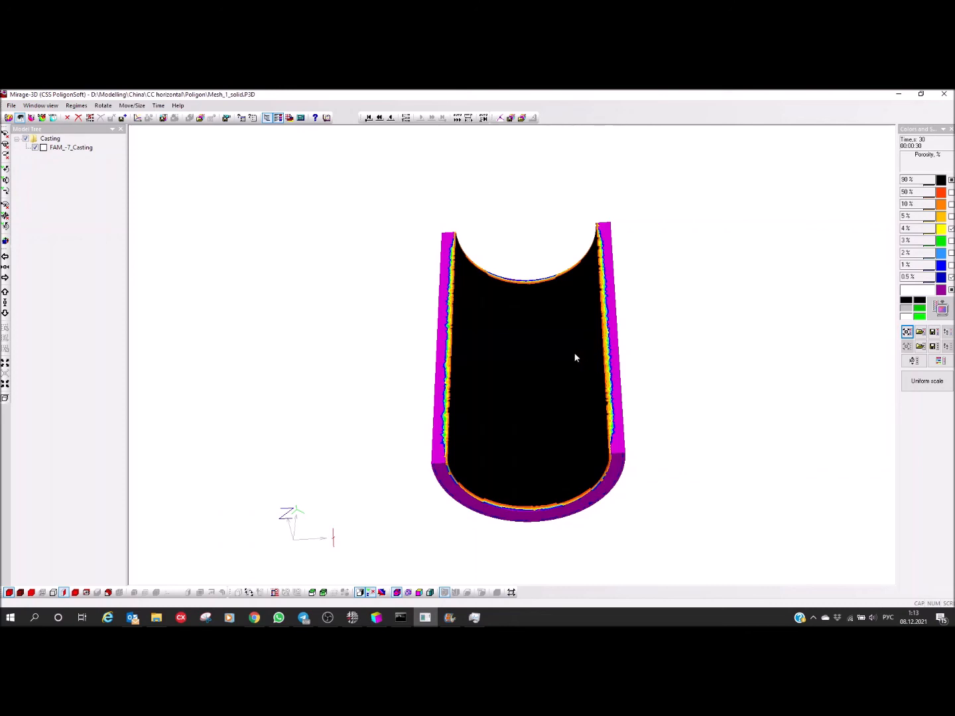
{"action": "left_click_drag", "start_coordinate": [517, 362], "coordinate": [539, 417]}
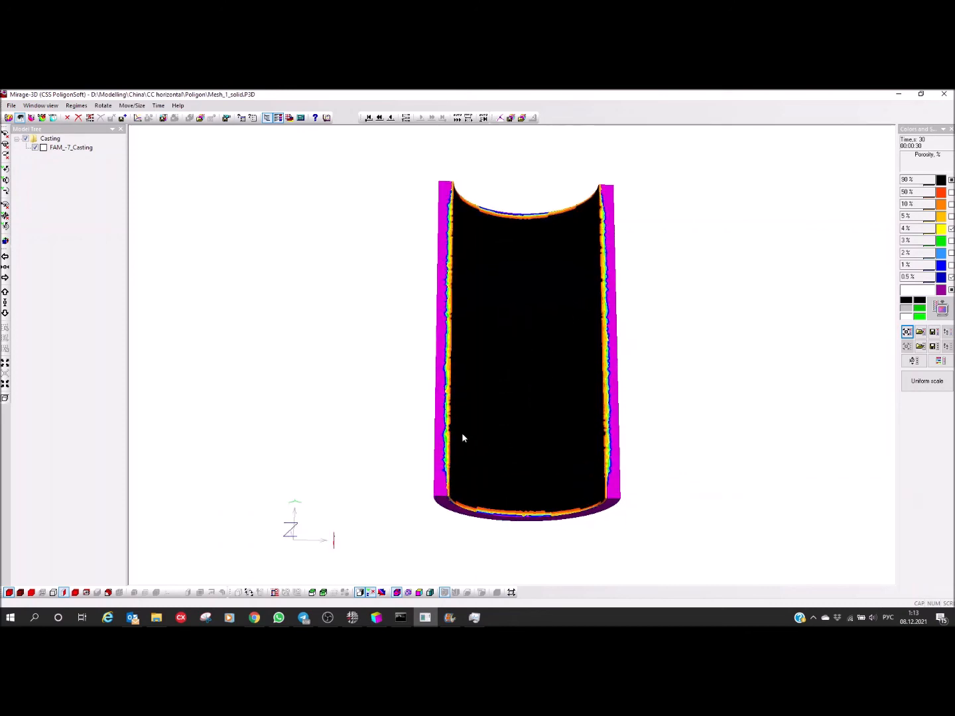
Step: Switch to the solver's cmd.exe console to check the progress of the stress calculation
{"action": "left_click", "coordinate": [399, 618]}
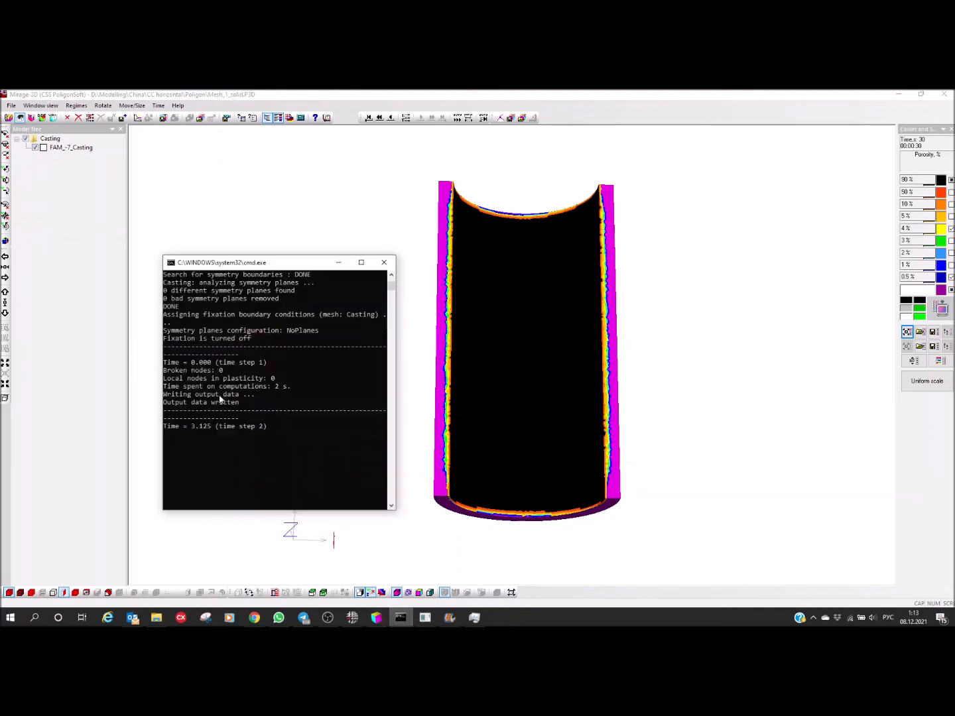